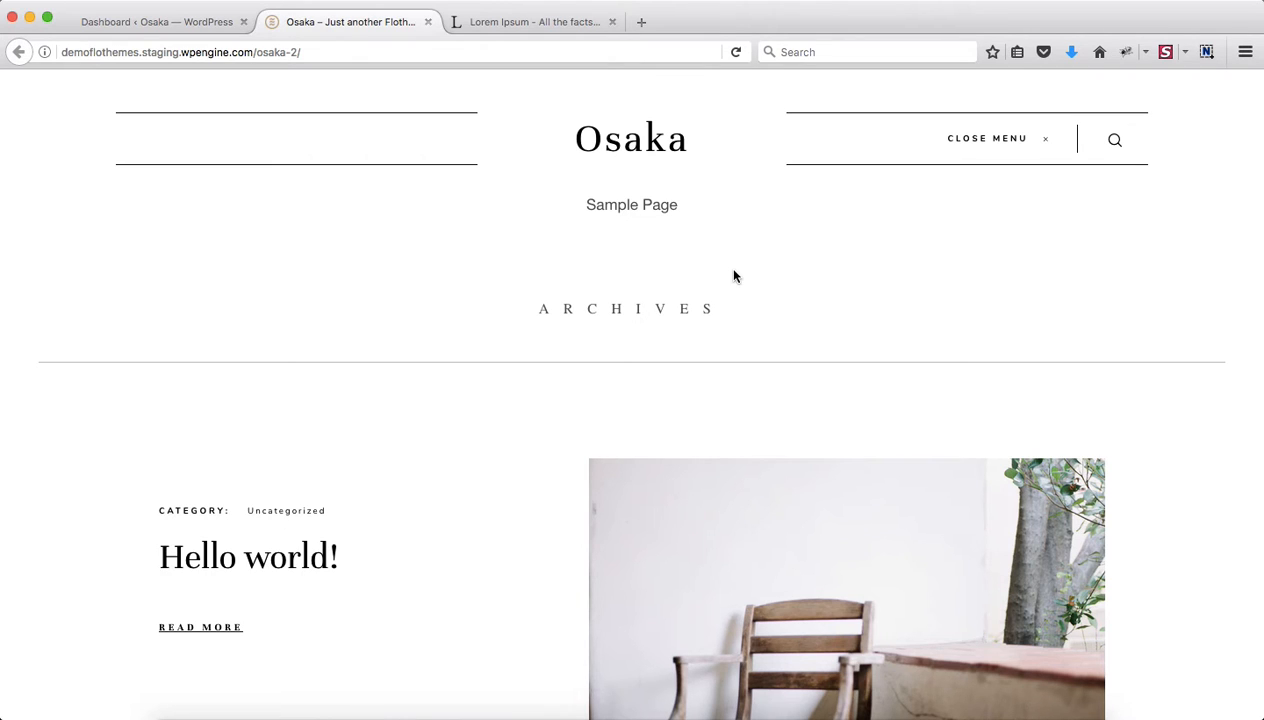
- Review the setup checklist in the TextEdit notes and compare it with the Osaka site's front page
{"action": "left_click", "coordinate": [388, 702]}
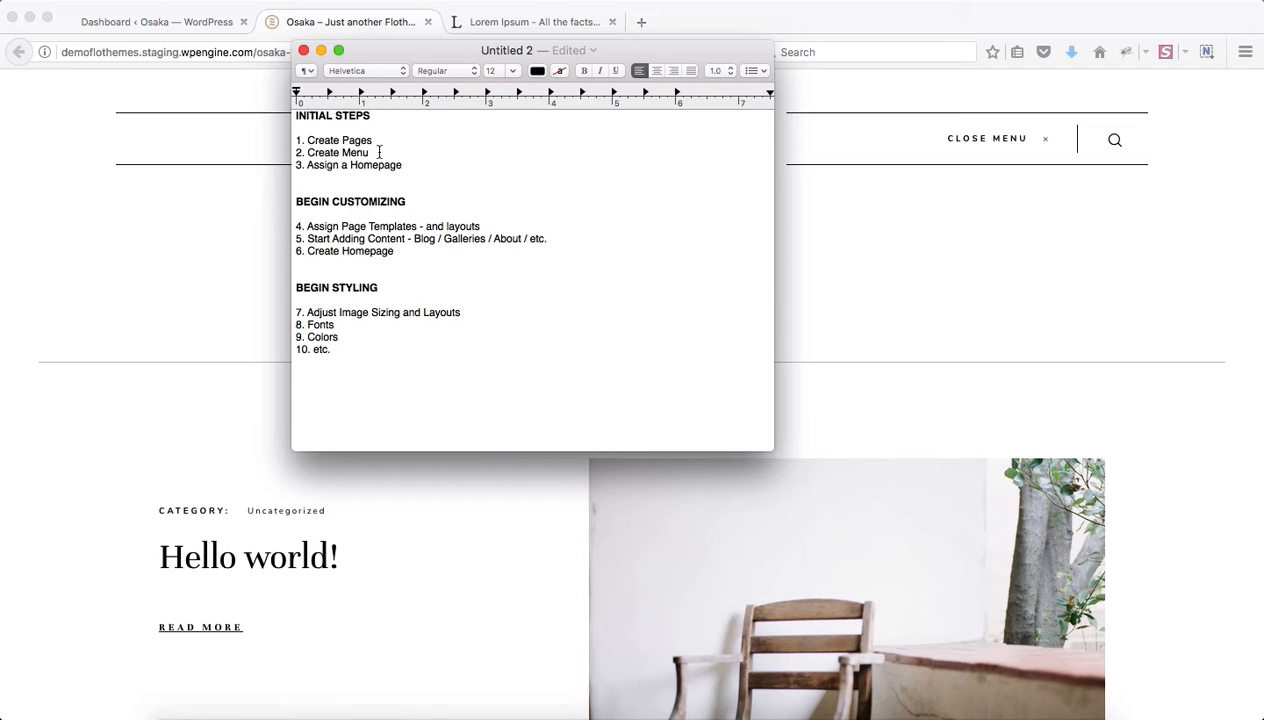
{"action": "left_click", "coordinate": [419, 164]}
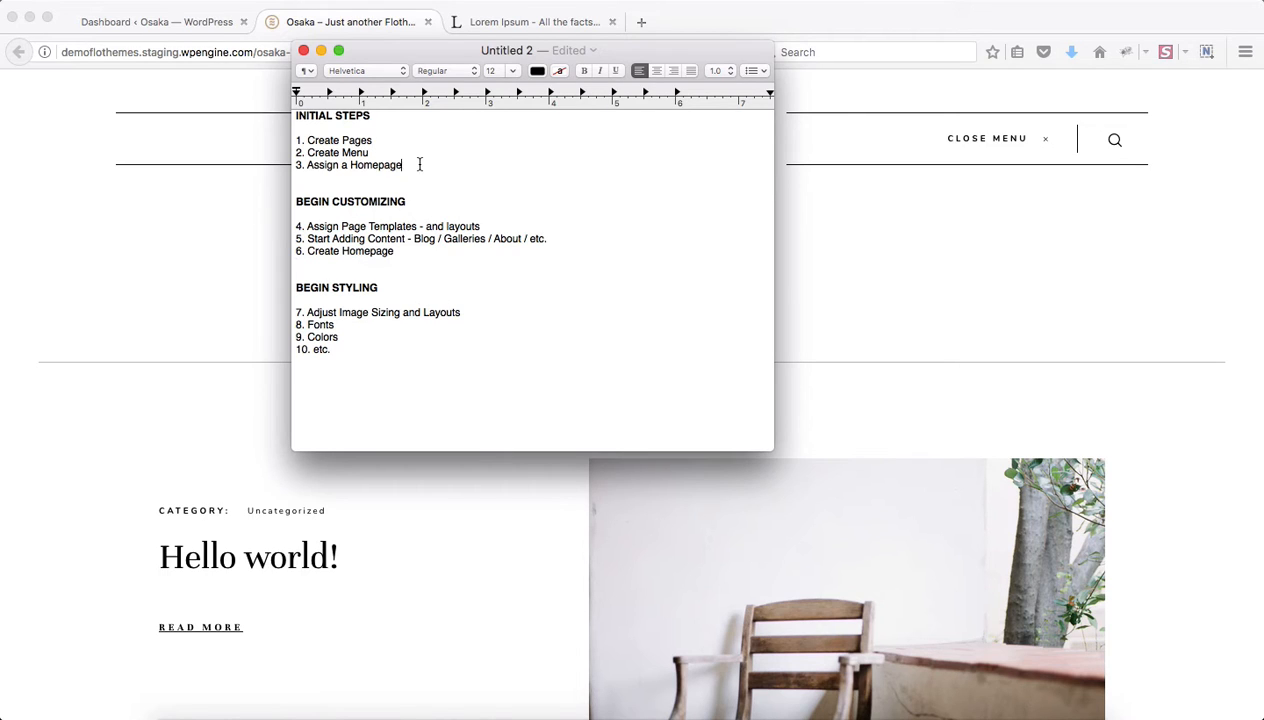
{"action": "left_click", "coordinate": [178, 251]}
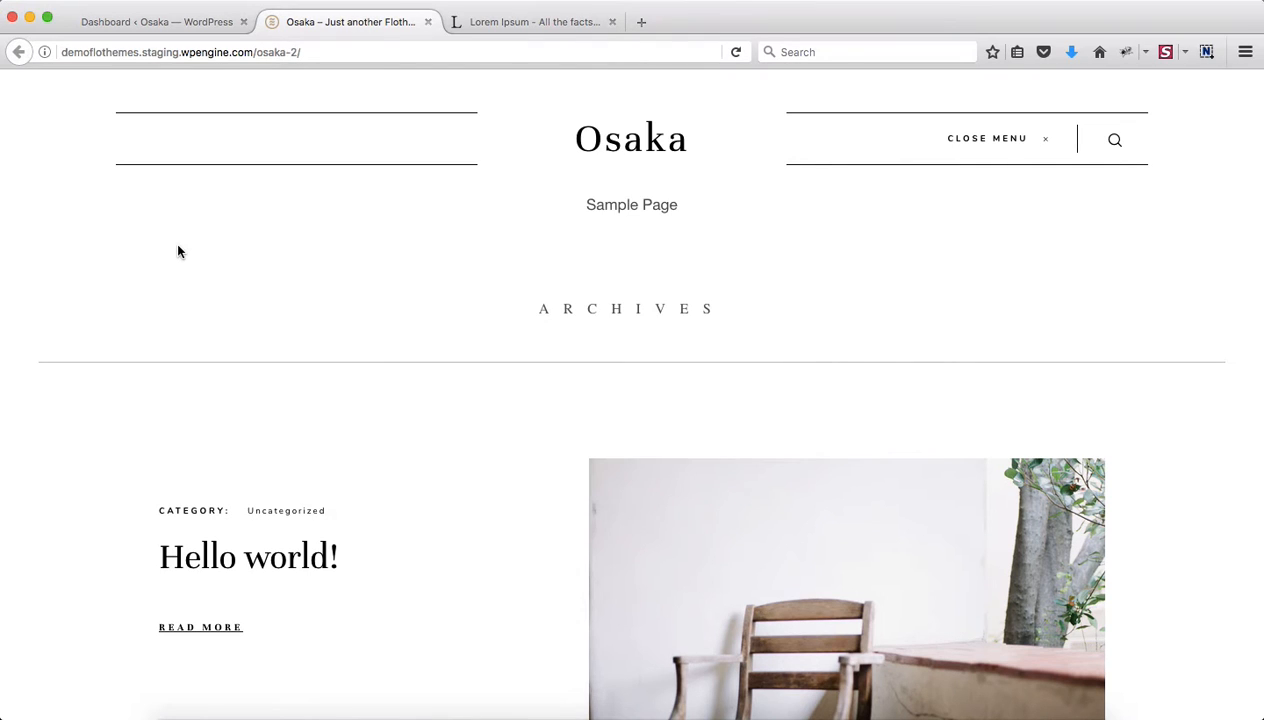
{"action": "scroll", "coordinate": [454, 293], "scroll_direction": "down", "scroll_amount": 3}
{"action": "scroll", "coordinate": [454, 297], "scroll_direction": "up", "scroll_amount": 3}
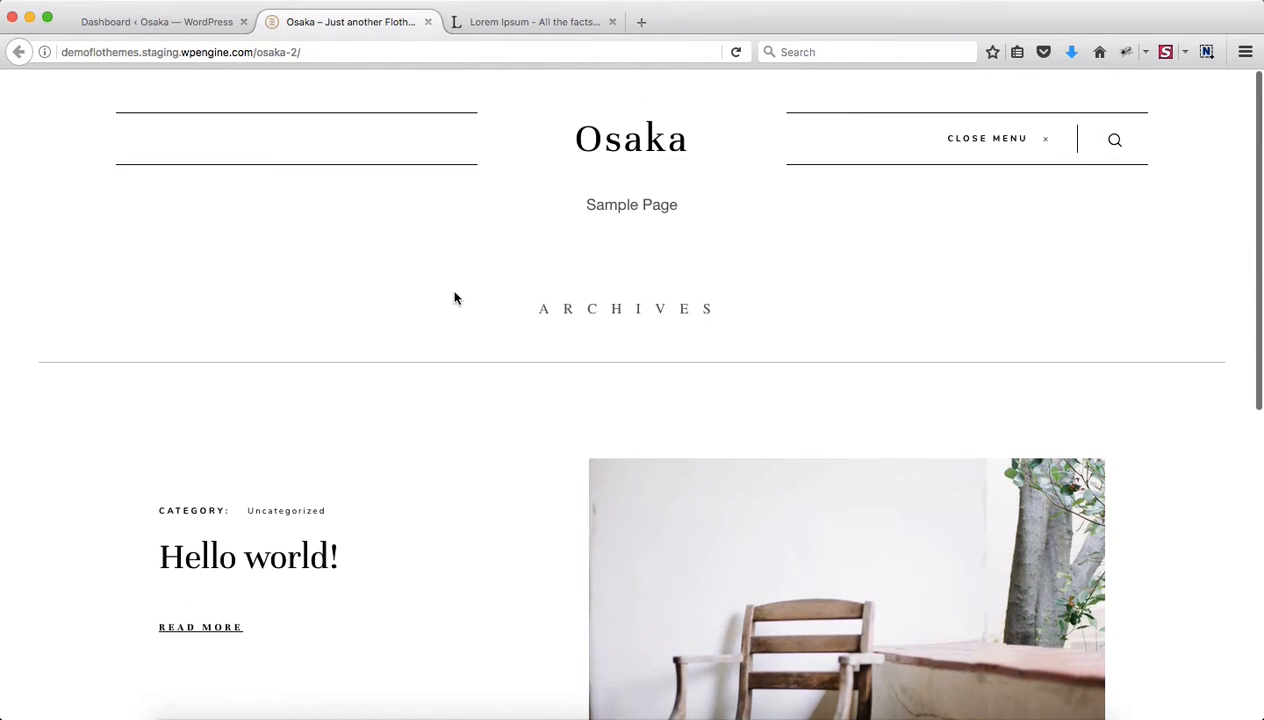
{"action": "scroll", "coordinate": [454, 298], "scroll_direction": "down", "scroll_amount": 3}
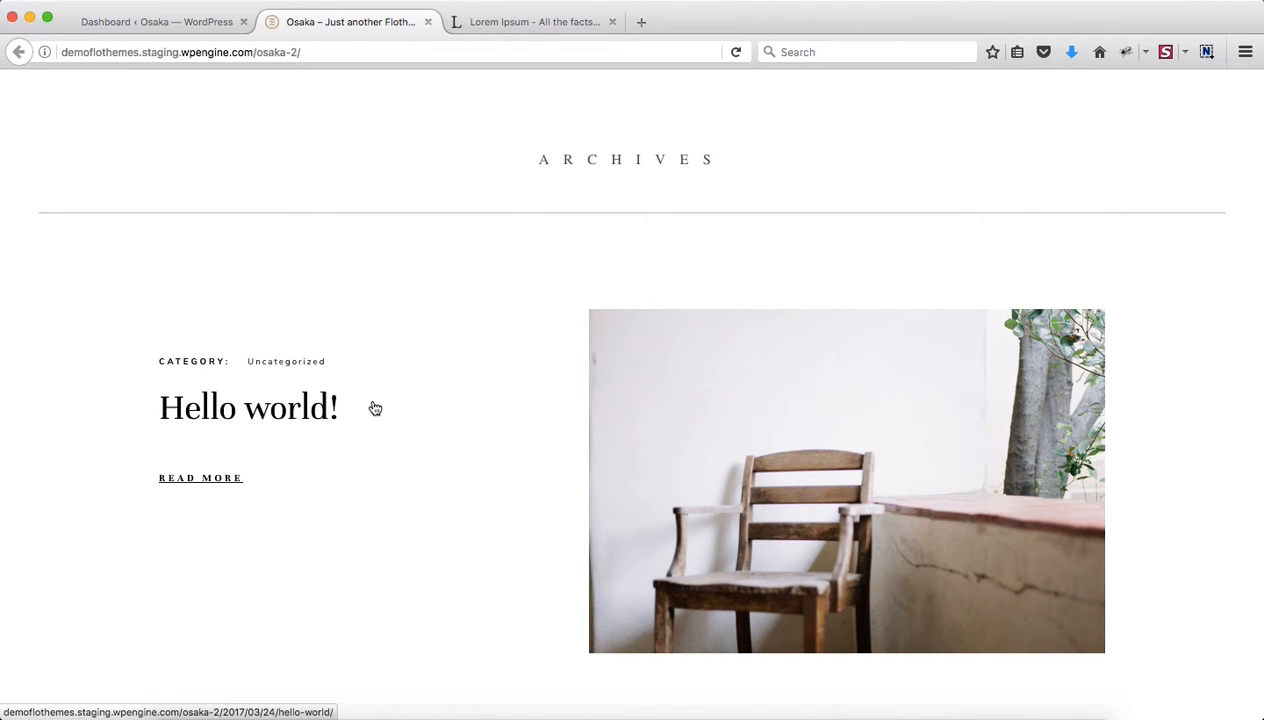
{"action": "scroll", "coordinate": [375, 408], "scroll_direction": "up", "scroll_amount": 3}
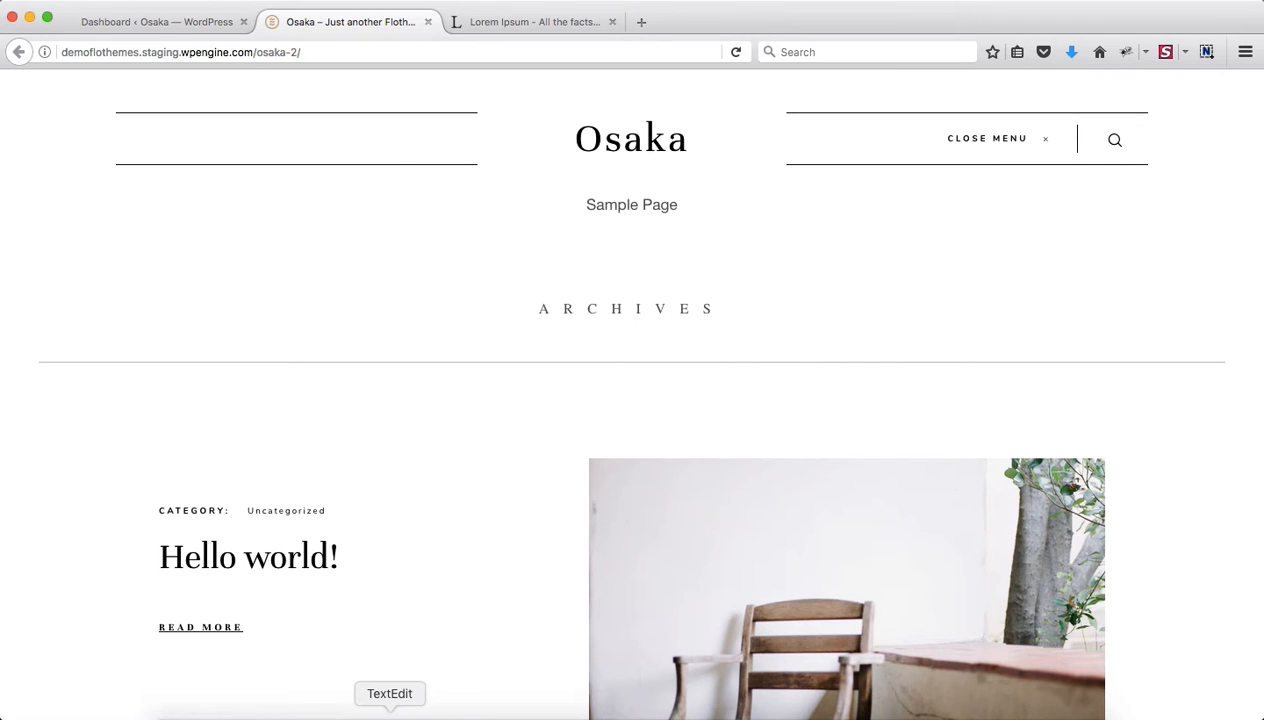
{"action": "left_click", "coordinate": [390, 714]}
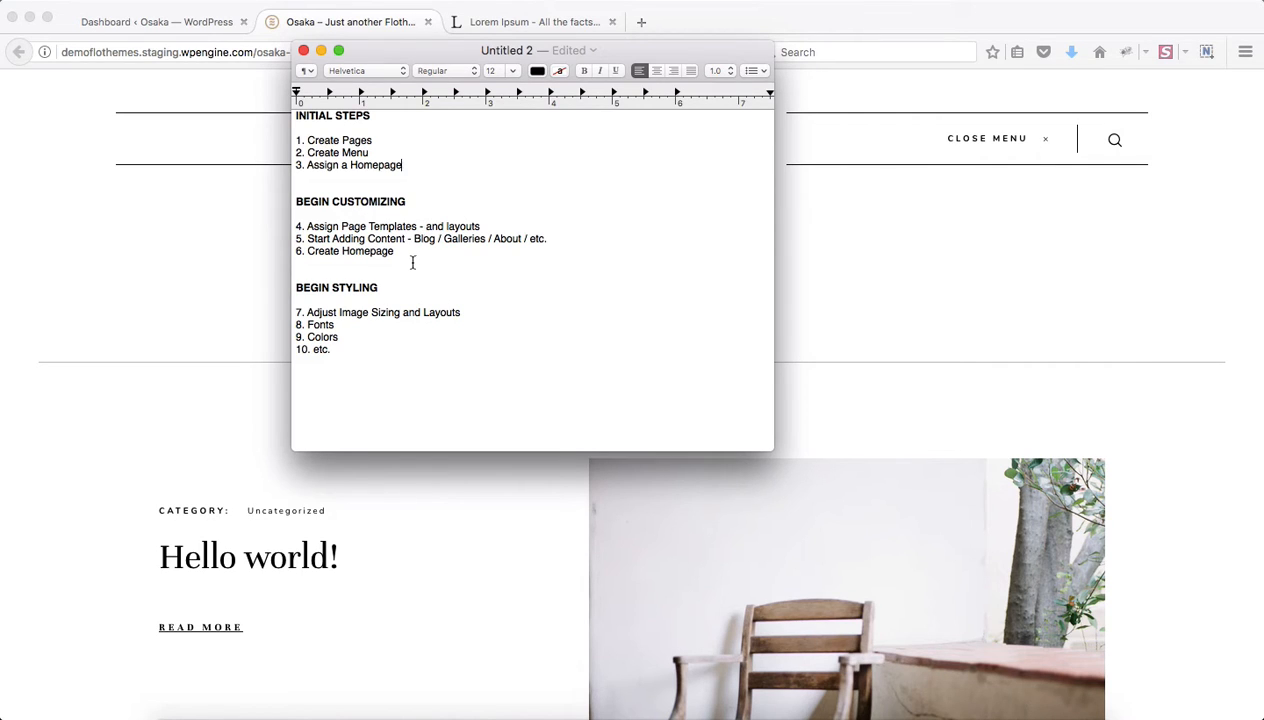
{"action": "left_click_drag", "start_coordinate": [412, 251], "coordinate": [411, 254]}
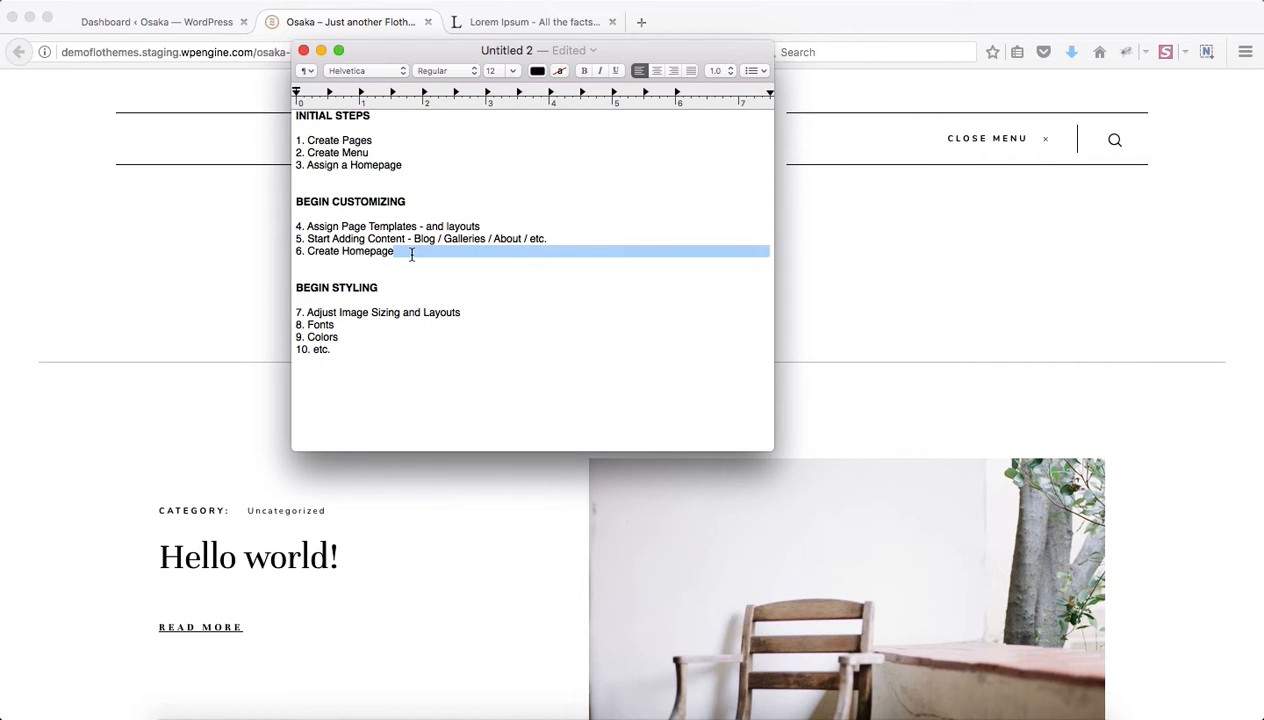
{"action": "left_click", "coordinate": [411, 254]}
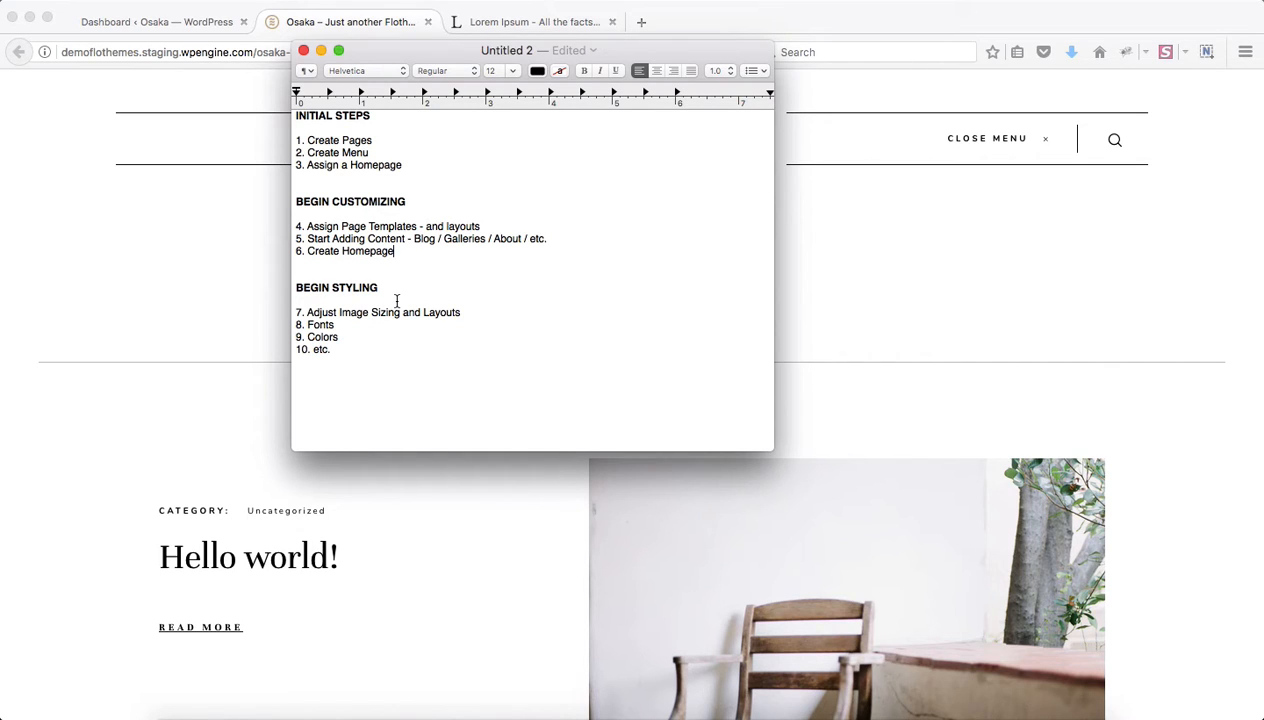
{"action": "left_click", "coordinate": [143, 307]}
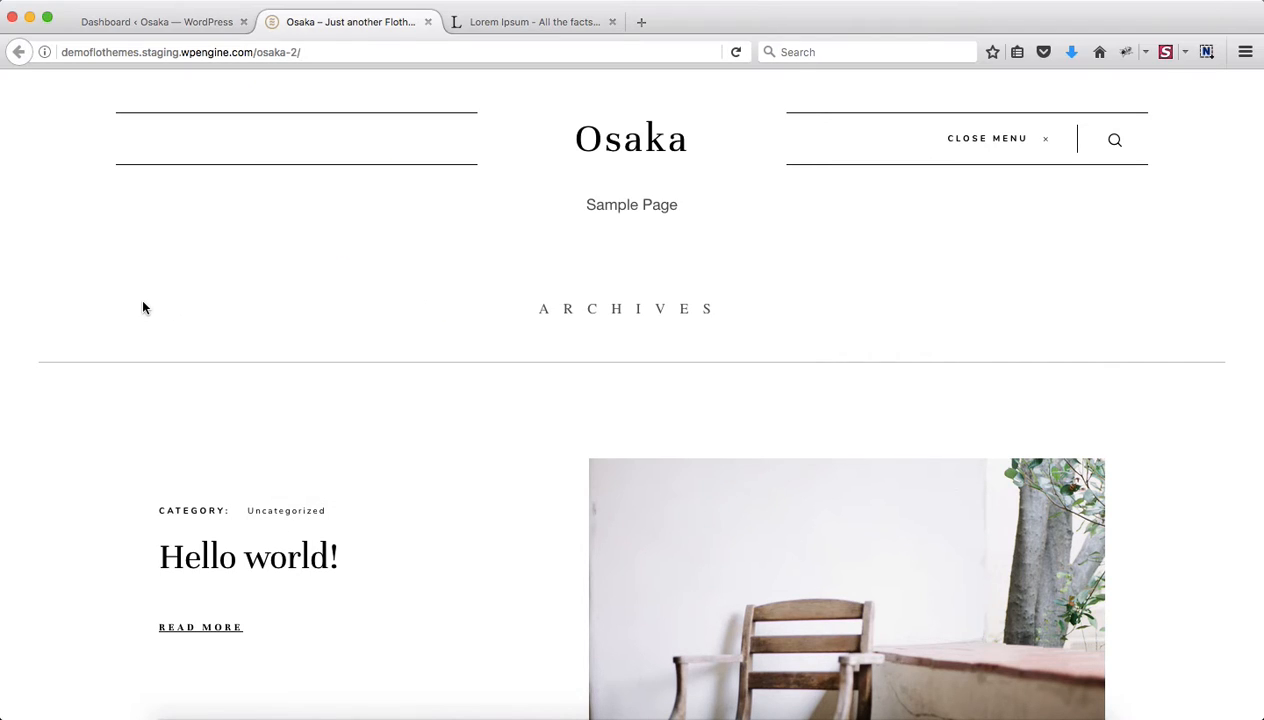
- Open four blank new-page editors in separate browser tabs from the WordPress Pages list
{"action": "key", "text": "ctrl+shift+Tab"}
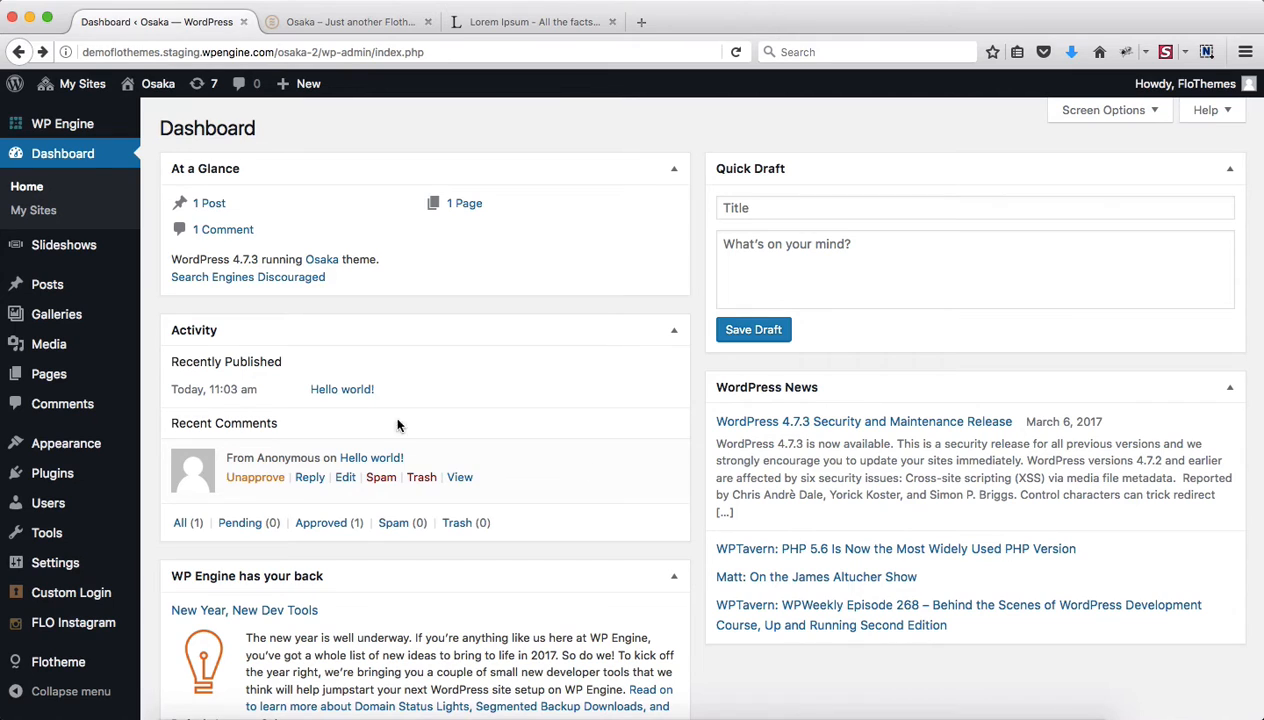
{"action": "left_click", "coordinate": [55, 376]}
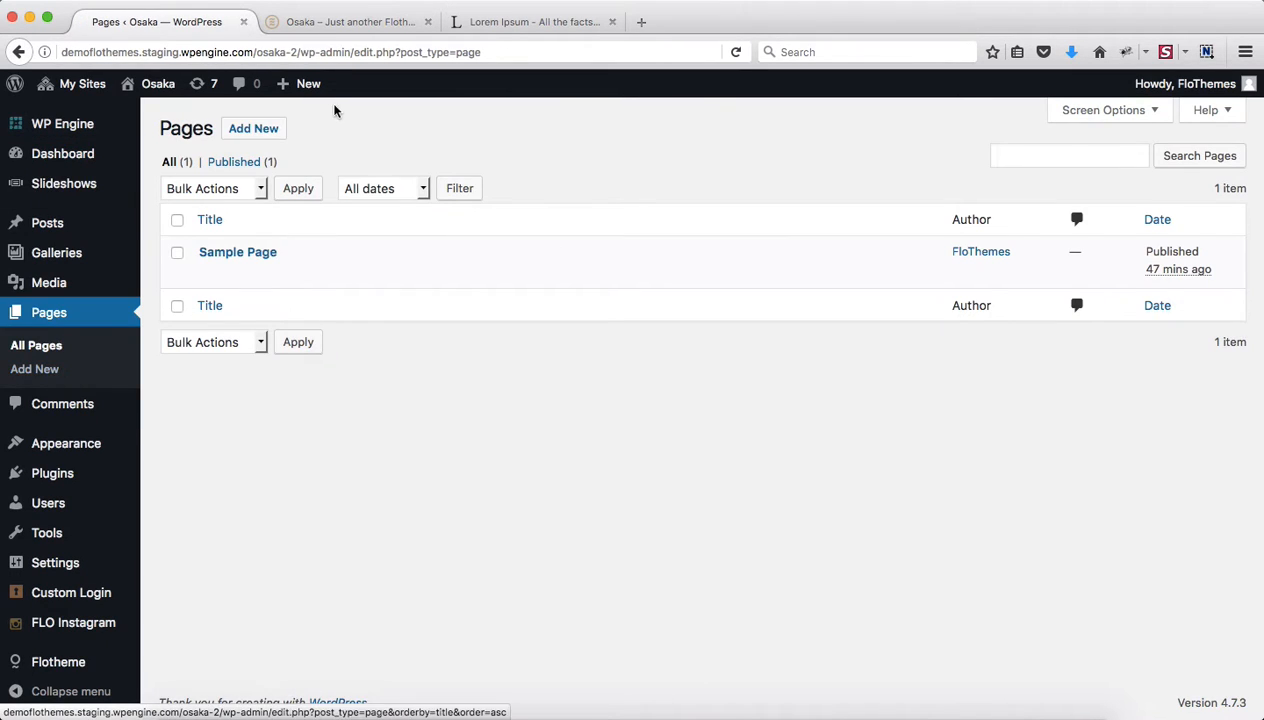
{"action": "left_click", "coordinate": [263, 134], "text": "super"}
{"action": "left_click", "coordinate": [263, 134], "text": "super"}
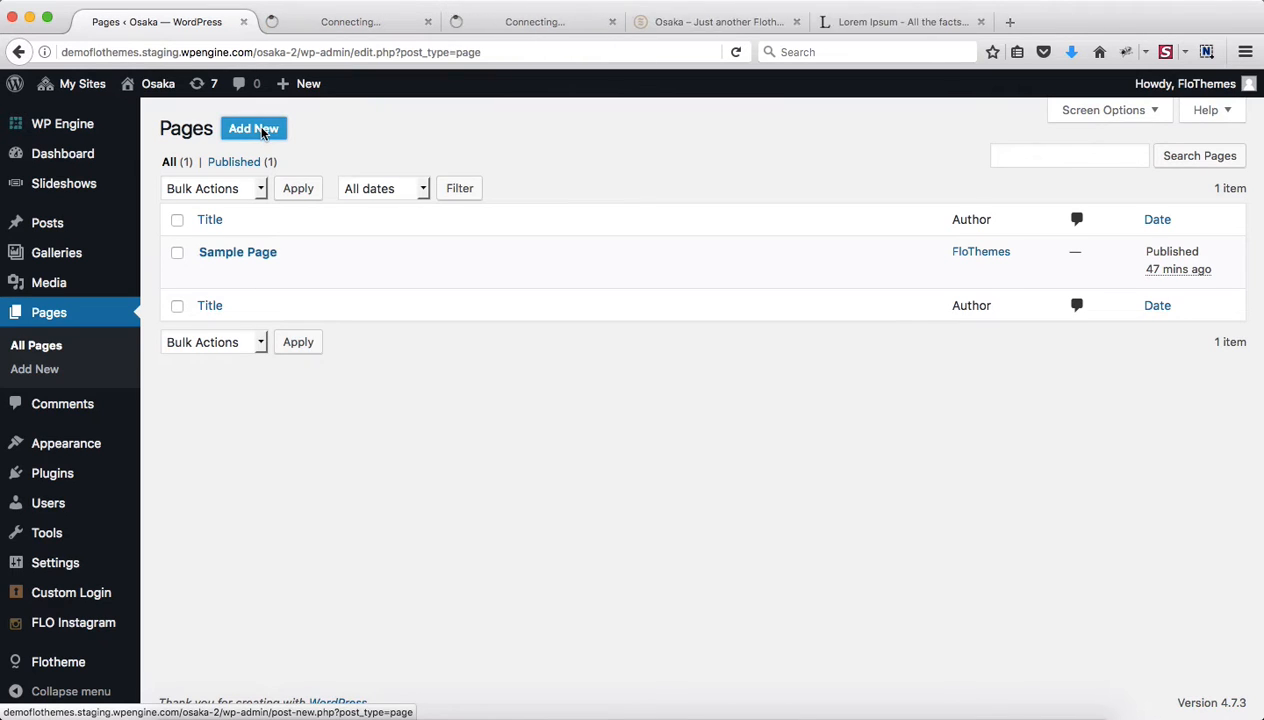
{"action": "left_click", "coordinate": [263, 134], "text": "super"}
{"action": "left_click", "coordinate": [263, 134], "text": "super"}
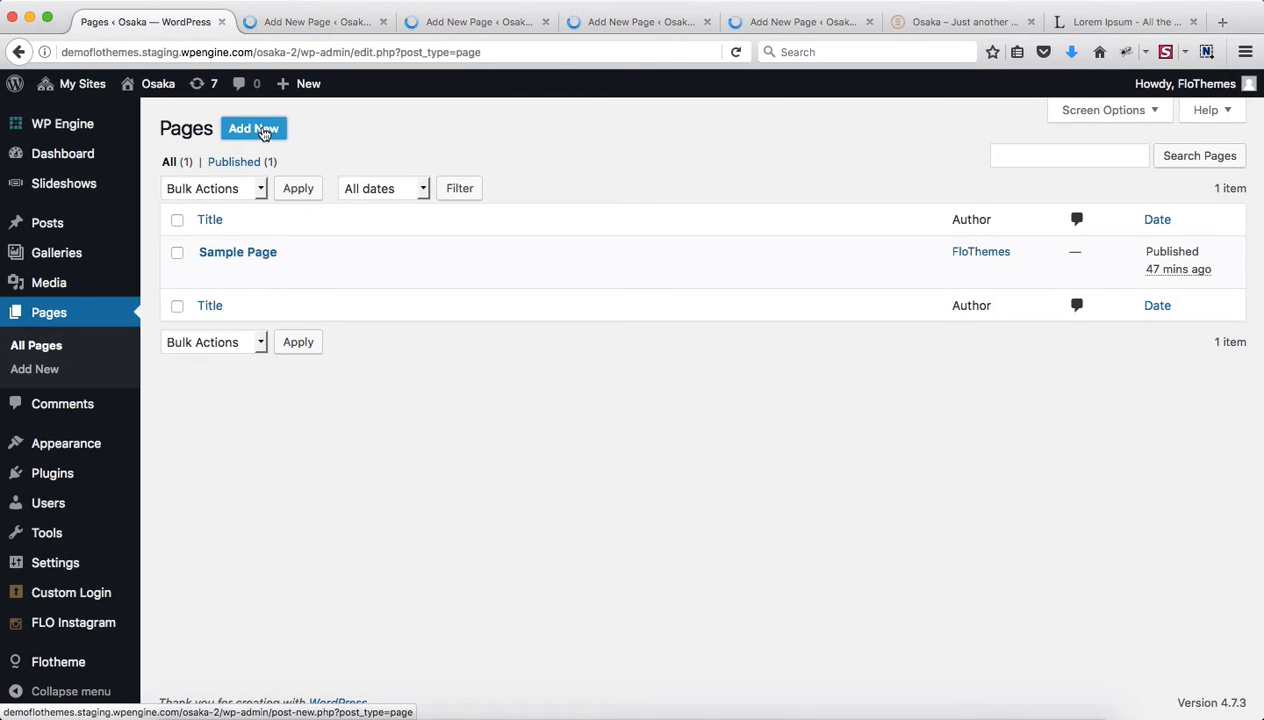
- Create and publish pages titled Home, Blog, Galleries, About and Contact
{"action": "left_click", "coordinate": [299, 22]}
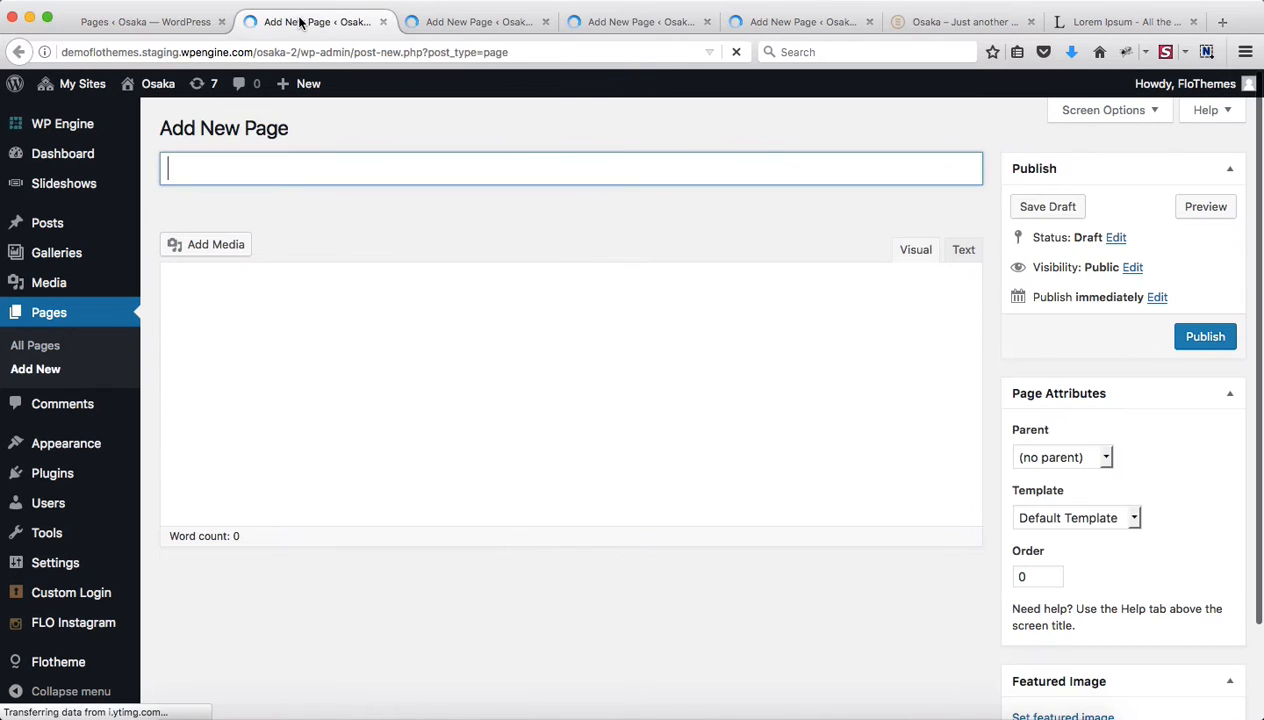
{"action": "type", "text": "Home"}
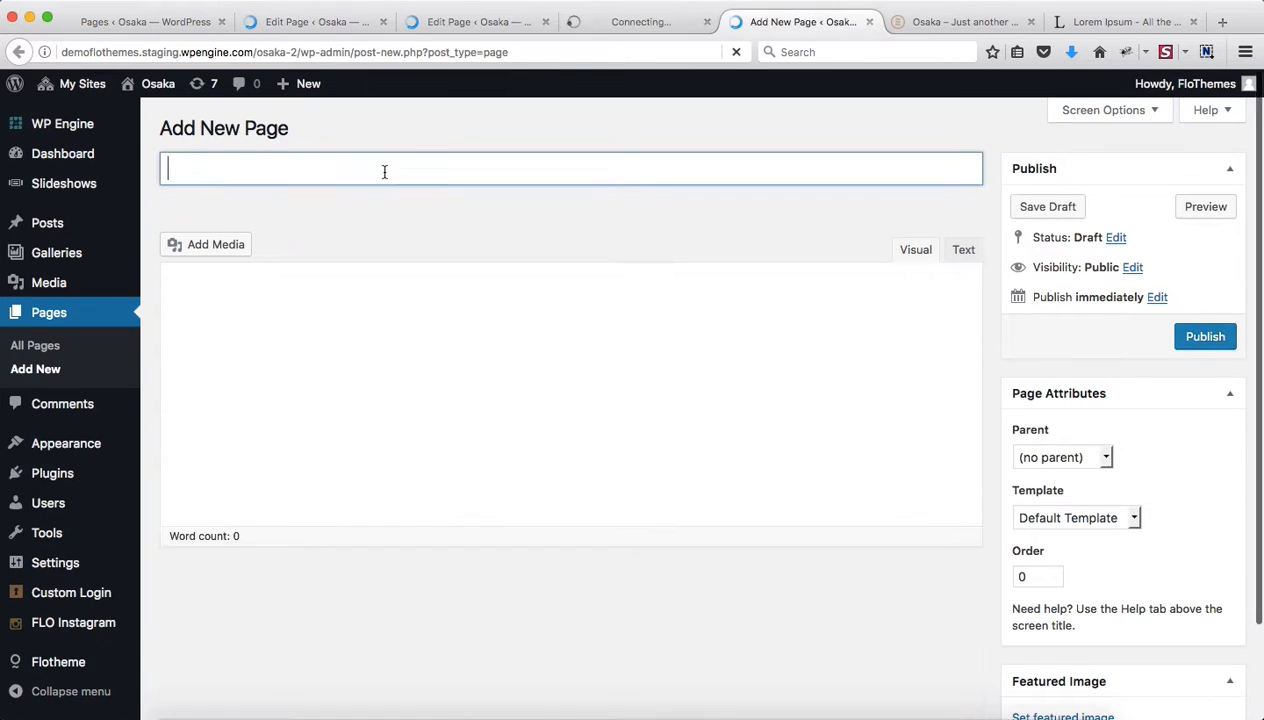
{"action": "left_click", "coordinate": [300, 135]}
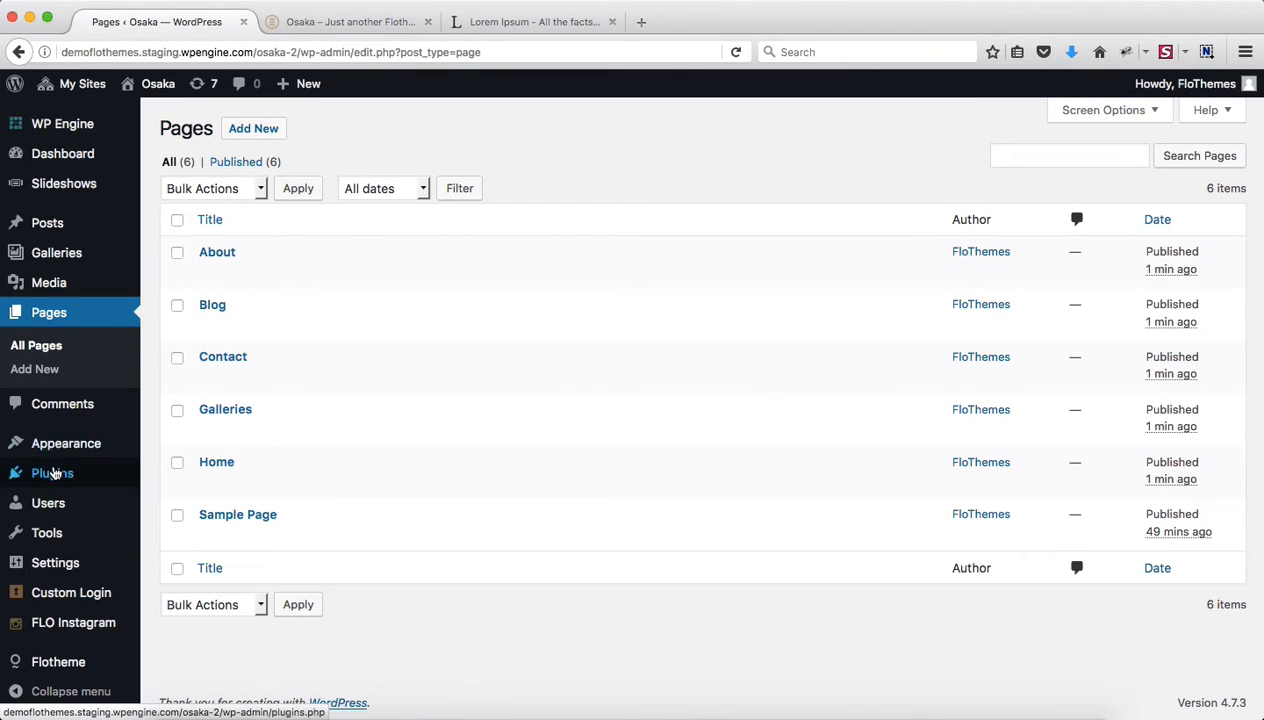
- Open the site's menu editor in a new tab and create Menu 1 from the proposed home link and pages
{"action": "mouse_move", "coordinate": [64, 447]}
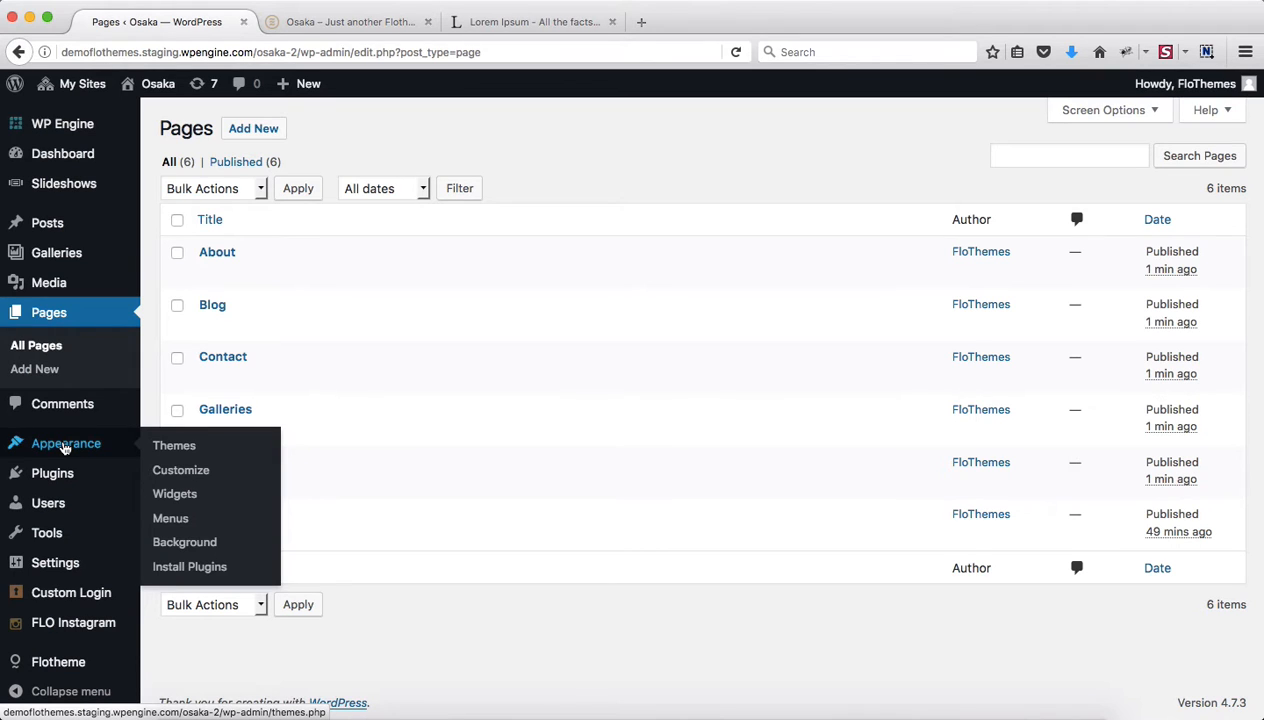
{"action": "left_click", "coordinate": [195, 522], "text": "super"}
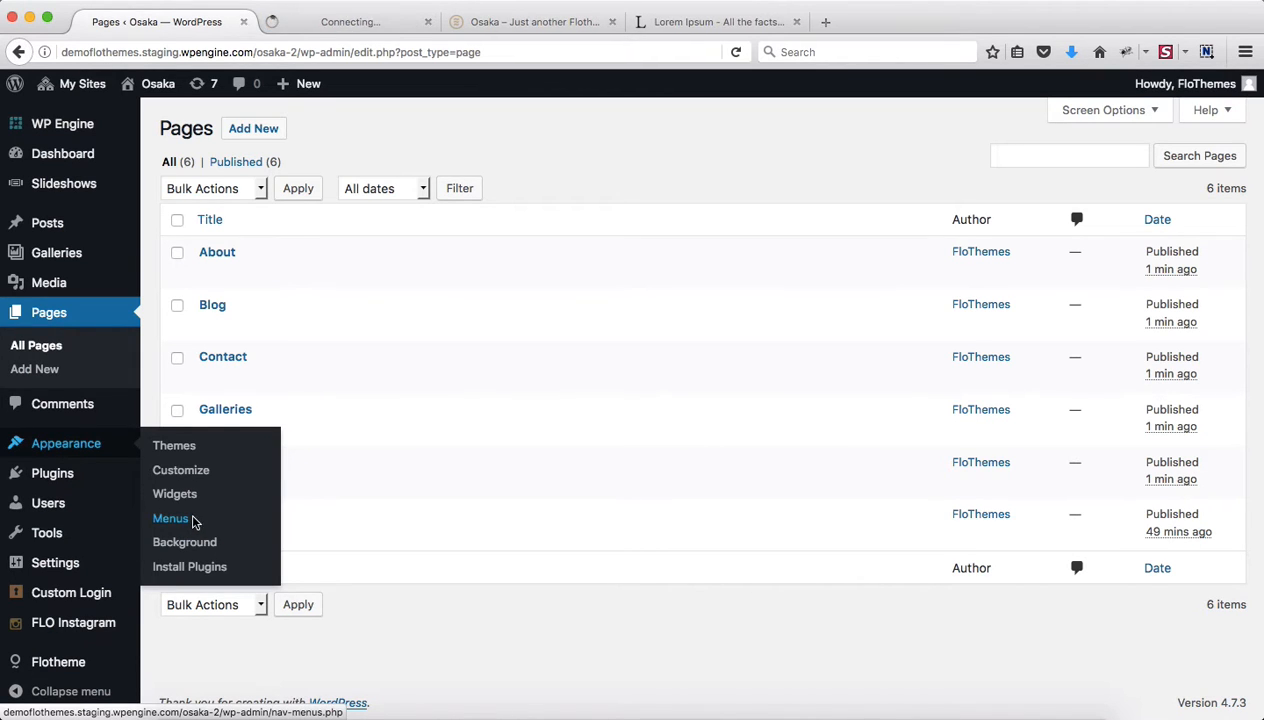
{"action": "left_click", "coordinate": [309, 22]}
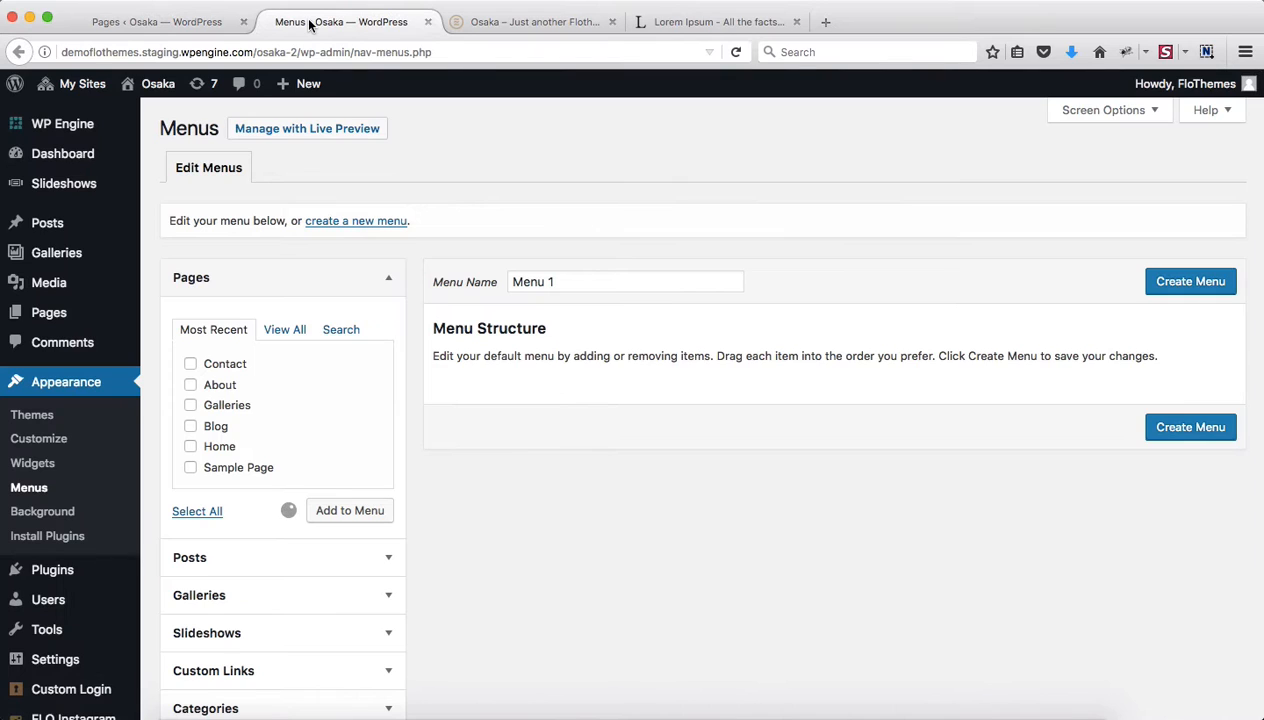
{"action": "scroll", "coordinate": [722, 336], "scroll_direction": "down", "scroll_amount": 3}
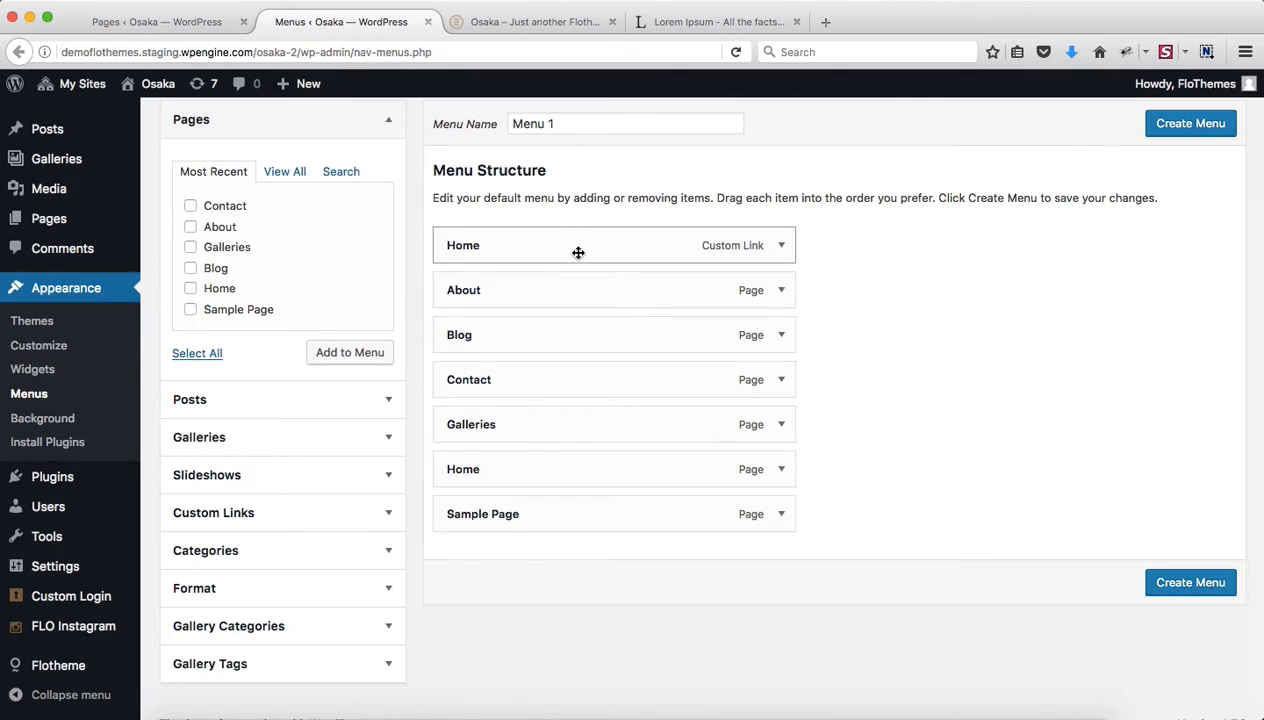
{"action": "left_click", "coordinate": [1190, 584]}
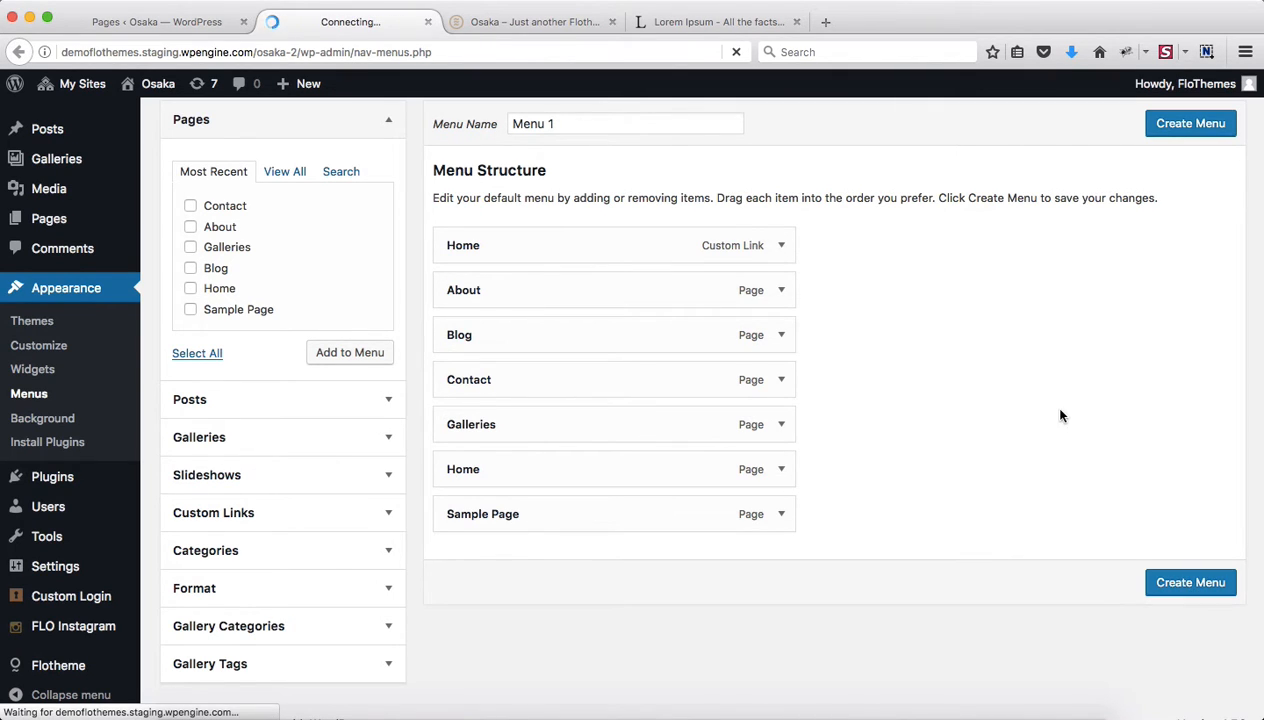
- Assign Menu 1 to the Primary Menu display location and save it
{"action": "scroll", "coordinate": [646, 140], "scroll_direction": "down", "scroll_amount": 5}
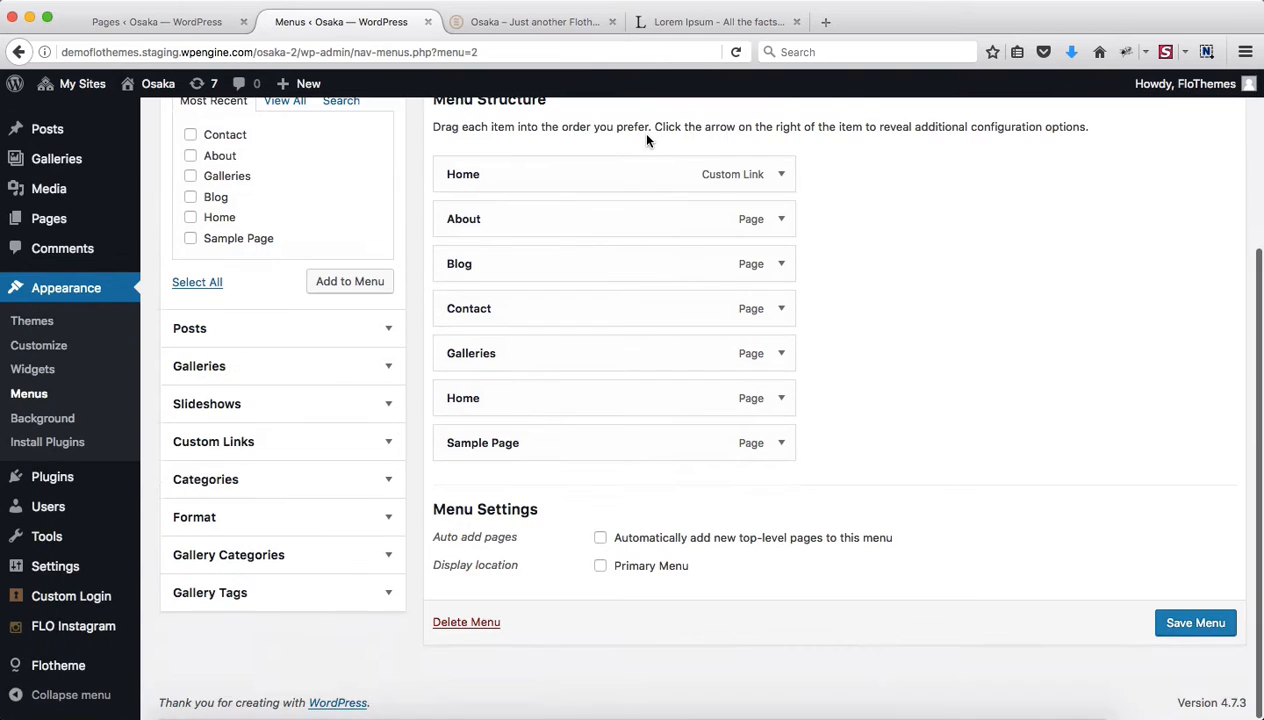
{"action": "left_click", "coordinate": [603, 567]}
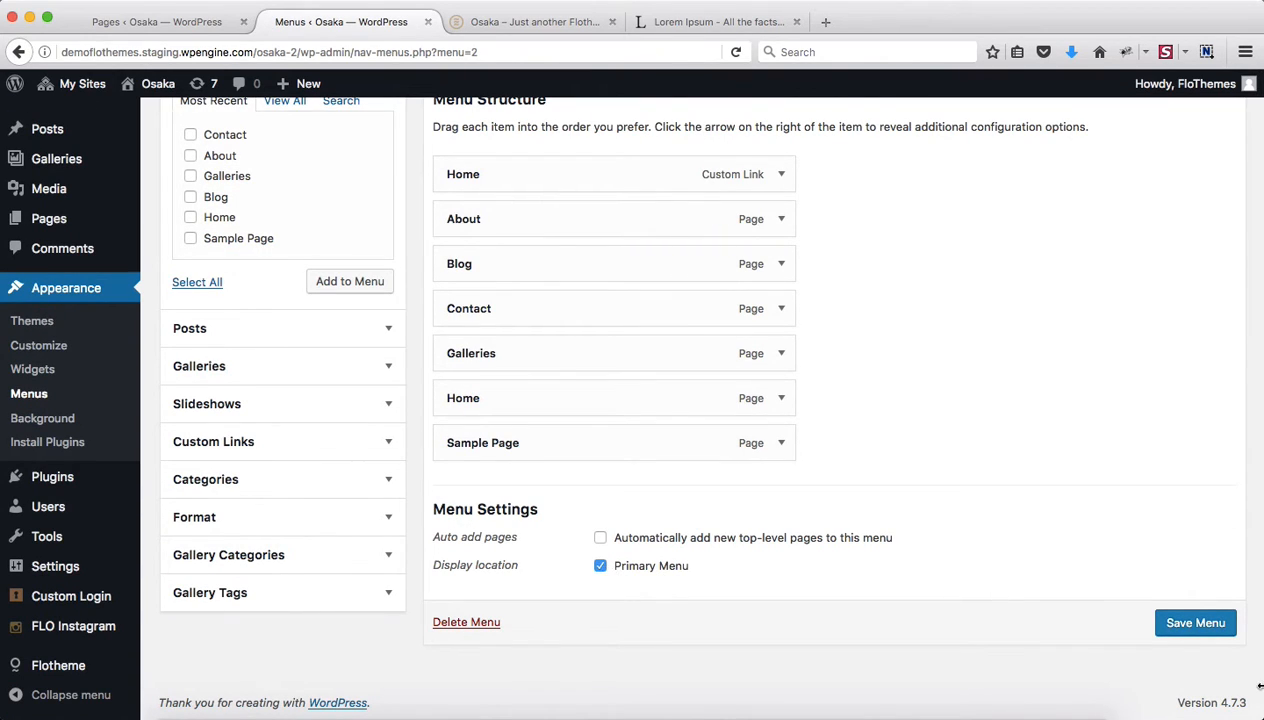
{"action": "left_click", "coordinate": [1177, 622]}
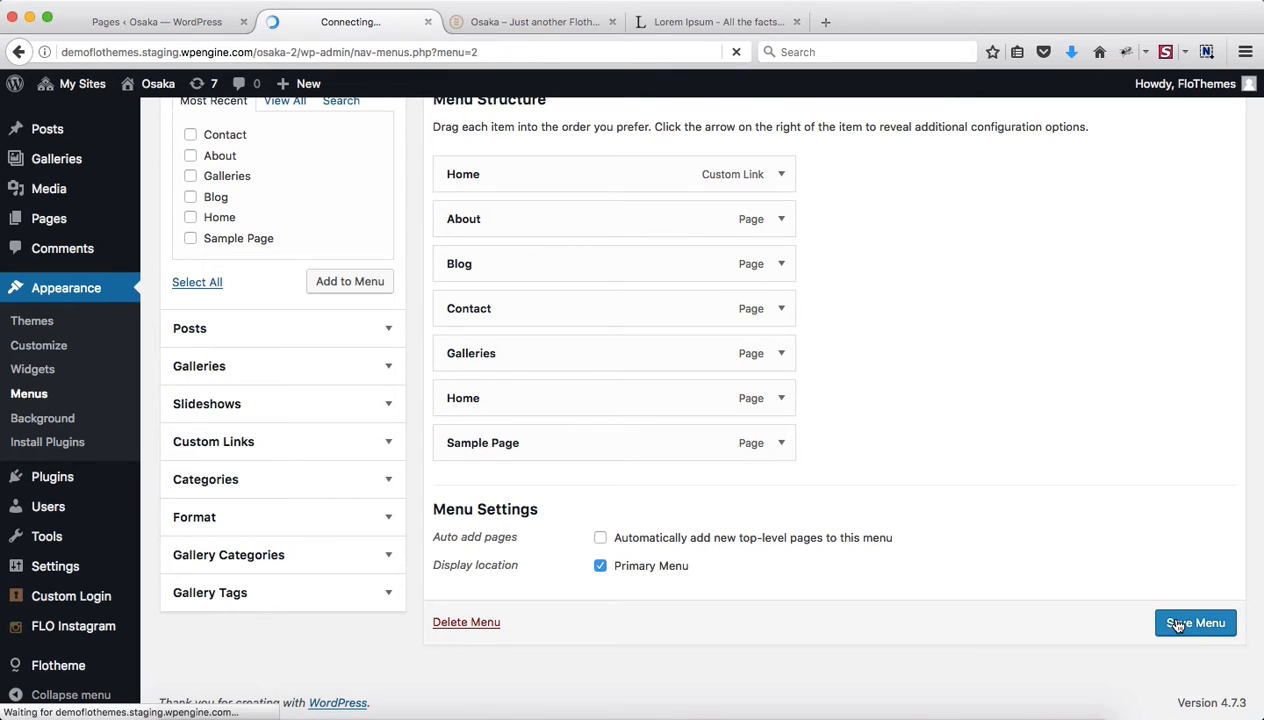
{"action": "scroll", "coordinate": [1176, 624], "scroll_direction": "down", "scroll_amount": 3}
{"action": "scroll", "coordinate": [1176, 624], "scroll_direction": "down", "scroll_amount": 1}
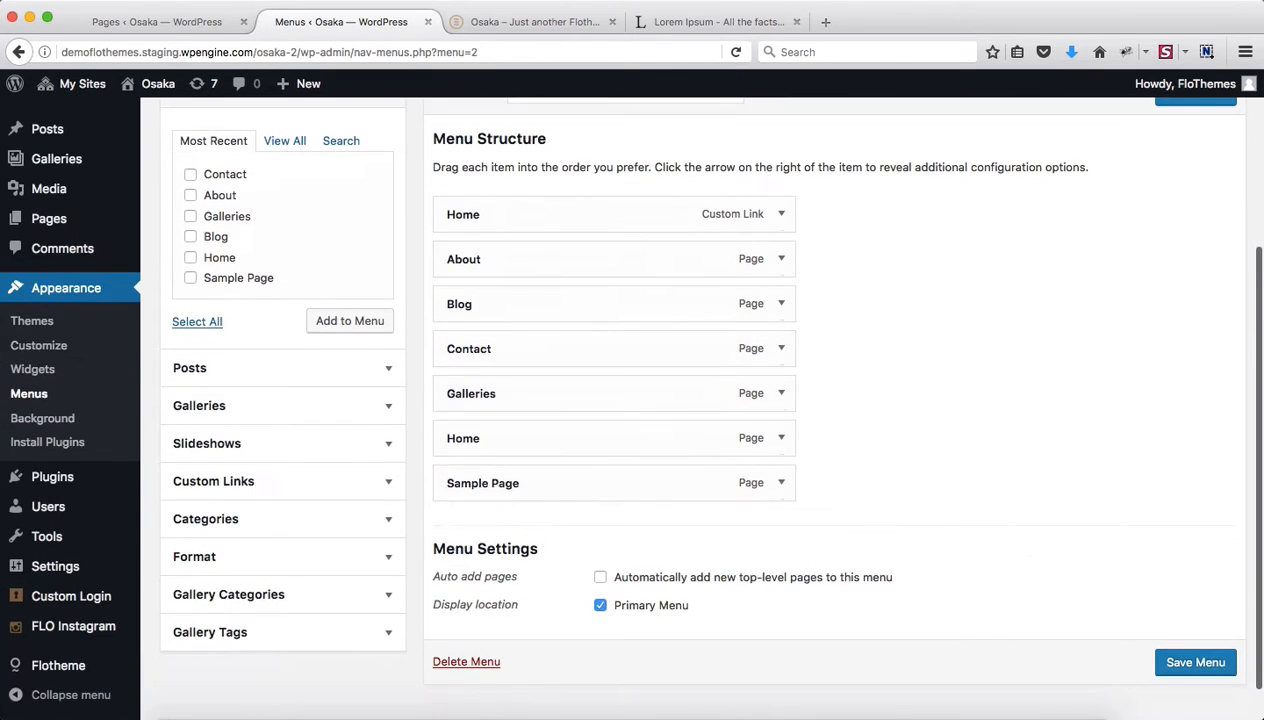
- Expand the navigation menu on the Osaka front page to check its items
{"action": "left_click", "coordinate": [537, 22]}
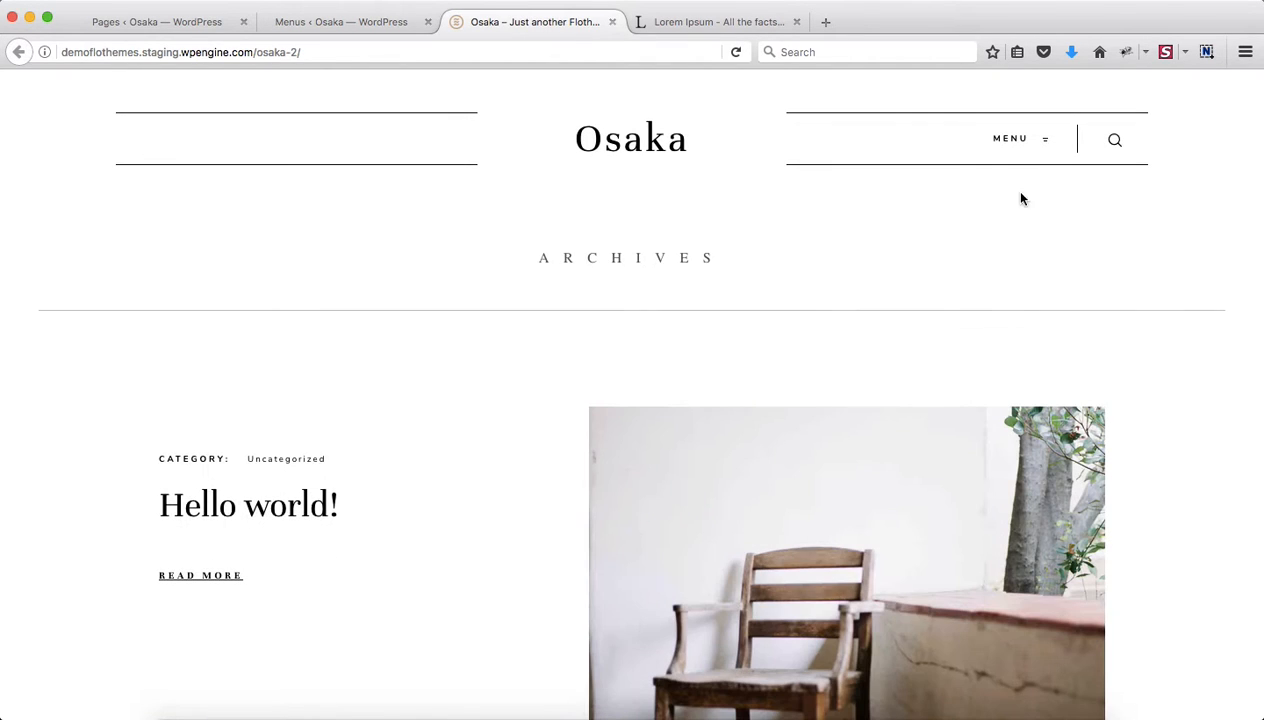
{"action": "left_click", "coordinate": [1024, 139]}
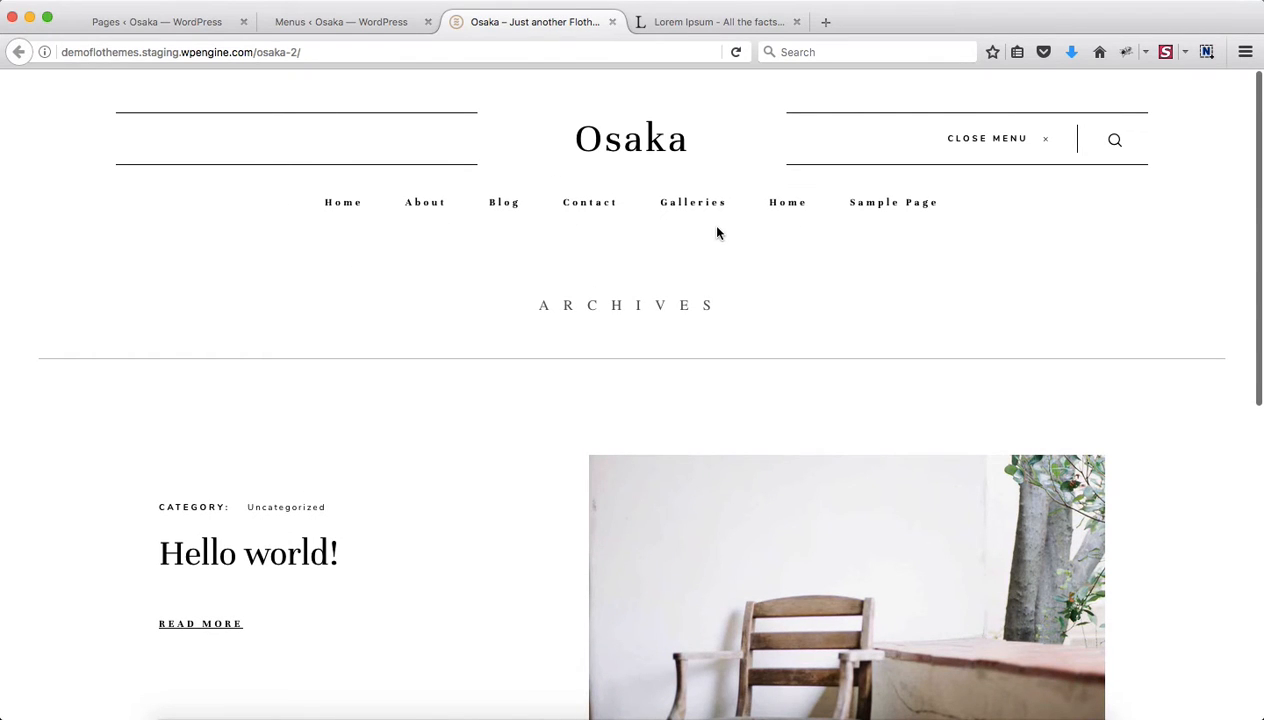
- Reorder Menu 1 so that Blog and Galleries come directly after the Home custom link, ahead of About and Contact
{"action": "key", "text": "ctrl+shift+Tab"}
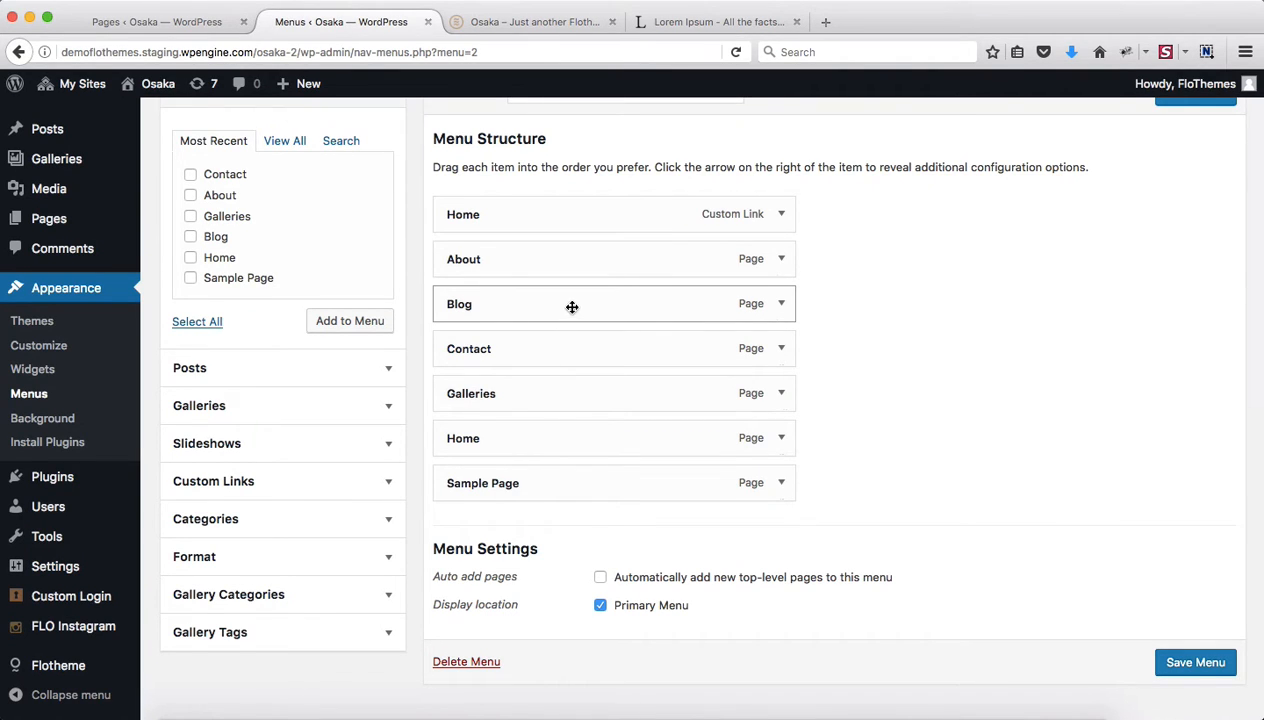
{"action": "left_click_drag", "start_coordinate": [570, 307], "coordinate": [575, 265]}
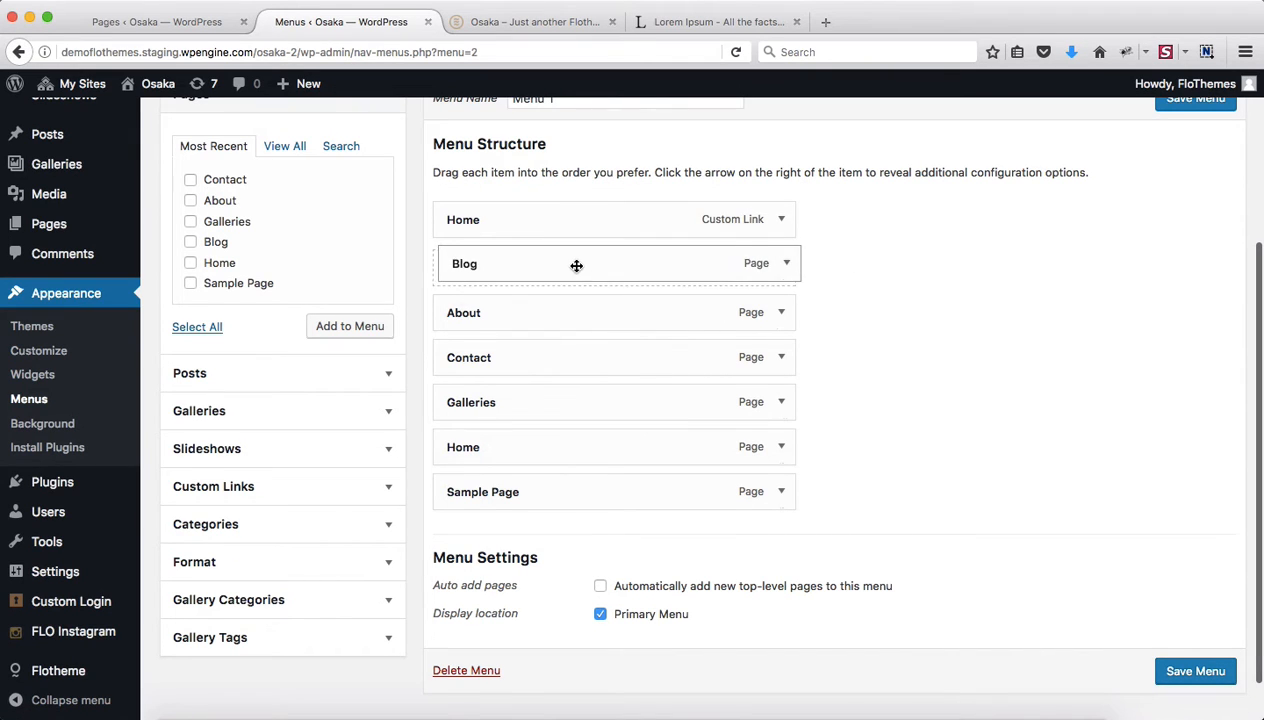
{"action": "left_click_drag", "start_coordinate": [522, 401], "coordinate": [528, 312]}
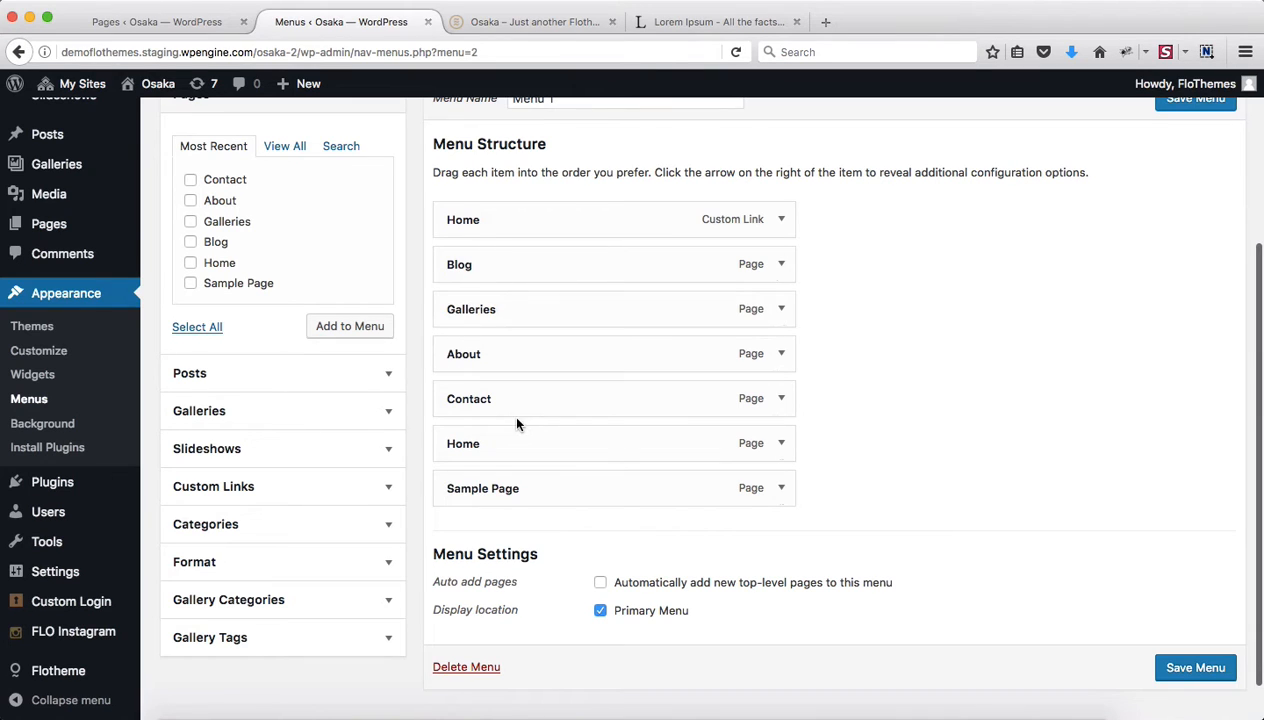
- Remove the Sample Page item from the structure of Menu 1
{"action": "left_click", "coordinate": [782, 489]}
{"action": "scroll", "coordinate": [781, 490], "scroll_direction": "down", "scroll_amount": 3}
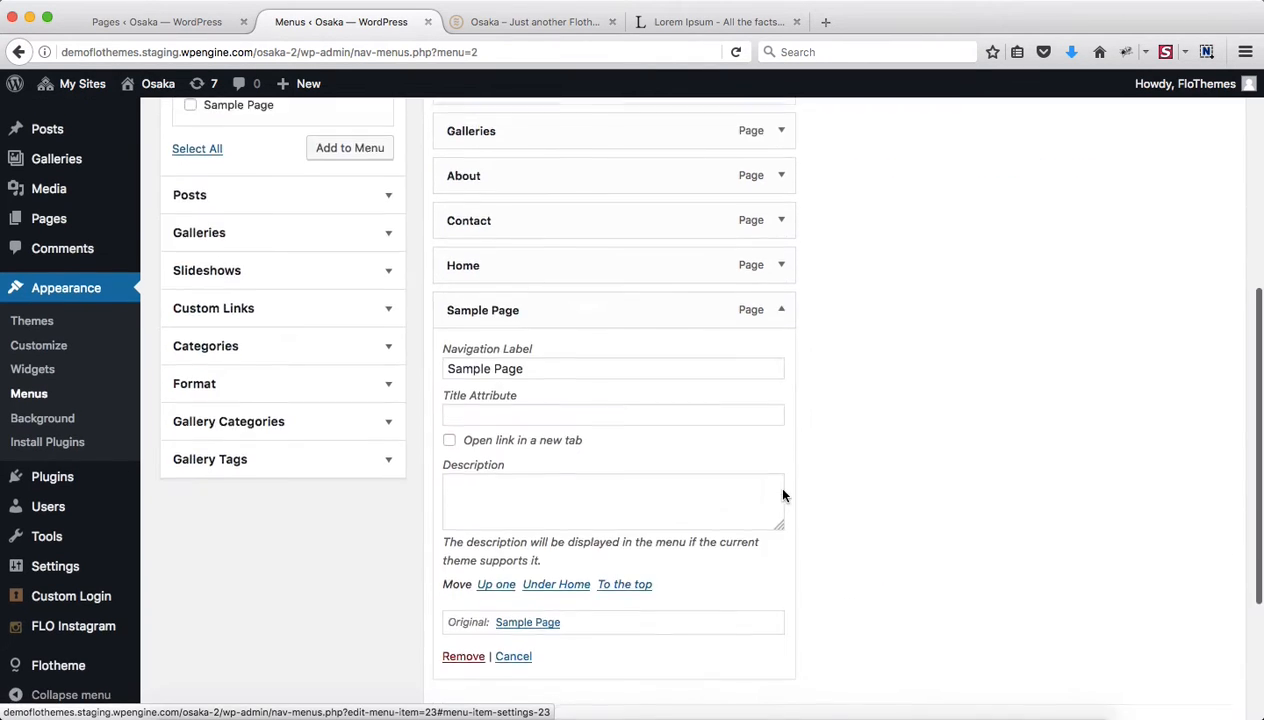
{"action": "left_click", "coordinate": [783, 311]}
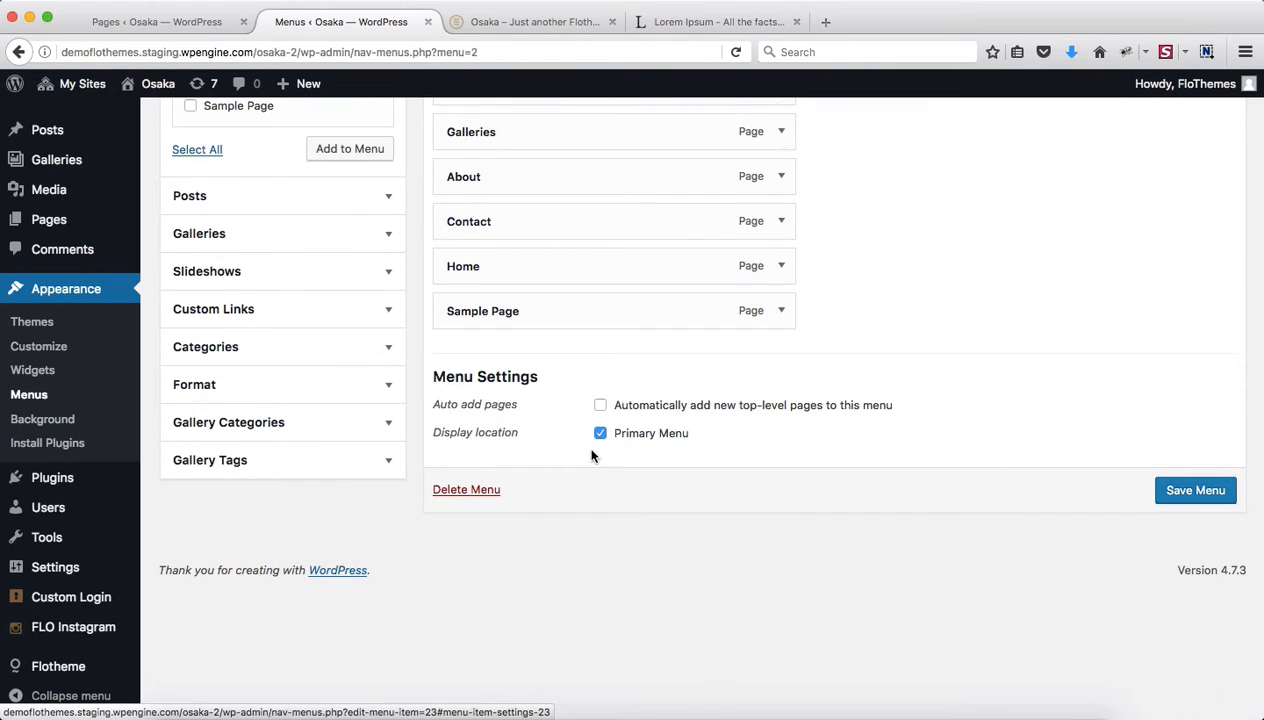
{"action": "left_click", "coordinate": [782, 311]}
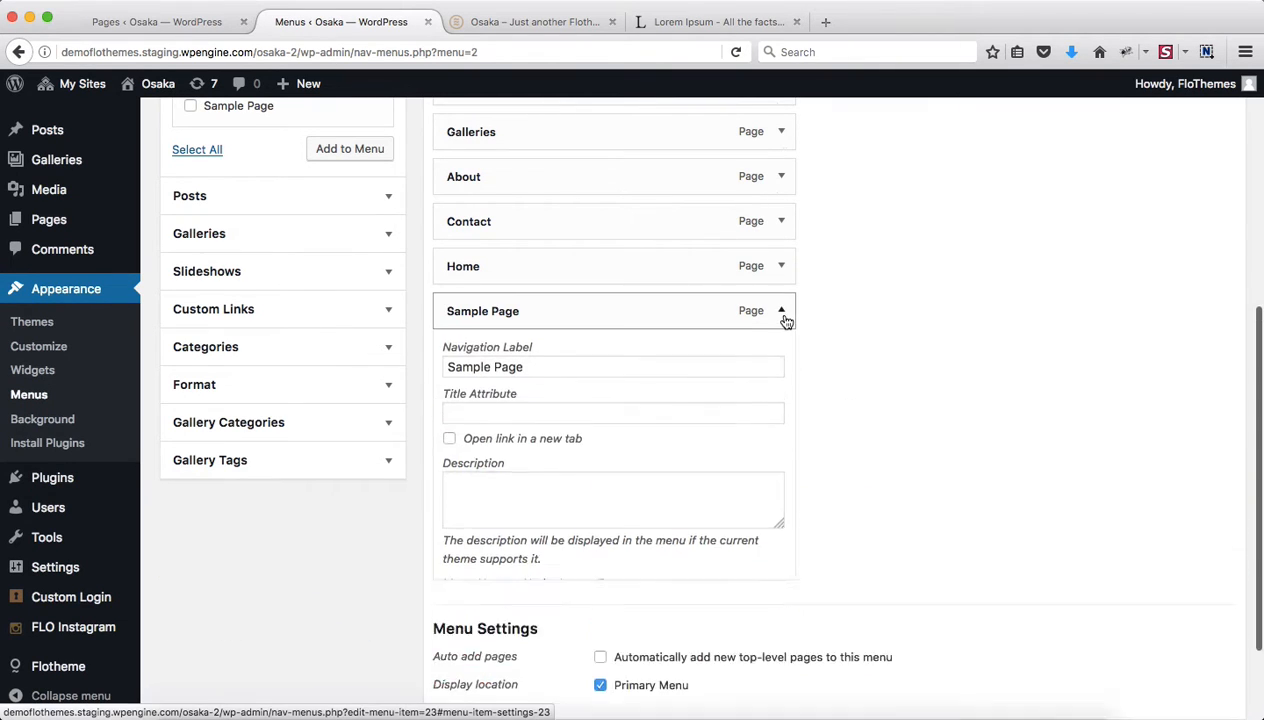
{"action": "scroll", "coordinate": [452, 565], "scroll_direction": "down", "scroll_amount": 3}
{"action": "left_click", "coordinate": [463, 533]}
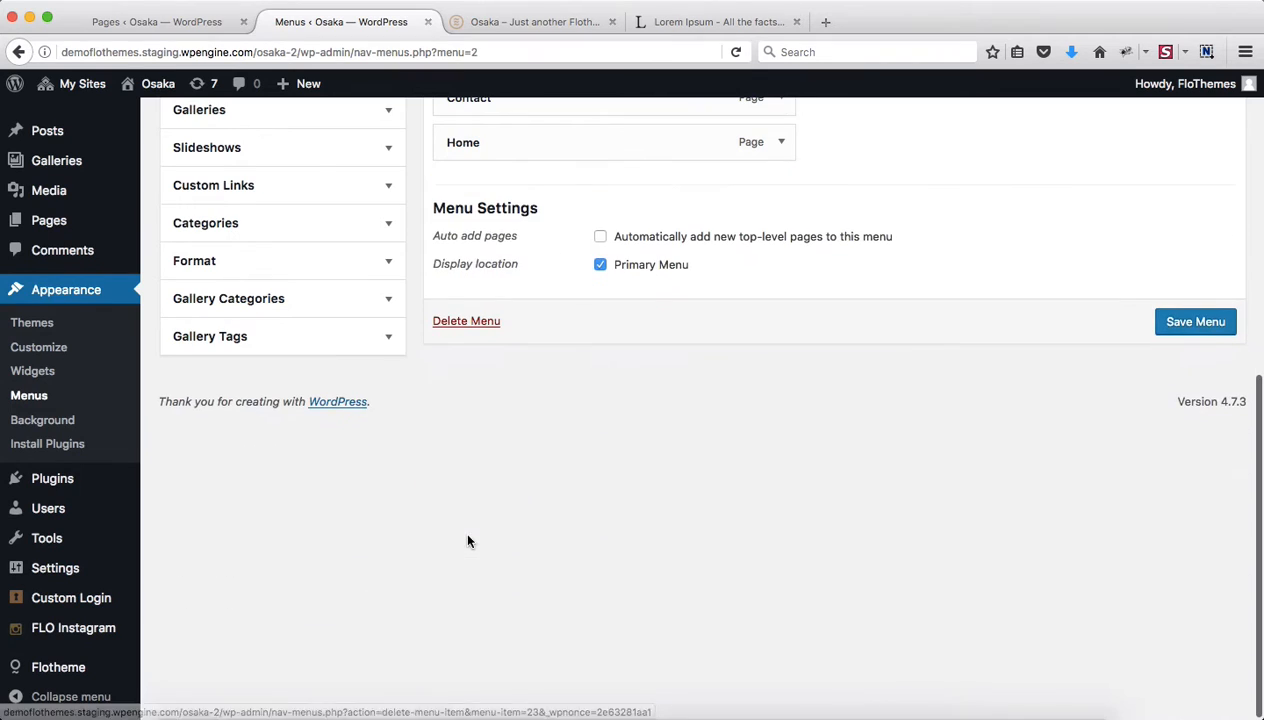
- Remove the Home custom link from the structure of Menu 1 and save the menu
{"action": "scroll", "coordinate": [797, 484], "scroll_direction": "up", "scroll_amount": 5}
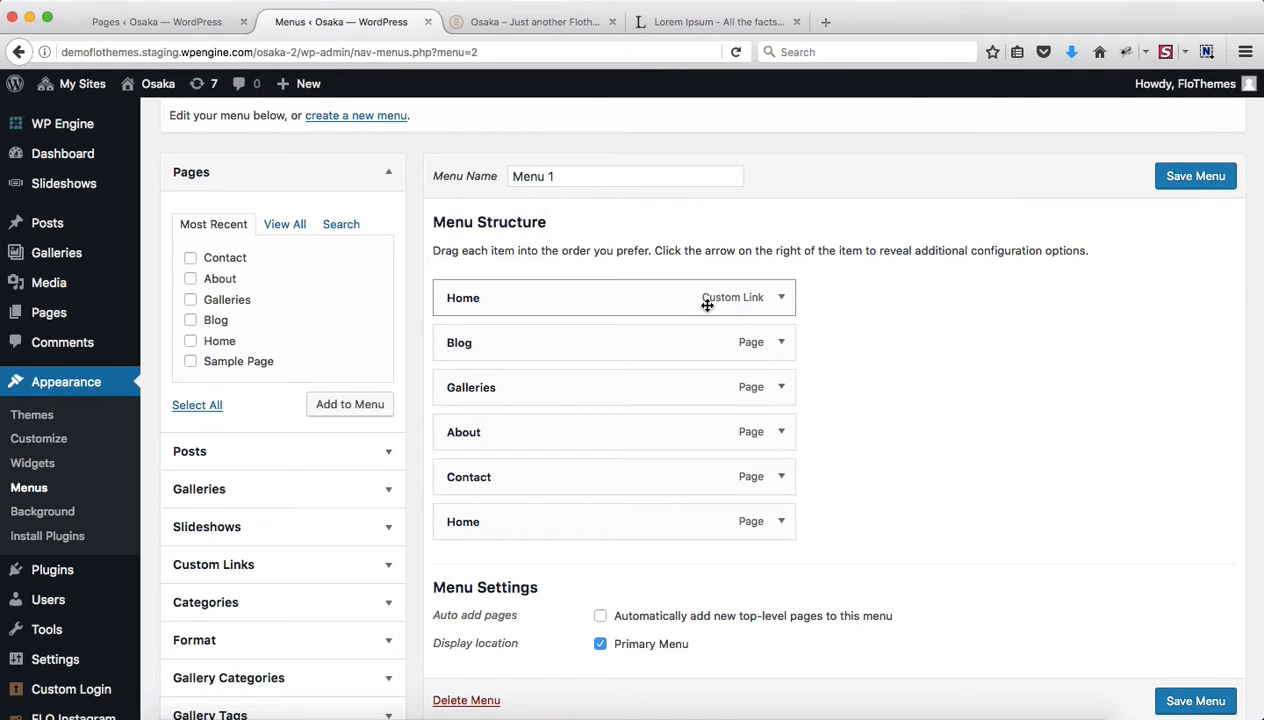
{"action": "left_click", "coordinate": [782, 298]}
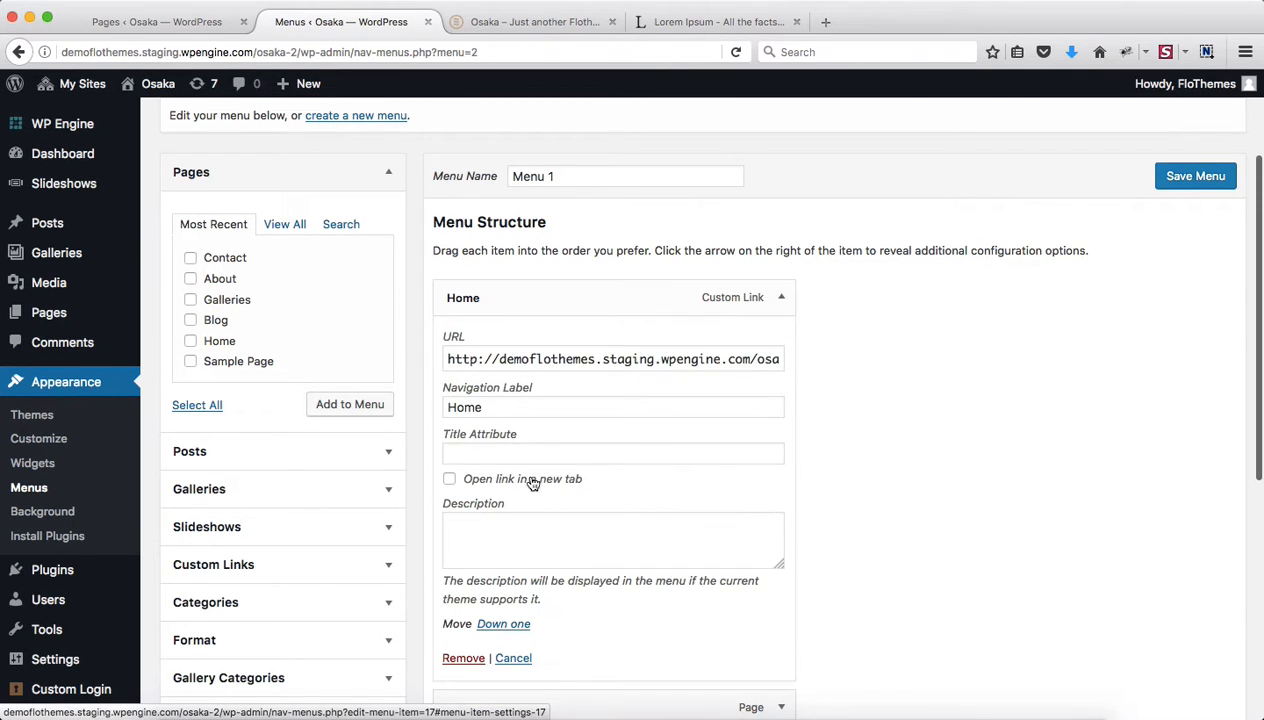
{"action": "scroll", "coordinate": [760, 436], "scroll_direction": "down", "scroll_amount": 4}
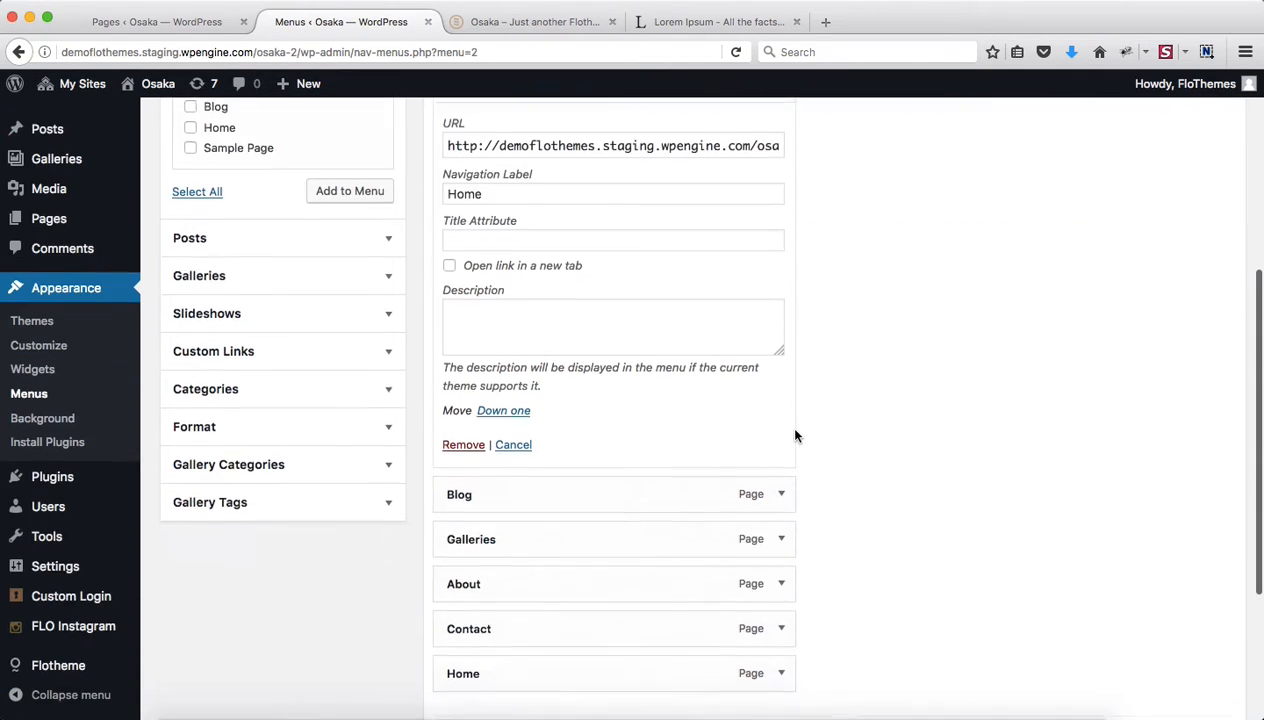
{"action": "left_click", "coordinate": [465, 443]}
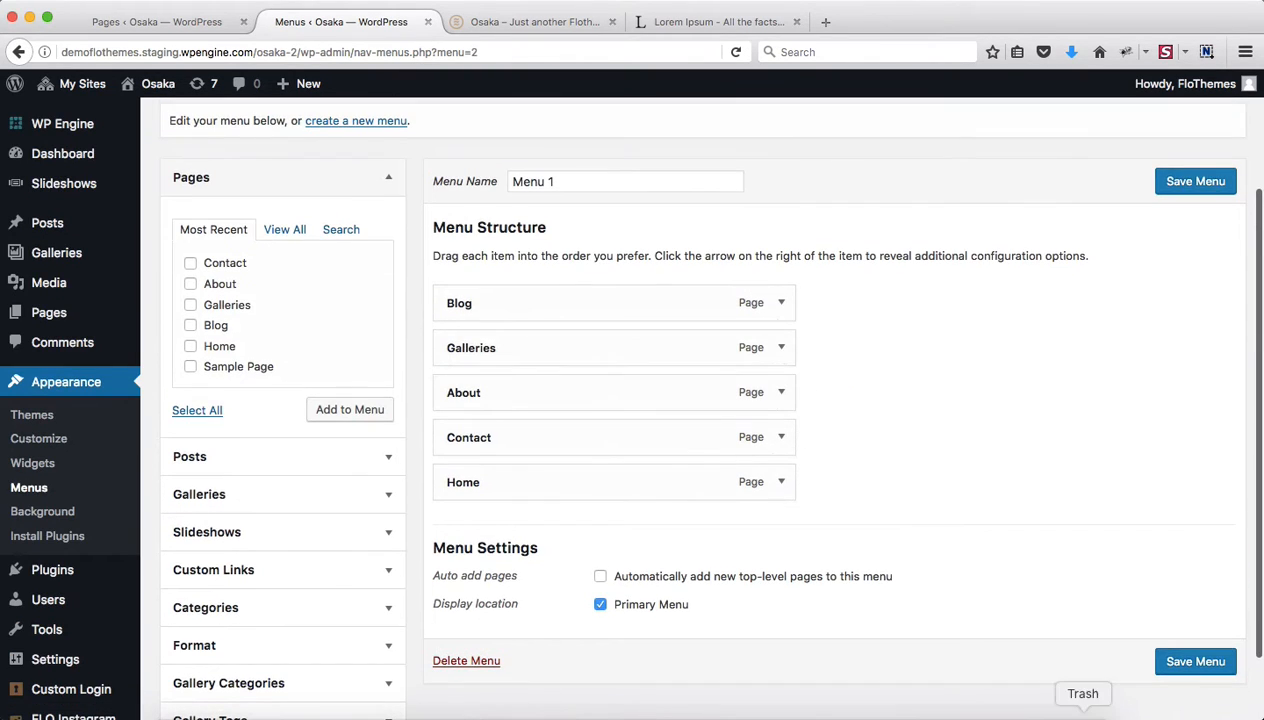
{"action": "left_click", "coordinate": [1195, 670]}
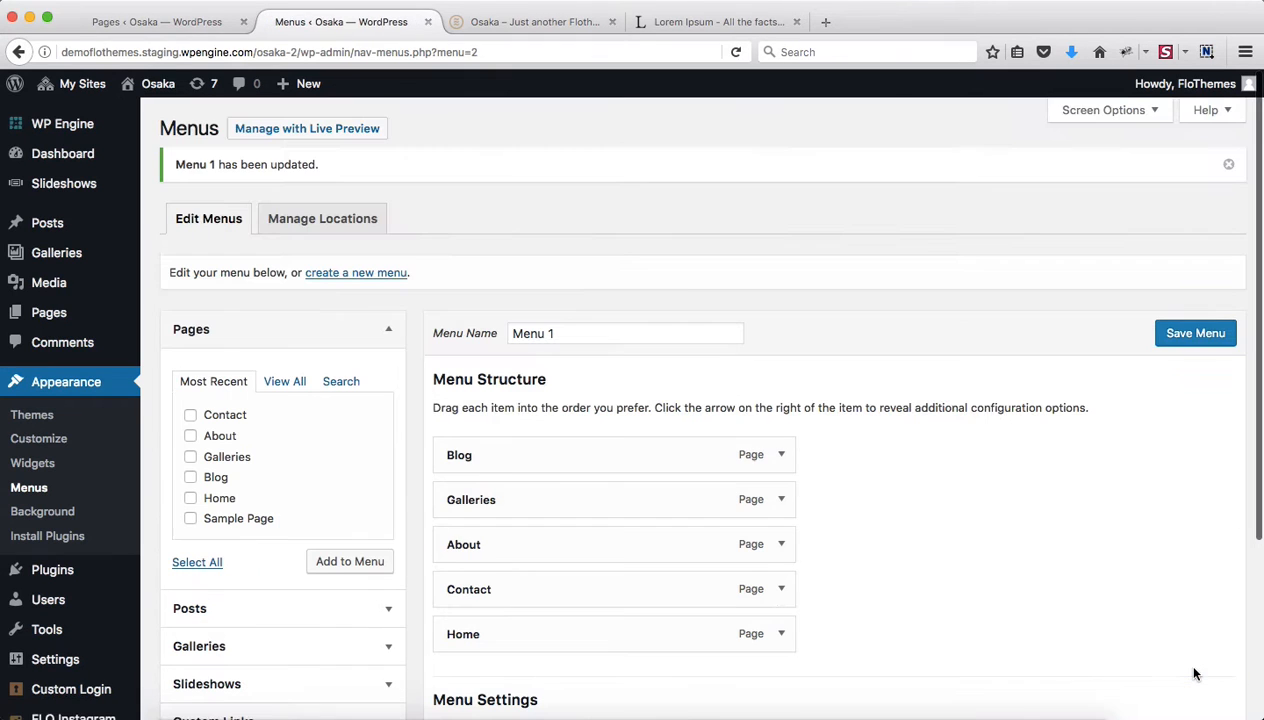
- Reload the Osaka front page and expand its navigation menu to check the remaining items
{"action": "key", "text": "ctrl+Tab"}
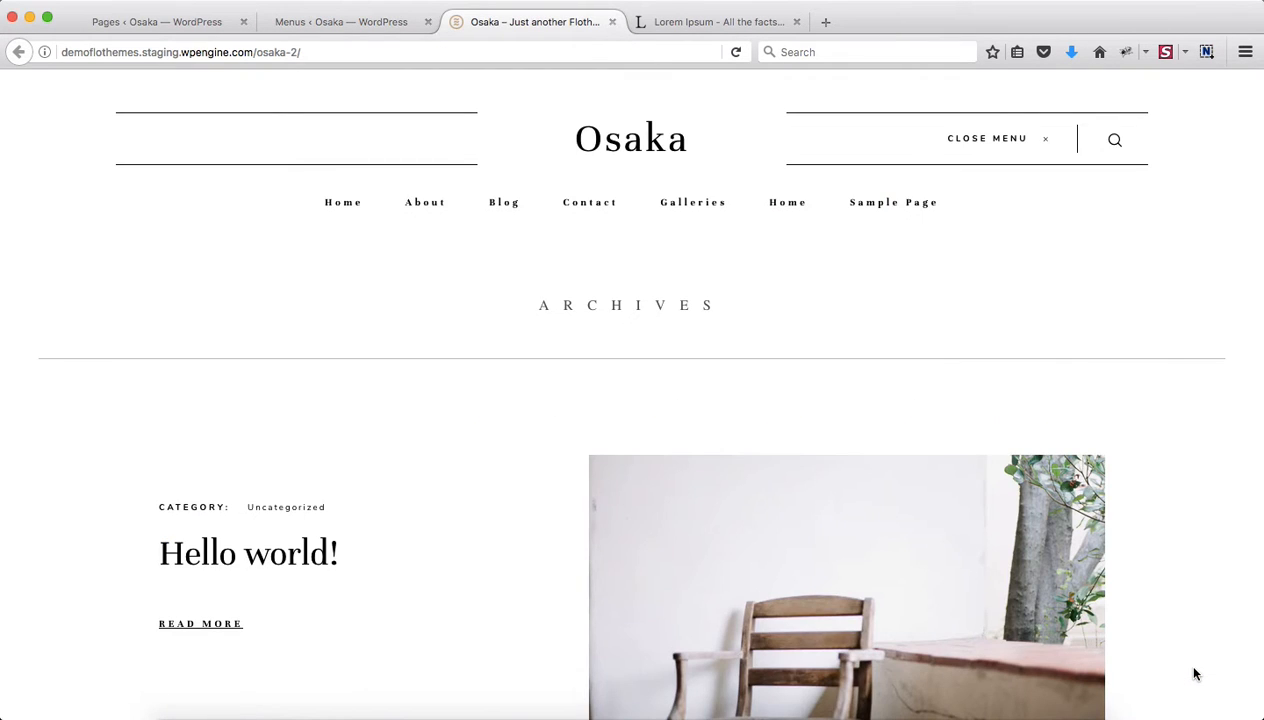
{"action": "key", "text": "super+r"}
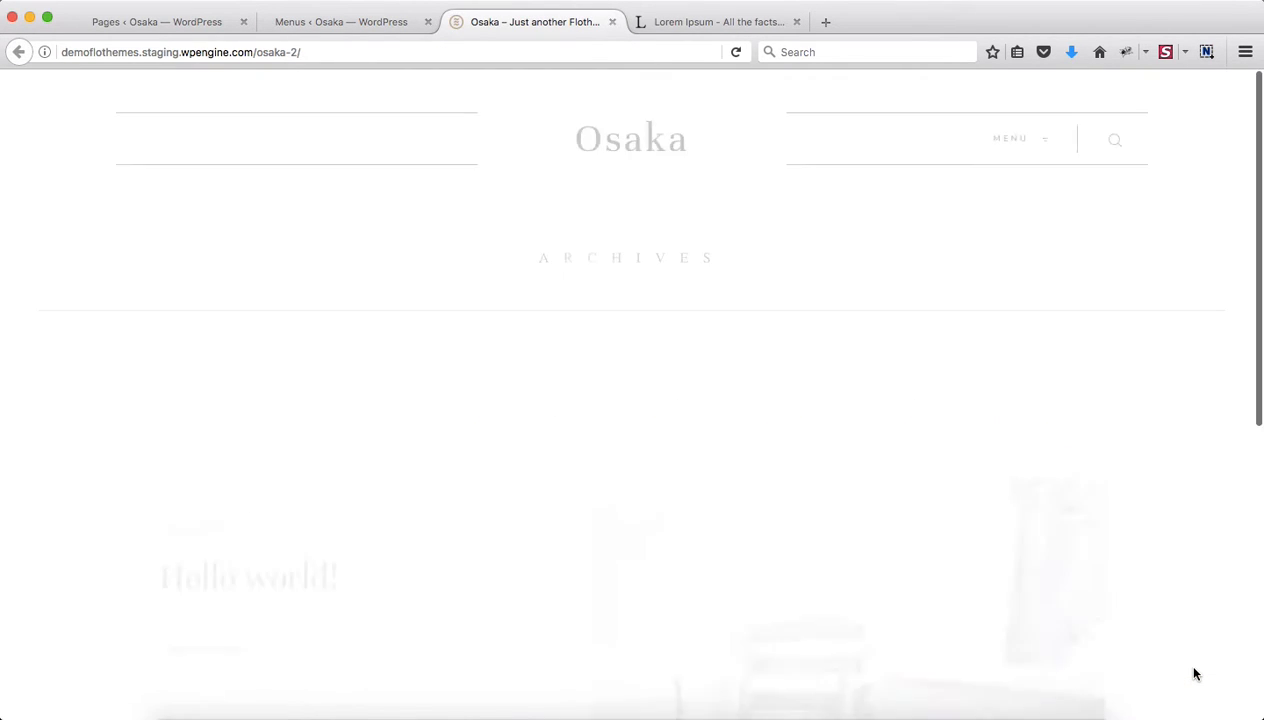
{"action": "left_click", "coordinate": [1030, 149]}
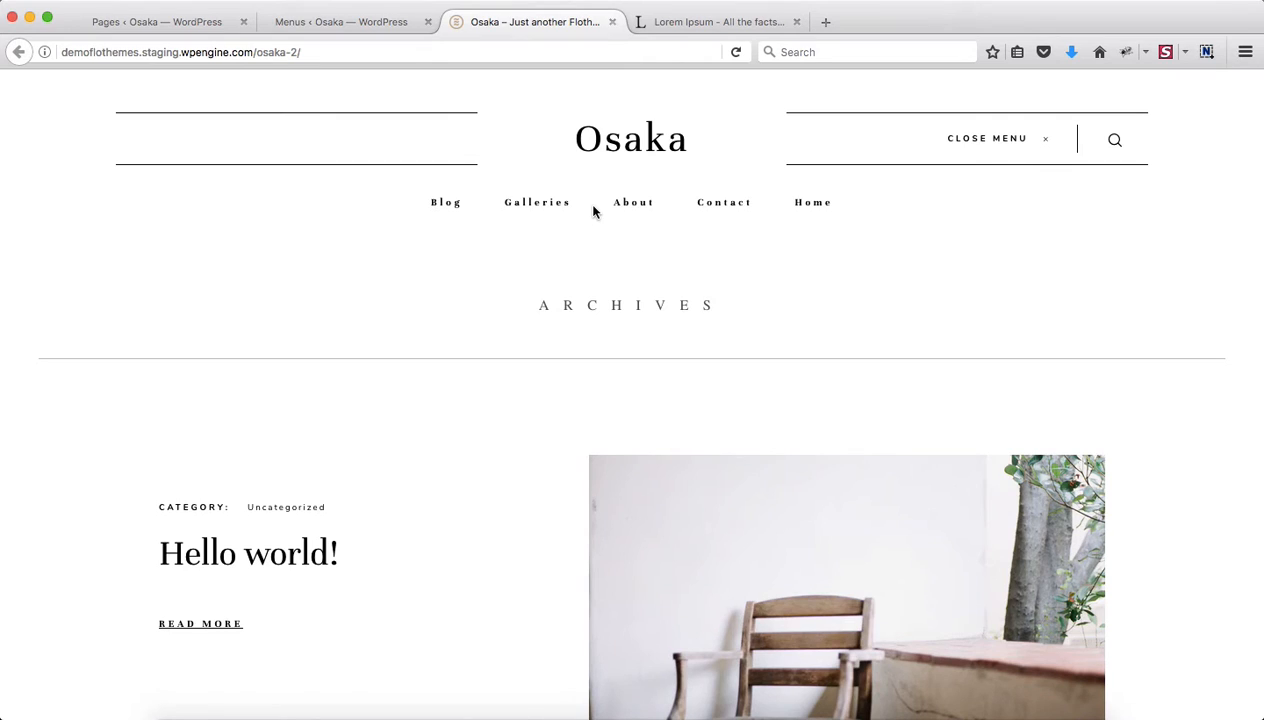
- Move the Home page item to the beginning of Menu 1, ahead of Blog, and save the menu
{"action": "key", "text": "ctrl+shift+Tab"}
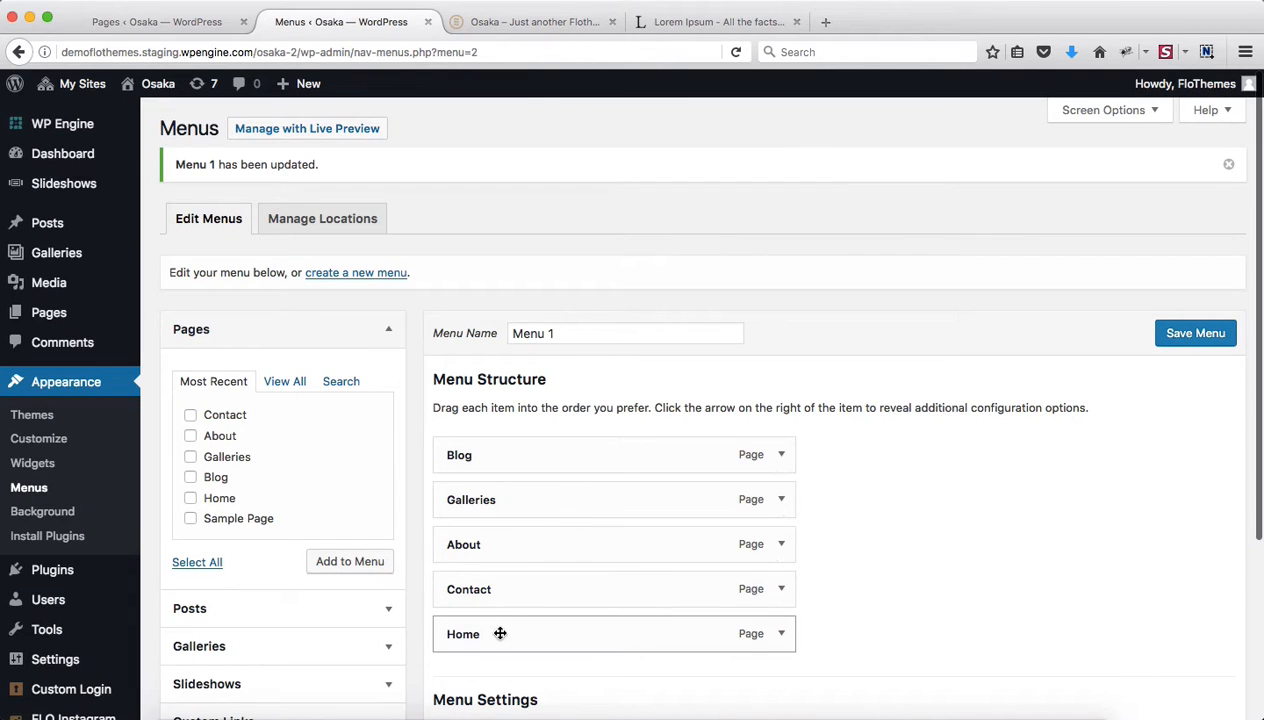
{"action": "left_click_drag", "start_coordinate": [500, 633], "coordinate": [513, 456]}
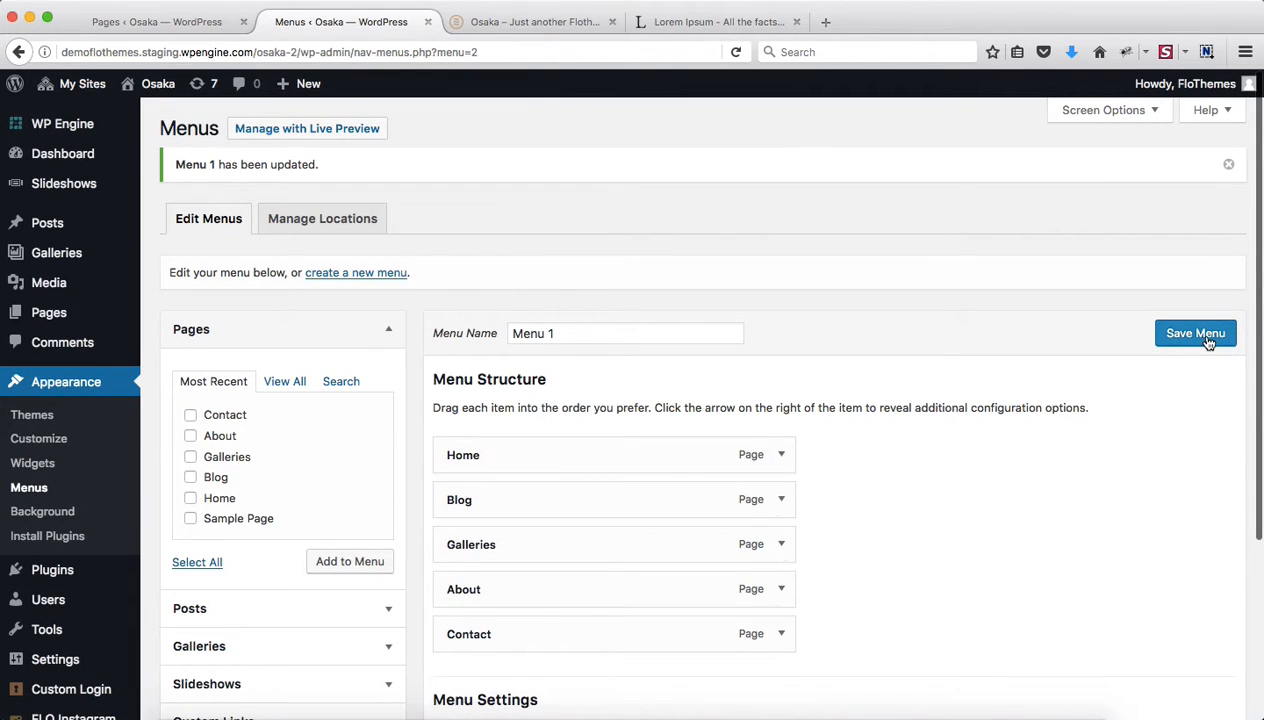
{"action": "left_click", "coordinate": [1197, 334]}
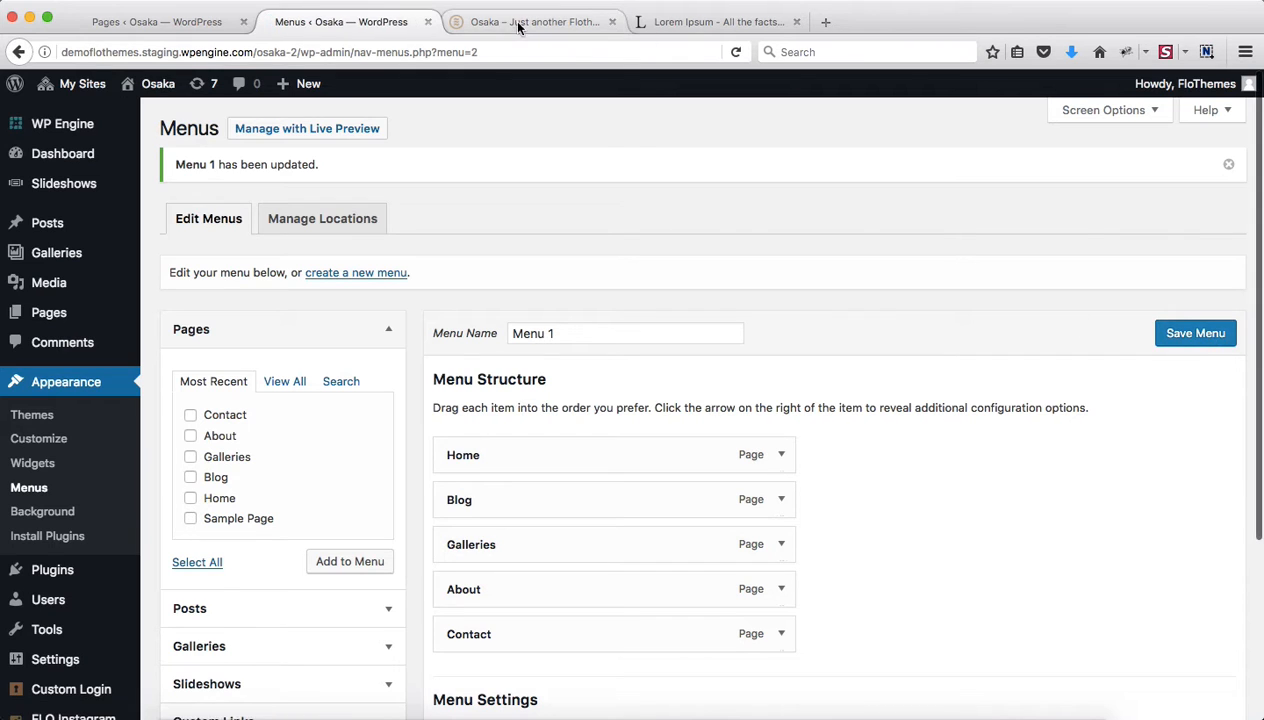
- Refresh the Osaka front page through its site title and expand the navigation menu to check the item order
{"action": "left_click", "coordinate": [518, 24]}
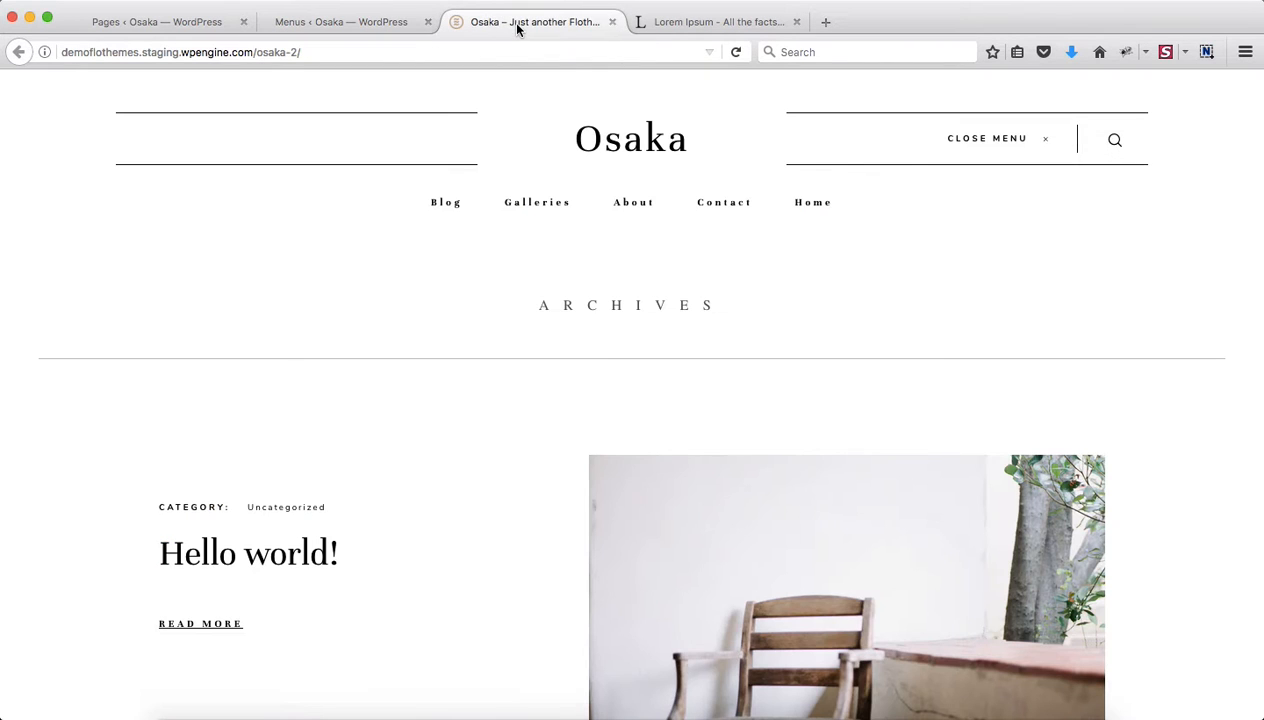
{"action": "left_click", "coordinate": [655, 151]}
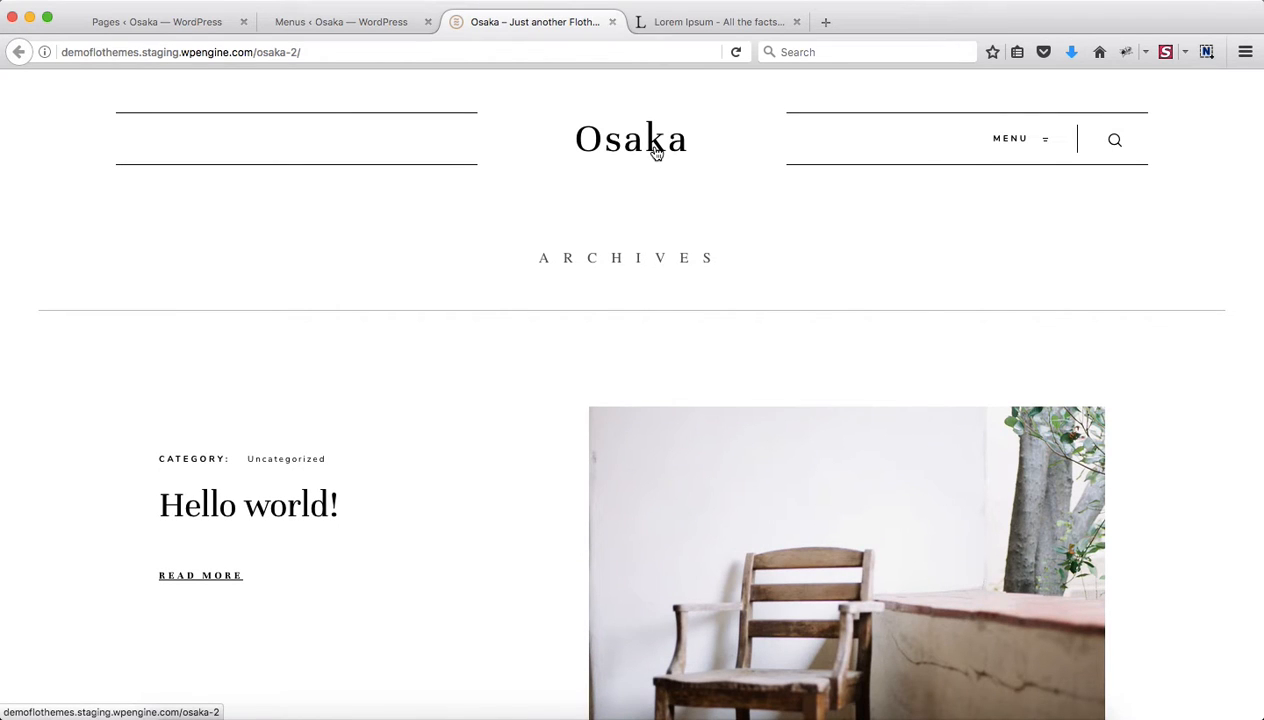
{"action": "scroll", "coordinate": [1103, 234], "scroll_direction": "down", "scroll_amount": 3}
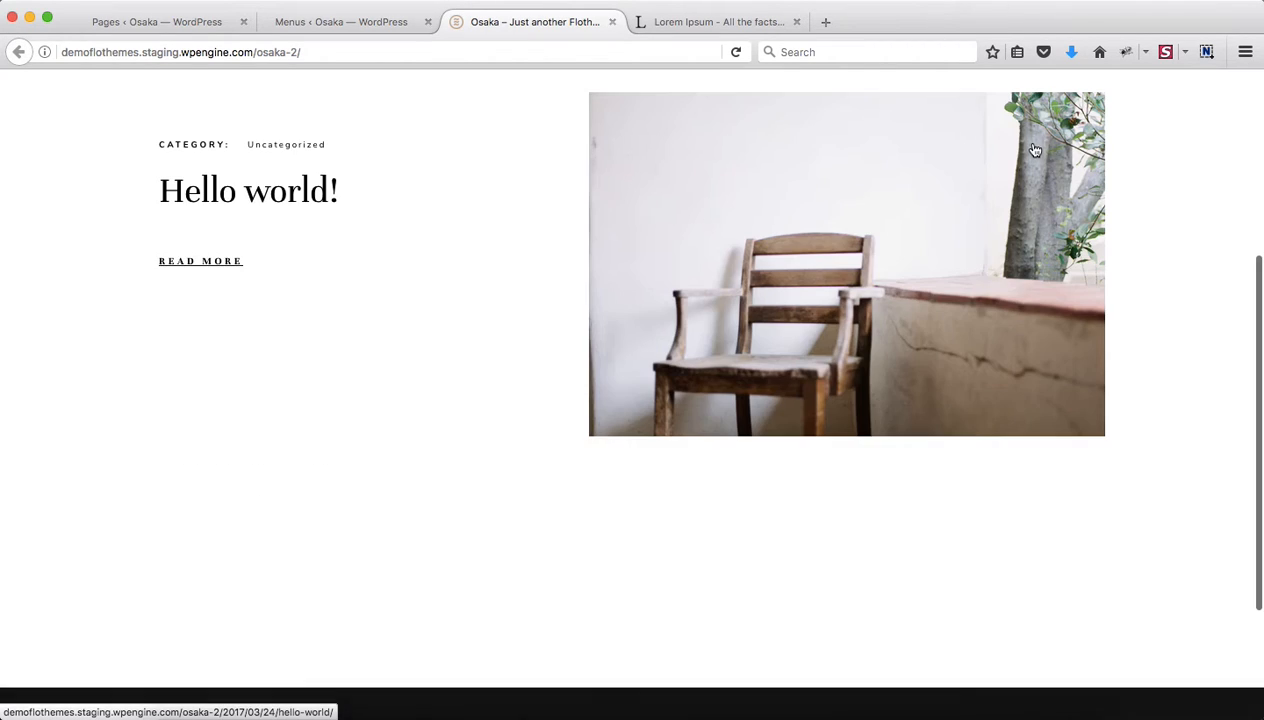
{"action": "scroll", "coordinate": [877, 282], "scroll_direction": "up", "scroll_amount": 3}
{"action": "left_click", "coordinate": [1012, 145]}
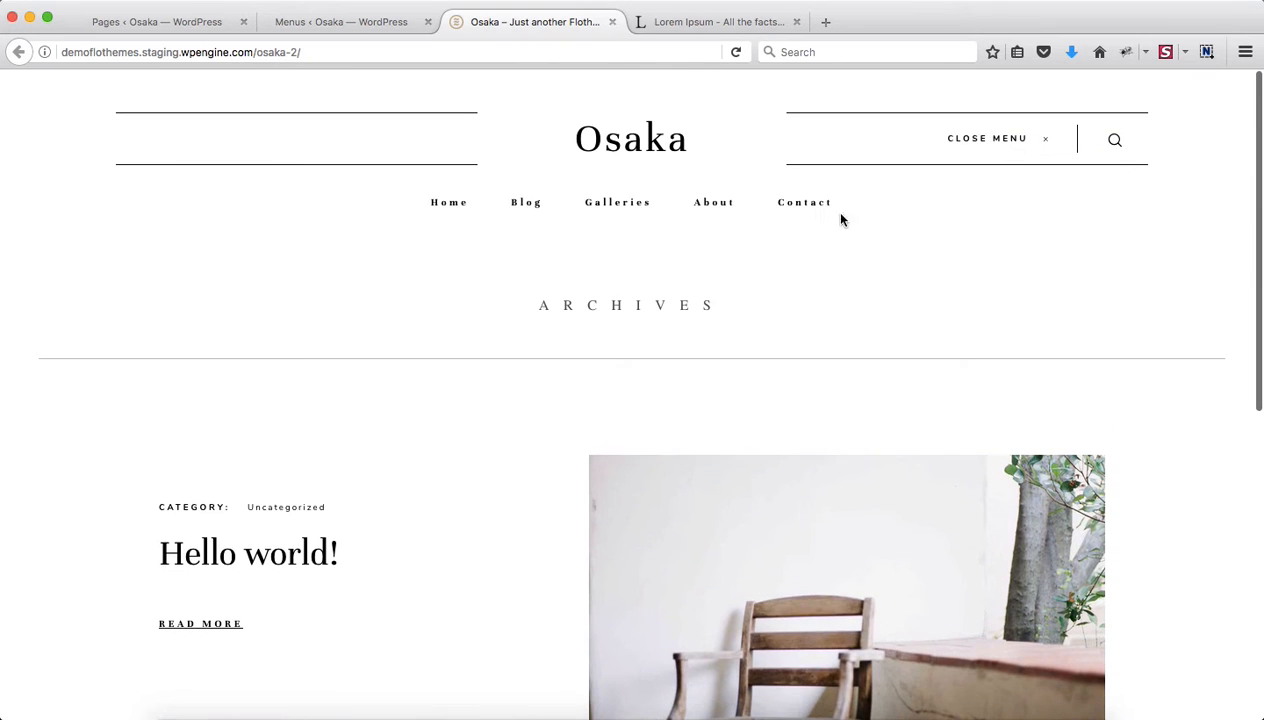
- View the Home page from the site navigation, then return to the site's front page and compare its content
{"action": "left_click", "coordinate": [446, 208]}
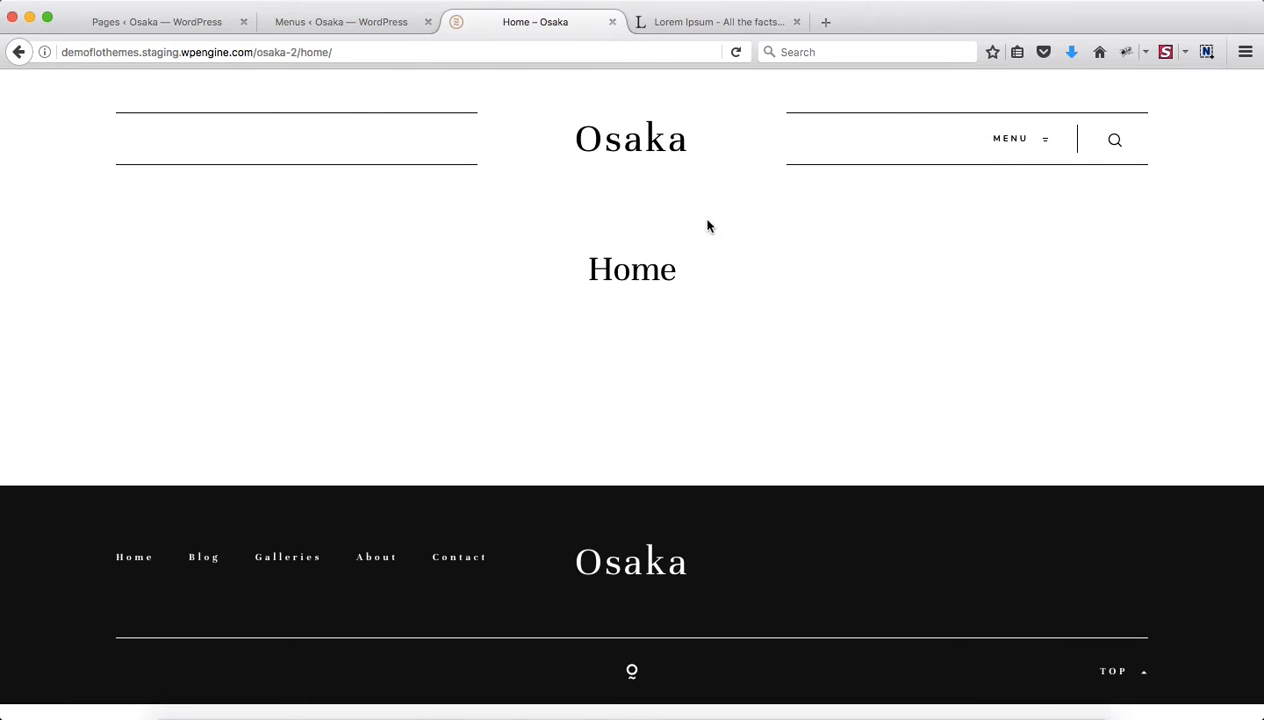
{"action": "left_click", "coordinate": [648, 146]}
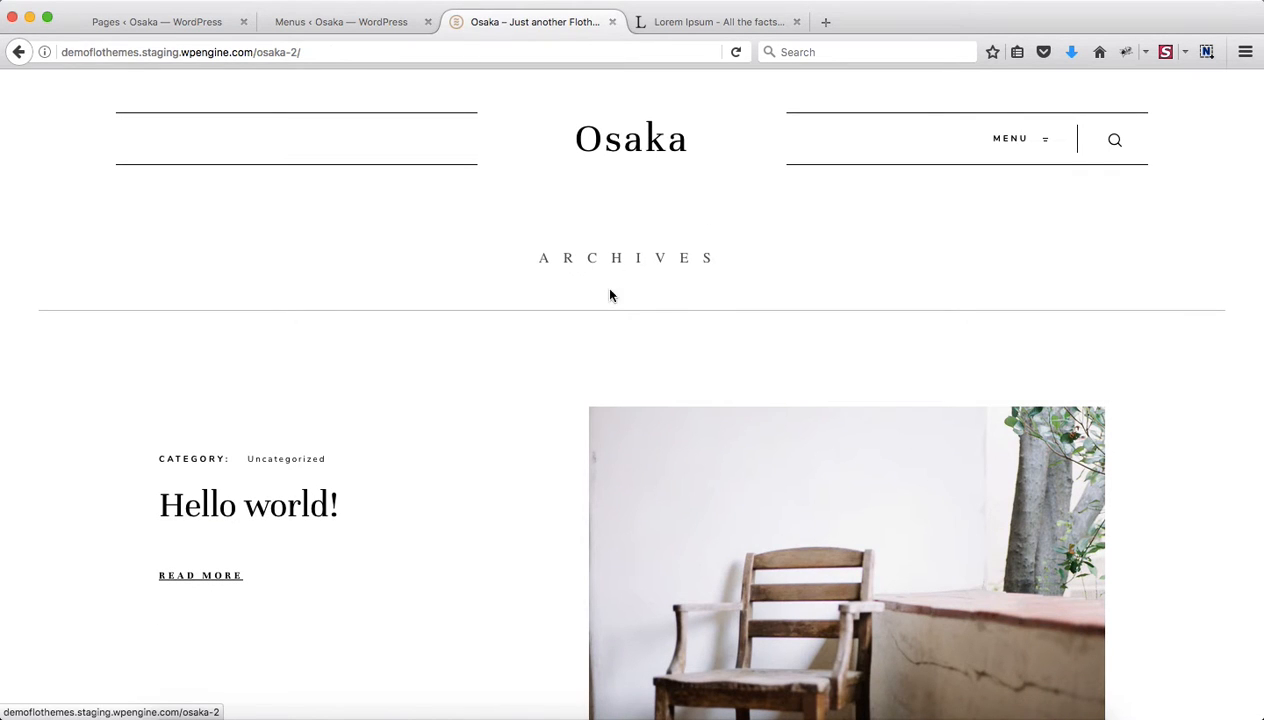
{"action": "scroll", "coordinate": [595, 302], "scroll_direction": "down", "scroll_amount": 5}
{"action": "scroll", "coordinate": [595, 302], "scroll_direction": "up", "scroll_amount": 5}
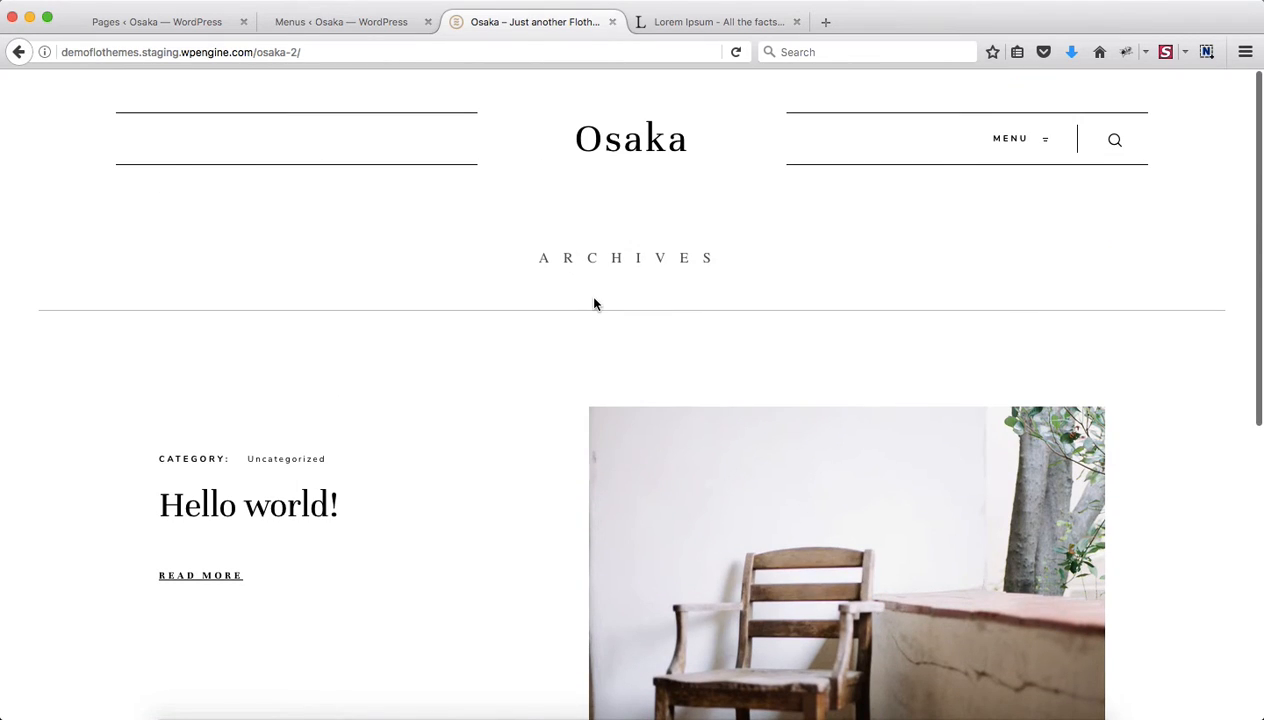
- In the Reading Settings, make the front page display a static page, choose Home as the front page, and save the changes
{"action": "key", "text": "ctrl+shift+Tab"}
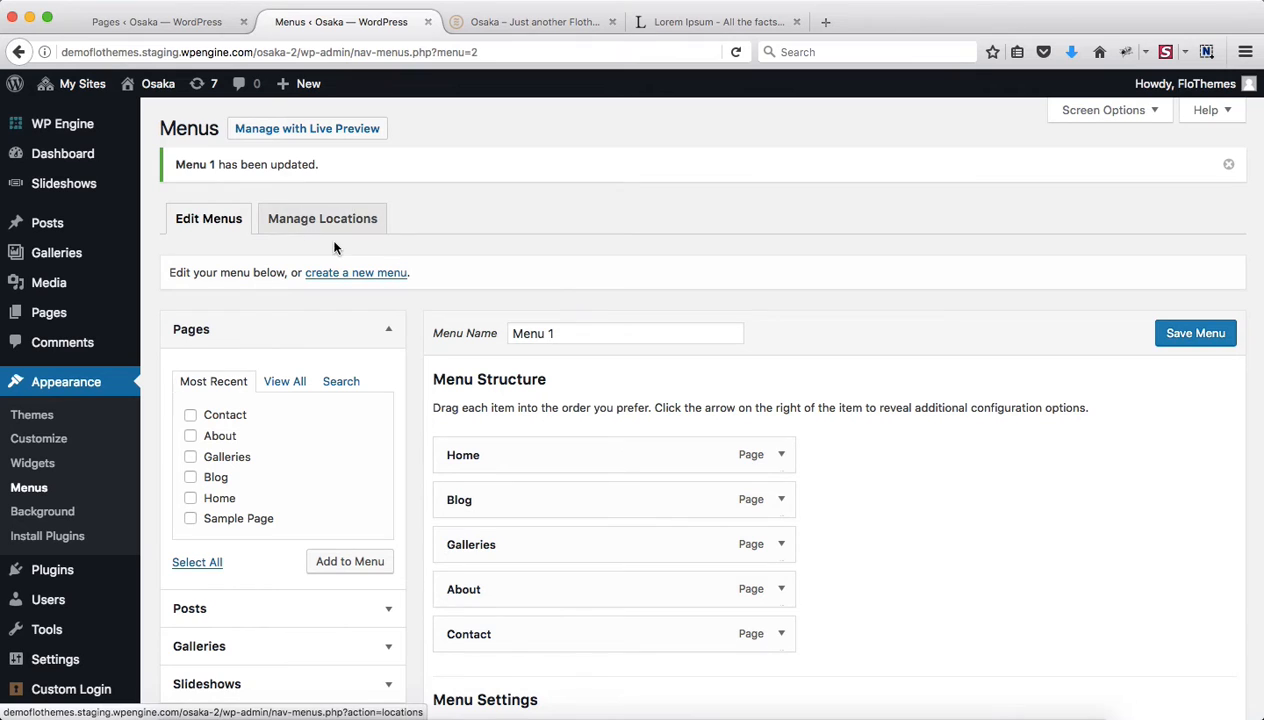
{"action": "scroll", "coordinate": [102, 455], "scroll_direction": "down", "scroll_amount": 2}
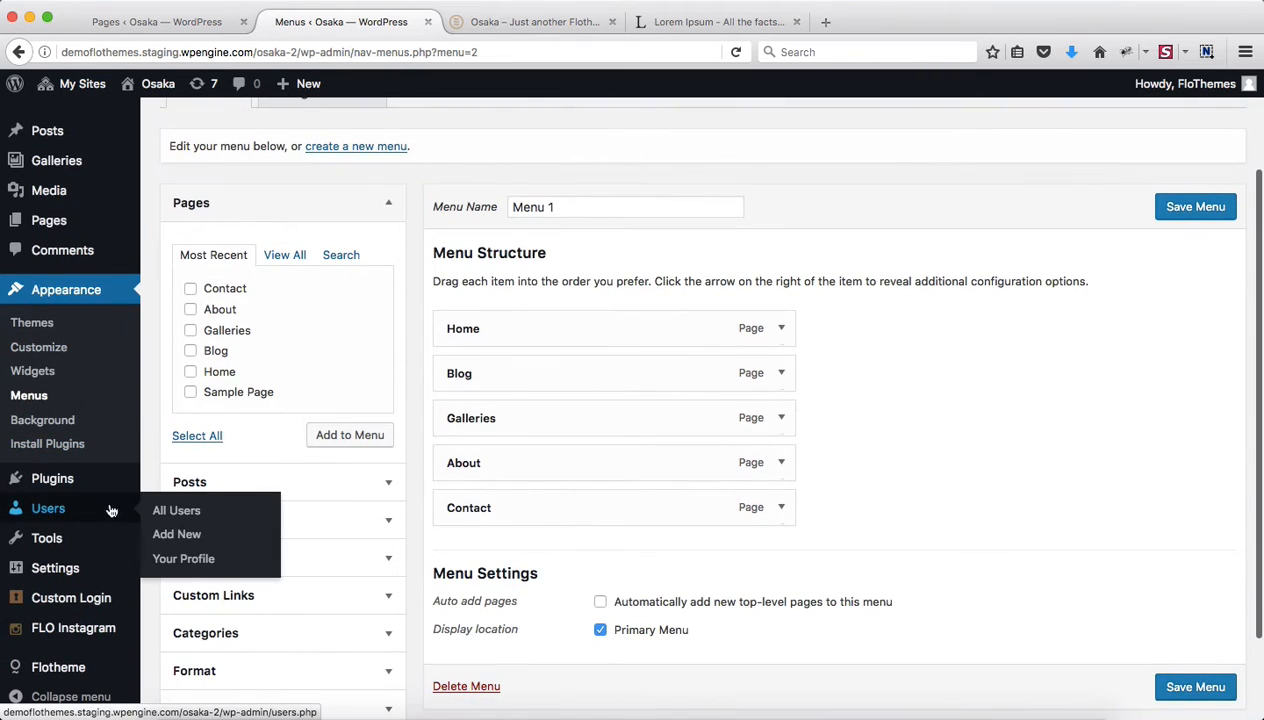
{"action": "mouse_move", "coordinate": [97, 568]}
{"action": "left_click", "coordinate": [174, 597]}
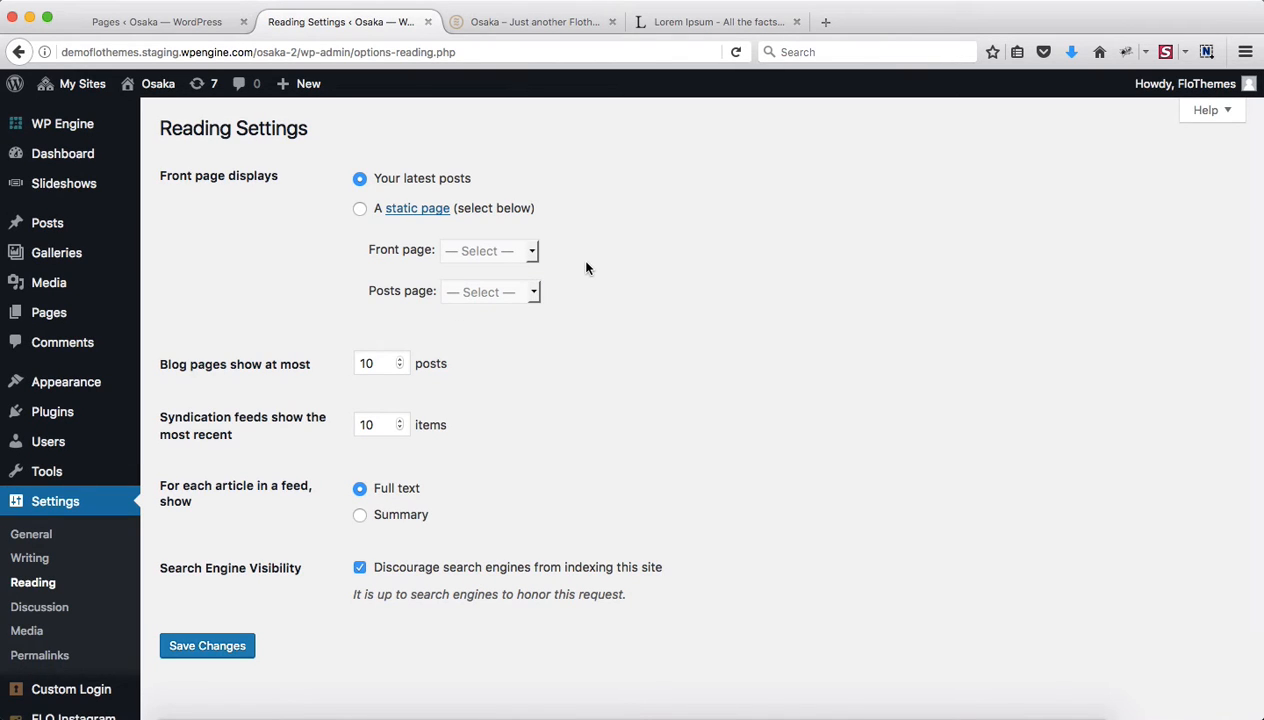
{"action": "left_click", "coordinate": [360, 209]}
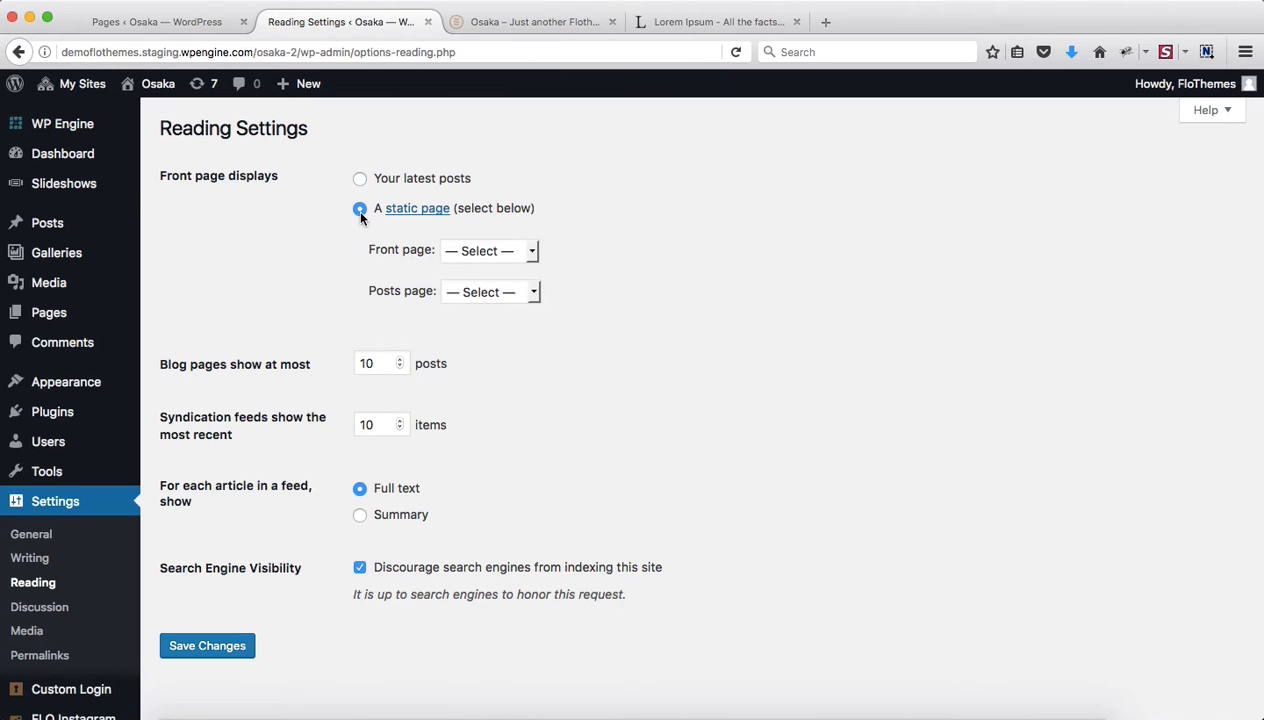
{"action": "left_click", "coordinate": [495, 250]}
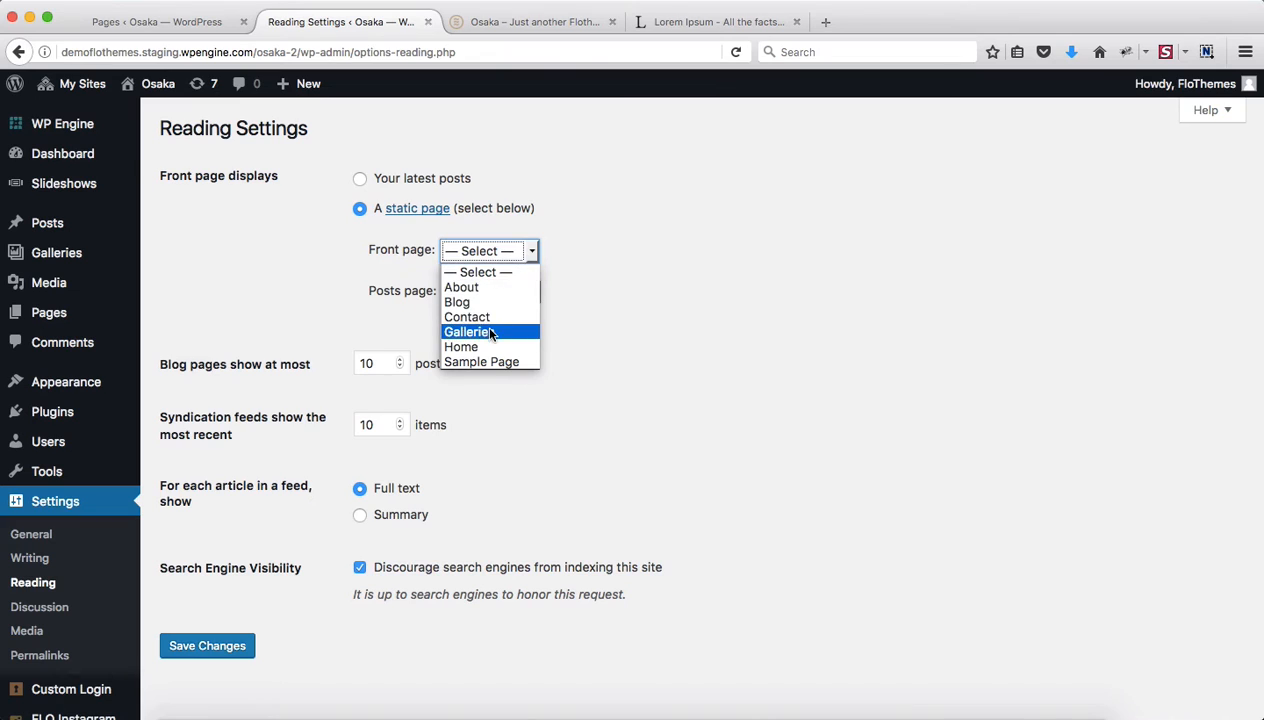
{"action": "left_click", "coordinate": [470, 347]}
{"action": "left_click", "coordinate": [541, 356]}
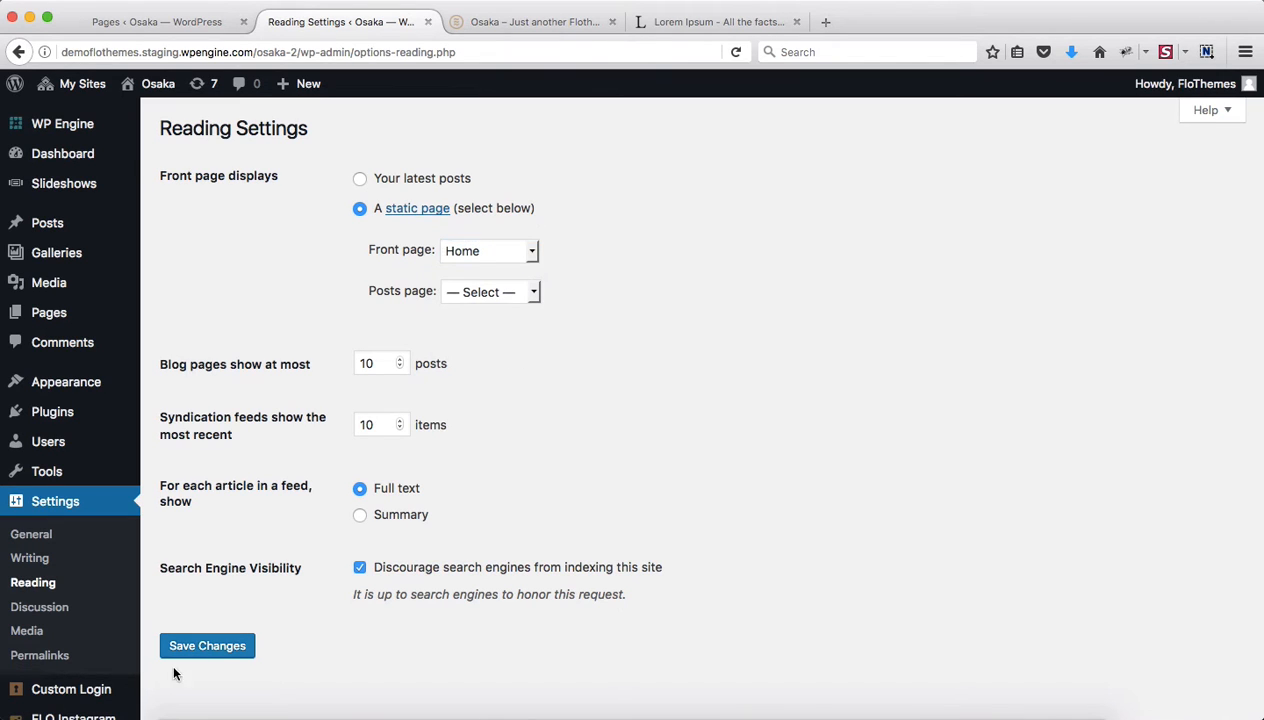
{"action": "left_click", "coordinate": [198, 648]}
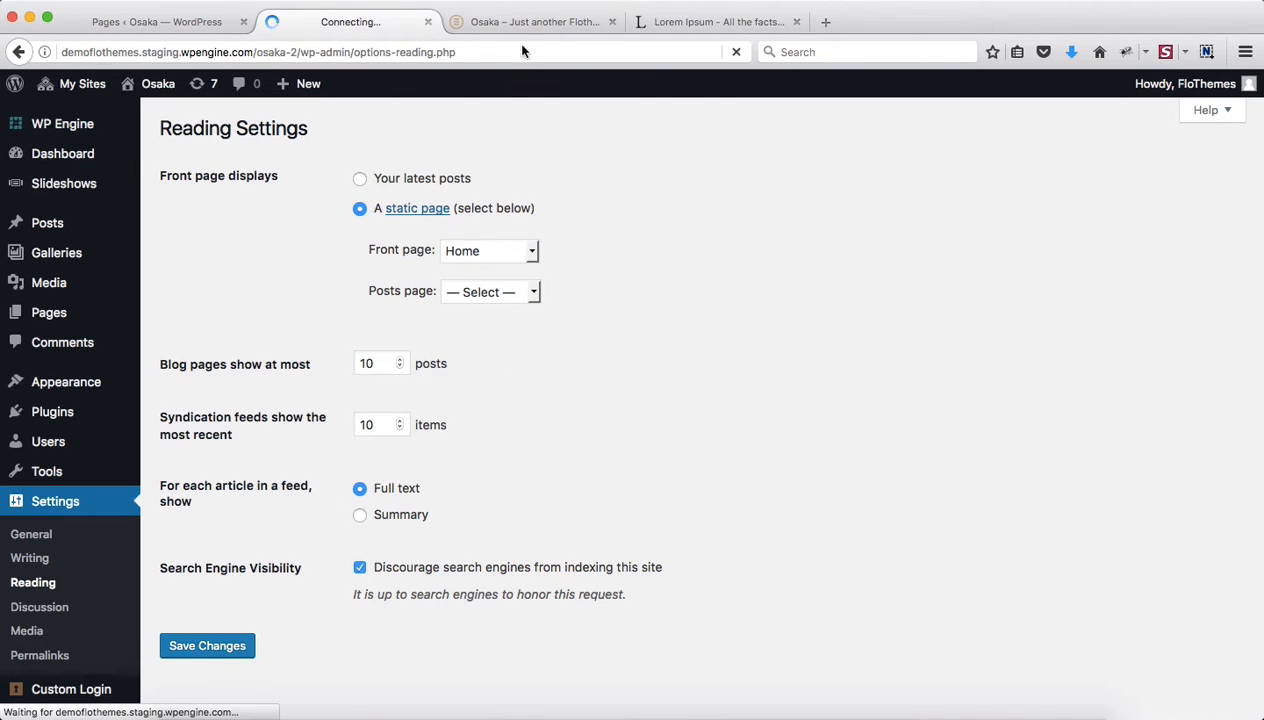
- Reload the Osaka front page and the admin Pages list to check the Home page's front page assignment
{"action": "left_click", "coordinate": [490, 26]}
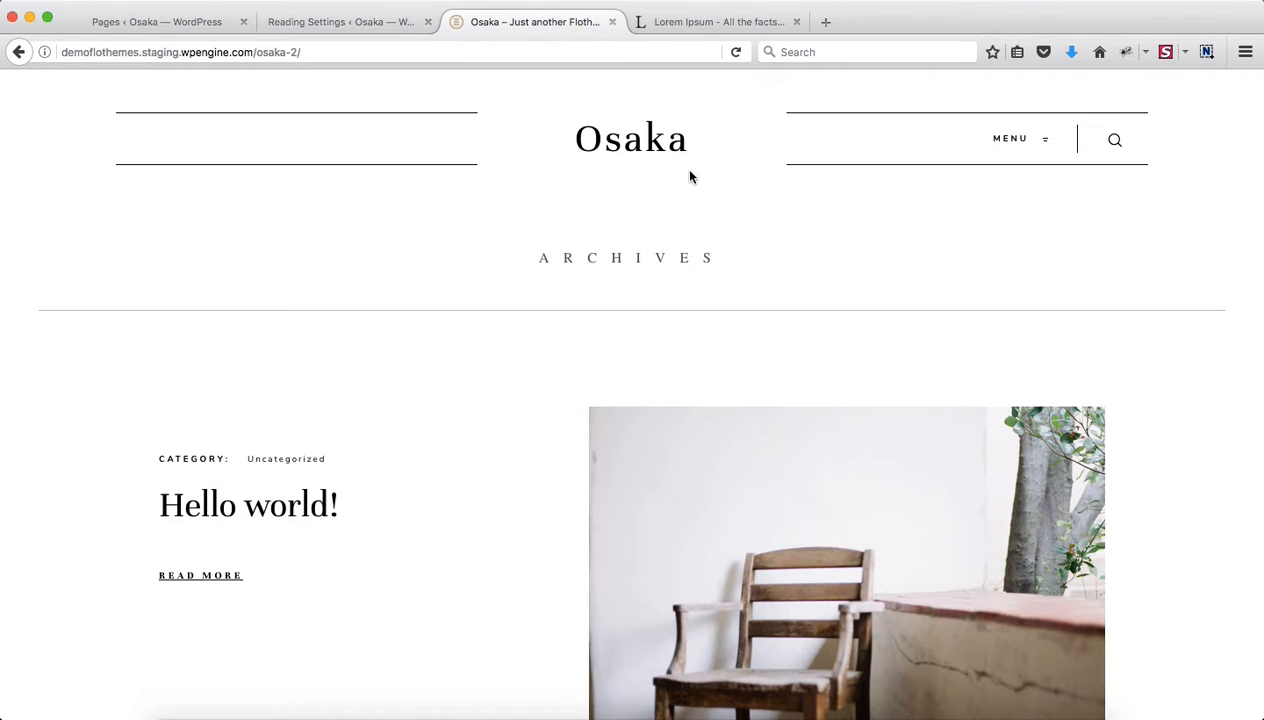
{"action": "key", "text": "super+r"}
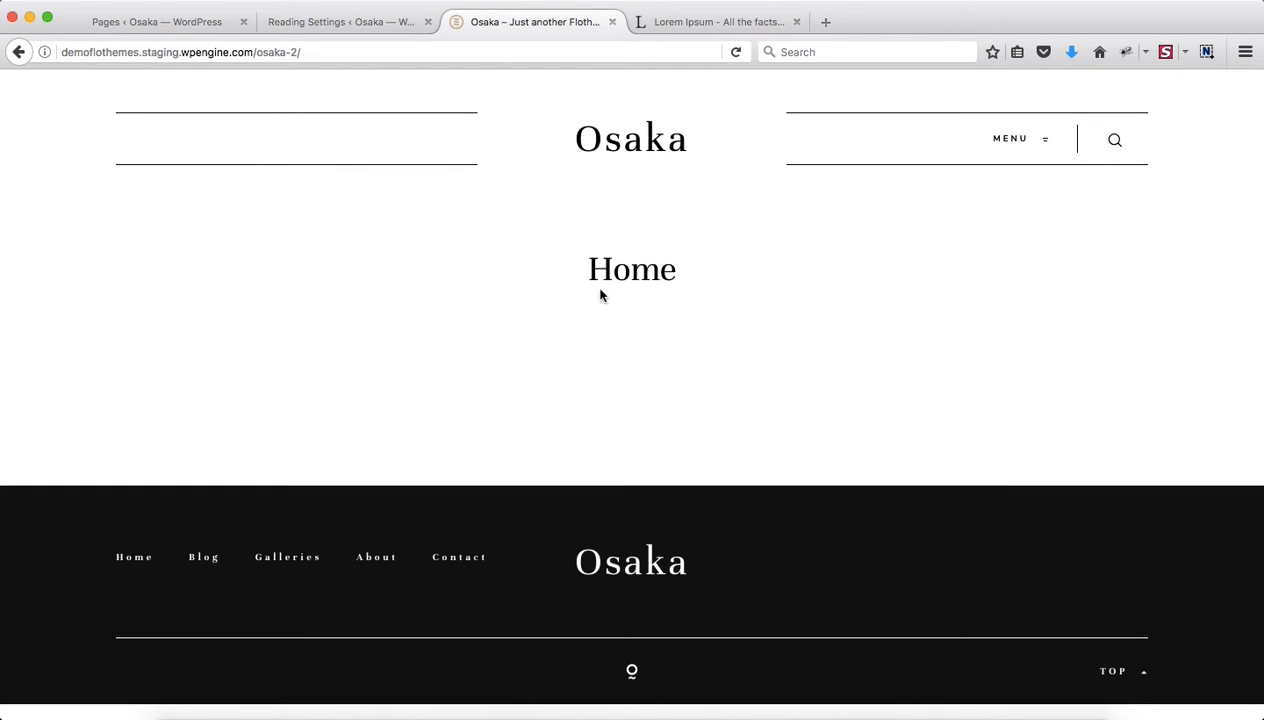
{"action": "key", "text": "super+1"}
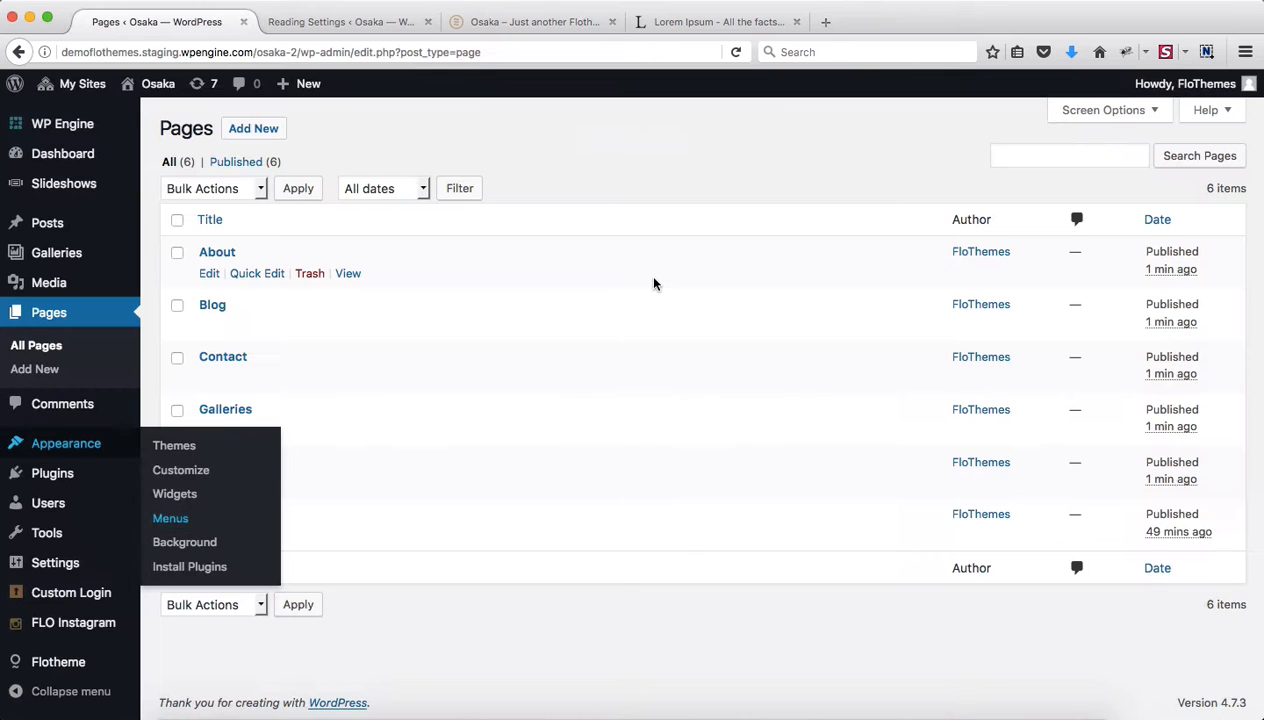
{"action": "key", "text": "super+r"}
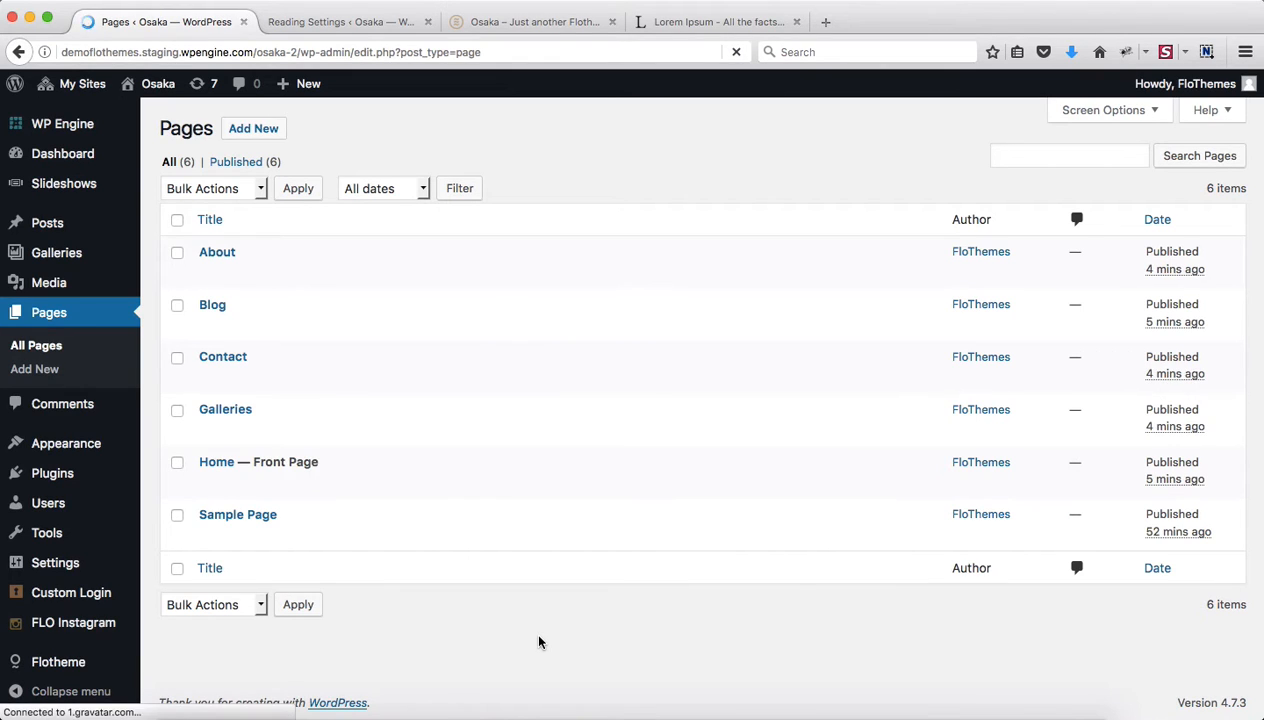
{"action": "mouse_move", "coordinate": [266, 472]}
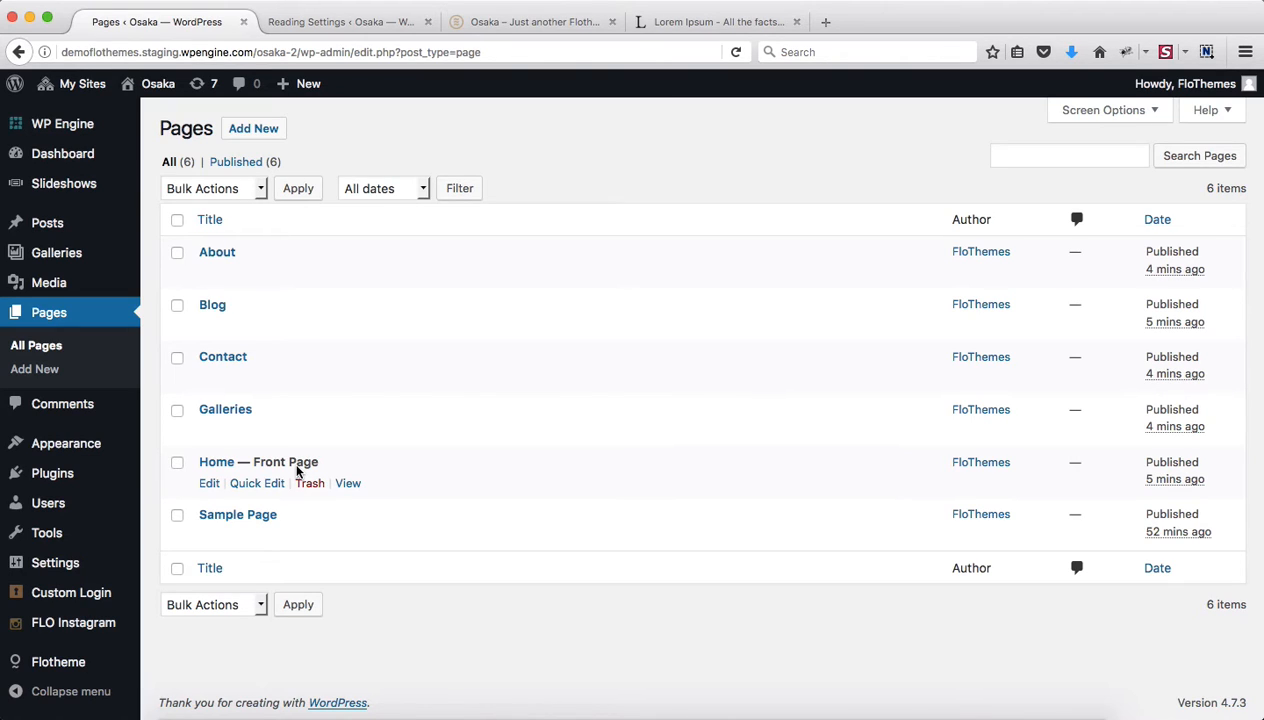
- Close the Reading Settings browser tab and expand the navigation menu on the Osaka front page
{"action": "key", "text": "ctrl+Tab"}
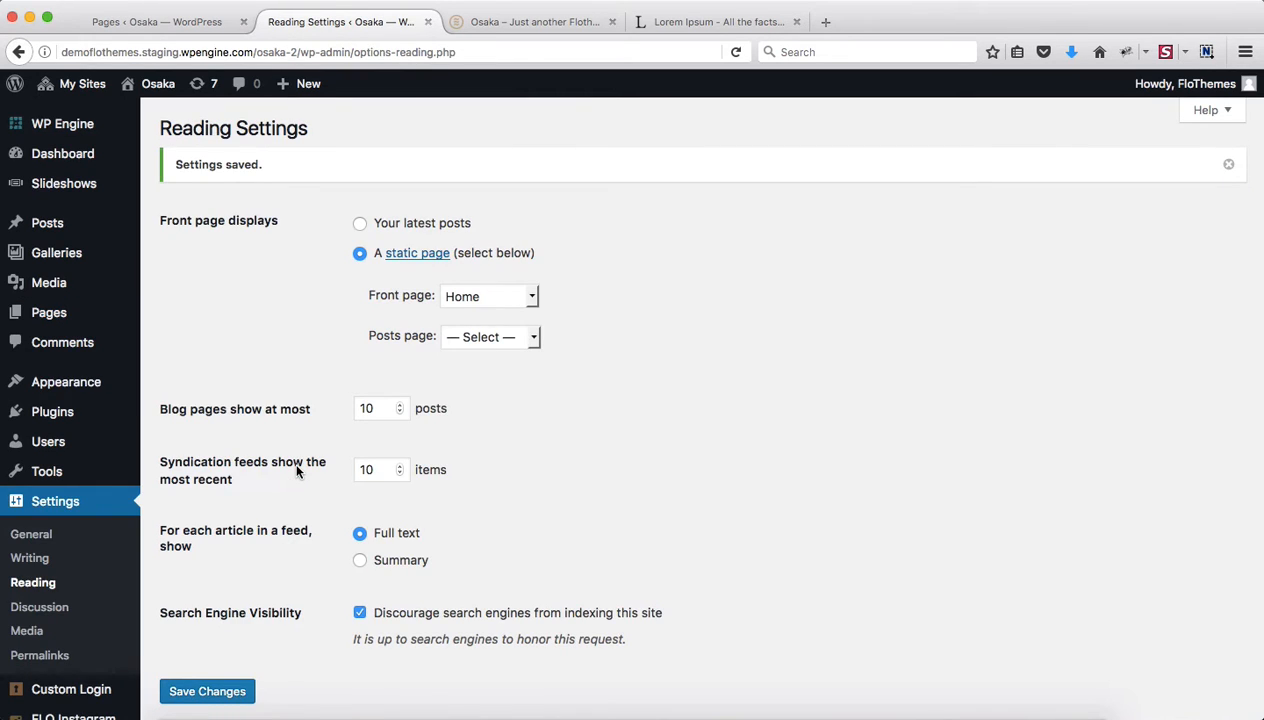
{"action": "key", "text": "ctrl+w"}
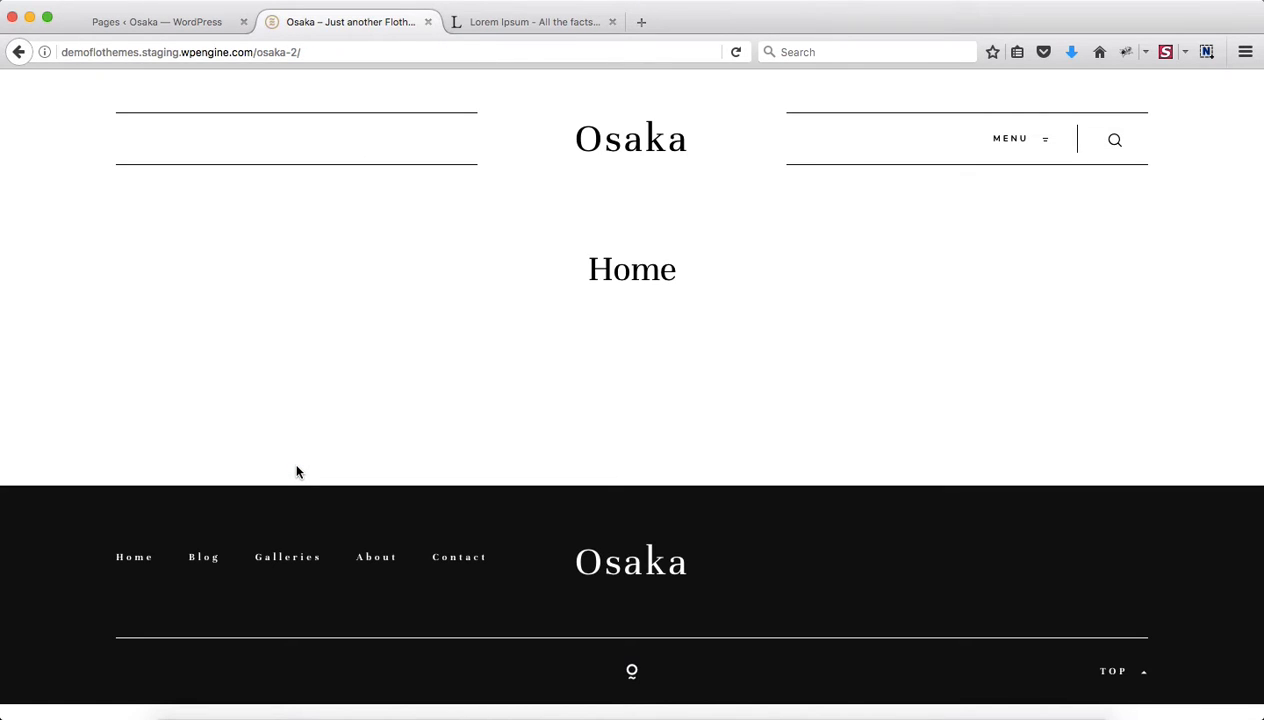
{"action": "left_click", "coordinate": [1045, 139]}
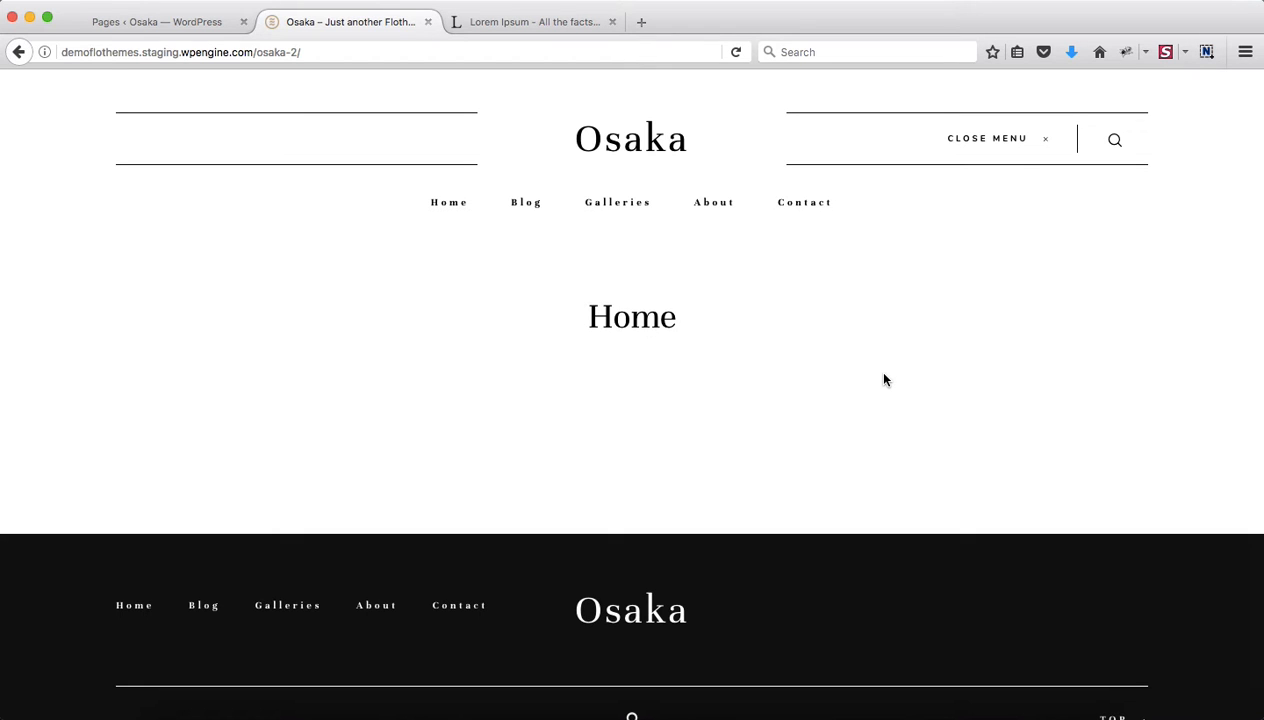
- From the Pages list, open About, Blog, Contact and Galleries for editing in separate tabs, and move Sample Page to the trash
{"action": "key", "text": "ctrl+shift+Tab"}
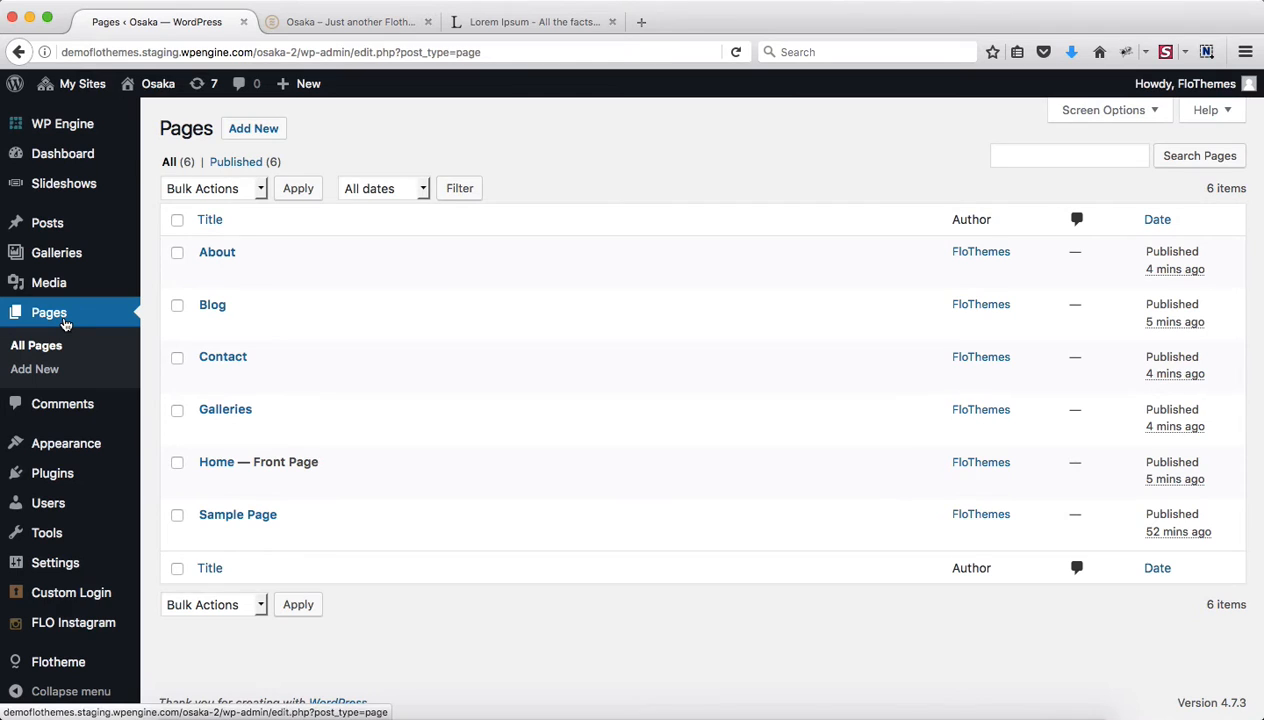
{"action": "left_click", "coordinate": [222, 254], "text": "super"}
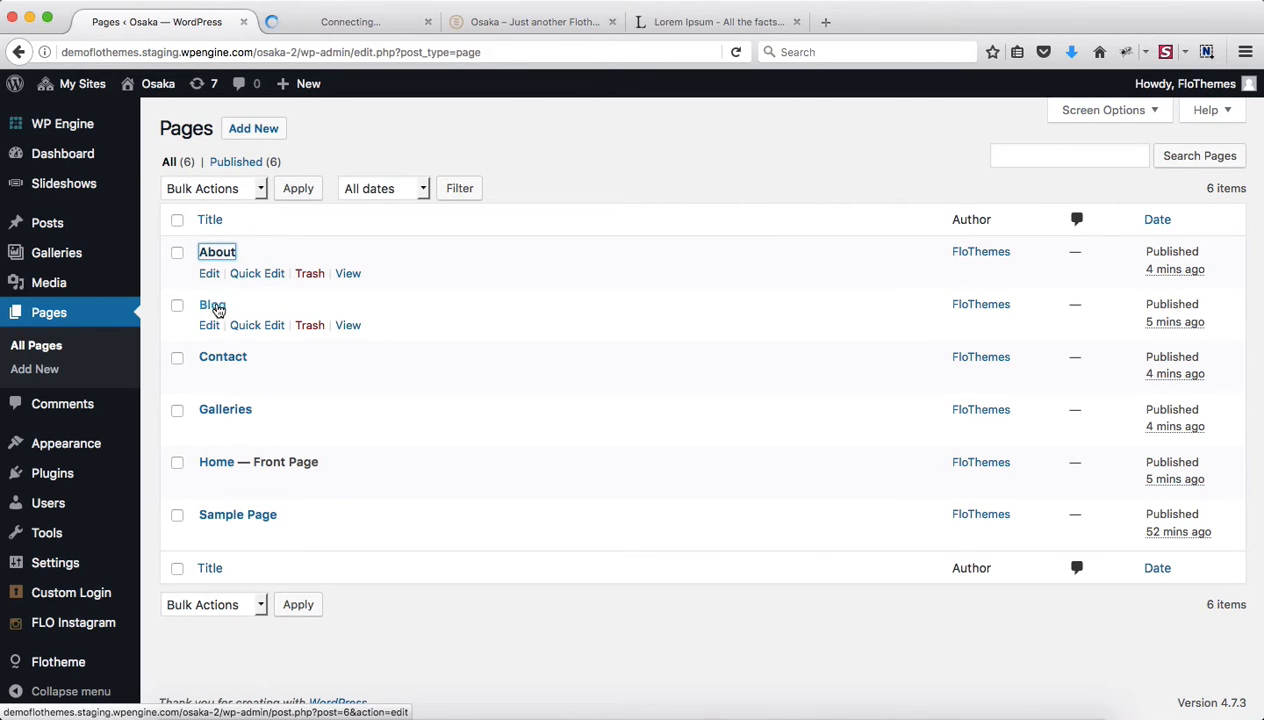
{"action": "left_click", "coordinate": [213, 308], "text": "super"}
{"action": "left_click", "coordinate": [220, 362], "text": "super"}
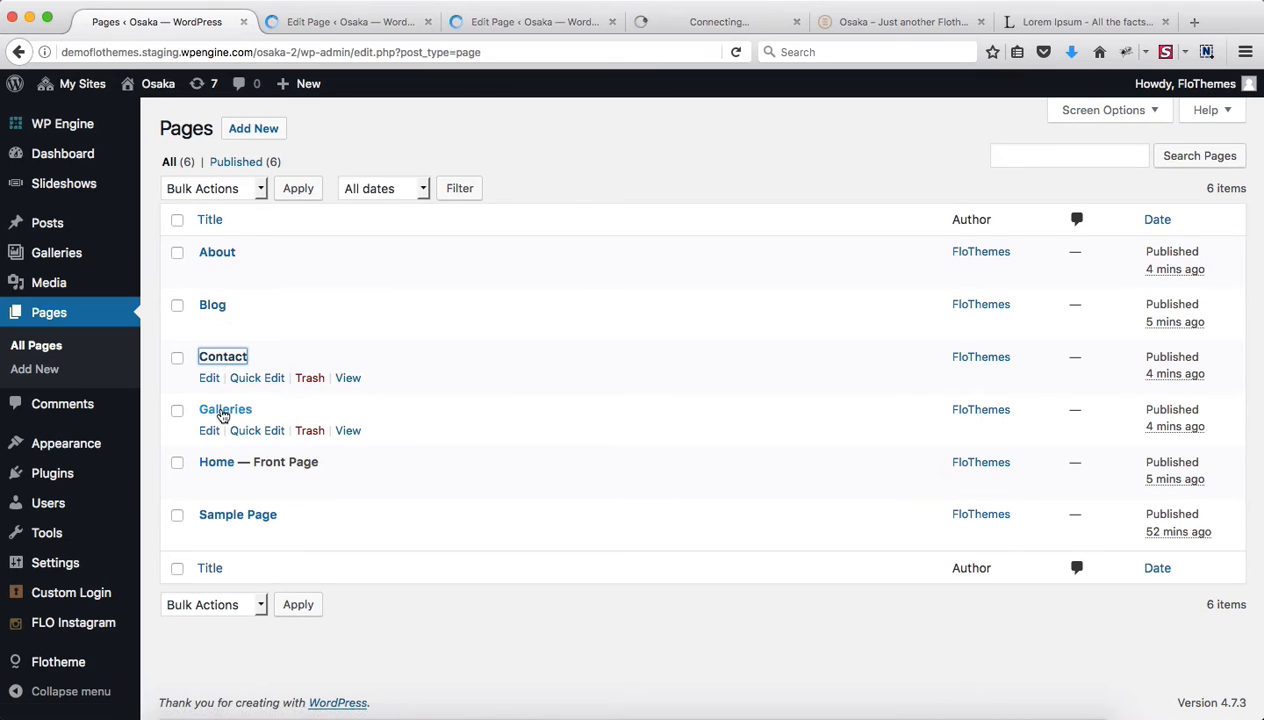
{"action": "left_click", "coordinate": [223, 414], "text": "super"}
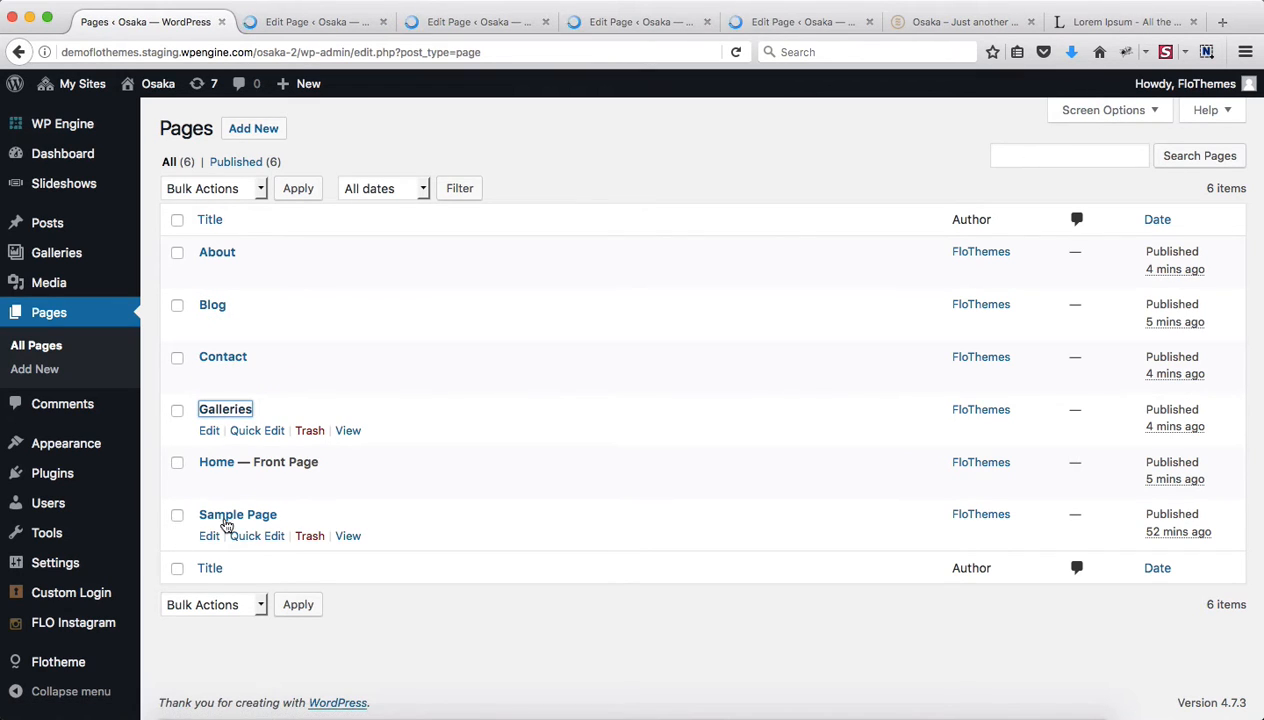
{"action": "left_click", "coordinate": [310, 537]}
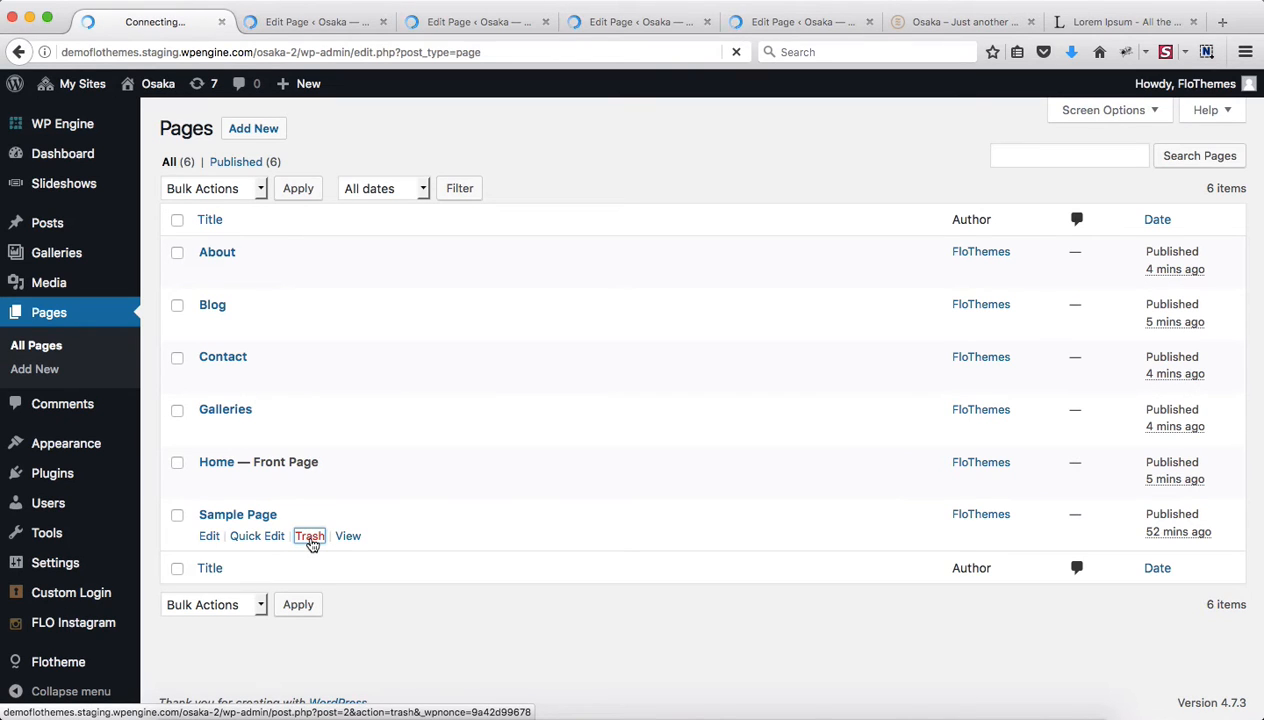
- Set the About page's template to 4.1. About Page
{"action": "left_click", "coordinate": [300, 21]}
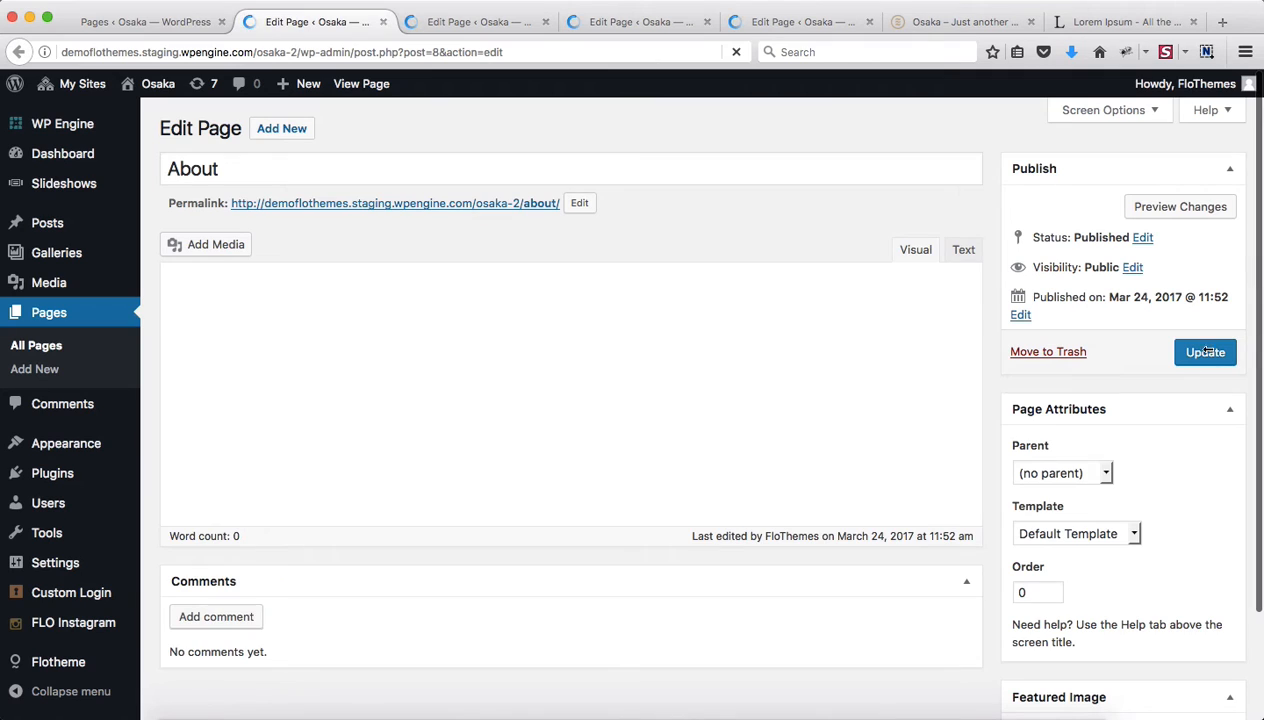
{"action": "left_click", "coordinate": [1128, 487]}
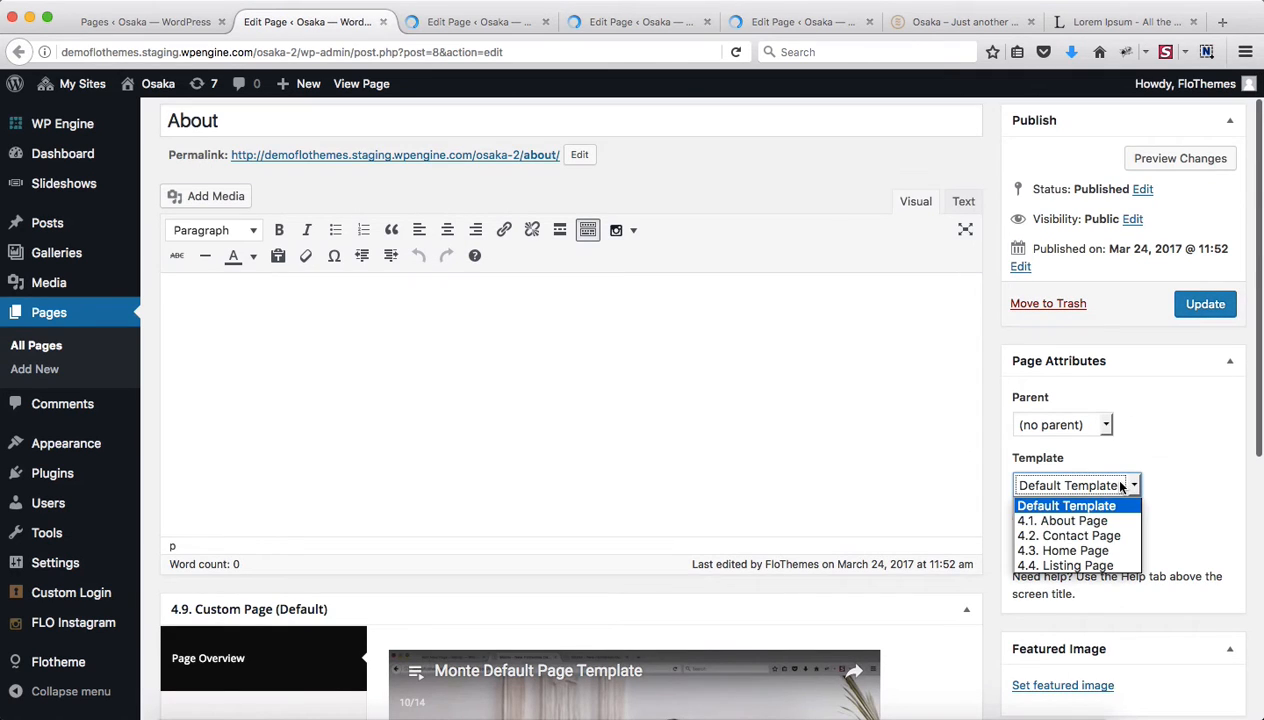
{"action": "left_click", "coordinate": [1155, 436]}
{"action": "left_click", "coordinate": [1068, 480]}
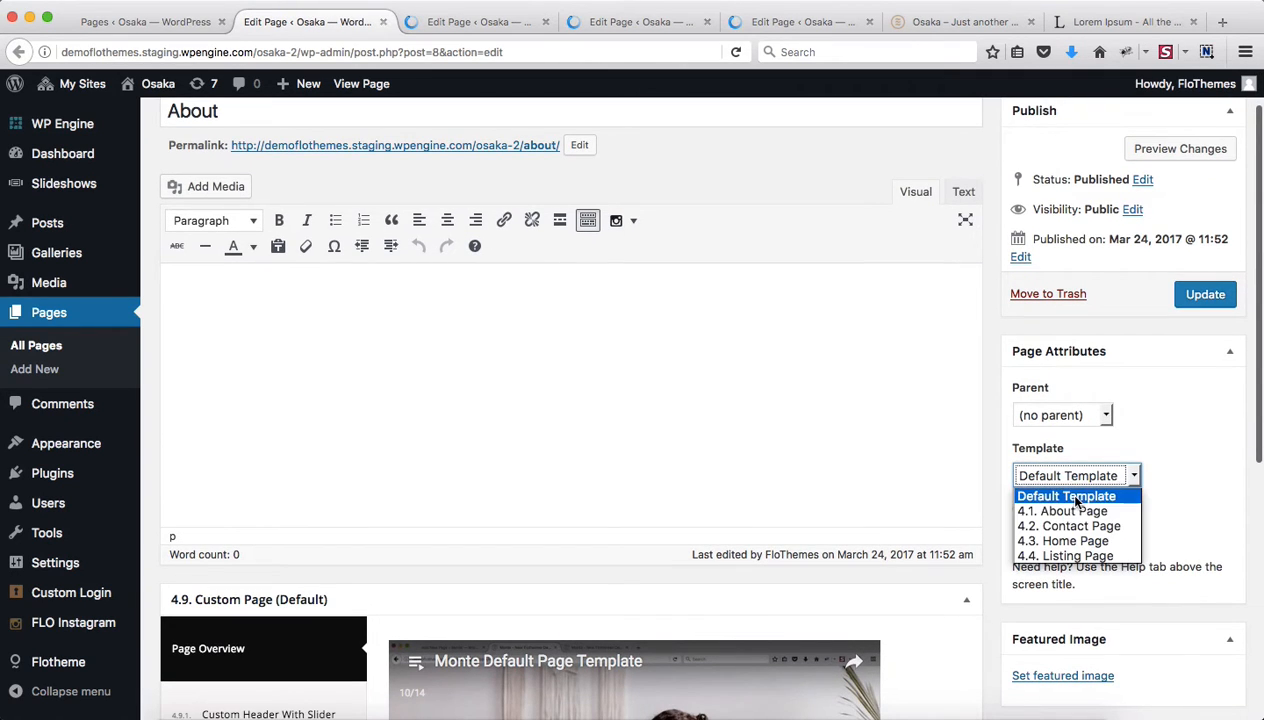
{"action": "left_click", "coordinate": [1075, 511]}
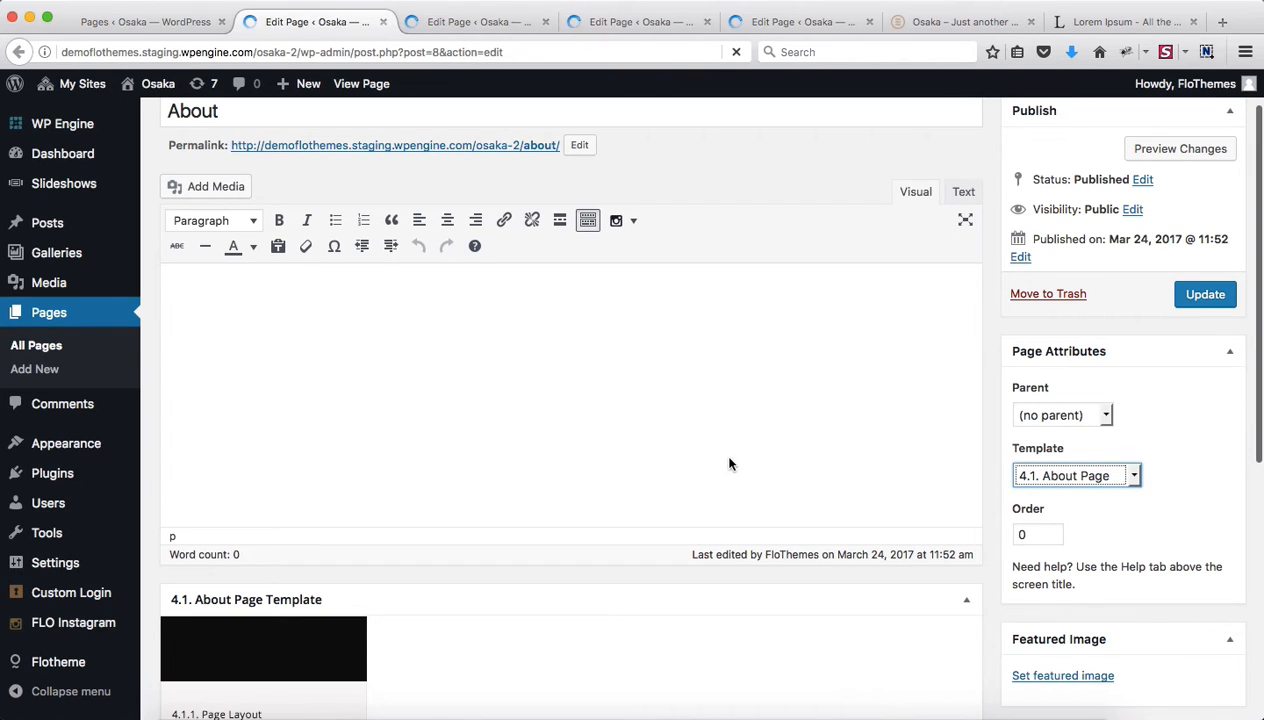
- Review the About Page Template options below the content editor and update the About page
{"action": "scroll", "coordinate": [847, 583], "scroll_direction": "down", "scroll_amount": 3}
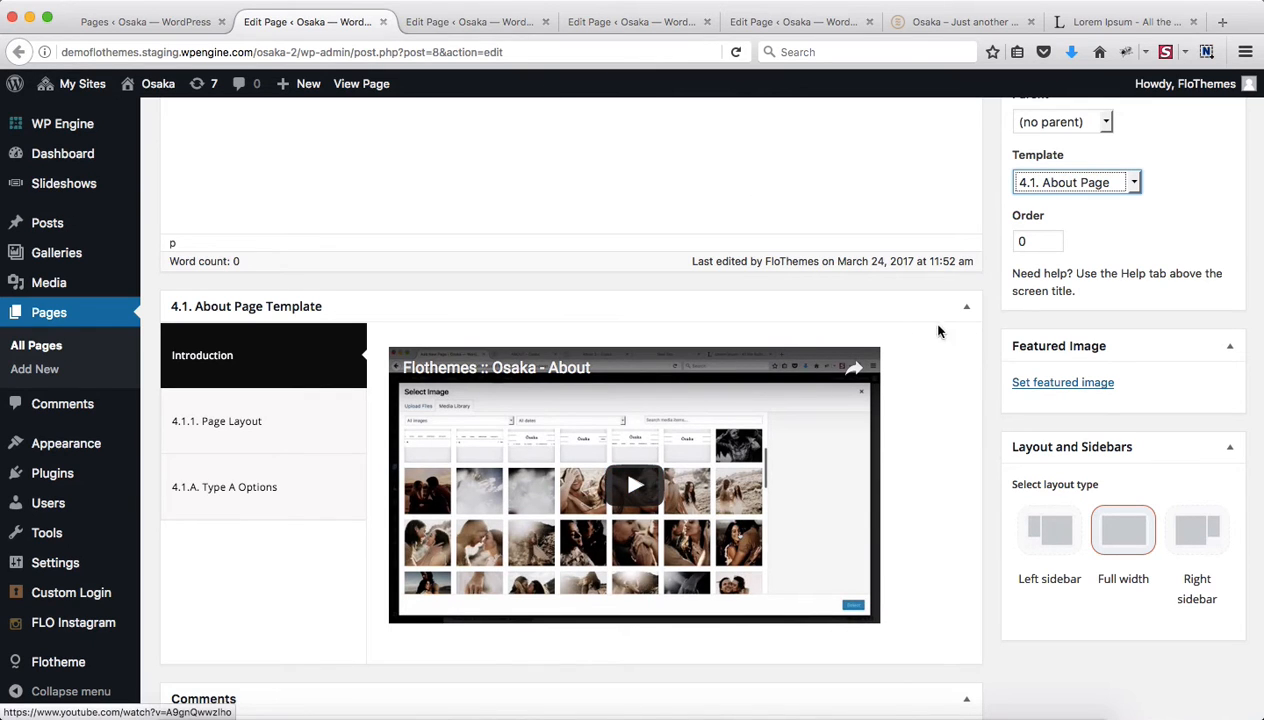
{"action": "scroll", "coordinate": [940, 350], "scroll_direction": "up", "scroll_amount": 3}
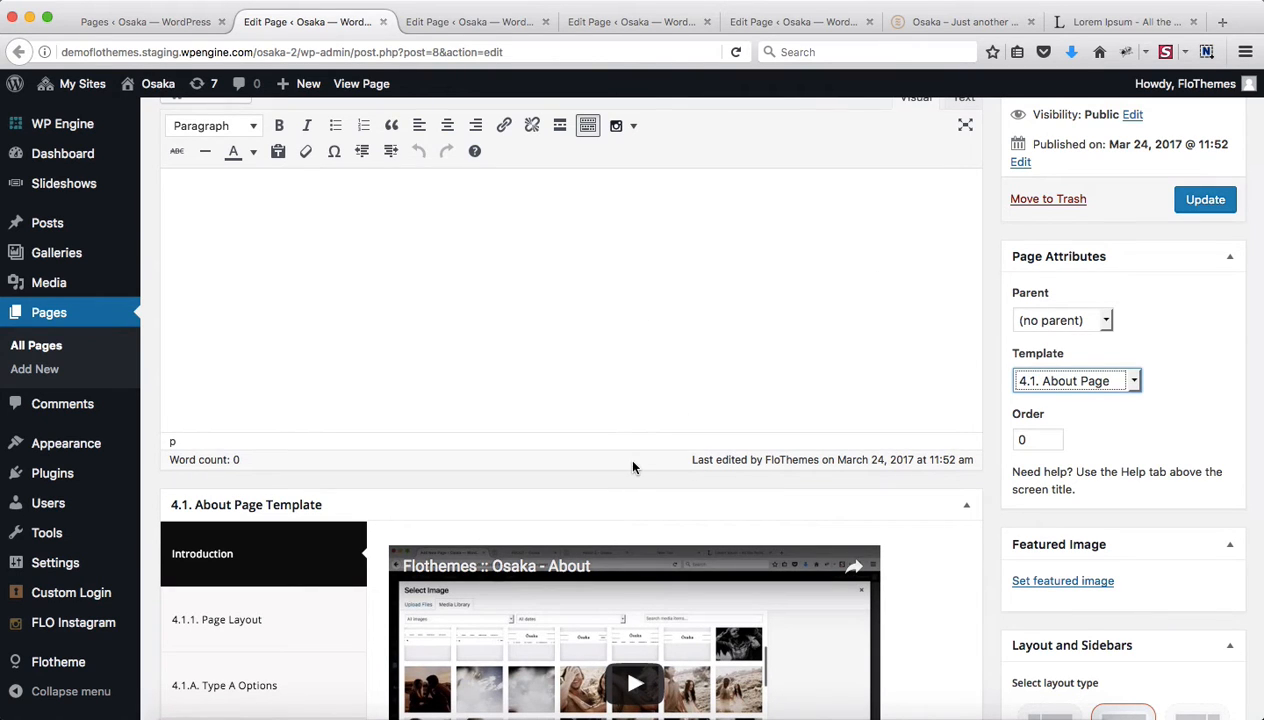
{"action": "scroll", "coordinate": [632, 465], "scroll_direction": "down", "scroll_amount": 2}
{"action": "scroll", "coordinate": [633, 467], "scroll_direction": "up", "scroll_amount": 4}
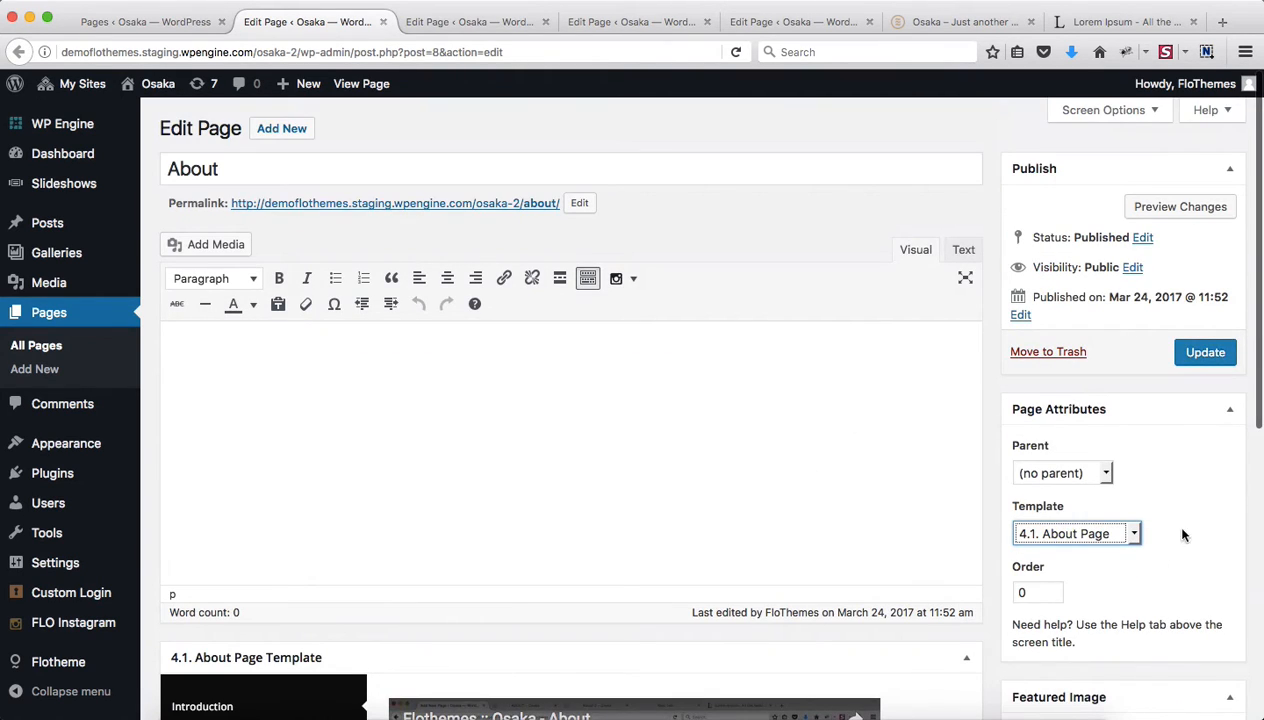
{"action": "left_click", "coordinate": [1217, 357]}
- Switch to the Blog page's editor and set its template to 4.4. Listing Page
{"action": "key", "text": "ctrl+Tab"}
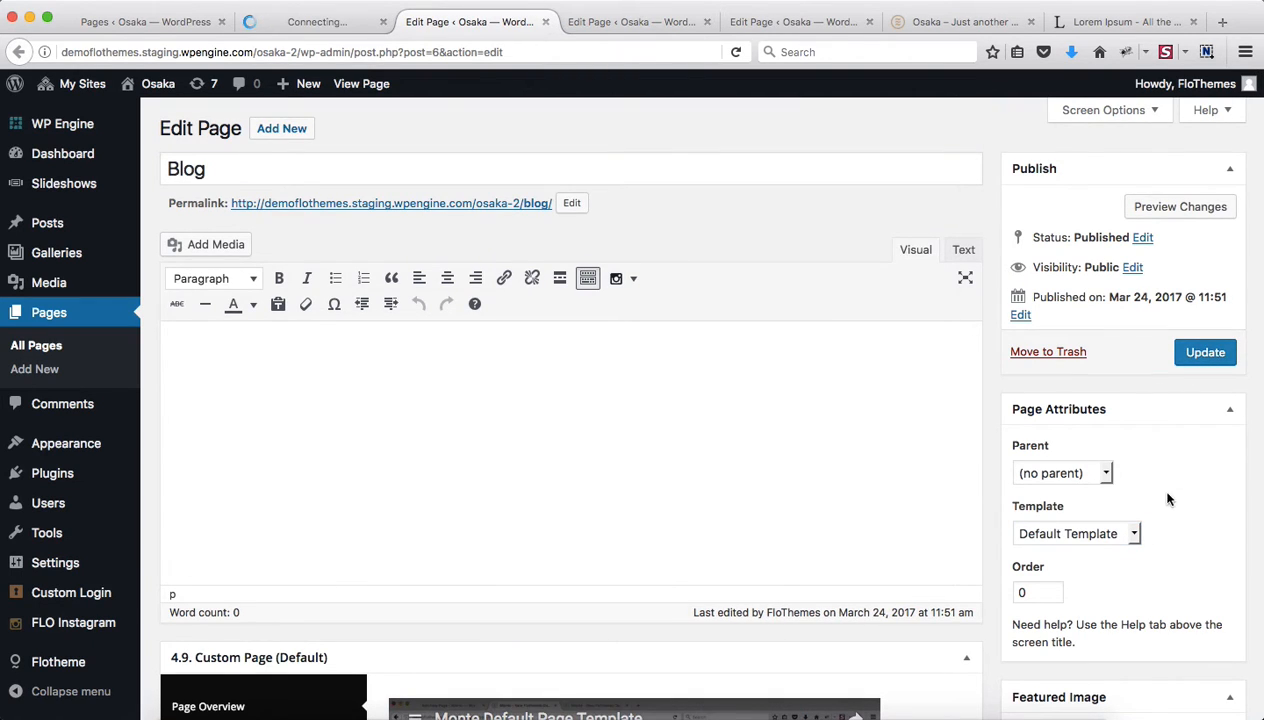
{"action": "scroll", "coordinate": [1167, 499], "scroll_direction": "down", "scroll_amount": 2}
{"action": "left_click", "coordinate": [1120, 450]}
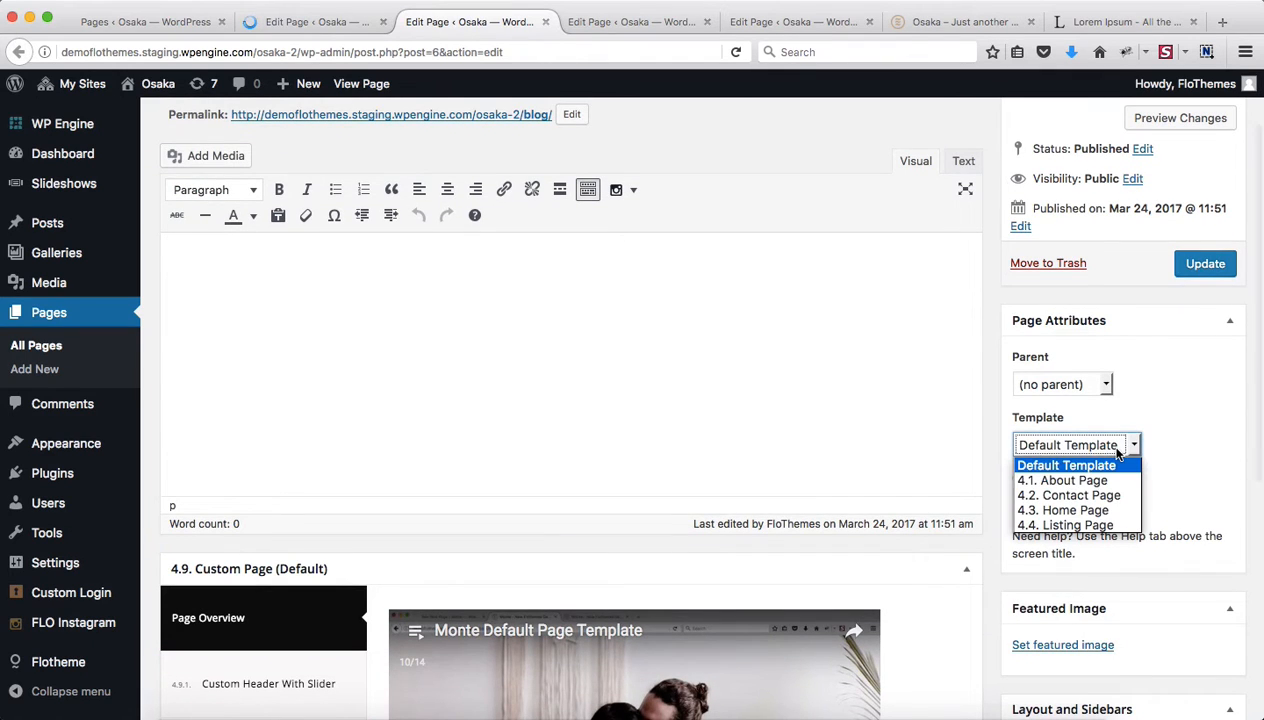
{"action": "left_click", "coordinate": [1087, 526]}
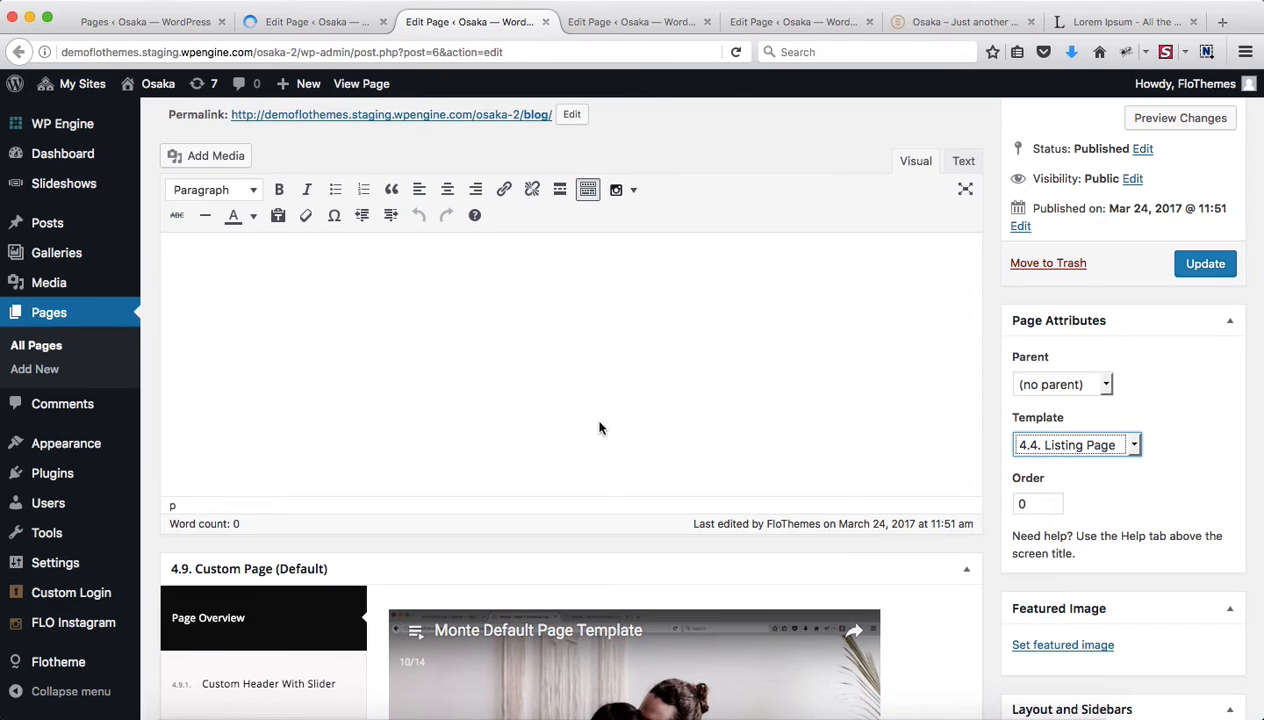
- Review the Featured Item and Listing options of the Blog page's listing template, and update the page
{"action": "scroll", "coordinate": [600, 428], "scroll_direction": "down", "scroll_amount": 3}
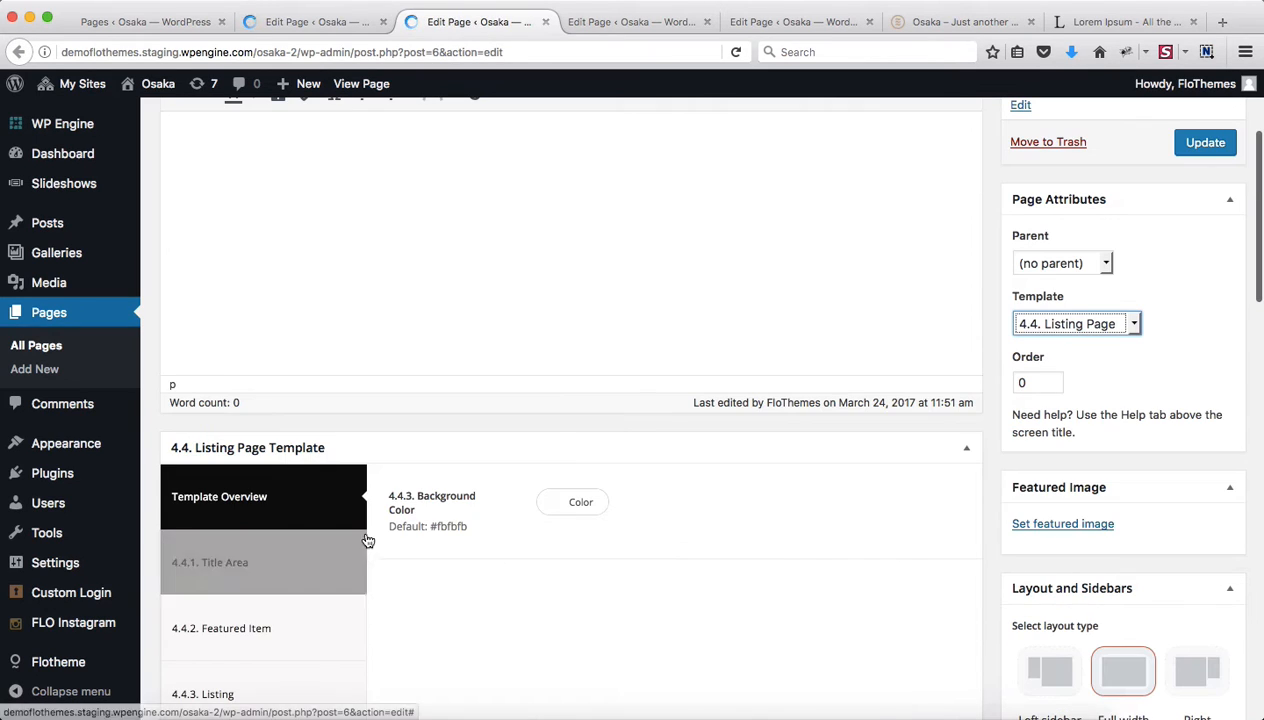
{"action": "scroll", "coordinate": [365, 565], "scroll_direction": "down", "scroll_amount": 3}
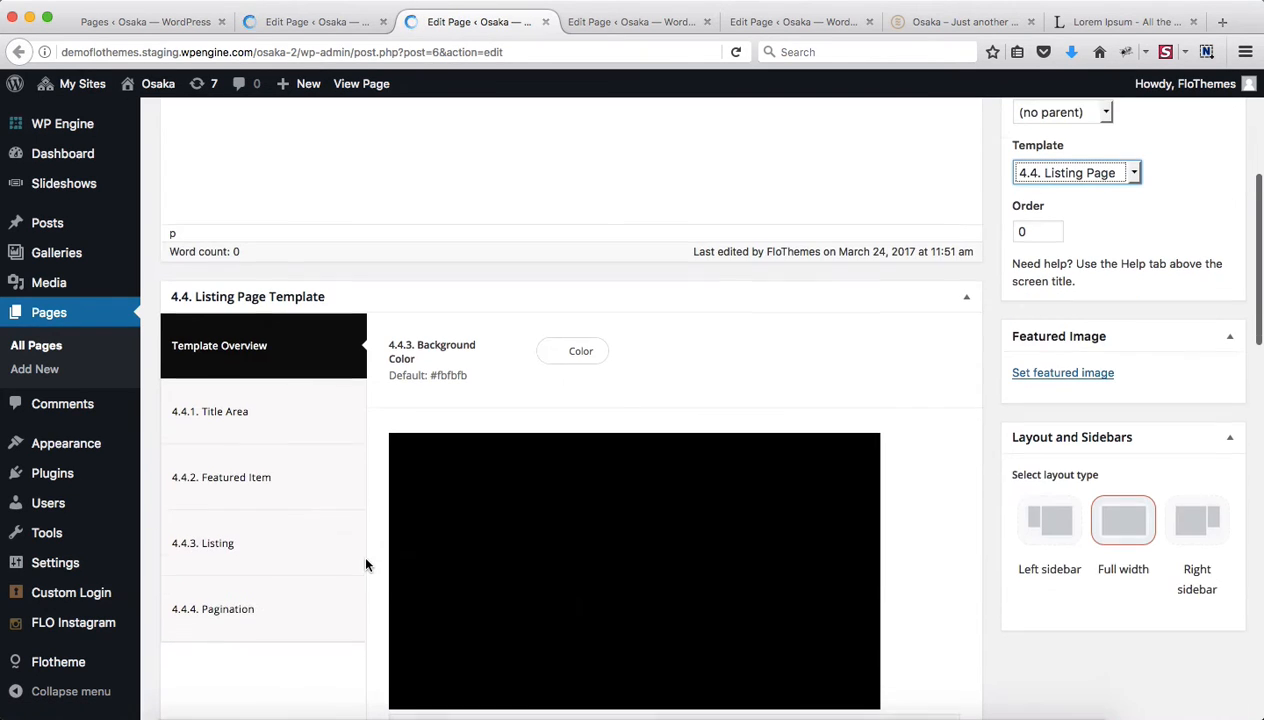
{"action": "left_click", "coordinate": [257, 495]}
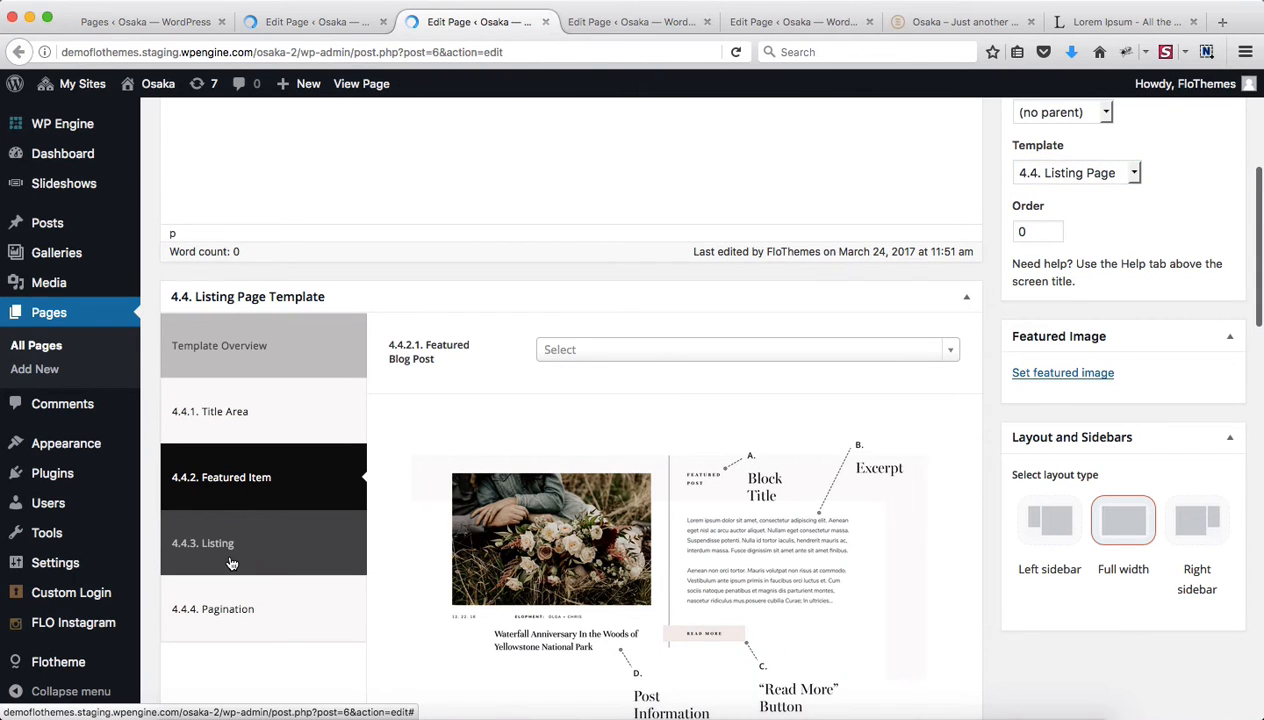
{"action": "left_click", "coordinate": [230, 564]}
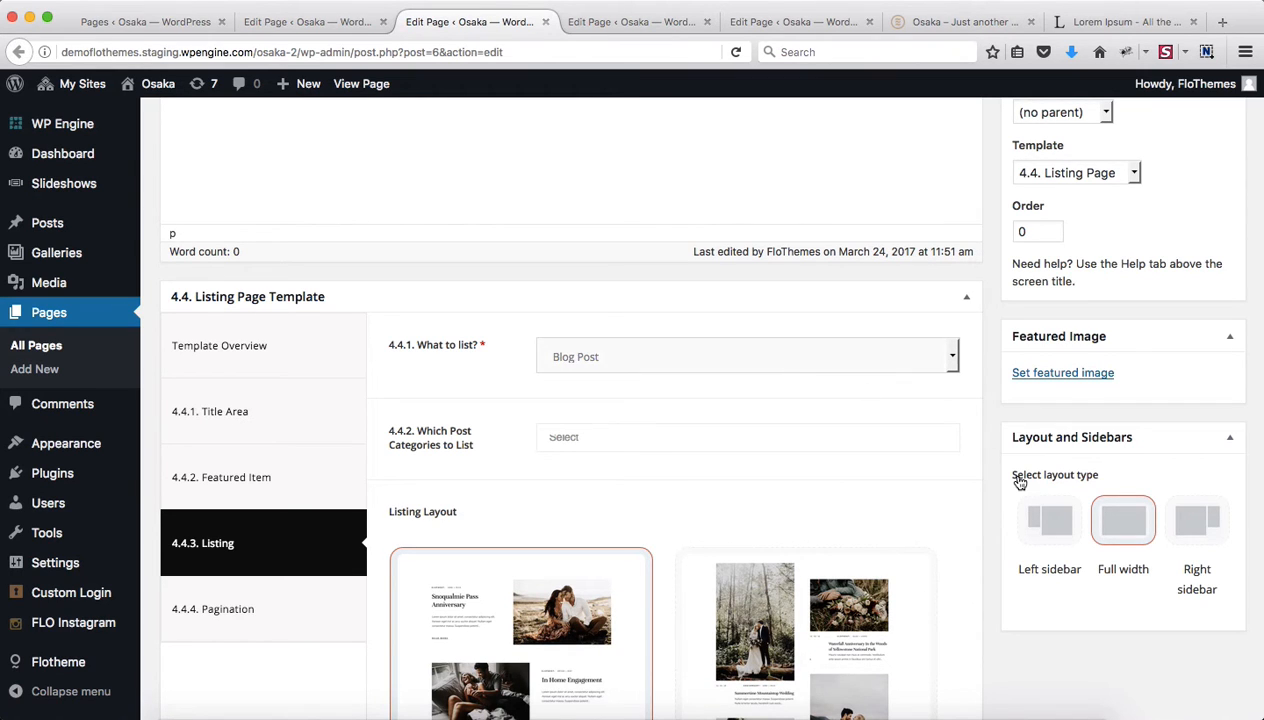
{"action": "scroll", "coordinate": [1018, 480], "scroll_direction": "up", "scroll_amount": 5}
{"action": "left_click", "coordinate": [1208, 354]}
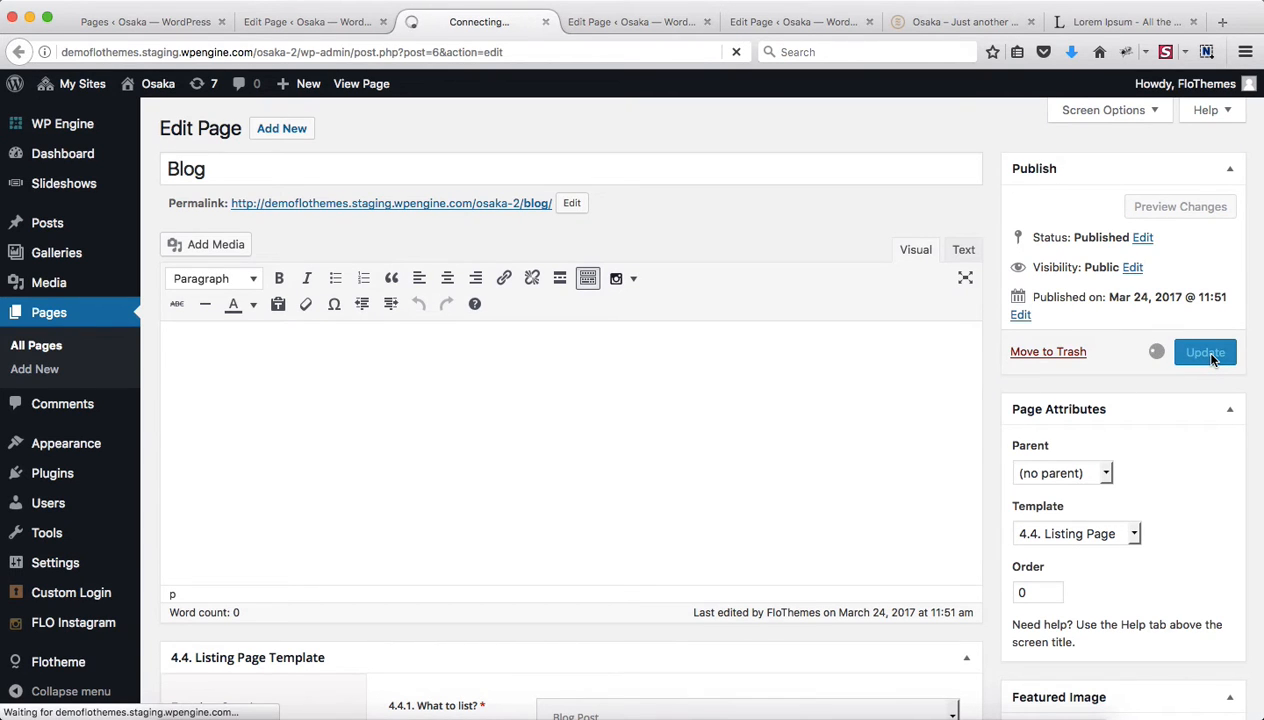
- Check the reloaded Listing Page Template section and page attributes of the Blog page
{"action": "scroll", "coordinate": [1212, 360], "scroll_direction": "down", "scroll_amount": 2}
{"action": "scroll", "coordinate": [480, 429], "scroll_direction": "down", "scroll_amount": 5}
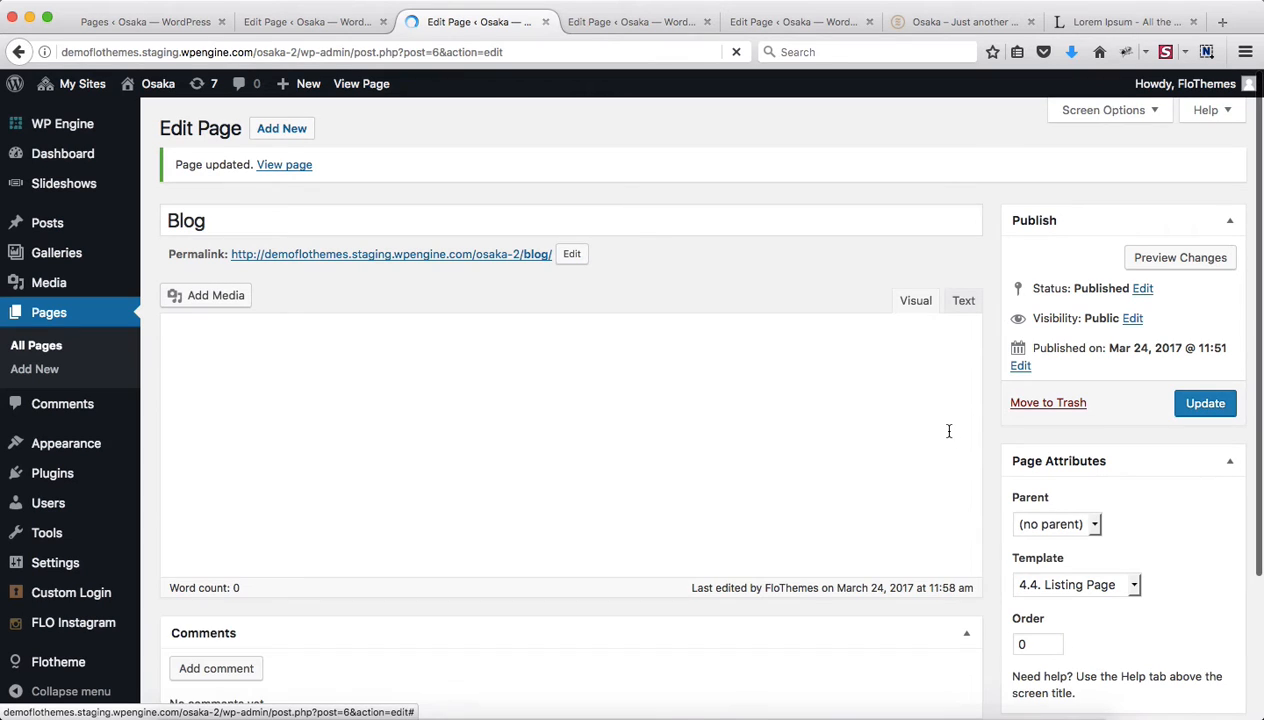
{"action": "scroll", "coordinate": [1160, 406], "scroll_direction": "down", "scroll_amount": 5}
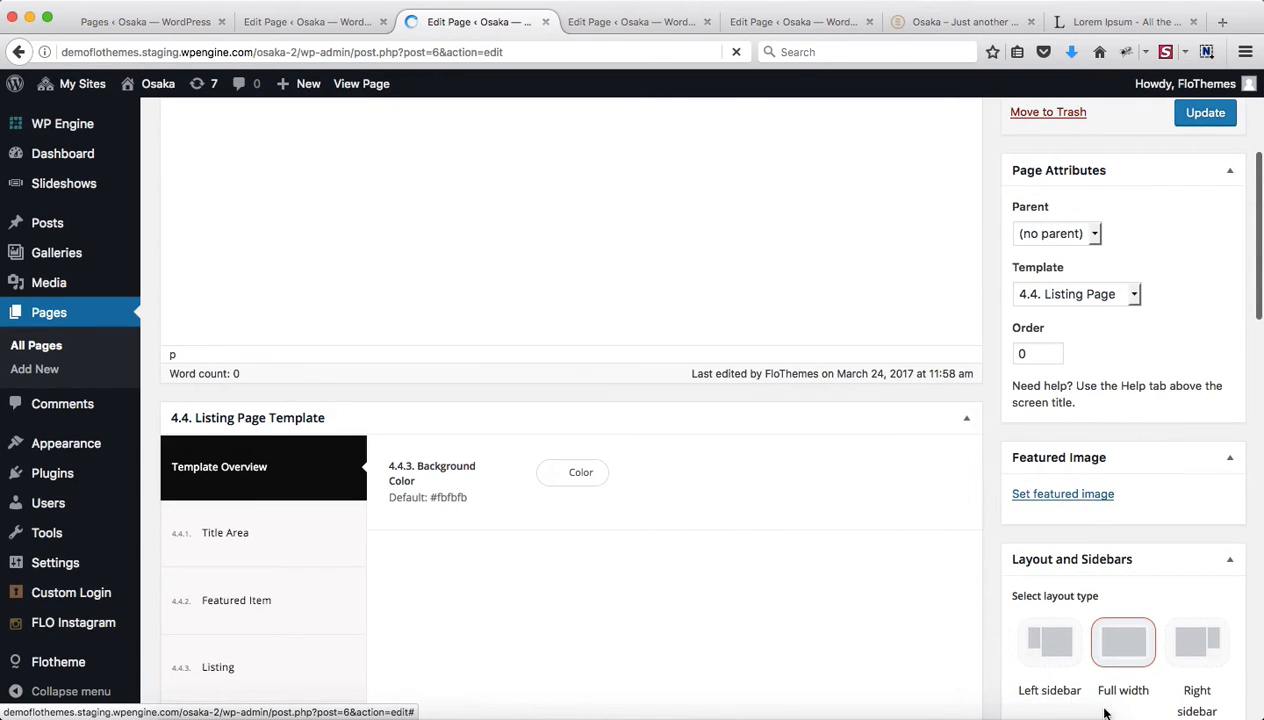
{"action": "scroll", "coordinate": [1137, 705], "scroll_direction": "down", "scroll_amount": 3}
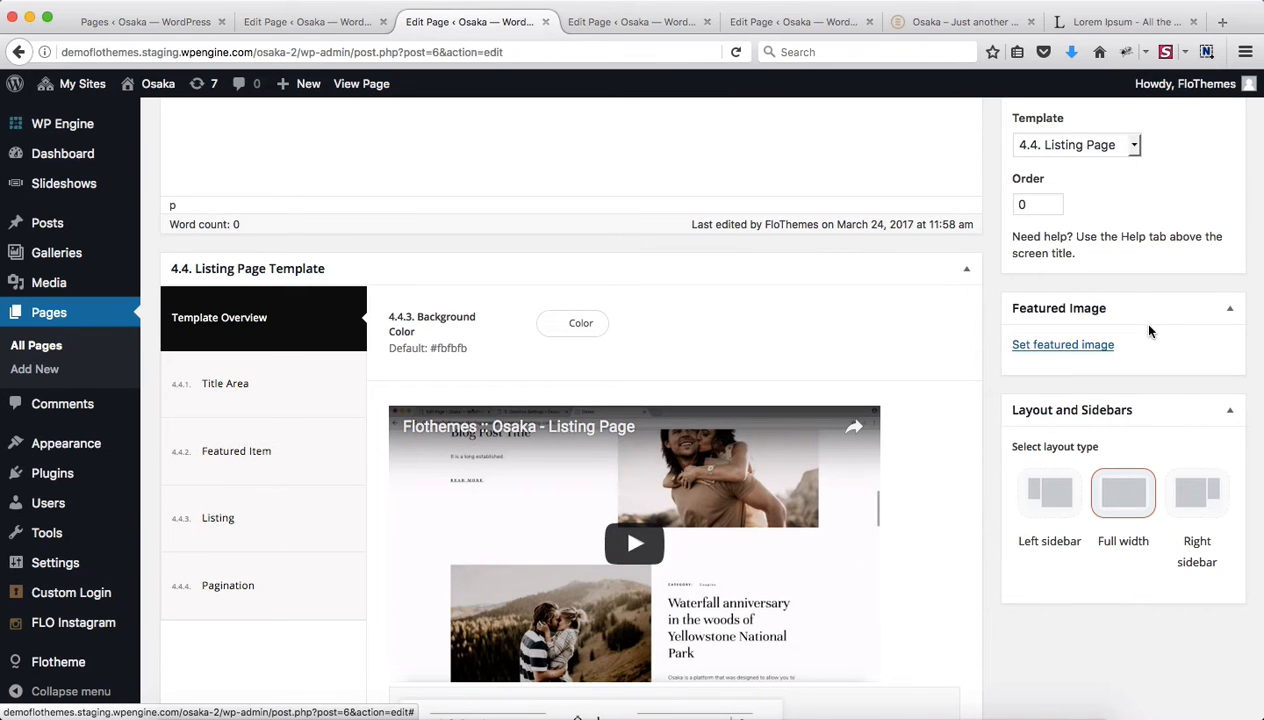
{"action": "scroll", "coordinate": [1063, 402], "scroll_direction": "up", "scroll_amount": 4}
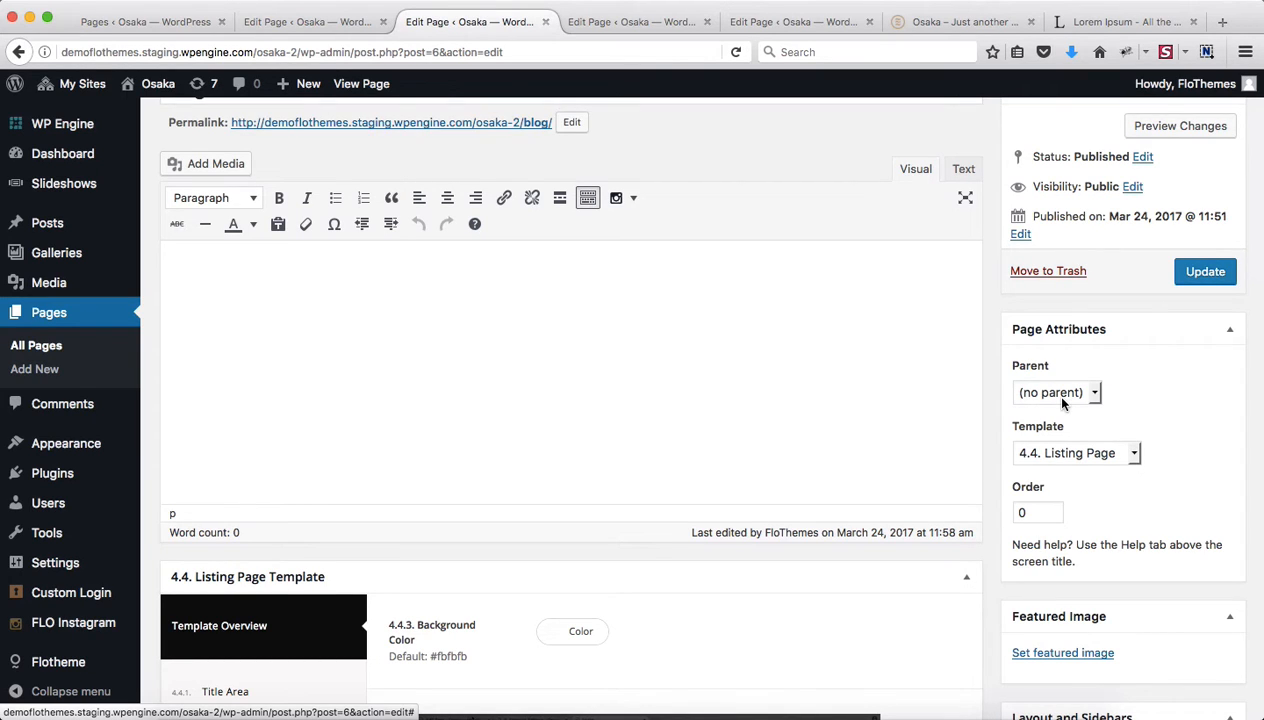
{"action": "scroll", "coordinate": [1063, 402], "scroll_direction": "up", "scroll_amount": 2}
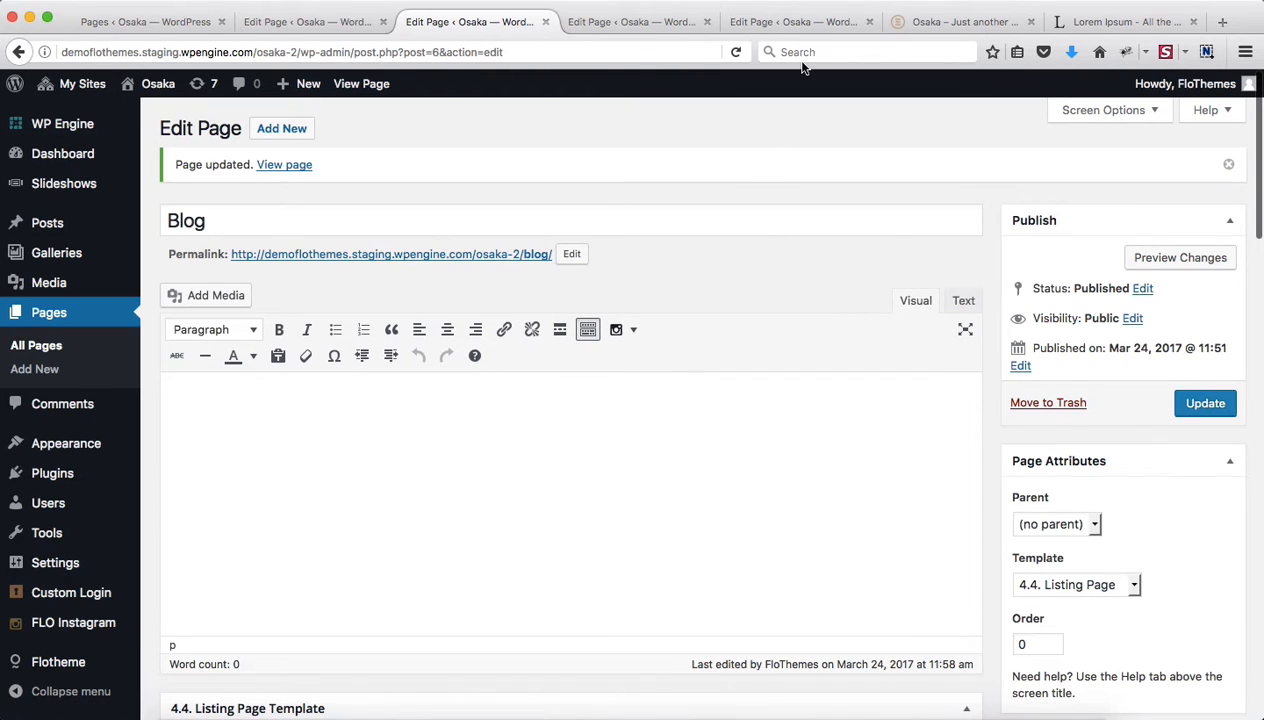
- Switch to the Contact page's editor, set its template to 4.2. Contact Page, and try to update the page
{"action": "key", "text": "ctrl+Tab"}
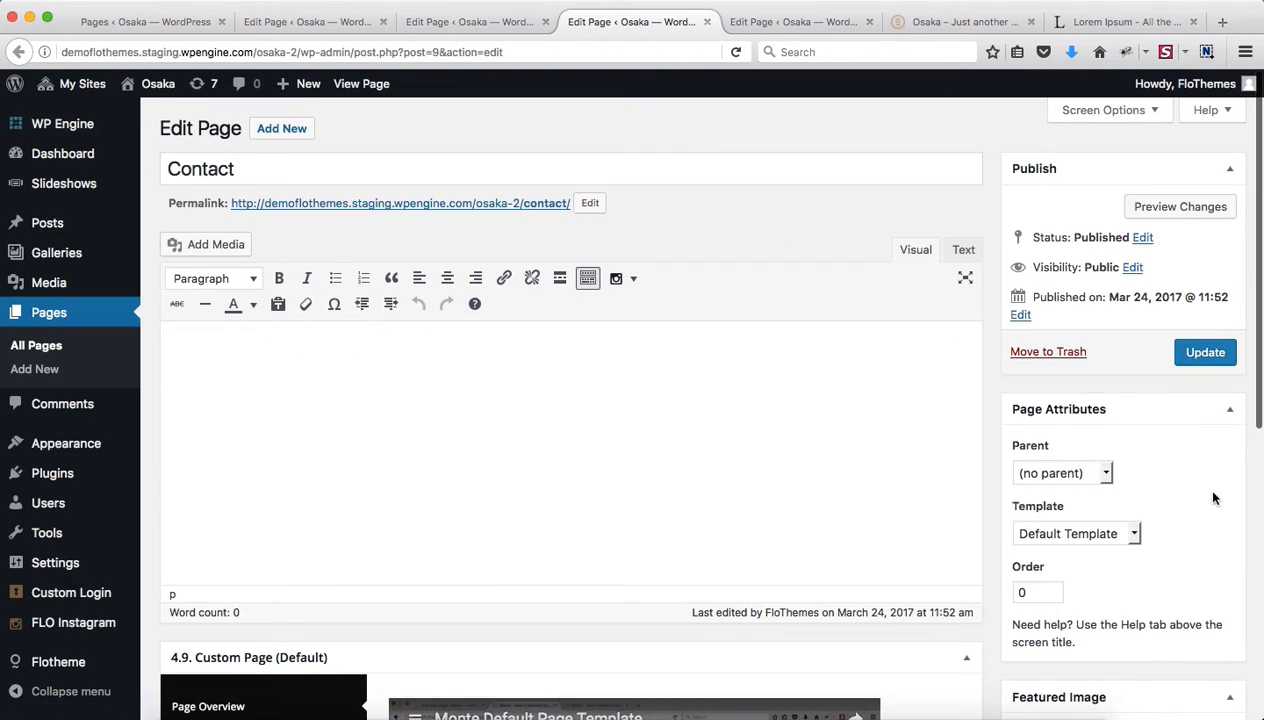
{"action": "left_click", "coordinate": [1108, 532]}
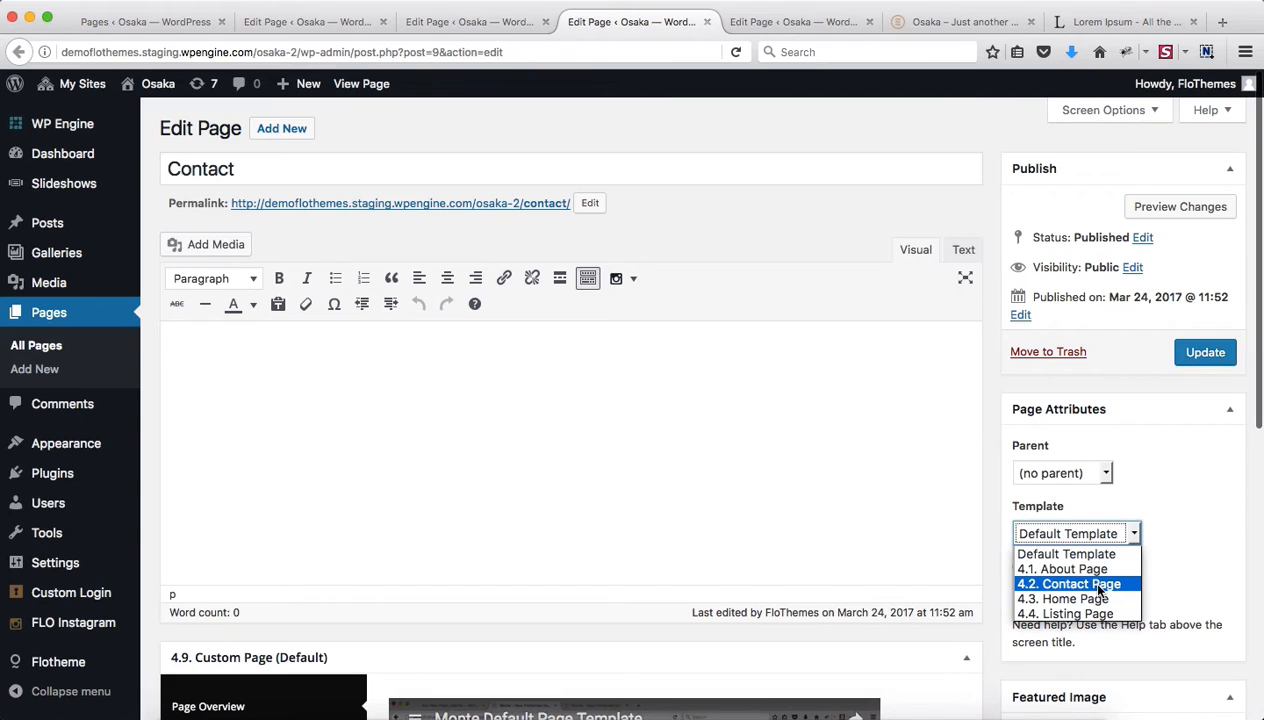
{"action": "left_click", "coordinate": [1083, 584]}
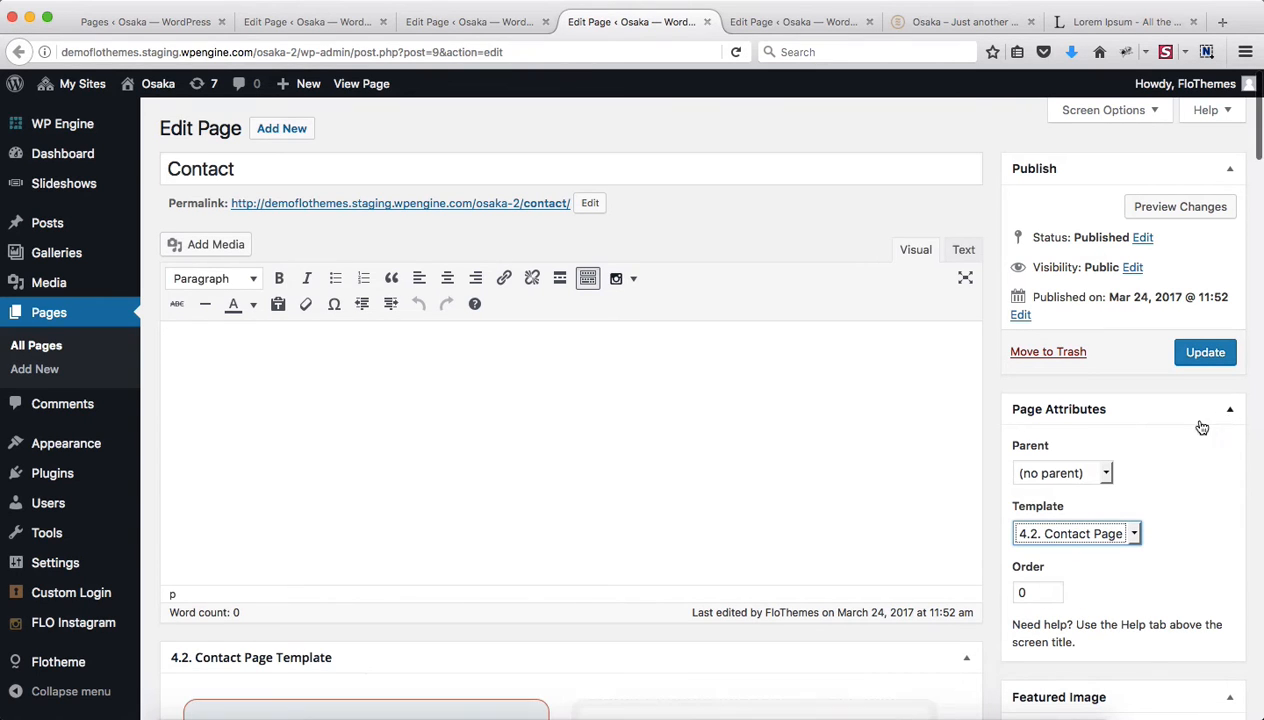
{"action": "scroll", "coordinate": [1100, 418], "scroll_direction": "down", "scroll_amount": 5}
{"action": "scroll", "coordinate": [1179, 420], "scroll_direction": "up", "scroll_amount": 3}
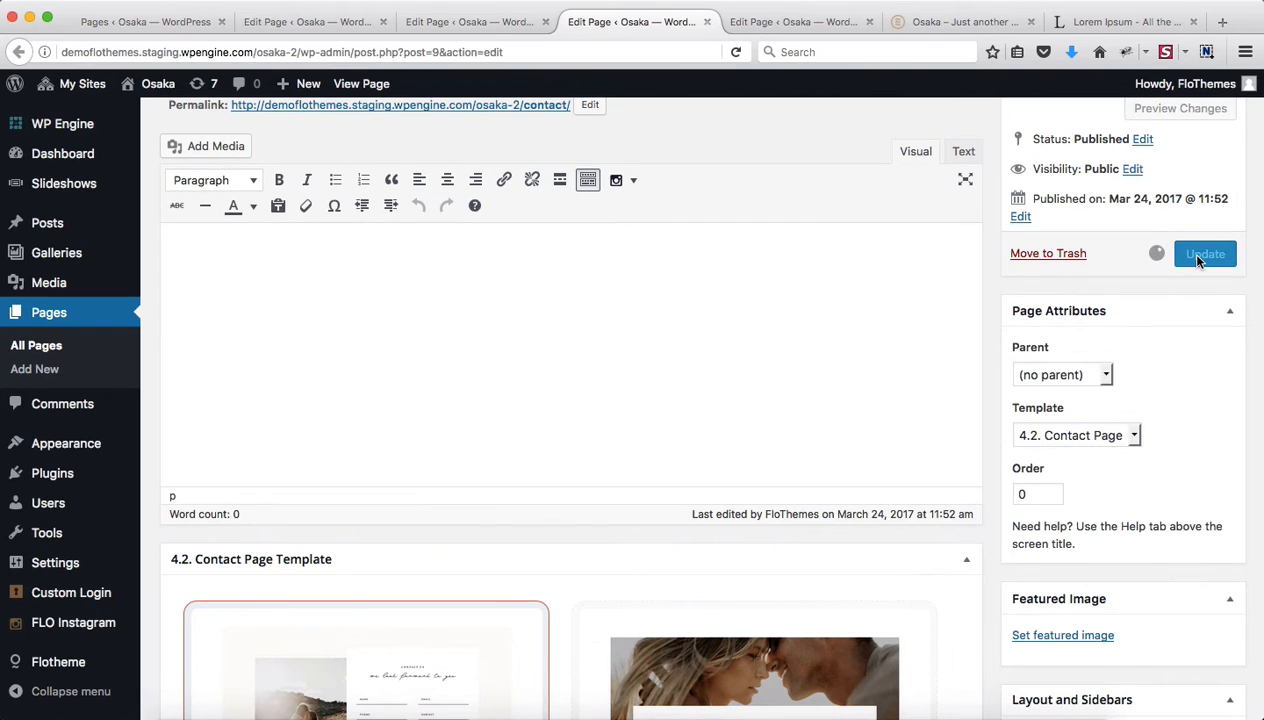
{"action": "left_click", "coordinate": [1199, 261]}
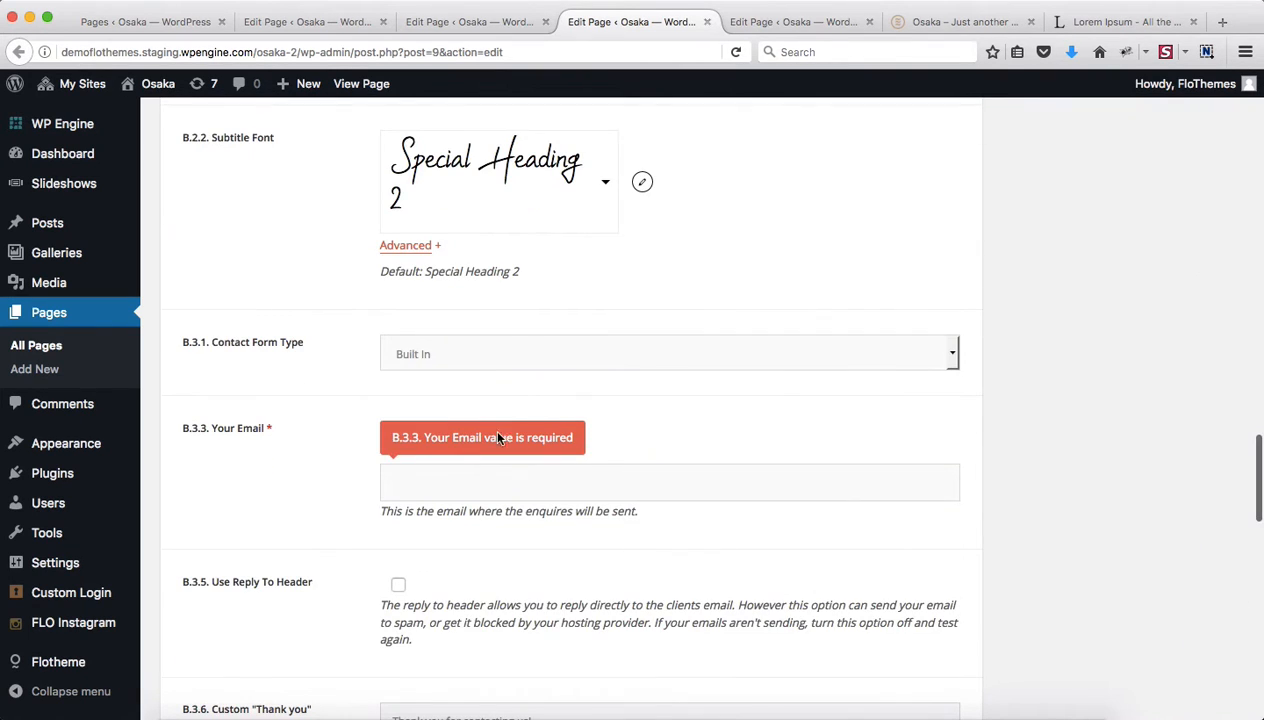
- Fill in the Contact page's required B.3.3. Your Email field with the enquiries email address and update the page
{"action": "left_click", "coordinate": [432, 480]}
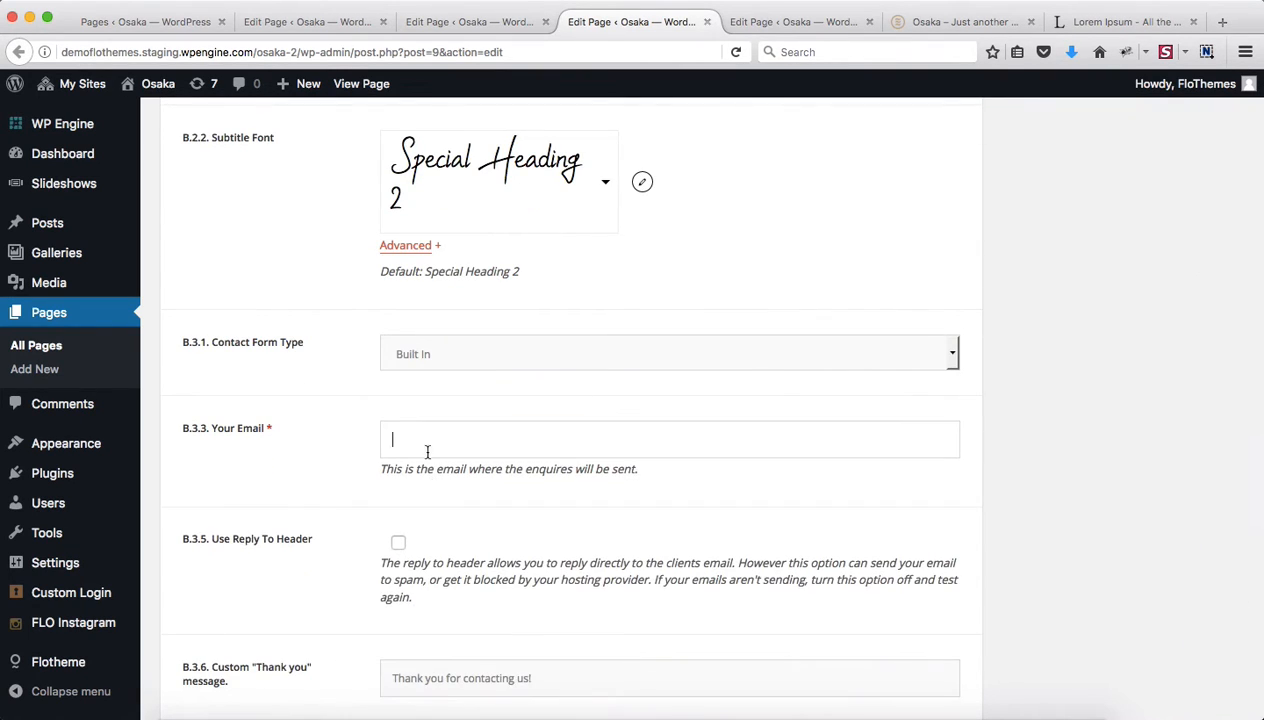
{"action": "type", "text": "in"}
{"action": "key", "text": "Down"}
{"action": "key", "text": "Return"}
{"action": "scroll", "coordinate": [1110, 434], "scroll_direction": "up", "scroll_amount": 15}
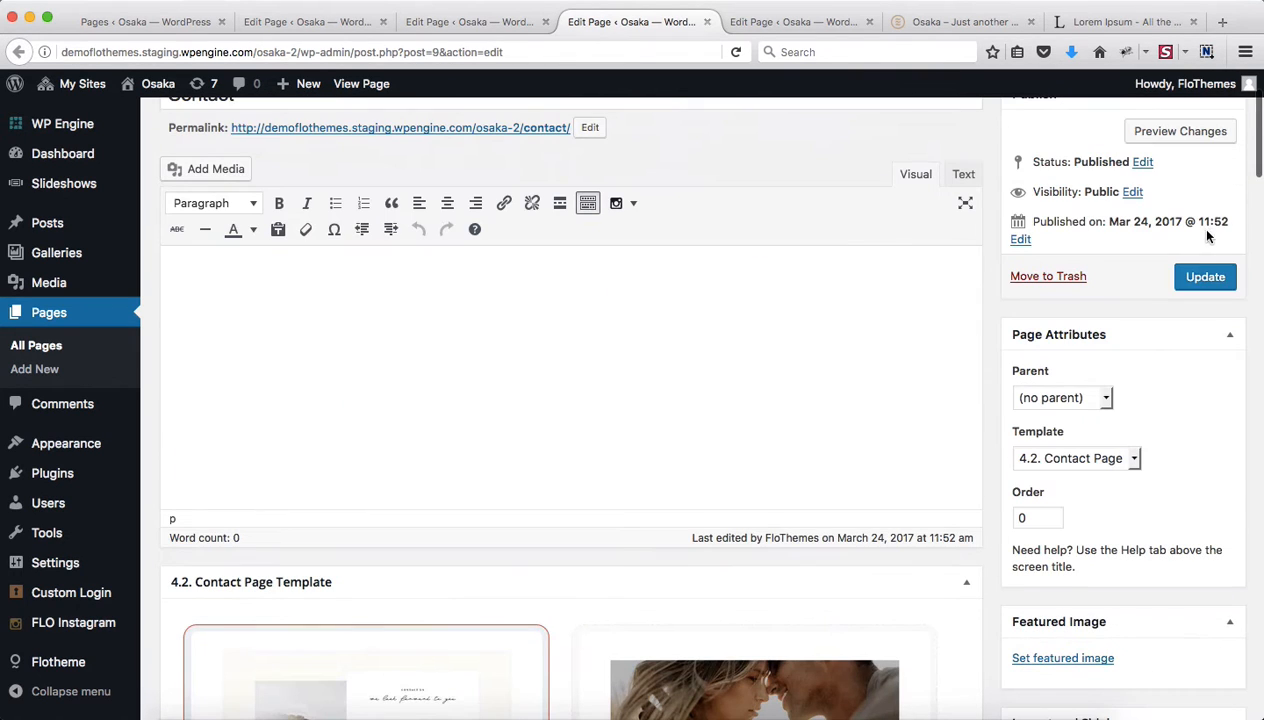
{"action": "left_click", "coordinate": [1203, 276]}
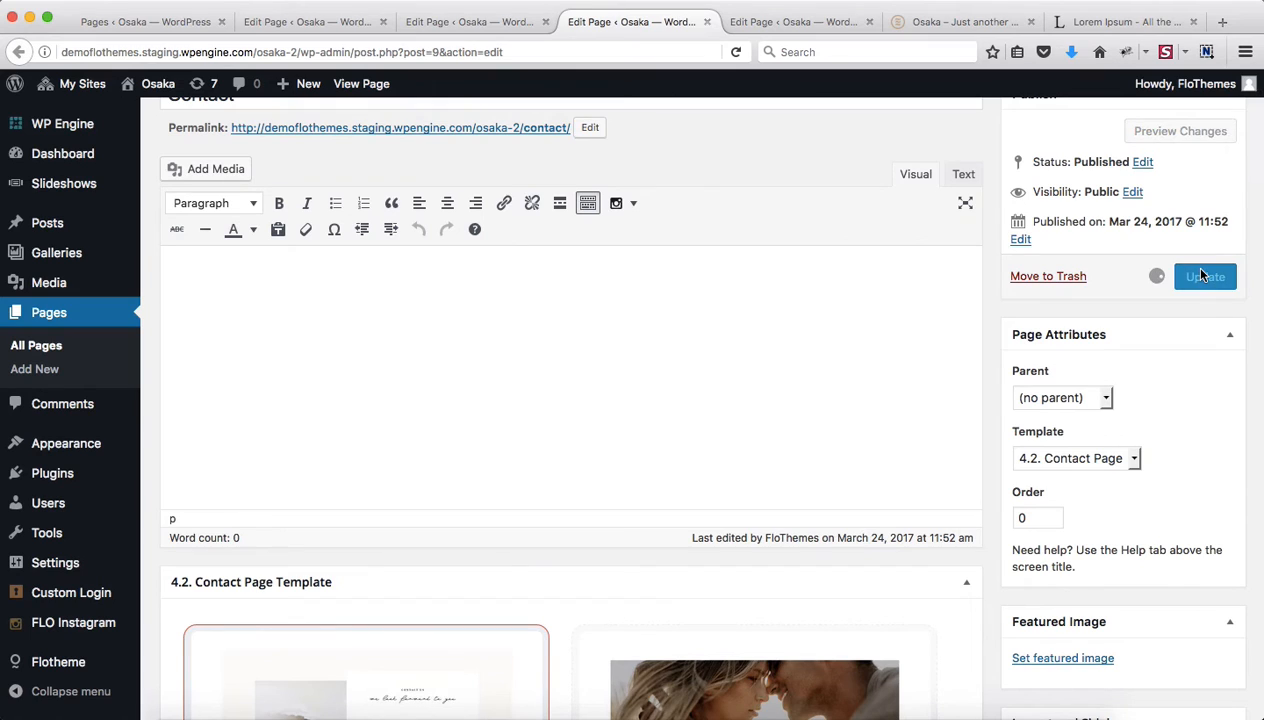
- Switch to the Galleries page's editor and set its template to 4.4. Listing Page
{"action": "key", "text": "ctrl+Tab"}
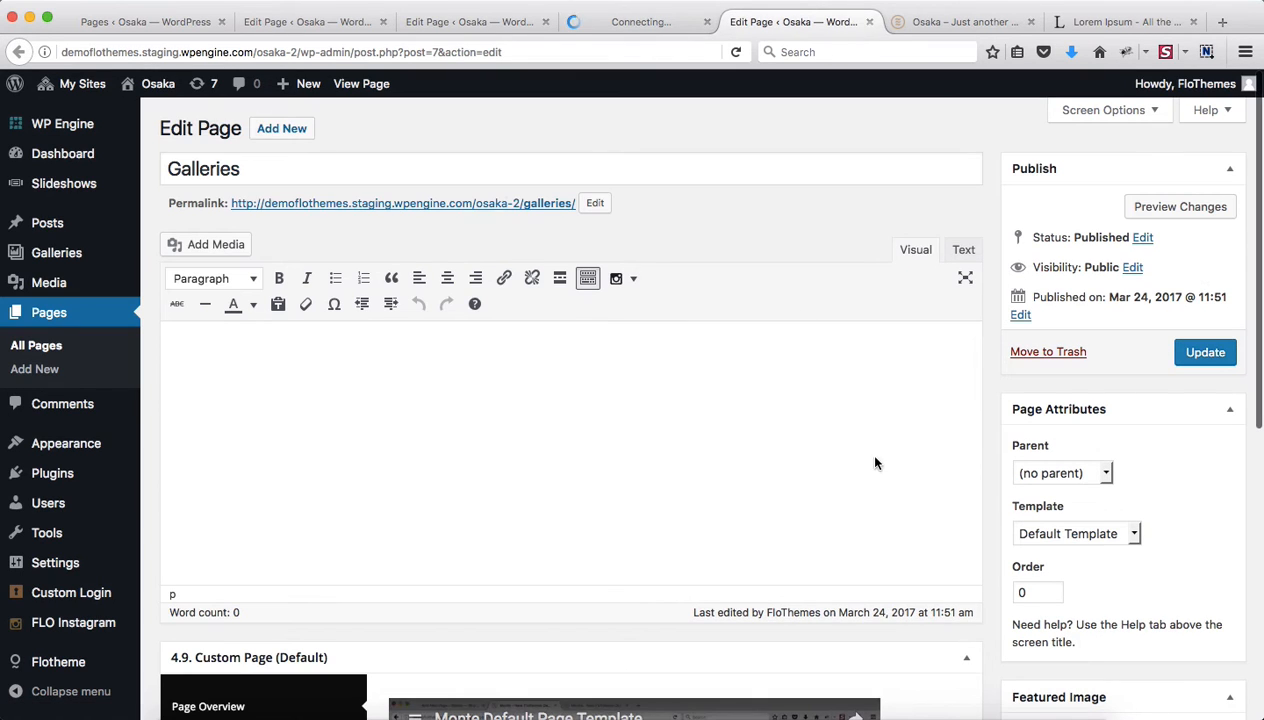
{"action": "left_click", "coordinate": [1072, 533]}
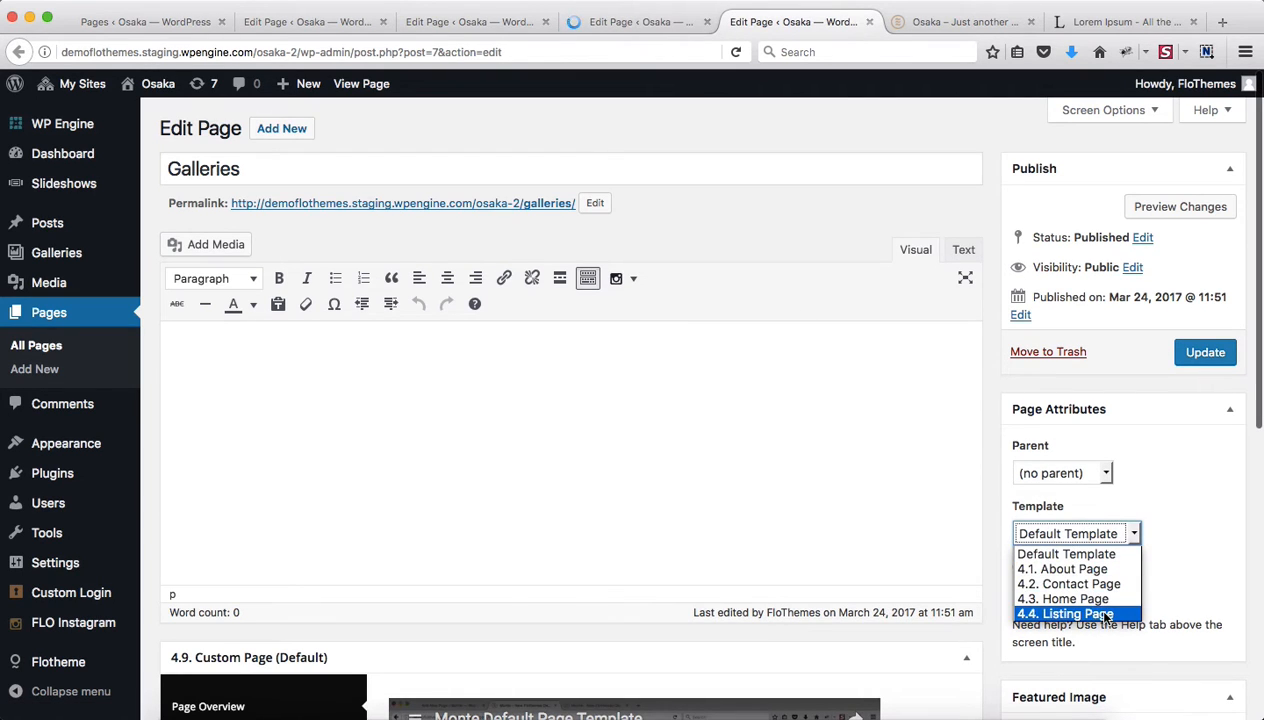
{"action": "left_click", "coordinate": [1106, 618]}
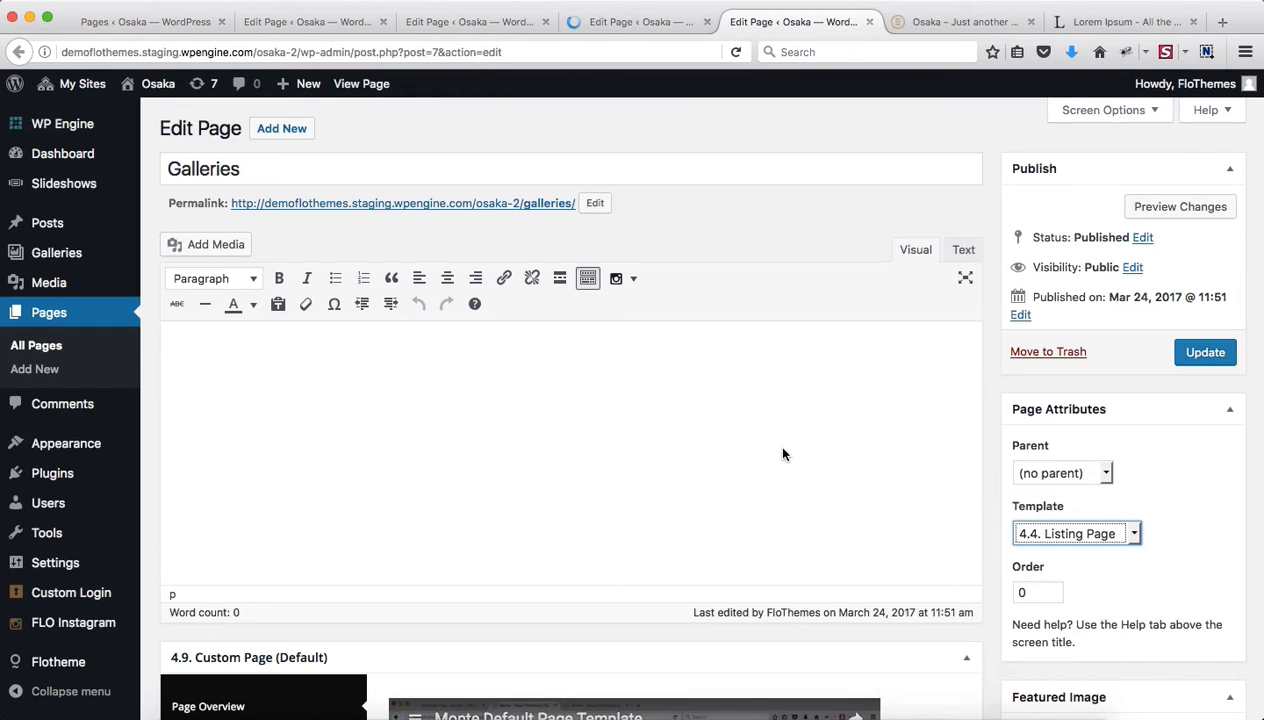
{"action": "scroll", "coordinate": [778, 460], "scroll_direction": "down", "scroll_amount": 5}
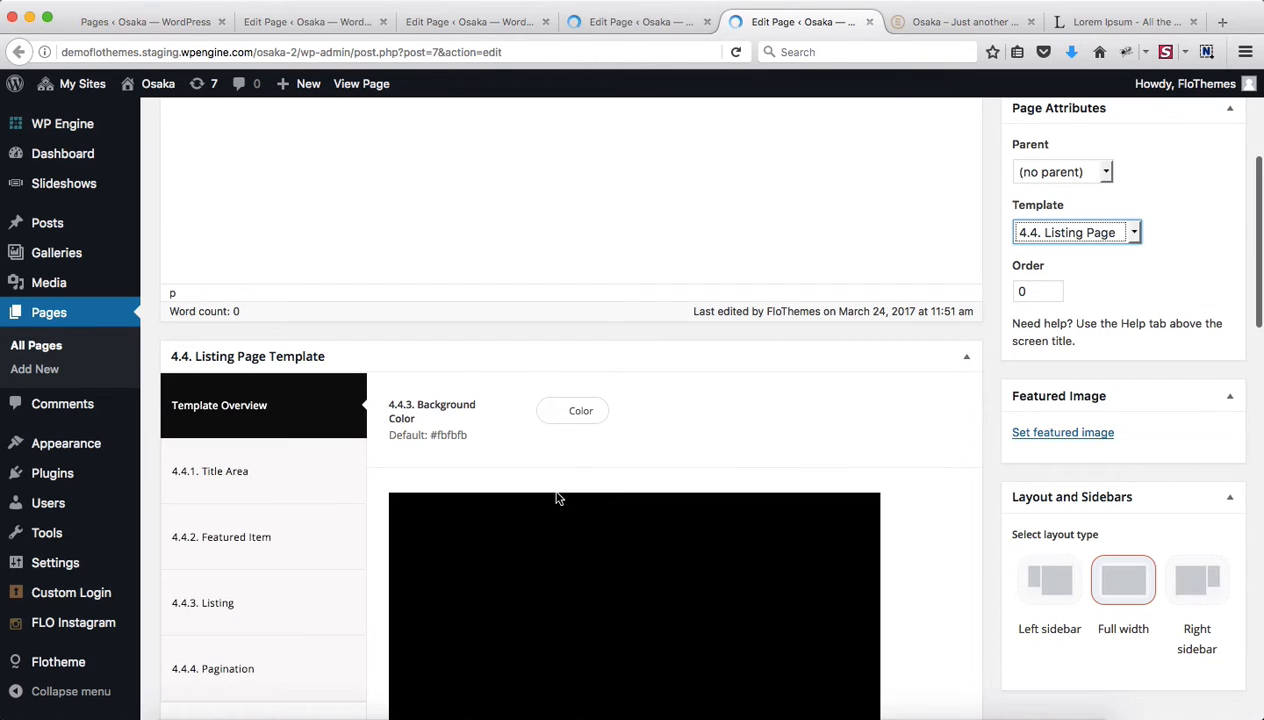
- Set the Galleries page's 4.4.1. What to list? option to Gallery and update the page
{"action": "left_click", "coordinate": [280, 606]}
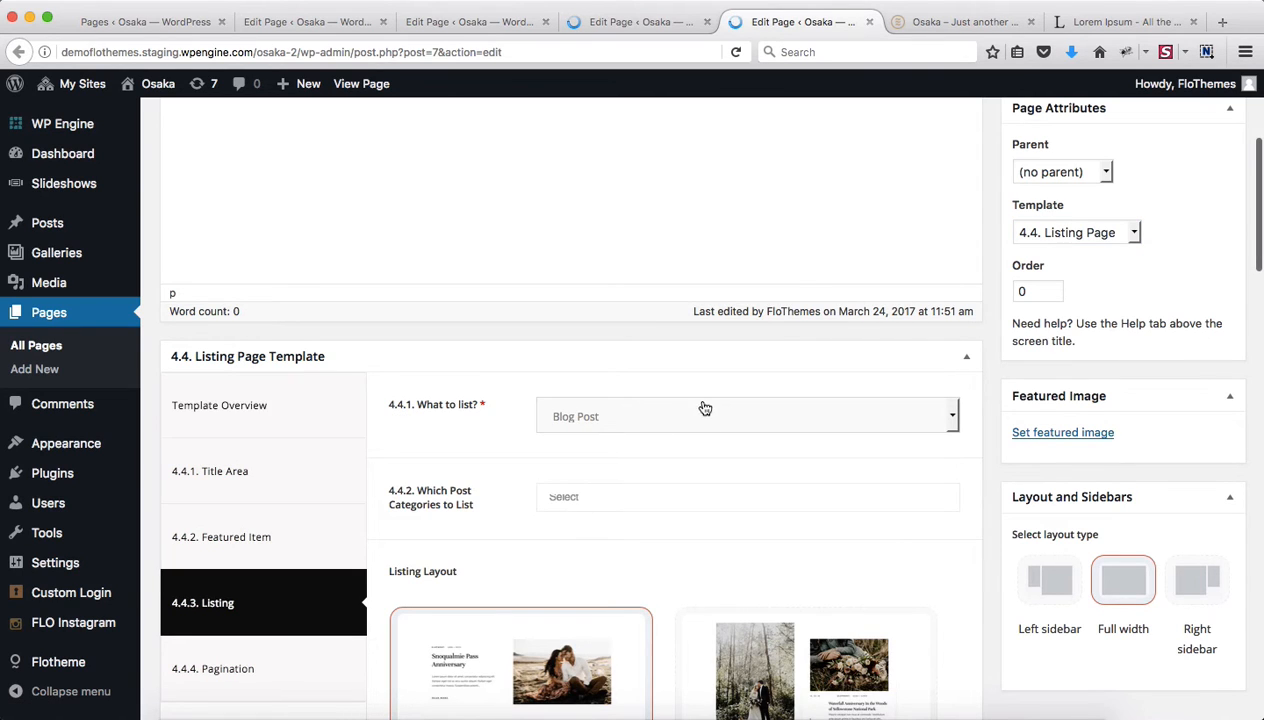
{"action": "left_click", "coordinate": [647, 416]}
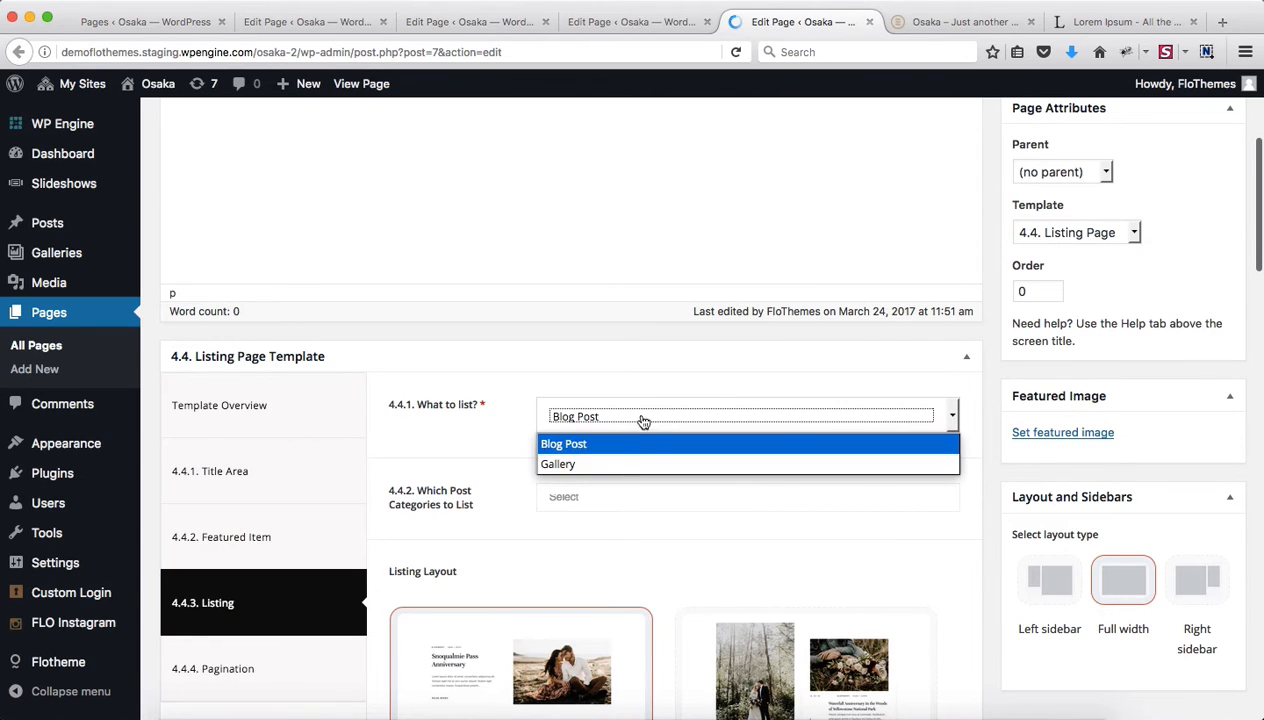
{"action": "left_click", "coordinate": [579, 464]}
{"action": "scroll", "coordinate": [1114, 578], "scroll_direction": "up", "scroll_amount": 5}
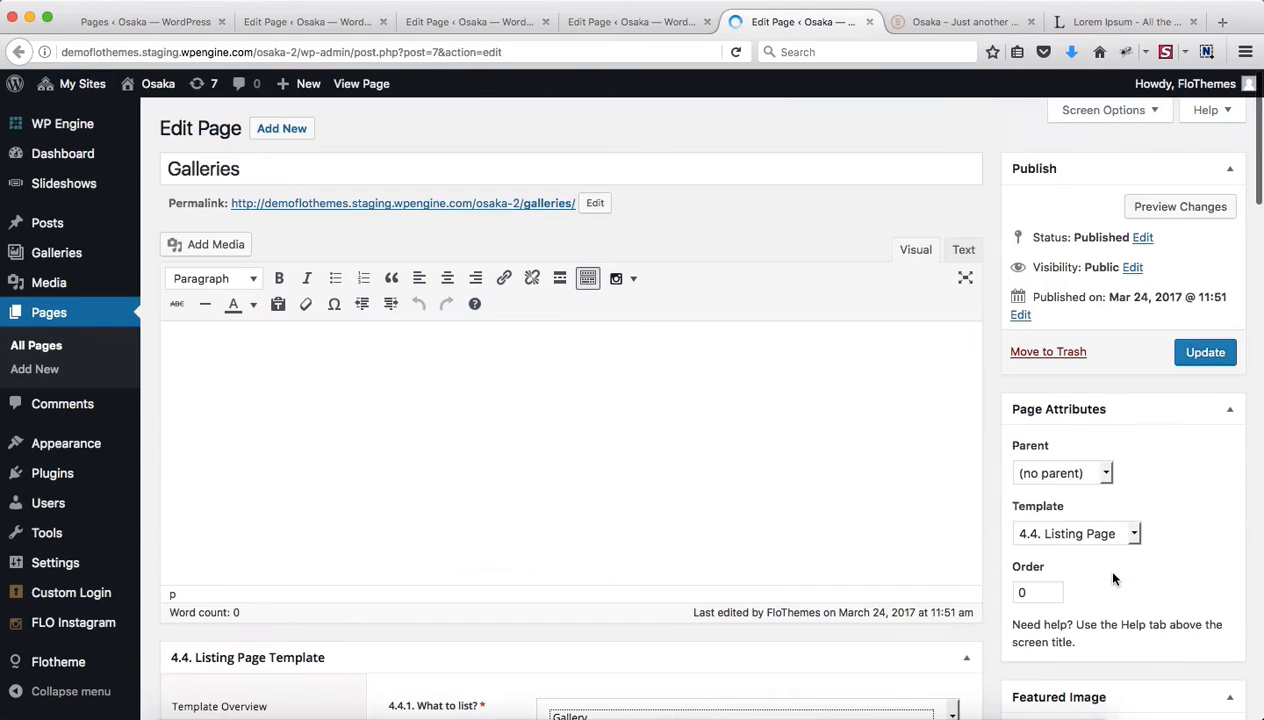
{"action": "left_click", "coordinate": [1207, 355]}
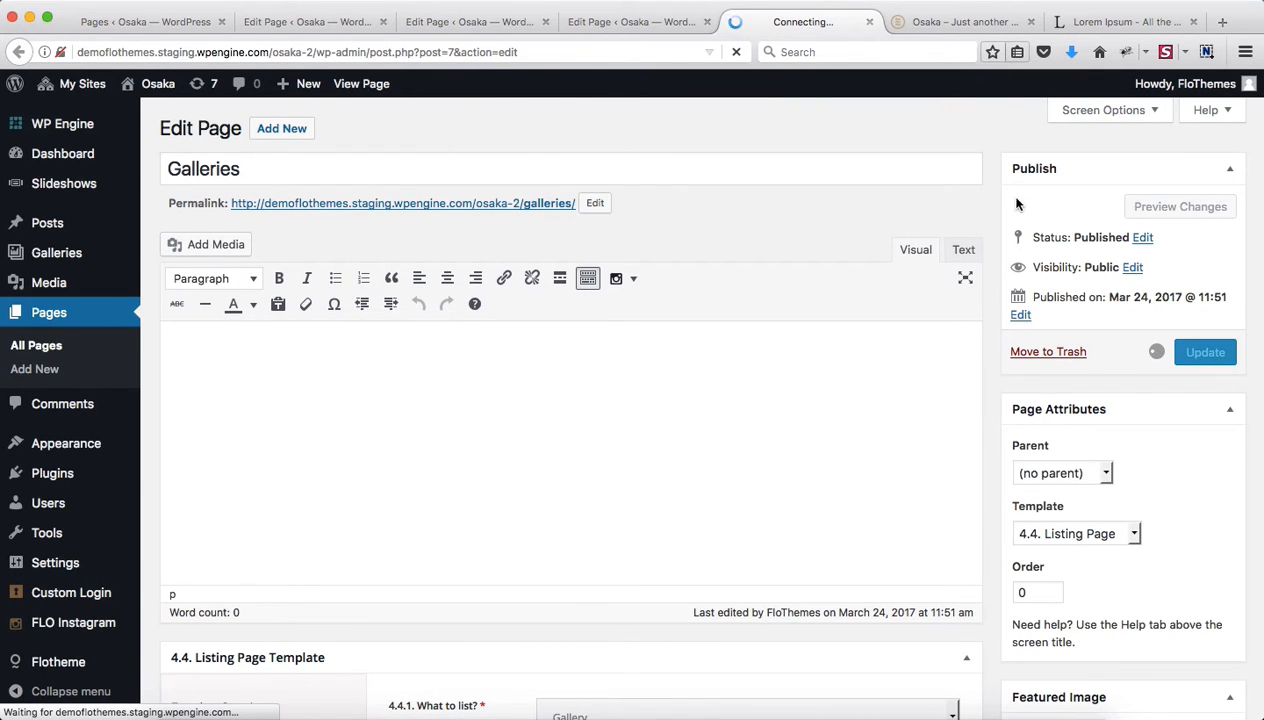
- Open the Home page's editor from the pages list in a new tab, set its template to 4.3. Home Page and update the page
{"action": "left_click", "coordinate": [913, 22]}
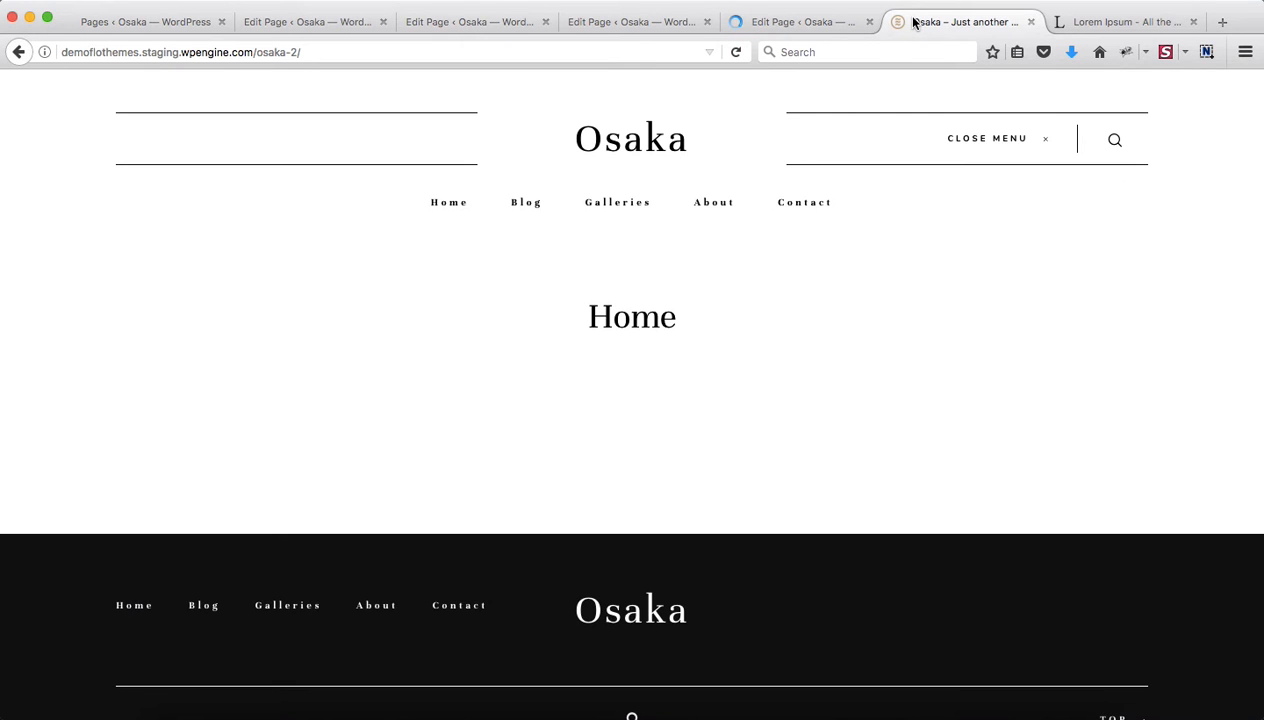
{"action": "key", "text": "super+2"}
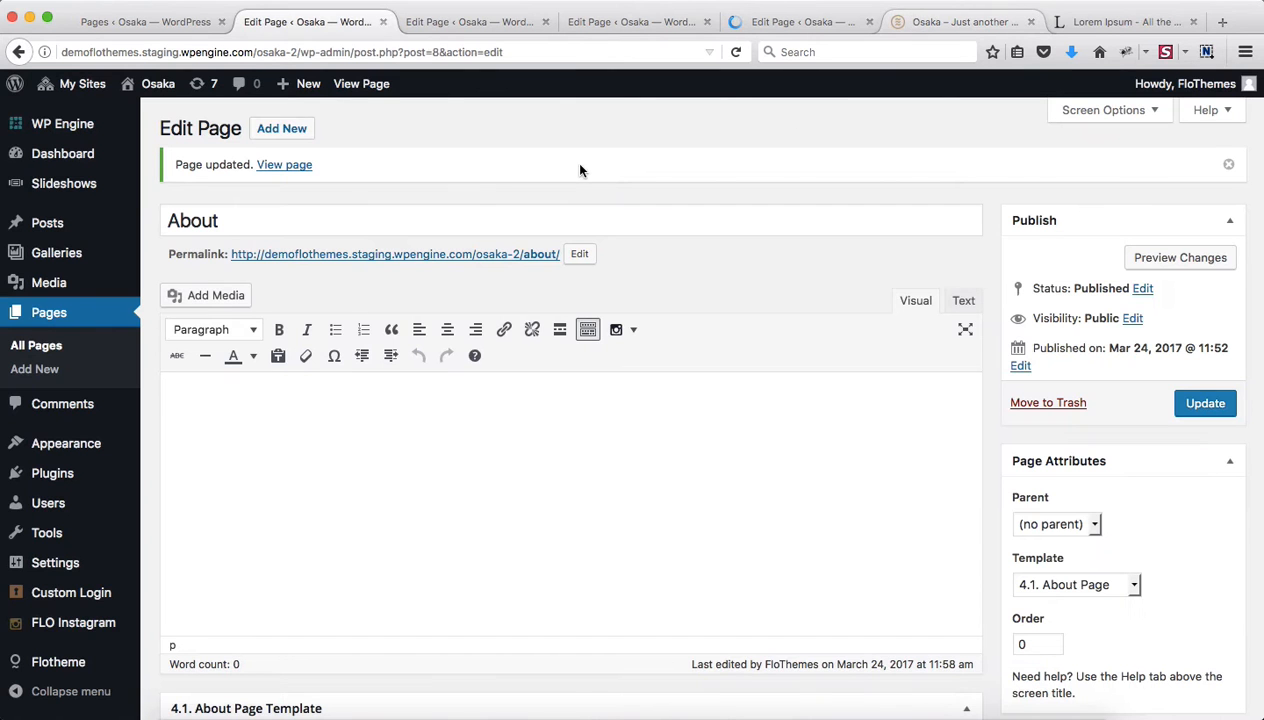
{"action": "left_click", "coordinate": [150, 22]}
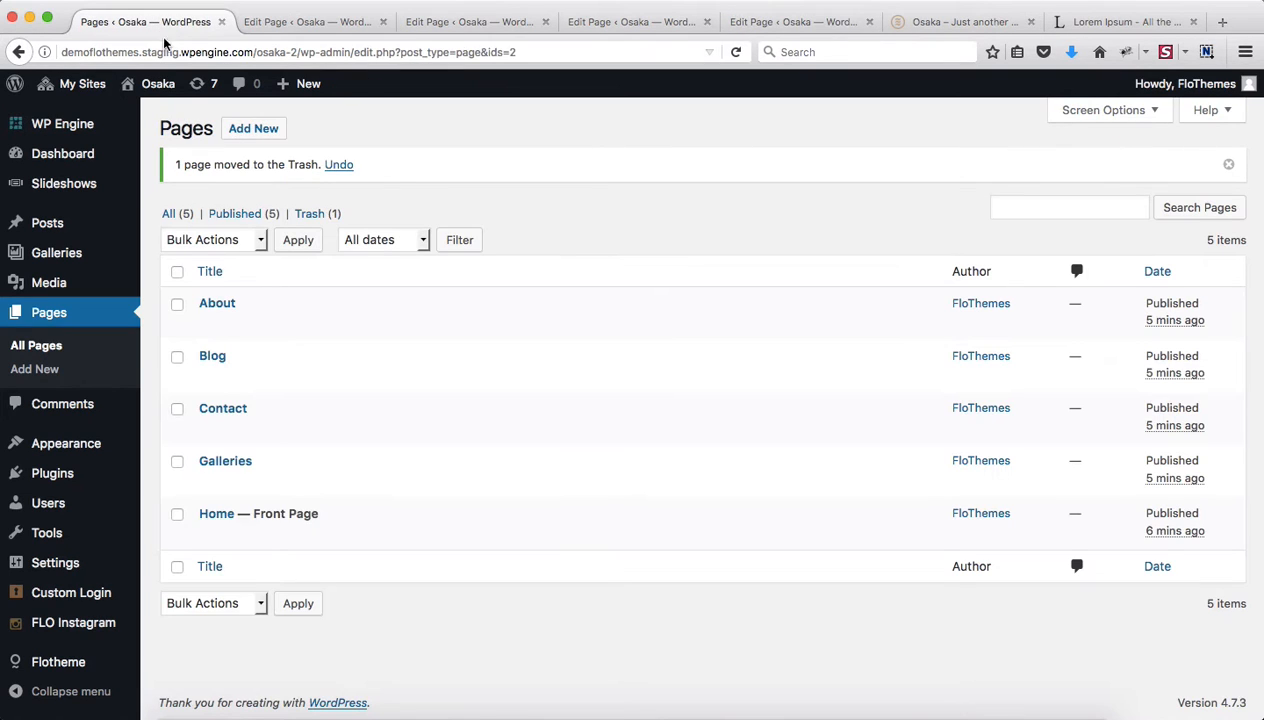
{"action": "left_click", "coordinate": [206, 515], "text": "super"}
{"action": "key", "text": "super+2"}
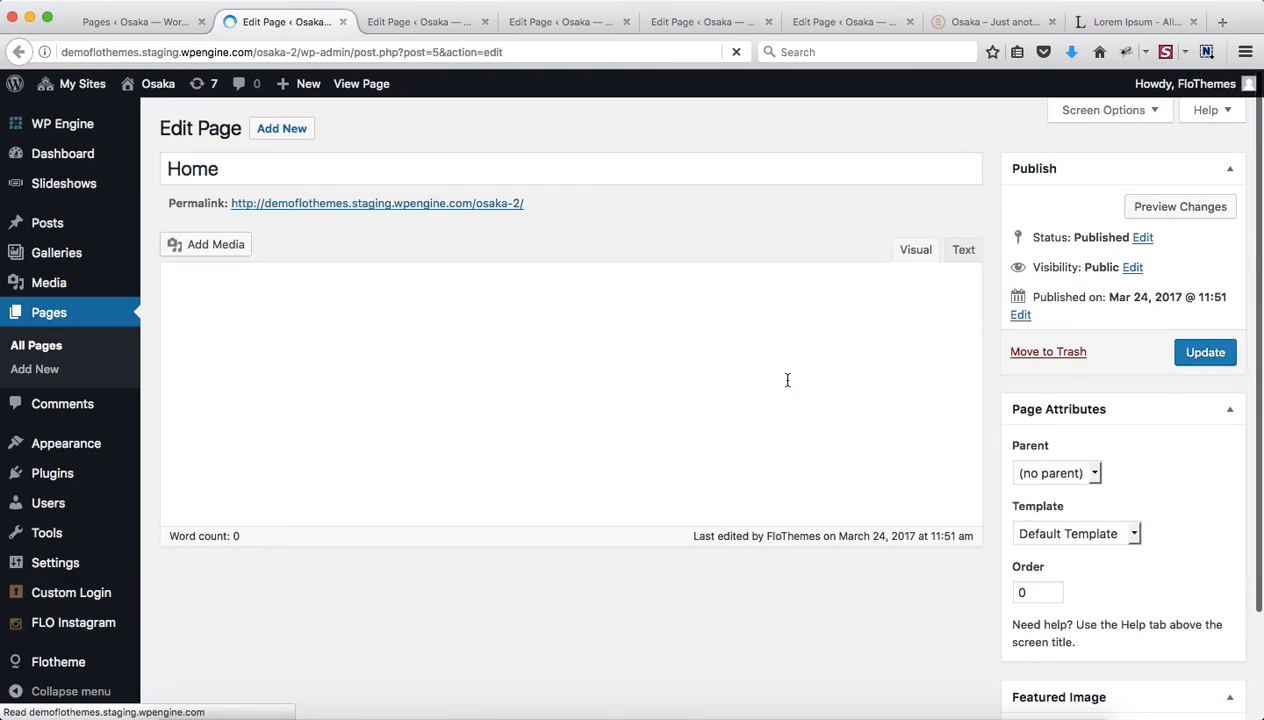
{"action": "left_click", "coordinate": [1075, 533]}
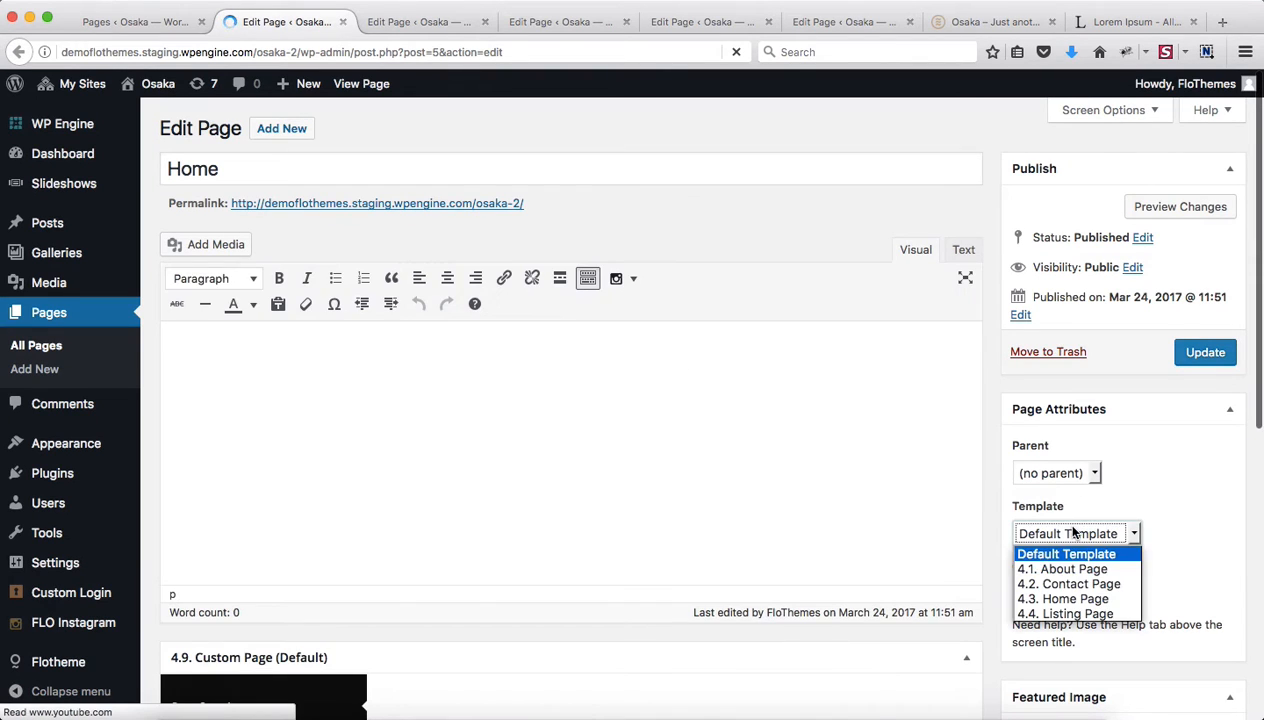
{"action": "left_click", "coordinate": [1095, 601]}
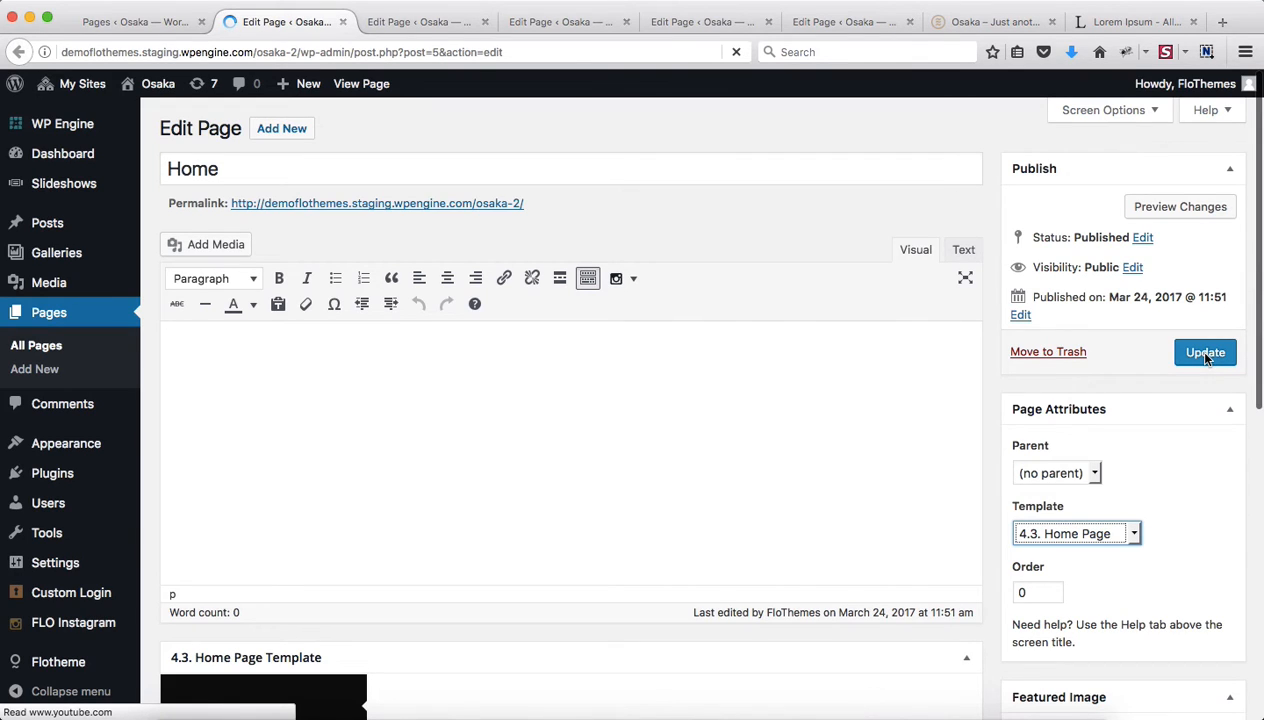
{"action": "left_click", "coordinate": [1206, 354]}
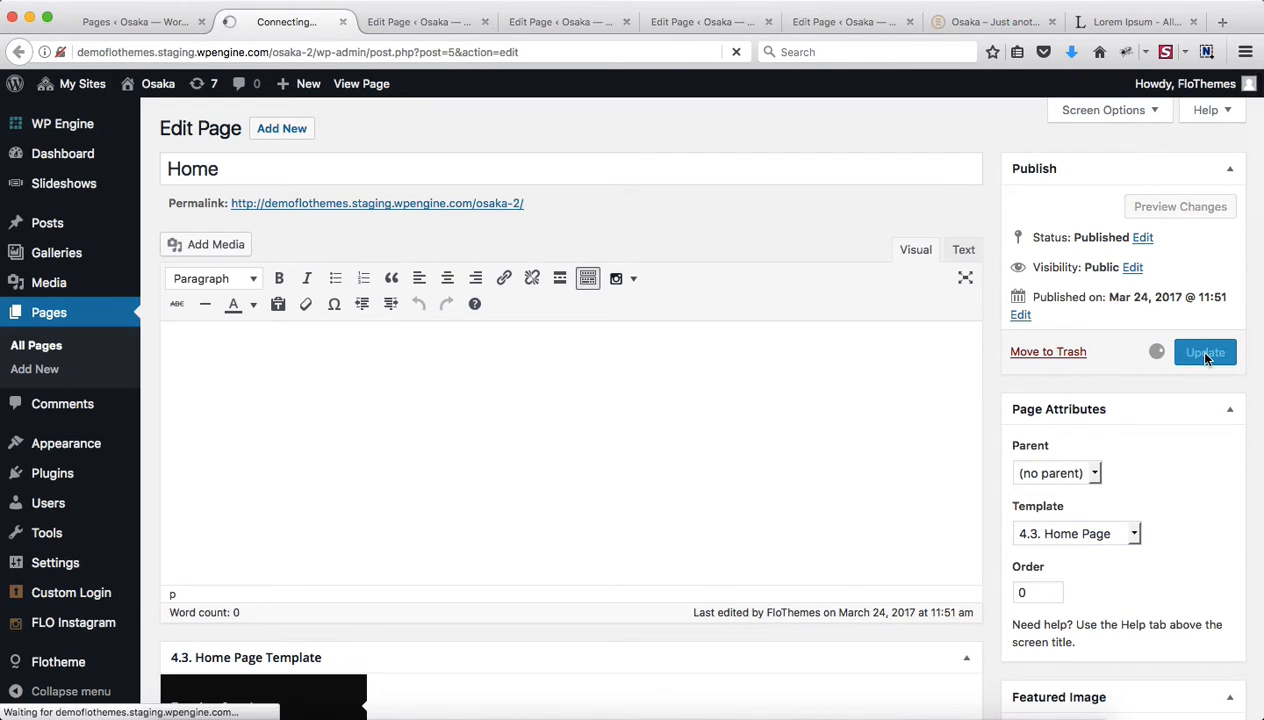
- Switch to the live Osaka site and reload its front page to check the home template
{"action": "key", "text": "ctrl+shift+Tab"}
{"action": "key", "text": "ctrl+shift+Tab"}
{"action": "key", "text": "ctrl+shift+Tab"}
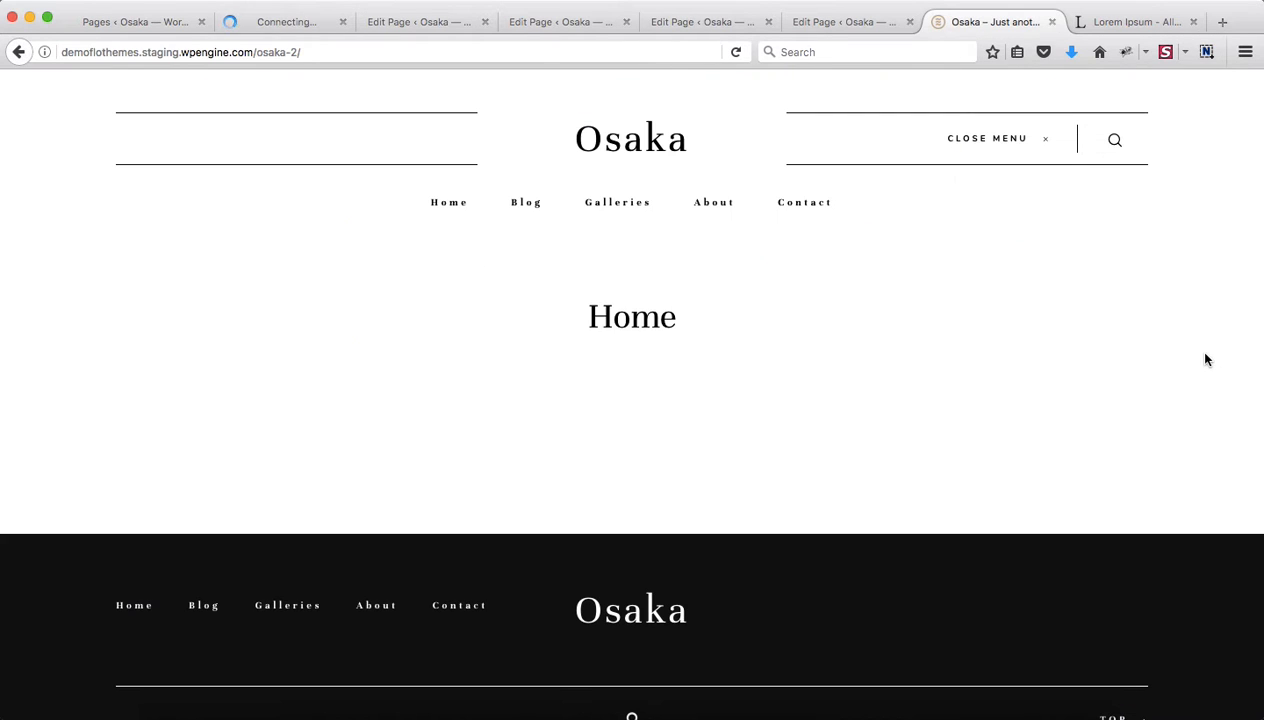
{"action": "key", "text": "super+r"}
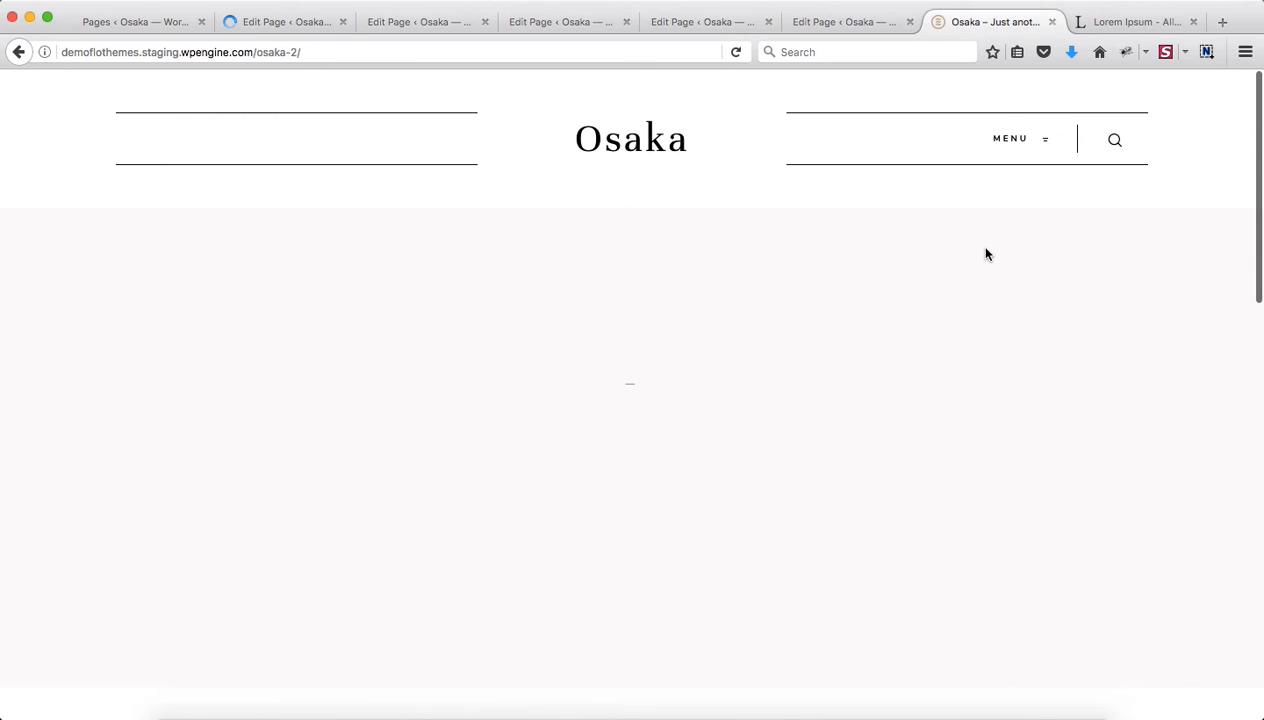
- Go to the Blog page on the live site and look through its post listing
{"action": "left_click", "coordinate": [1043, 142]}
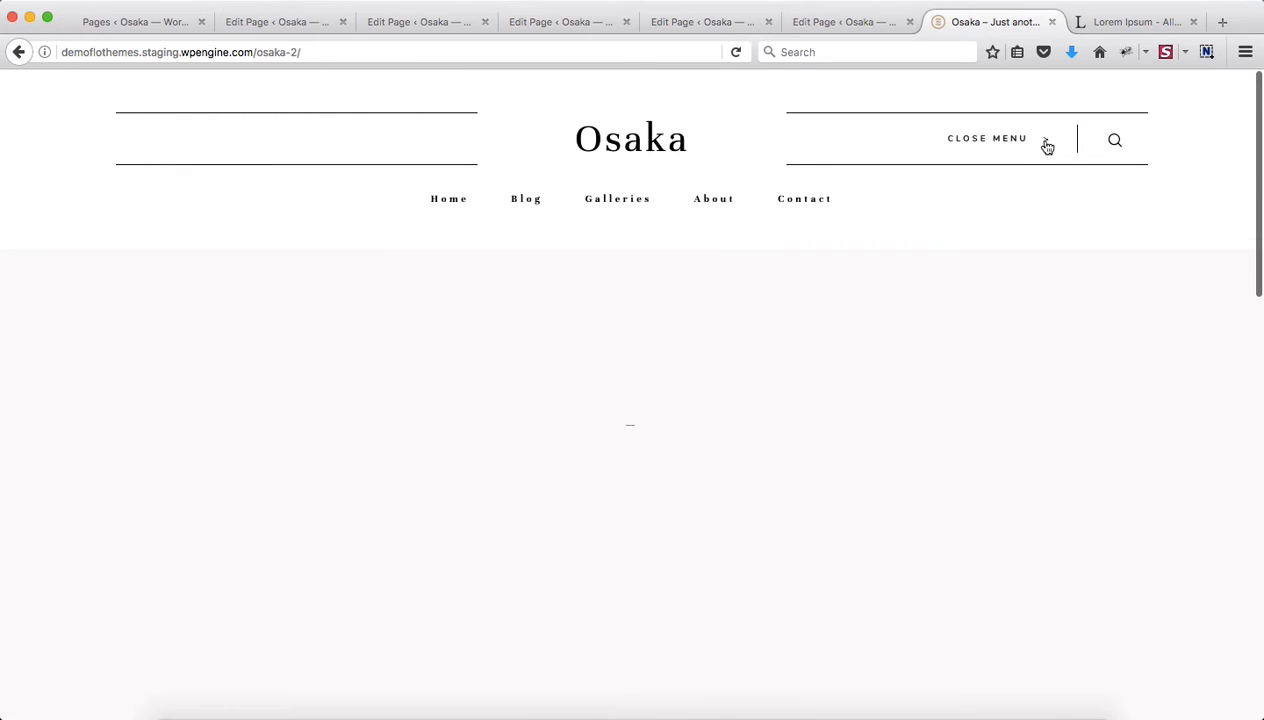
{"action": "left_click", "coordinate": [527, 205]}
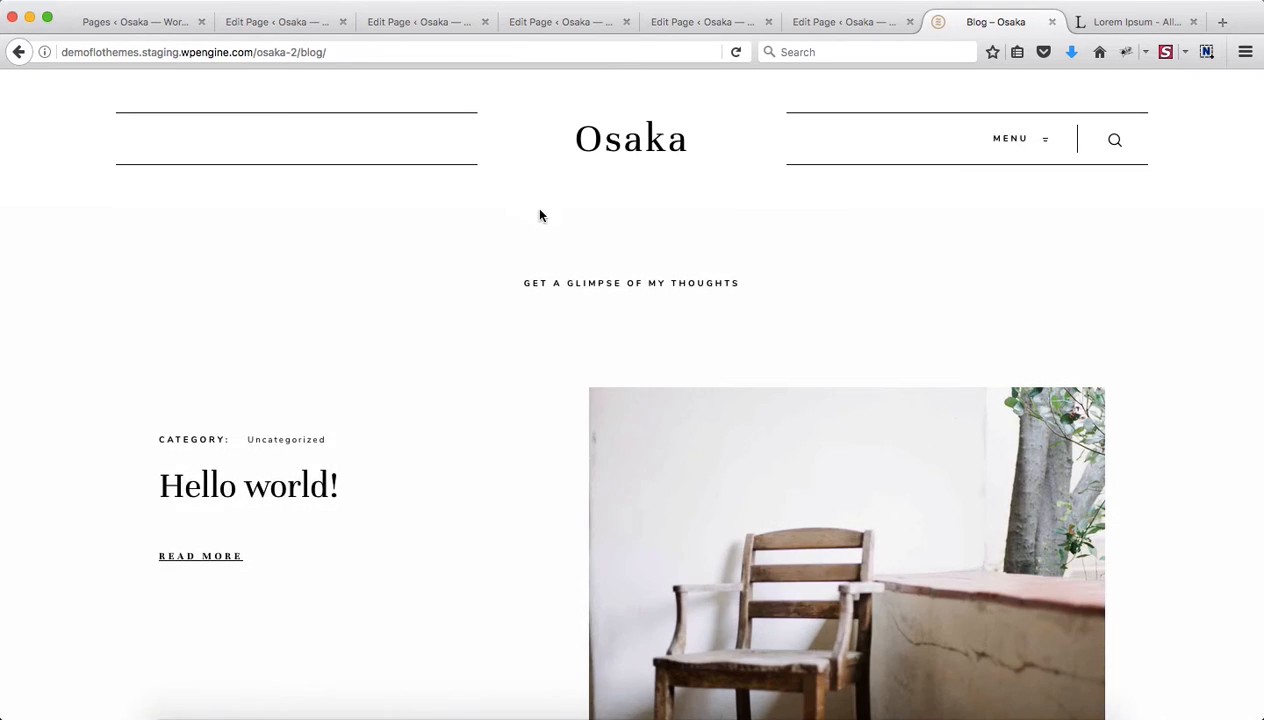
{"action": "scroll", "coordinate": [586, 286], "scroll_direction": "down", "scroll_amount": 5}
{"action": "scroll", "coordinate": [586, 286], "scroll_direction": "up", "scroll_amount": 5}
{"action": "scroll", "coordinate": [477, 391], "scroll_direction": "down", "scroll_amount": 5}
{"action": "scroll", "coordinate": [477, 389], "scroll_direction": "up", "scroll_amount": 5}
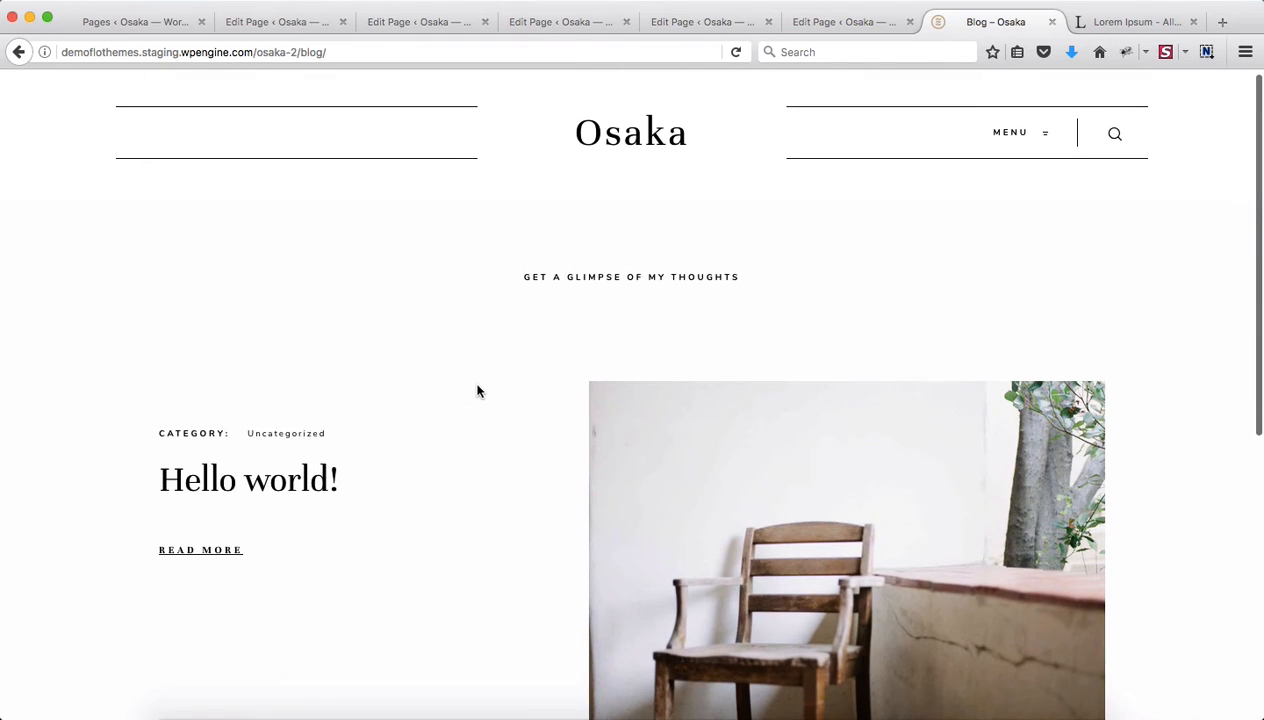
- Check the Galleries page on the live site, and look through the About page's layout
{"action": "left_click", "coordinate": [1047, 137]}
{"action": "left_click", "coordinate": [625, 203]}
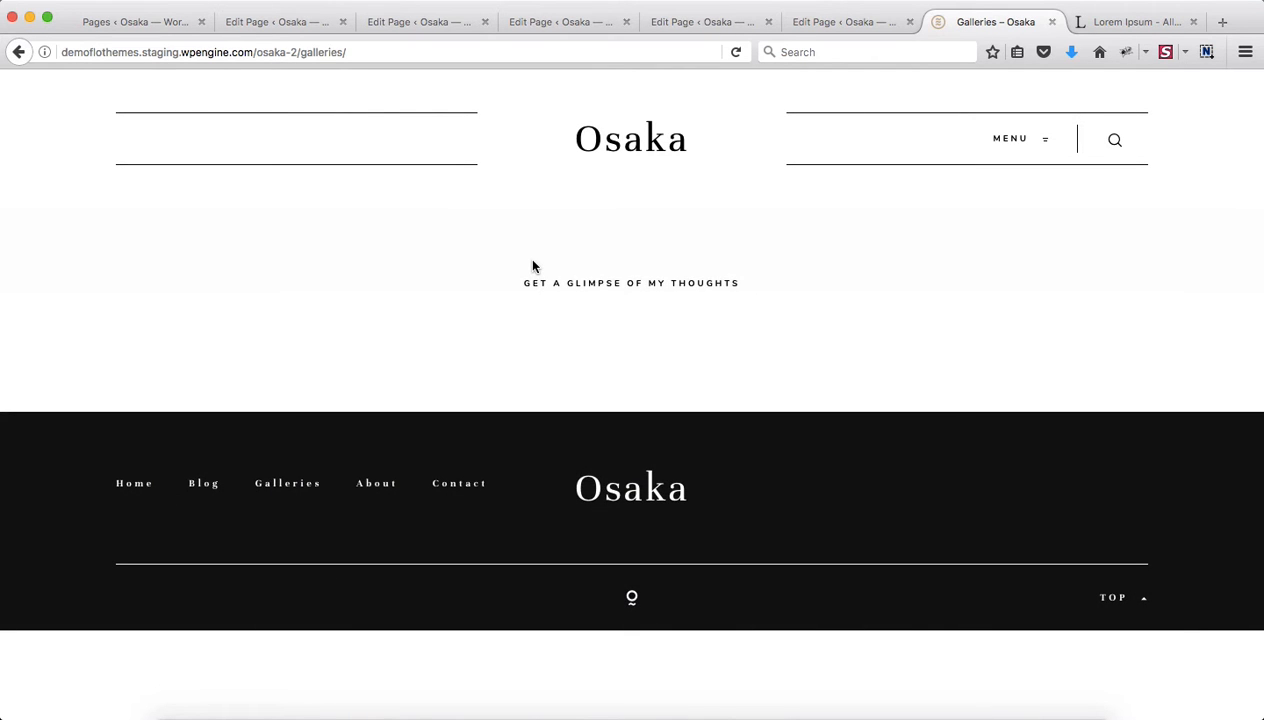
{"action": "left_click", "coordinate": [1043, 140]}
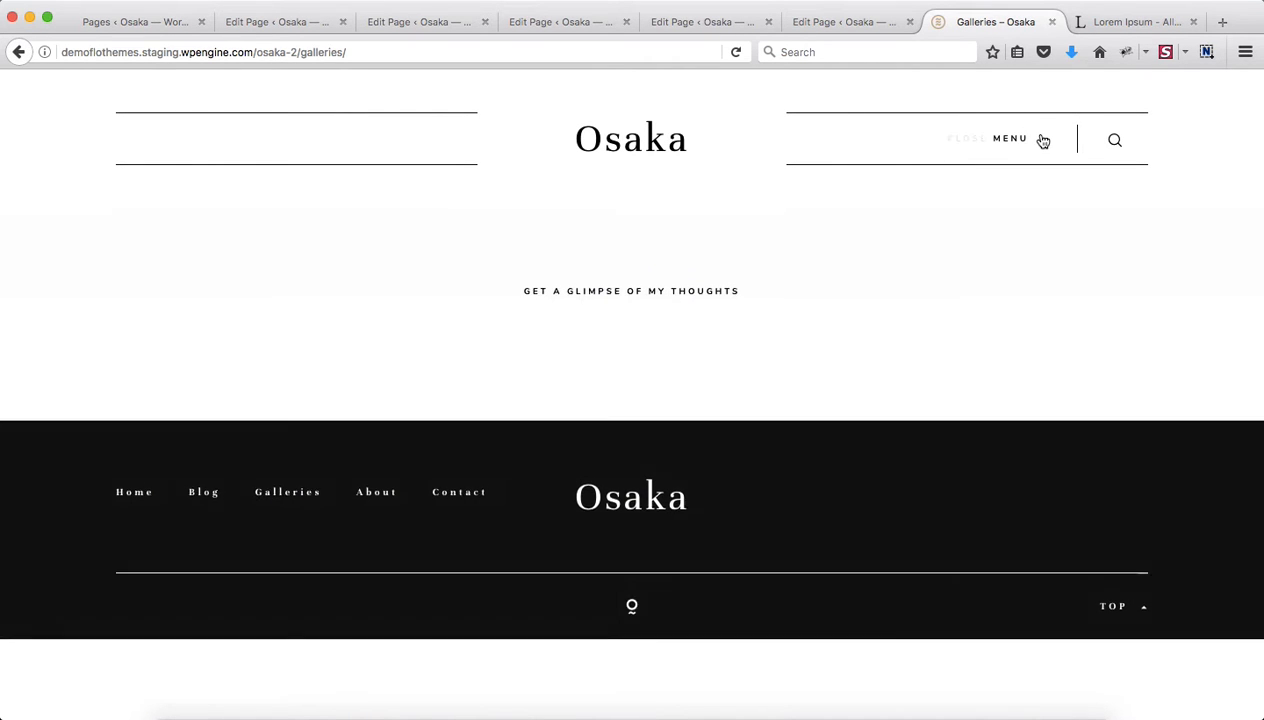
{"action": "left_click", "coordinate": [714, 202]}
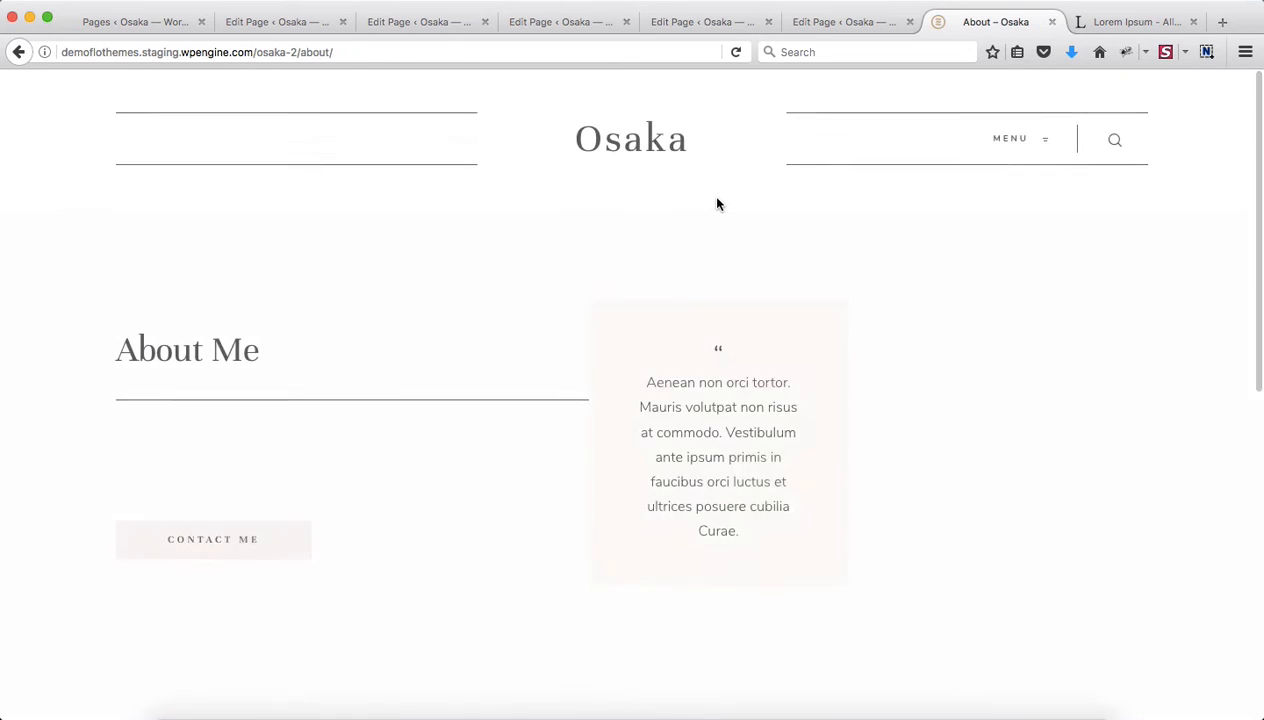
{"action": "scroll", "coordinate": [716, 203], "scroll_direction": "down", "scroll_amount": 4}
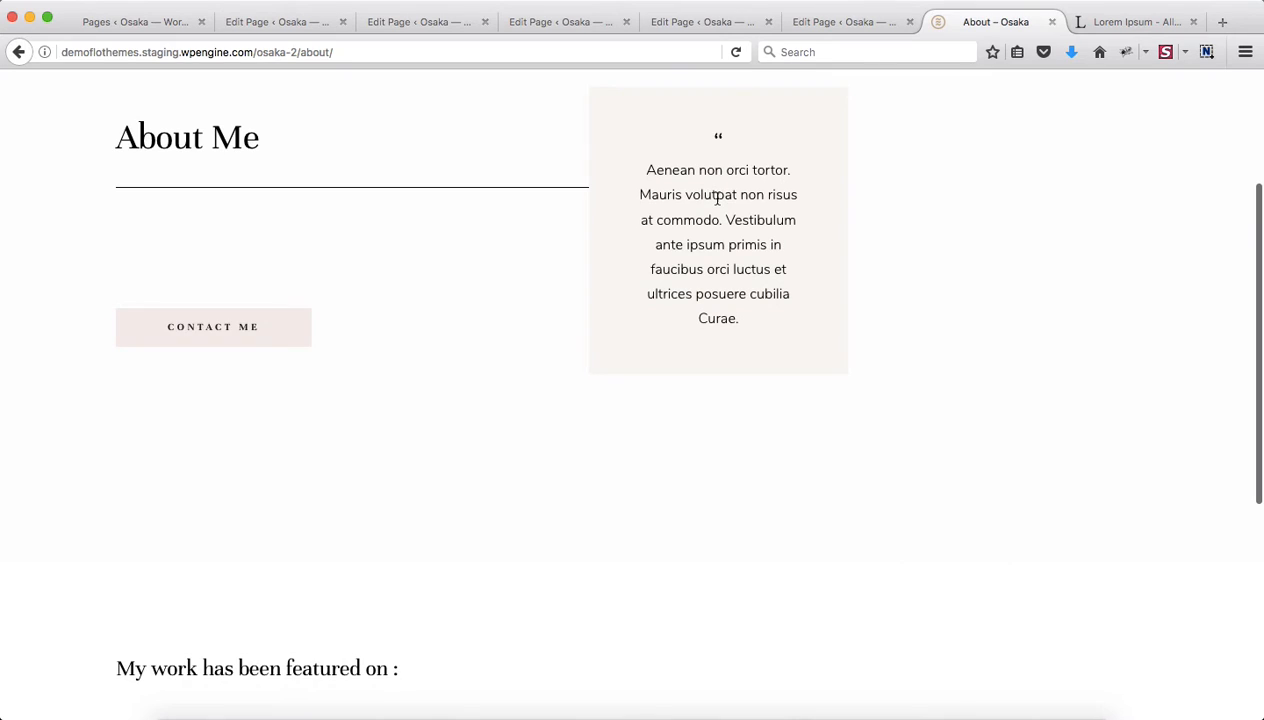
{"action": "scroll", "coordinate": [717, 200], "scroll_direction": "up", "scroll_amount": 4}
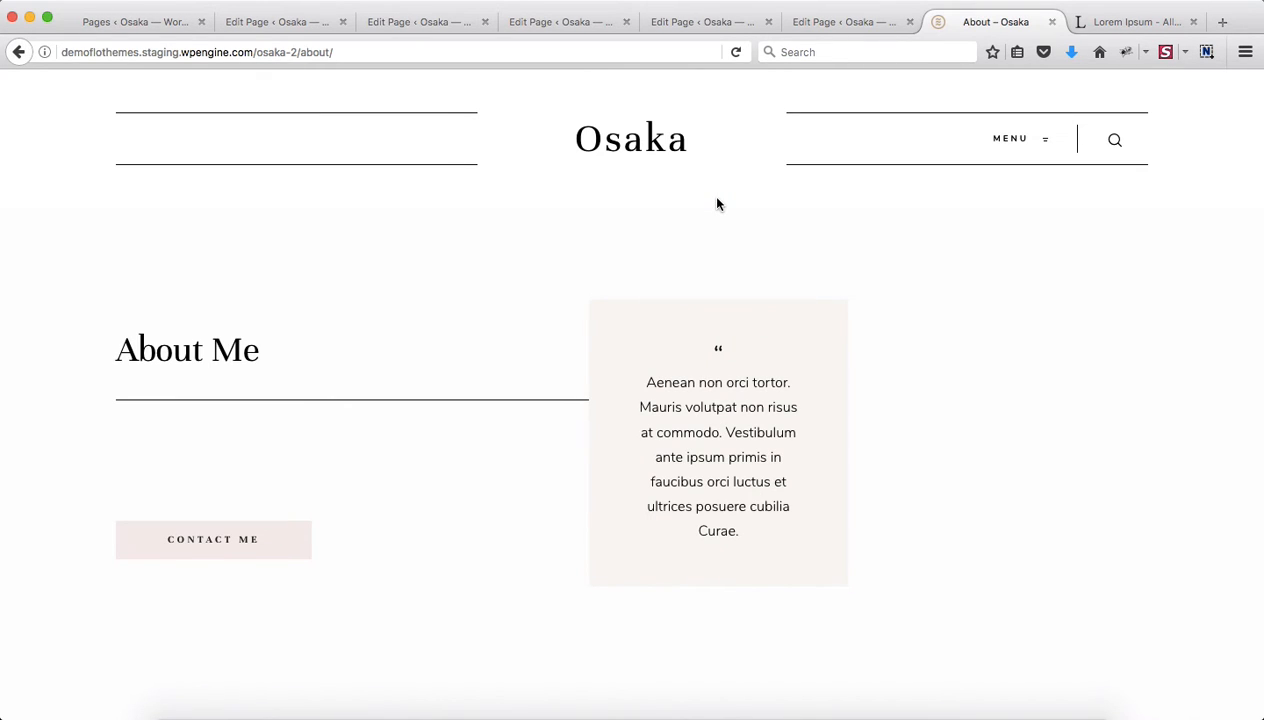
- Go to the Contact page on the live site and examine its contact form
{"action": "left_click", "coordinate": [1038, 140]}
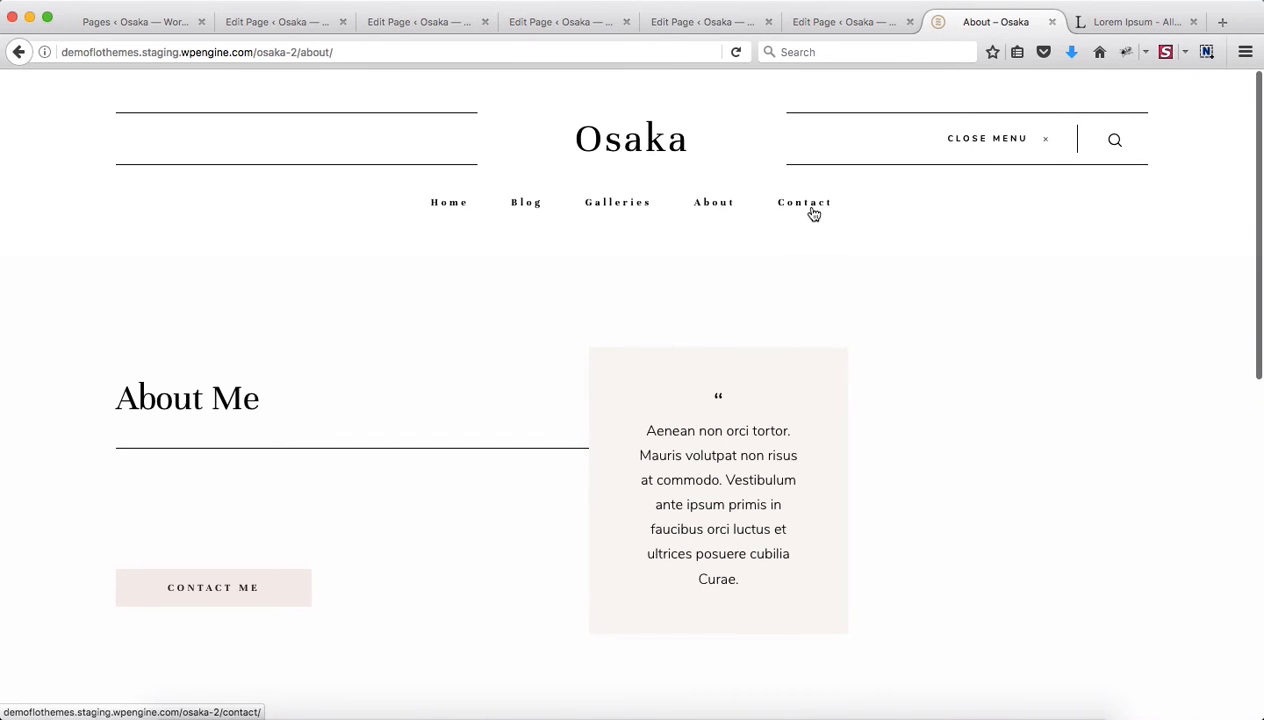
{"action": "left_click", "coordinate": [814, 210]}
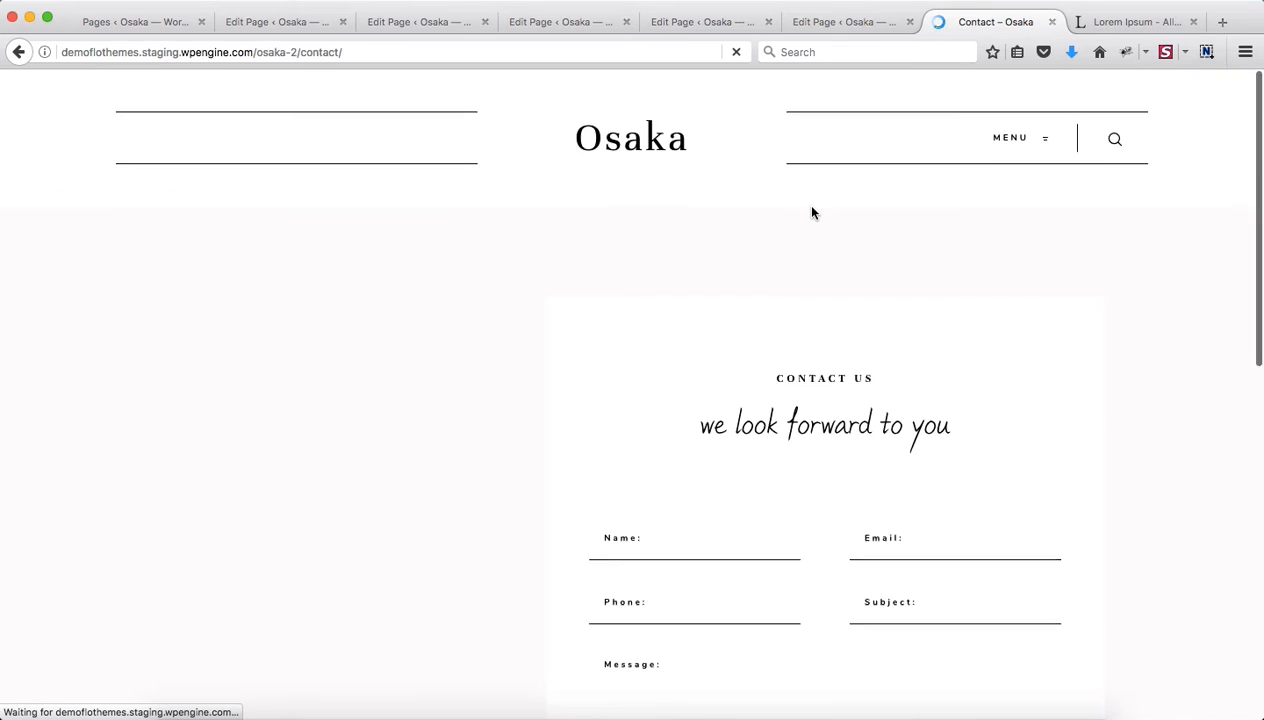
{"action": "scroll", "coordinate": [812, 212], "scroll_direction": "down", "scroll_amount": 2}
{"action": "scroll", "coordinate": [812, 212], "scroll_direction": "up", "scroll_amount": 1}
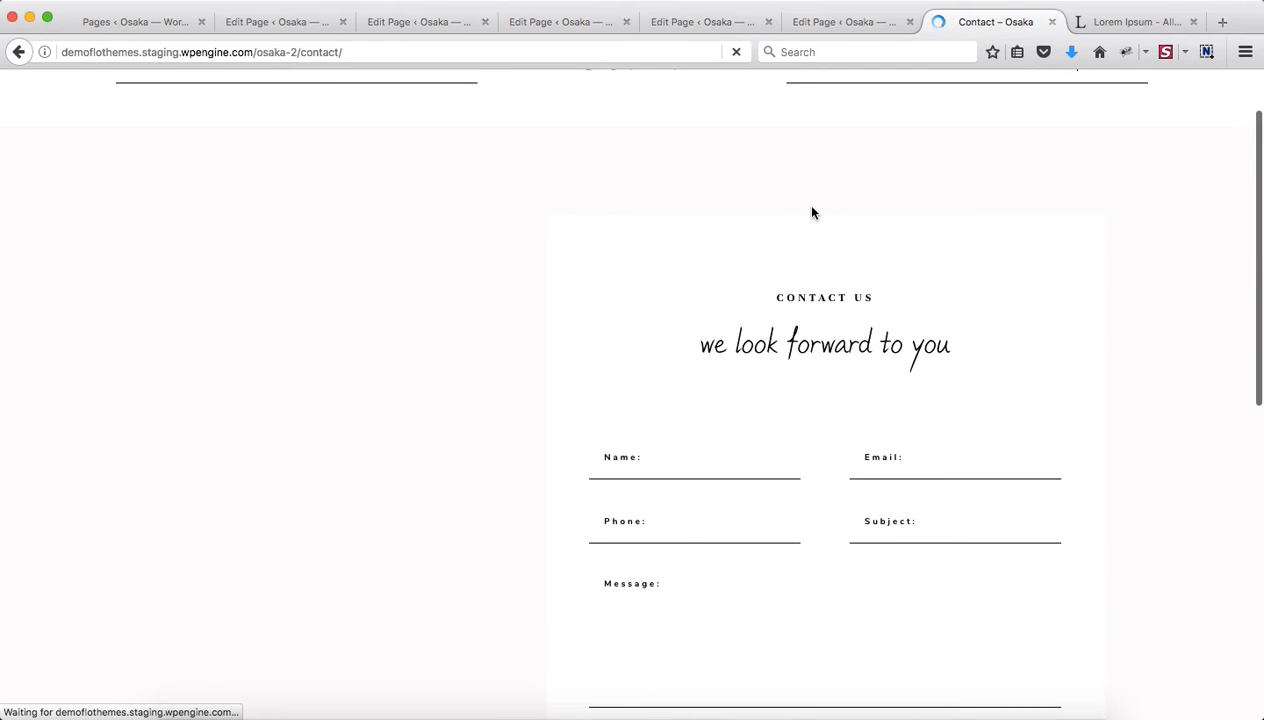
{"action": "scroll", "coordinate": [812, 212], "scroll_direction": "up", "scroll_amount": 1}
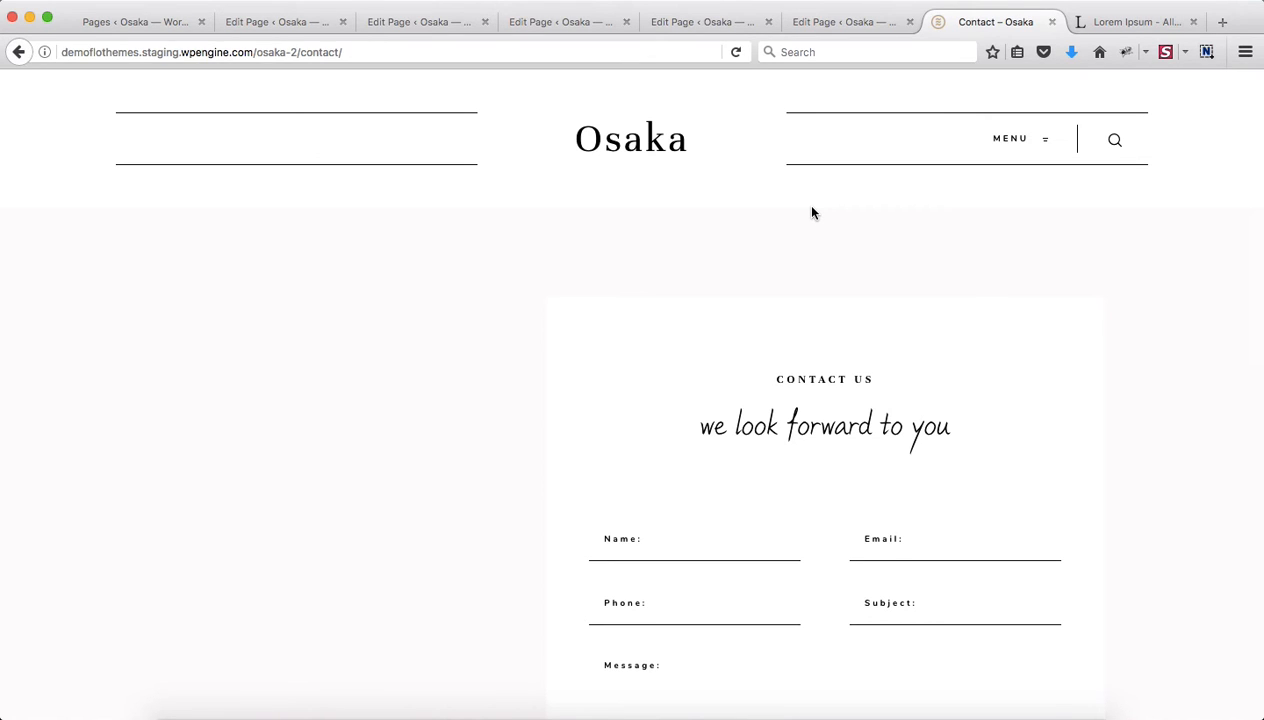
- Close the five open page editor tabs, starting with the Home page's editor
{"action": "left_click", "coordinate": [283, 24]}
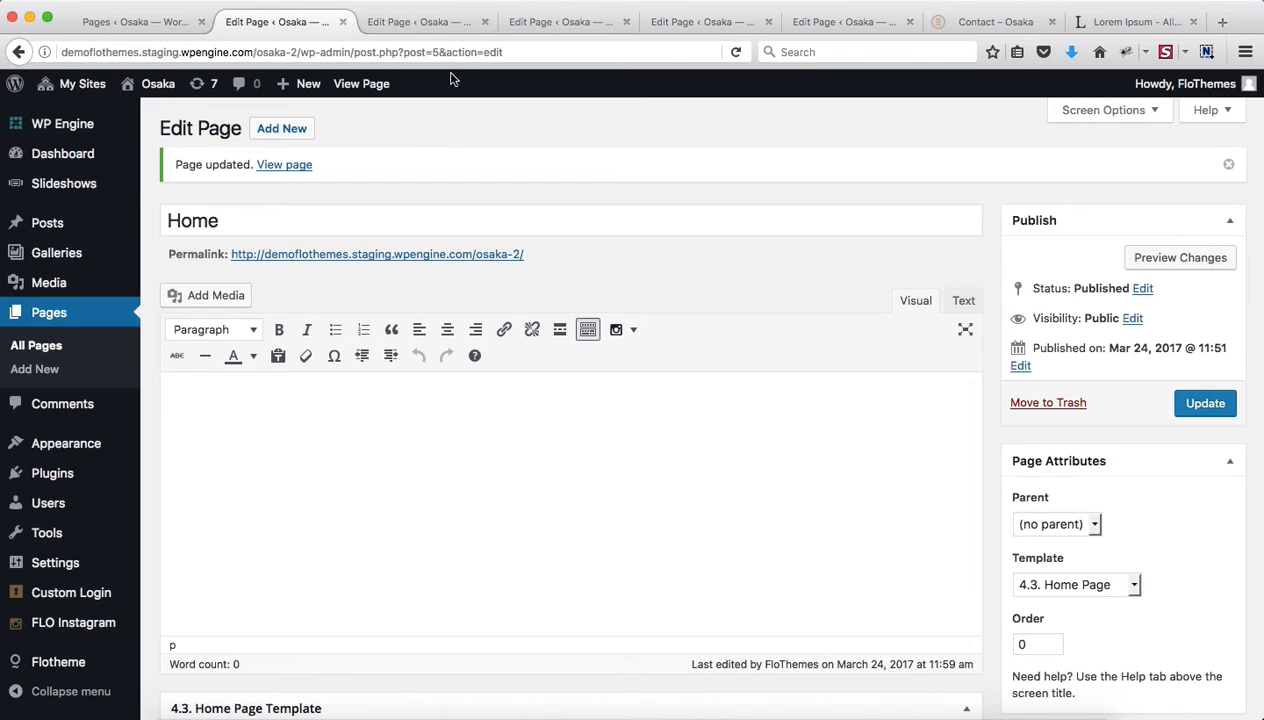
{"action": "key", "text": "super+w"}
{"action": "key", "text": "super+w"}
{"action": "key", "text": "super+w"}
{"action": "key", "text": "super+w"}
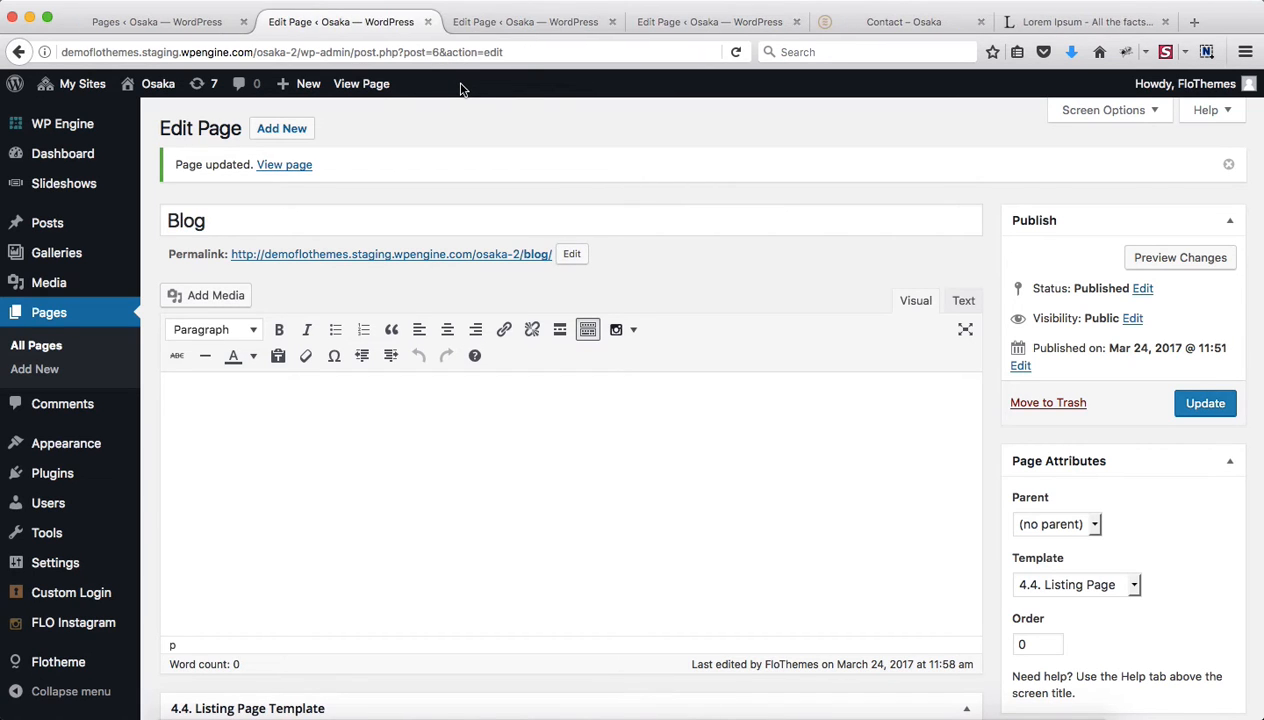
{"action": "key", "text": "super+w"}
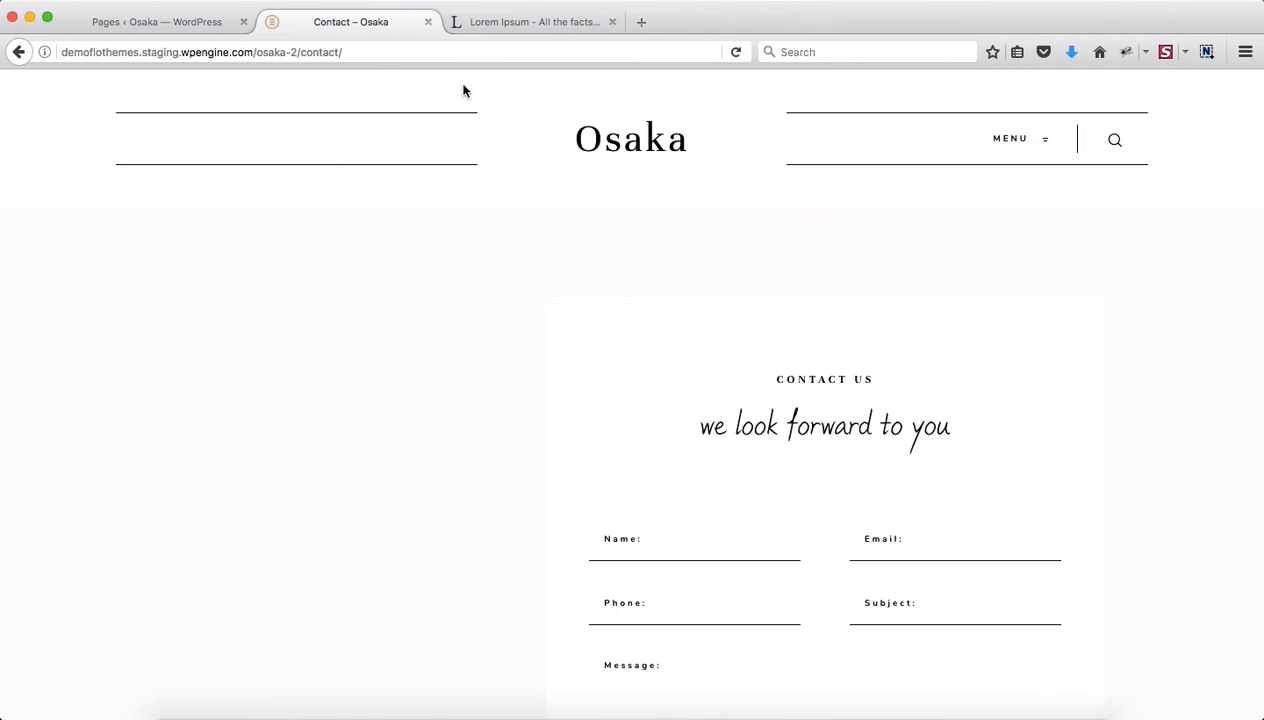
- Return to the admin pages list and open the editor for a new blog post in a new tab
{"action": "left_click", "coordinate": [161, 19]}
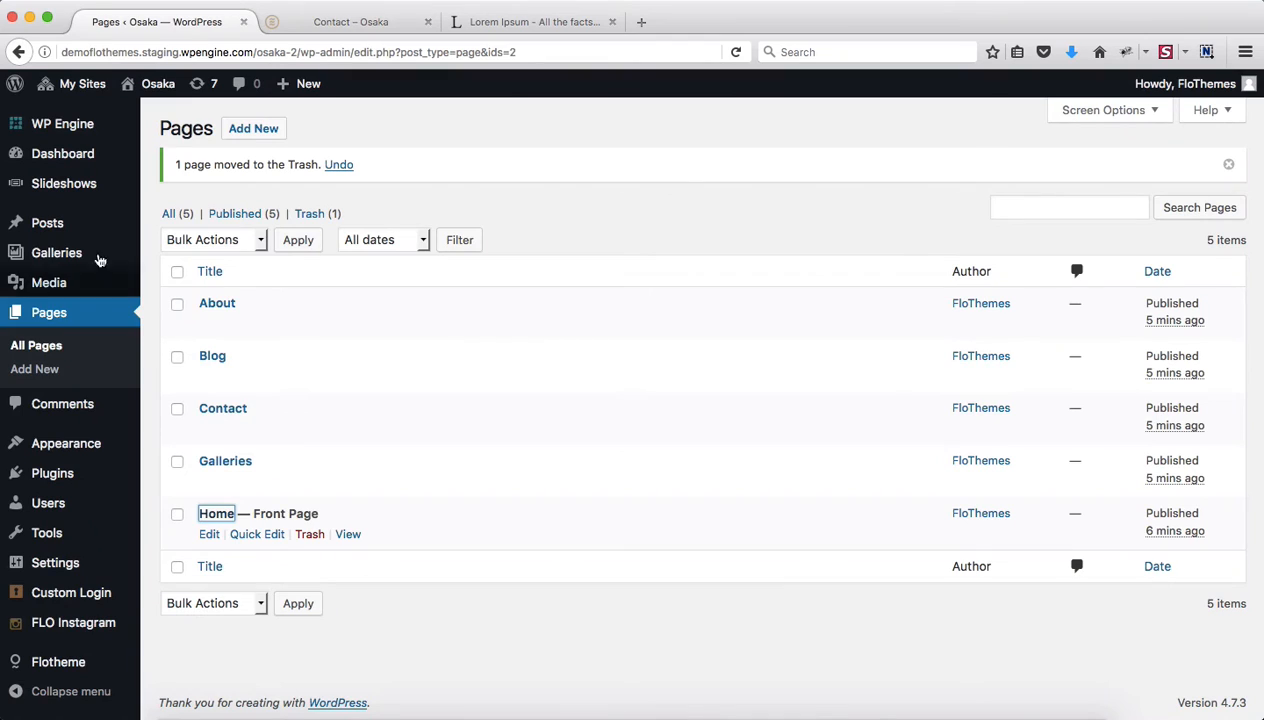
{"action": "mouse_move", "coordinate": [70, 234]}
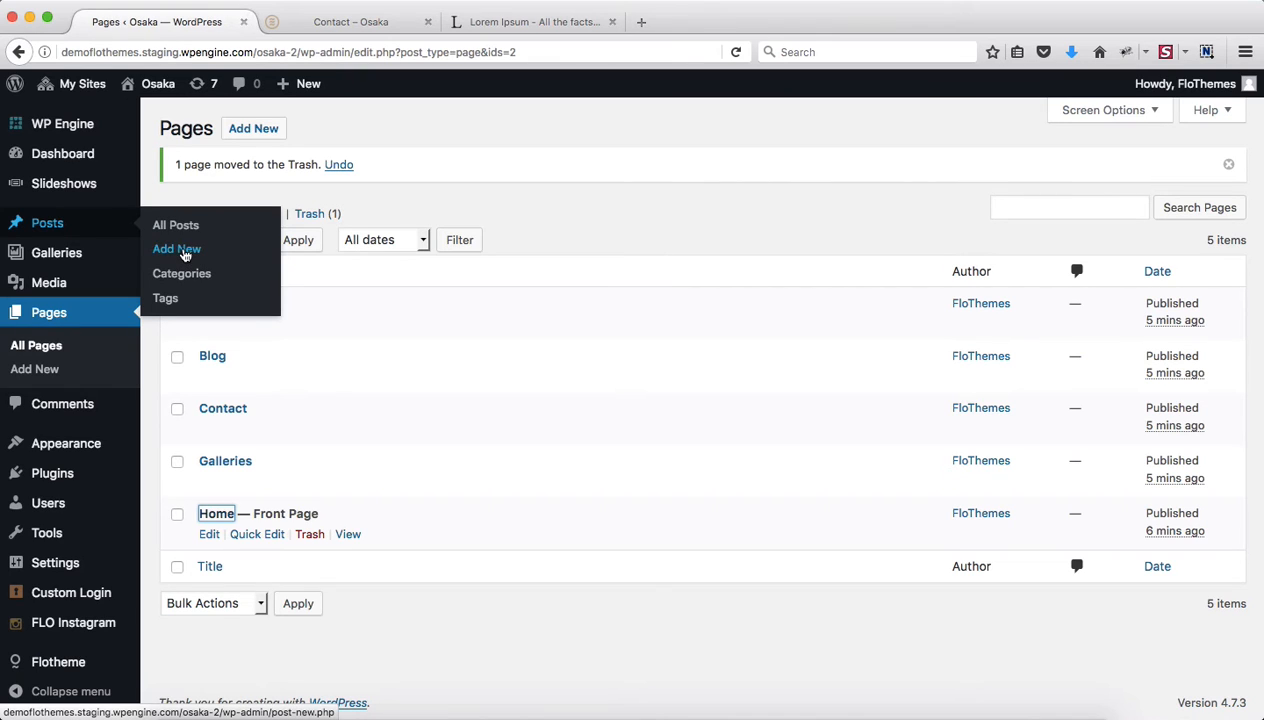
{"action": "left_click", "coordinate": [185, 252], "text": "super"}
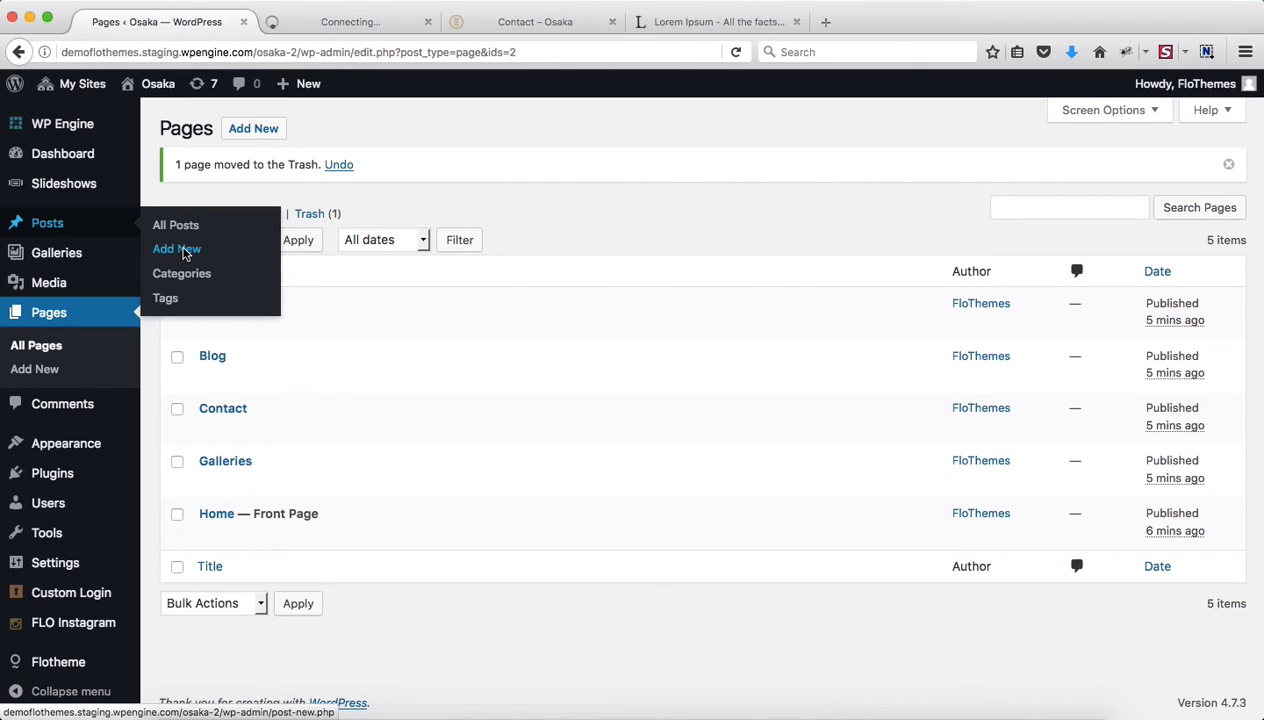
- Title the new post "Blog Post" and fill its body with the Lorem Ipsum paragraph and image HTML in text mode
{"action": "left_click", "coordinate": [311, 27]}
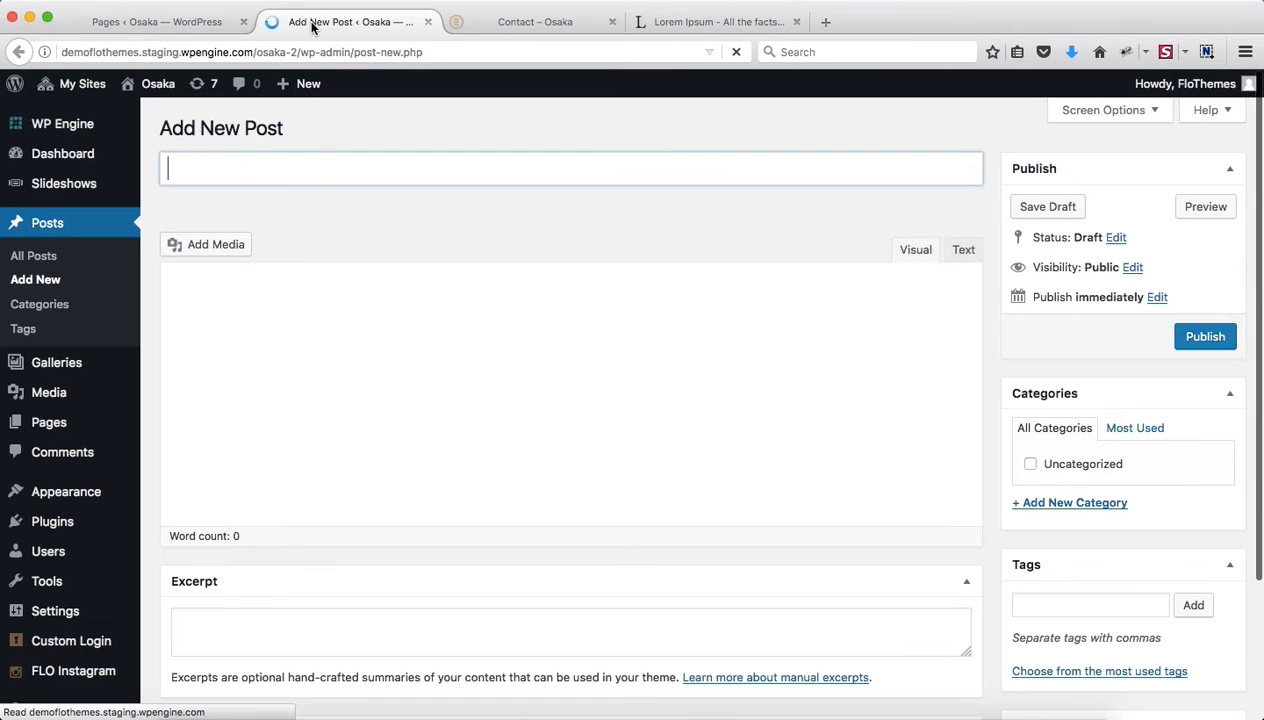
{"action": "type", "text": "Blog "}
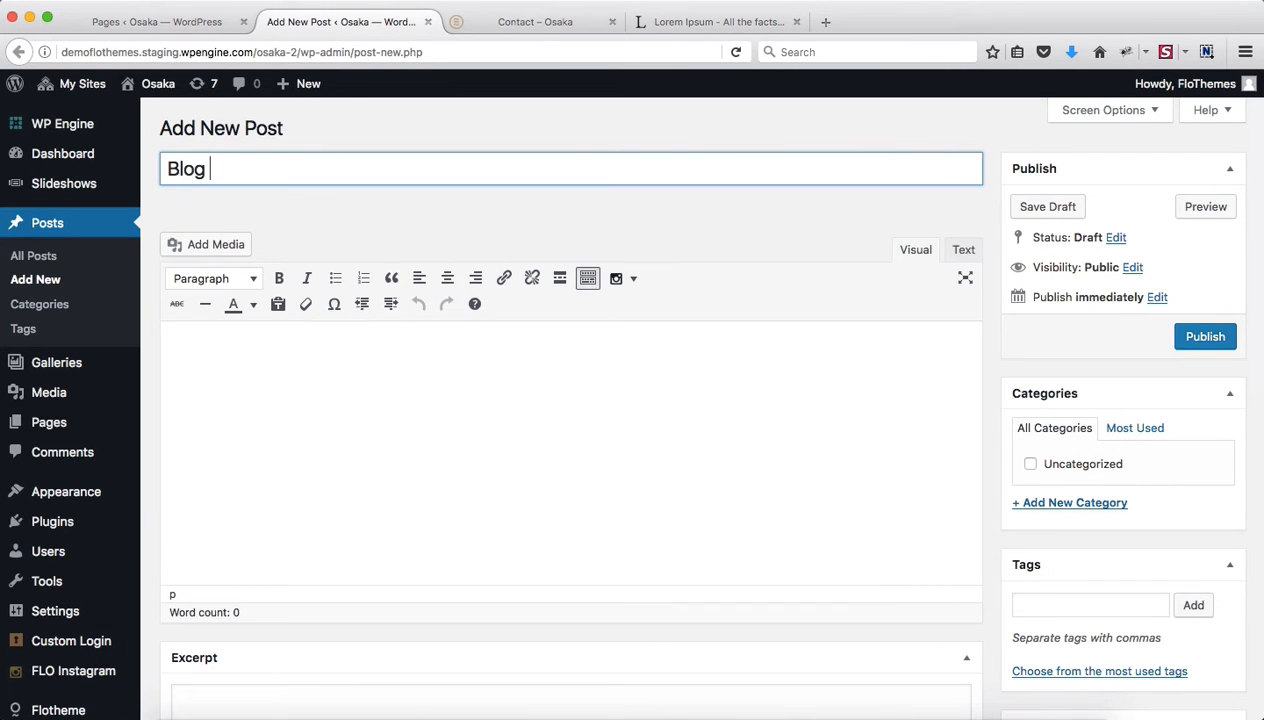
{"action": "type", "text": "Post"}
{"action": "left_click", "coordinate": [661, 407]}
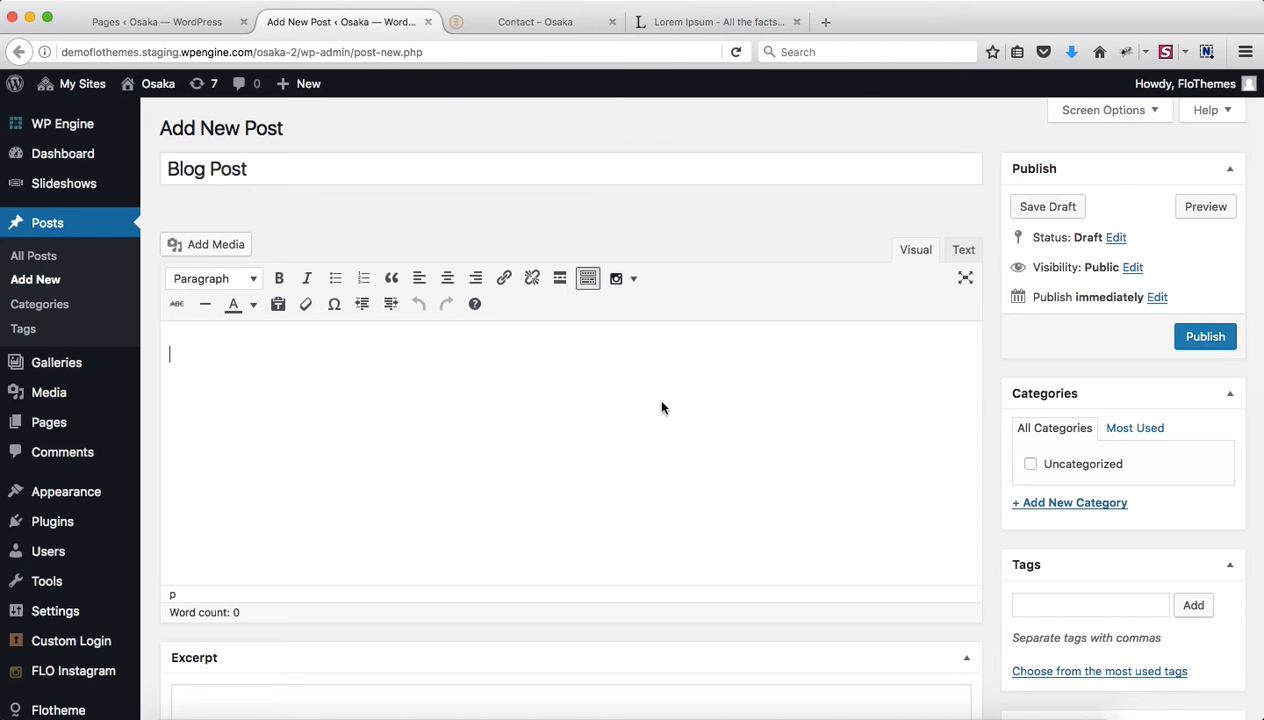
{"action": "left_click", "coordinate": [963, 249]}
{"action": "type", "text": "Lorem Ipsum is simply dummy text of the printing and typesetting industry. Lorem Ipsum has been the industry's standard dummy text ever since the 1500s, when an unknown printer took a galley of type and scrambled it to make a type specimen book. It has survived not only five centuries, but also the leap into electronic typesetting, remaining essentially unchanged. It was popularised in the 1960s with the release of Letraset sheets containing Lorem Ipsum passages, and more recently with desktop publishing software like Aldus PageMaker including versions of Lorem Ipsum."}
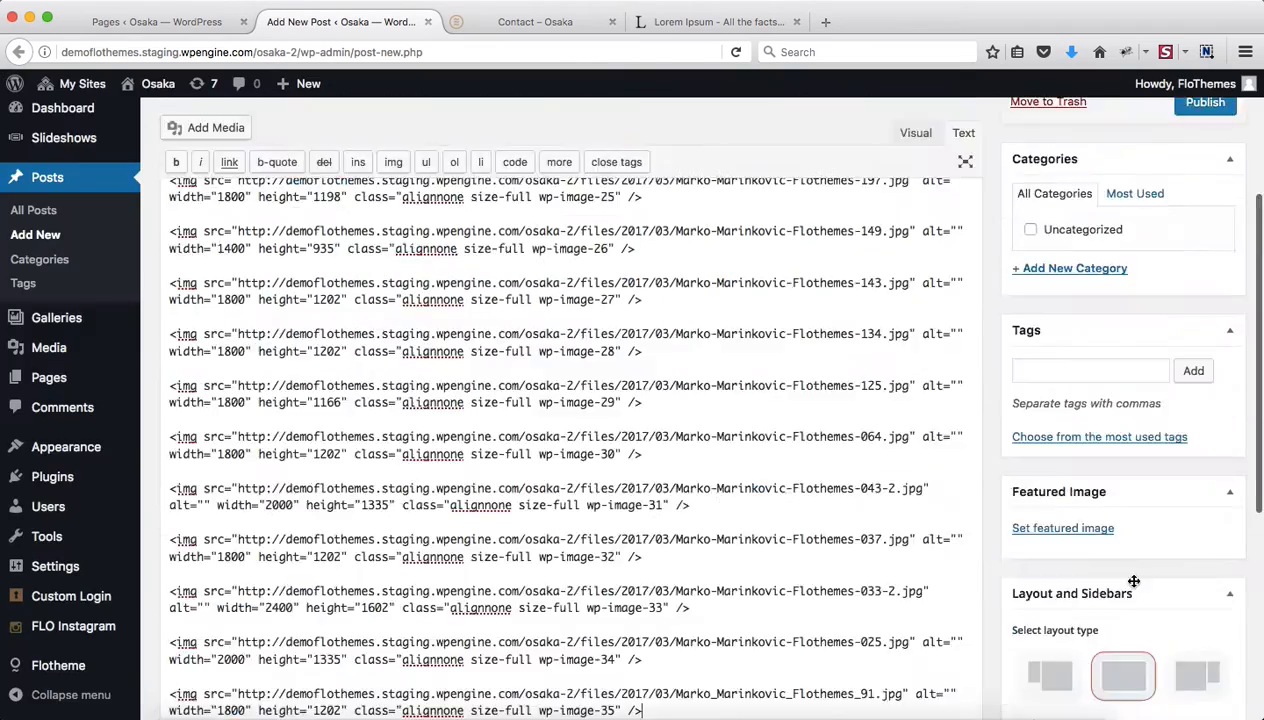
{"action": "scroll", "coordinate": [560, 450], "scroll_direction": "down", "scroll_amount": 3}
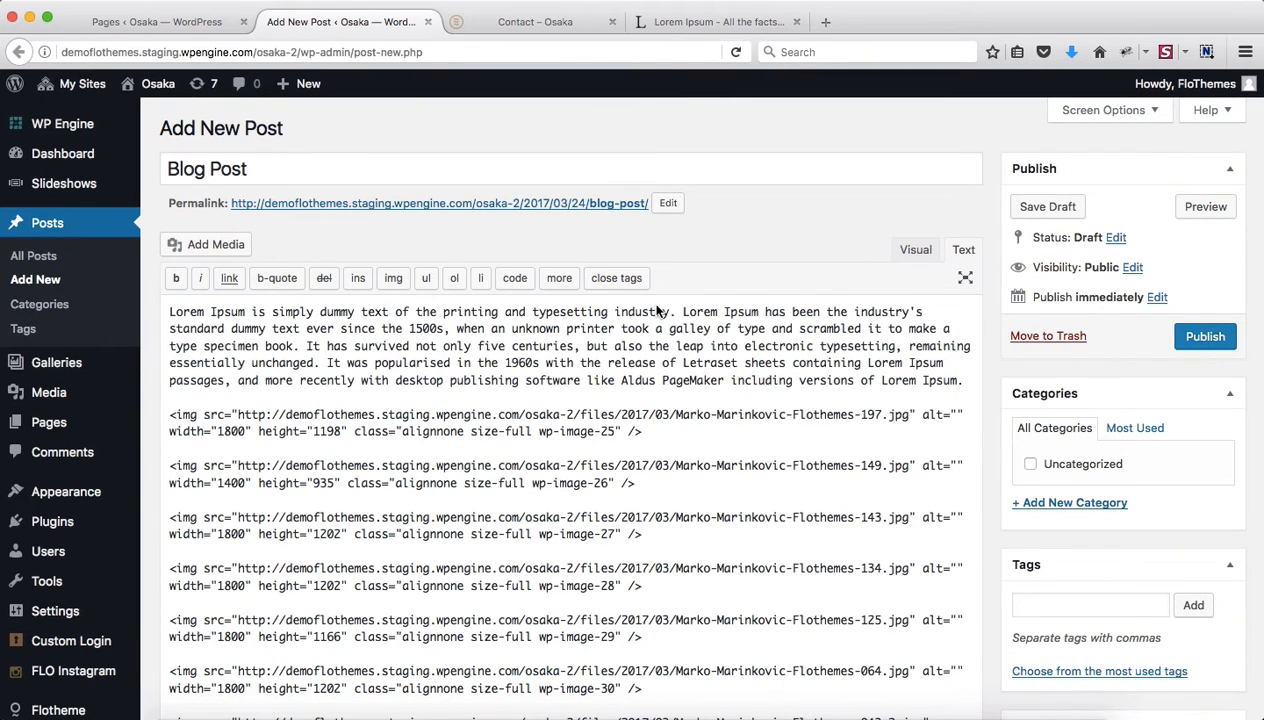
- Create a new category named "Weddings" from within the post editor
{"action": "scroll", "coordinate": [990, 405], "scroll_direction": "down", "scroll_amount": 2}
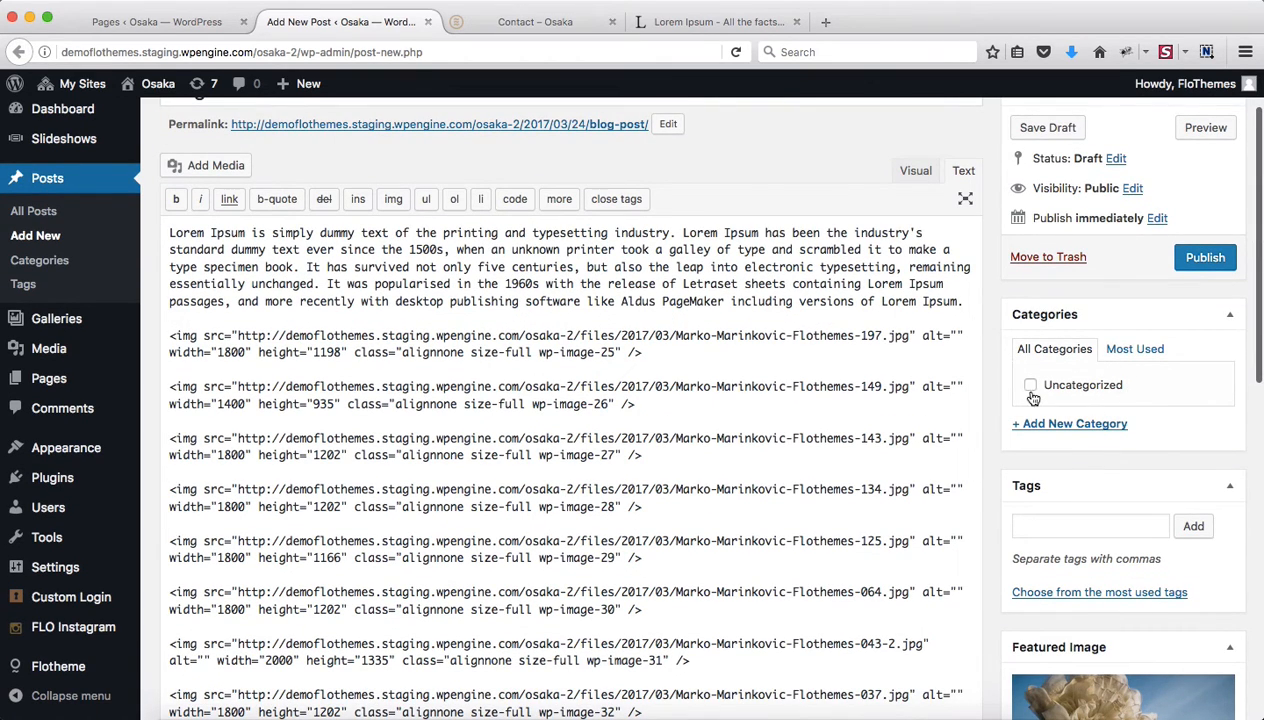
{"action": "left_click", "coordinate": [1073, 425]}
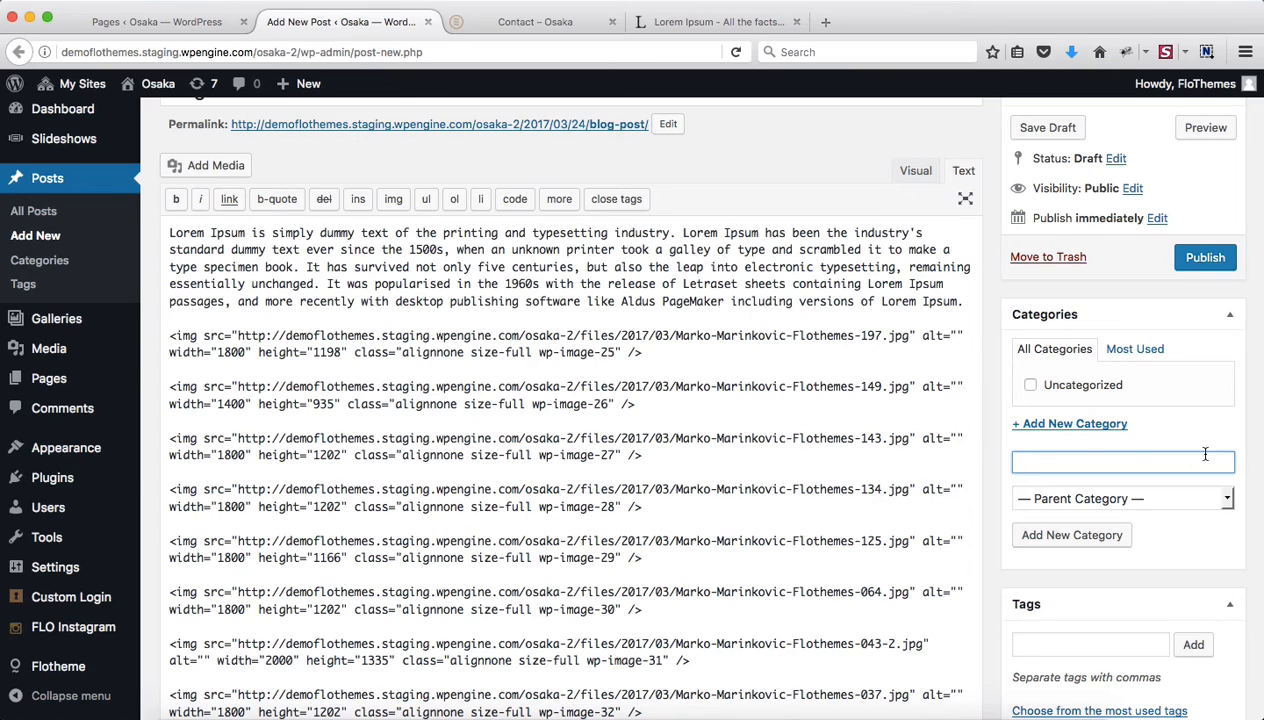
{"action": "type", "text": "Weddings"}
{"action": "left_click", "coordinate": [1066, 533]}
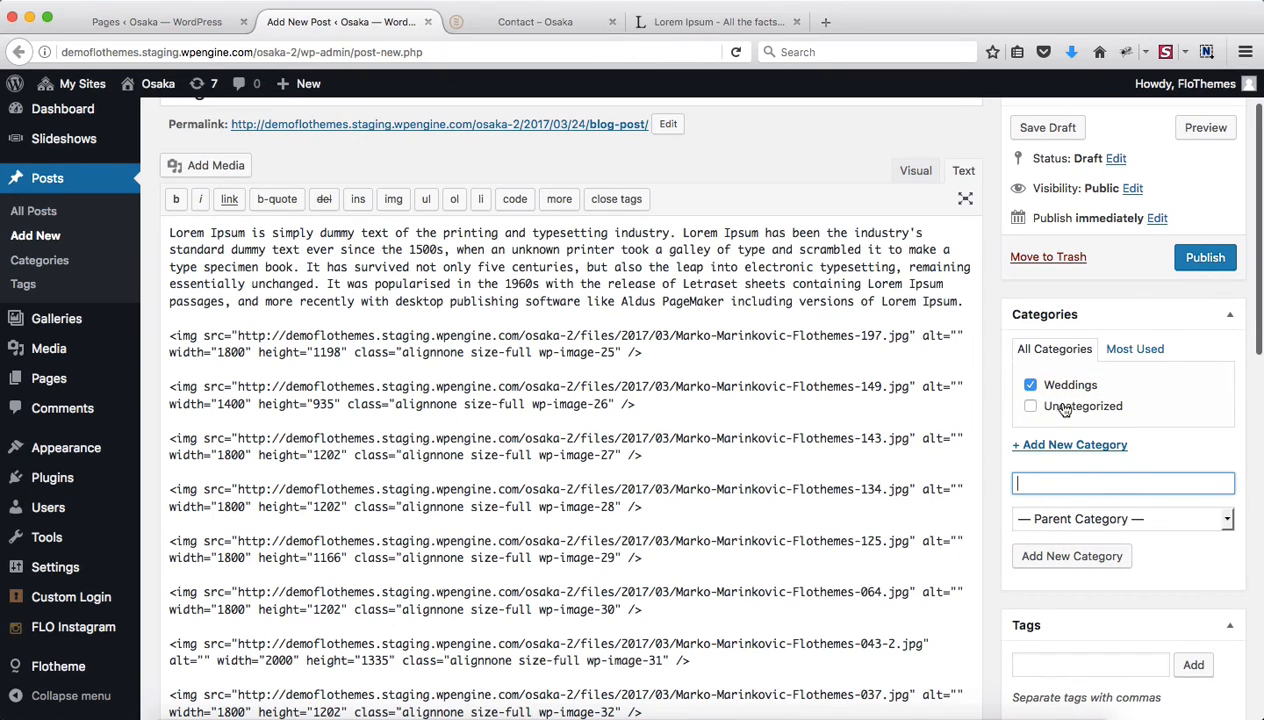
- Create another post category named "Personal" without leaving the editor
{"action": "type", "text": "Per"}
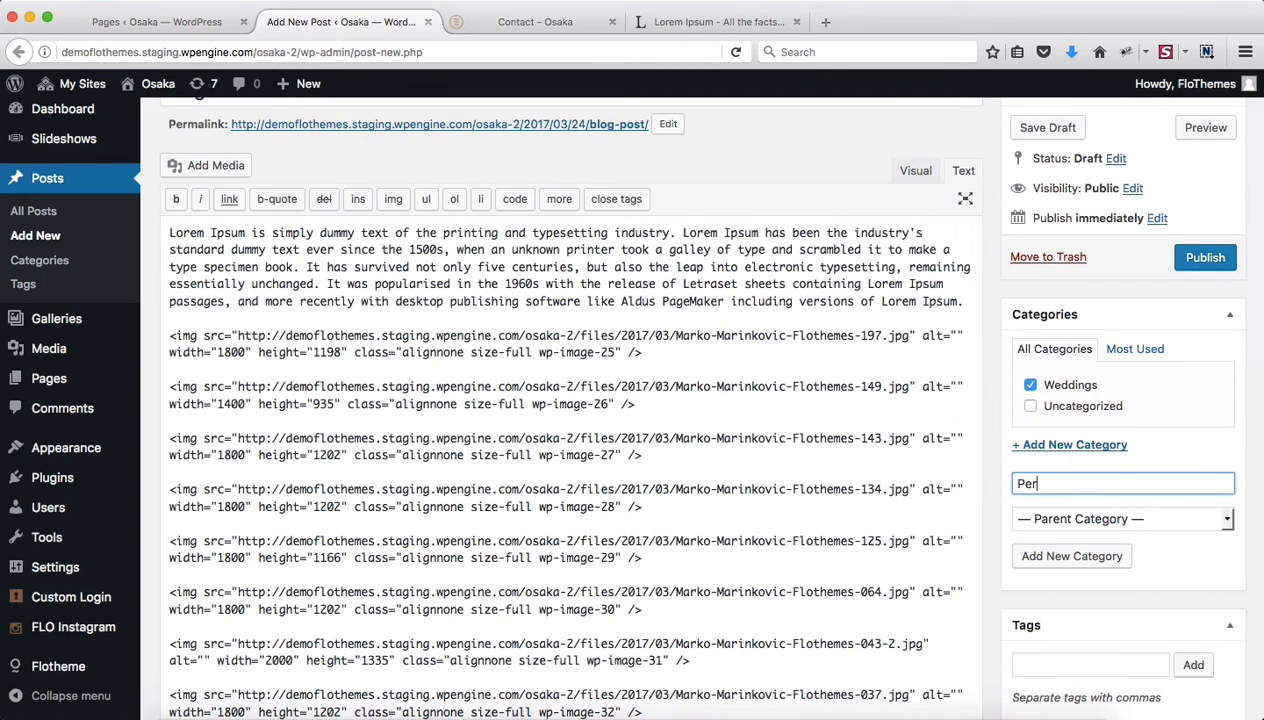
{"action": "type", "text": "soan"}
{"action": "type", "text": "l"}
{"action": "key", "text": "BackSpace"}
{"action": "key", "text": "BackSpace"}
{"action": "key", "text": "BackSpace"}
{"action": "type", "text": "nal"}
{"action": "left_click", "coordinate": [1065, 566]}
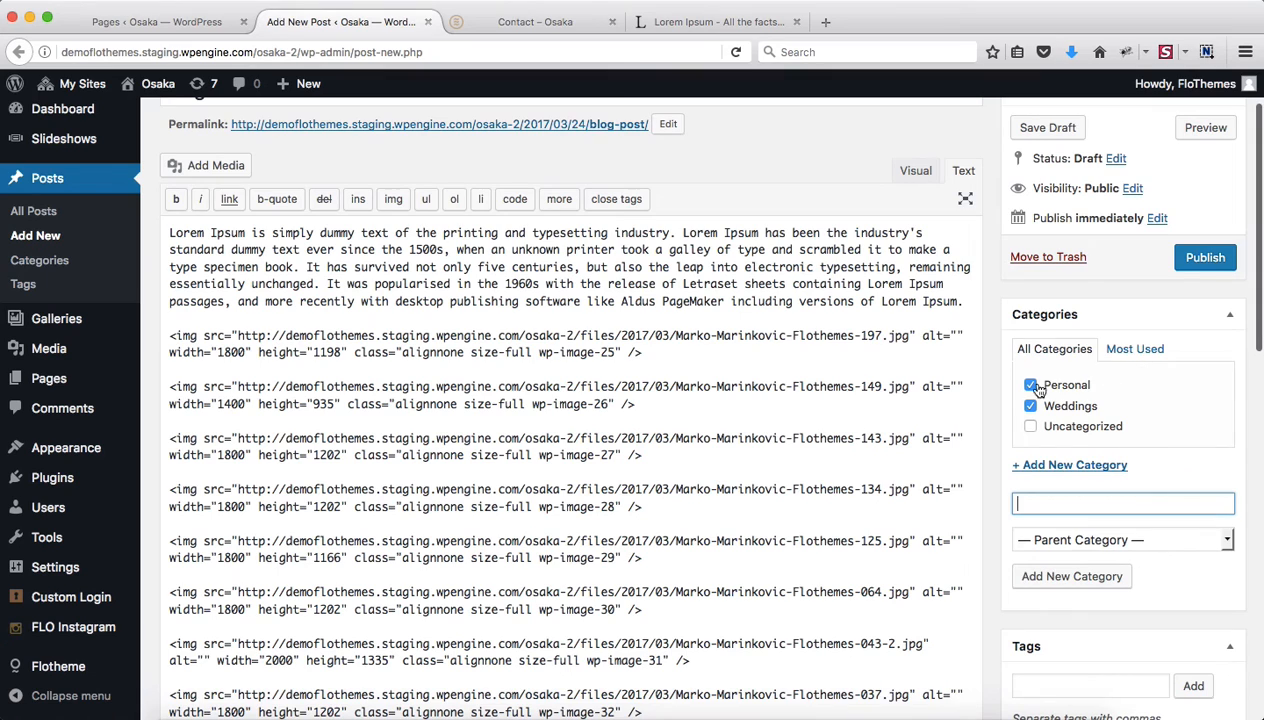
- Remove the post from the Personal category, leaving only Weddings assigned, and publish it
{"action": "scroll", "coordinate": [670, 376], "scroll_direction": "up", "scroll_amount": 2}
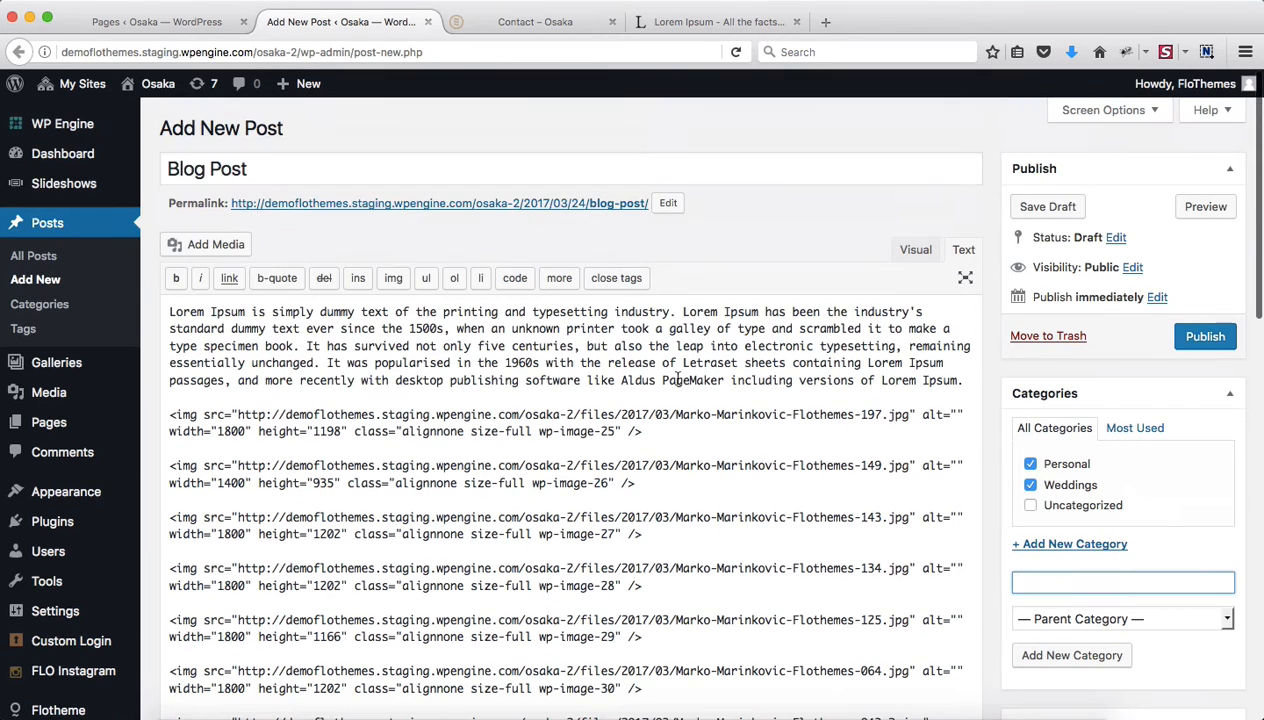
{"action": "left_click", "coordinate": [1030, 466]}
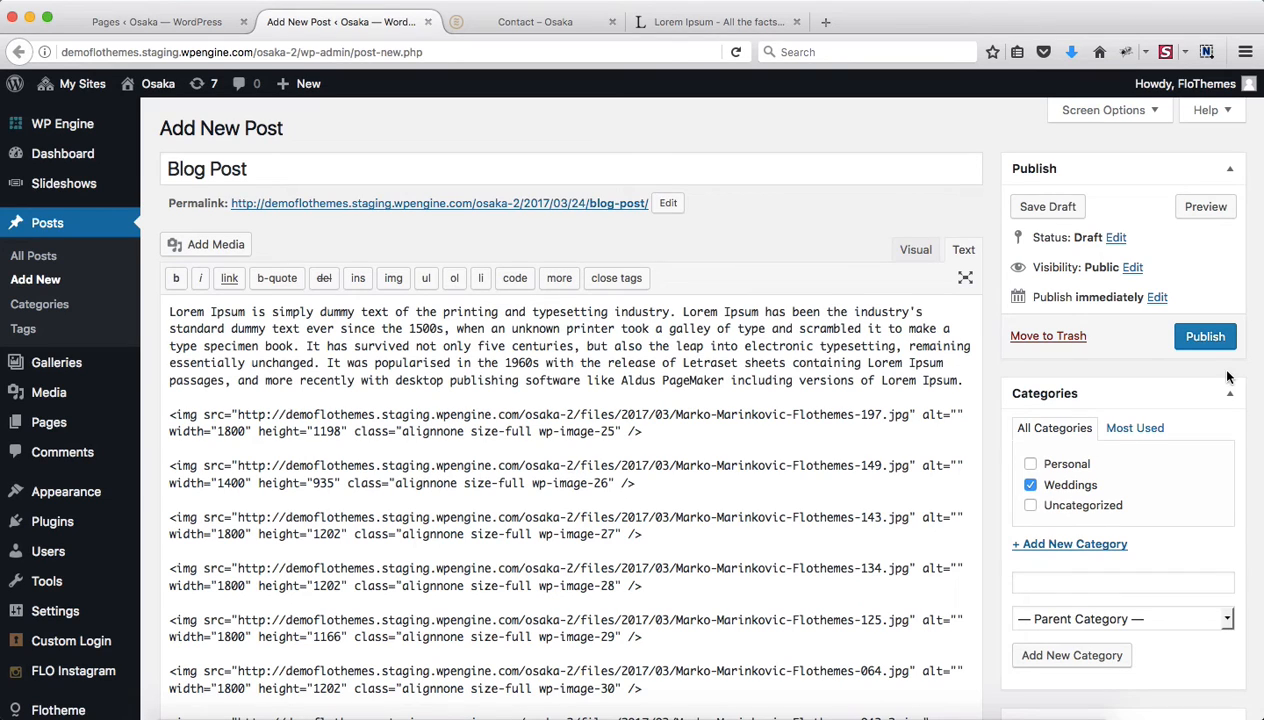
{"action": "left_click", "coordinate": [1203, 337]}
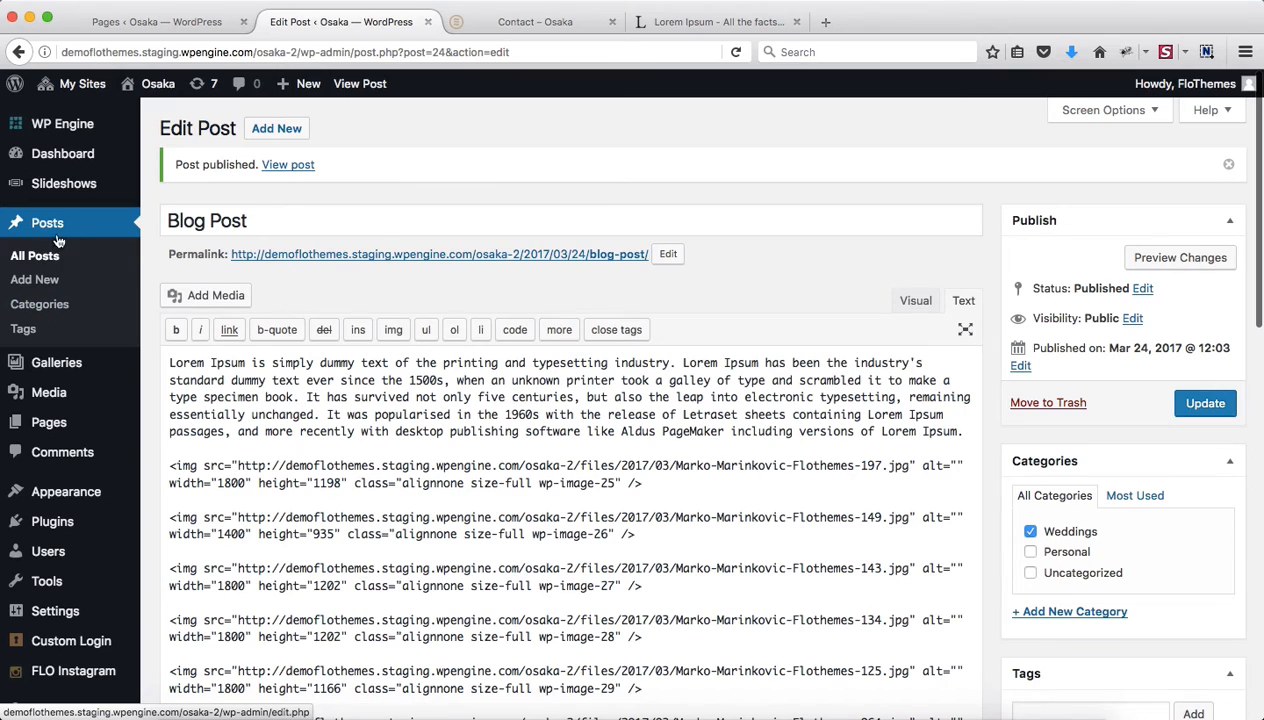
- Open the post categories page in a new tab and compare its list with the categories in the post editor
{"action": "left_click", "coordinate": [55, 312], "text": "super"}
{"action": "key", "text": "ctrl+Tab"}
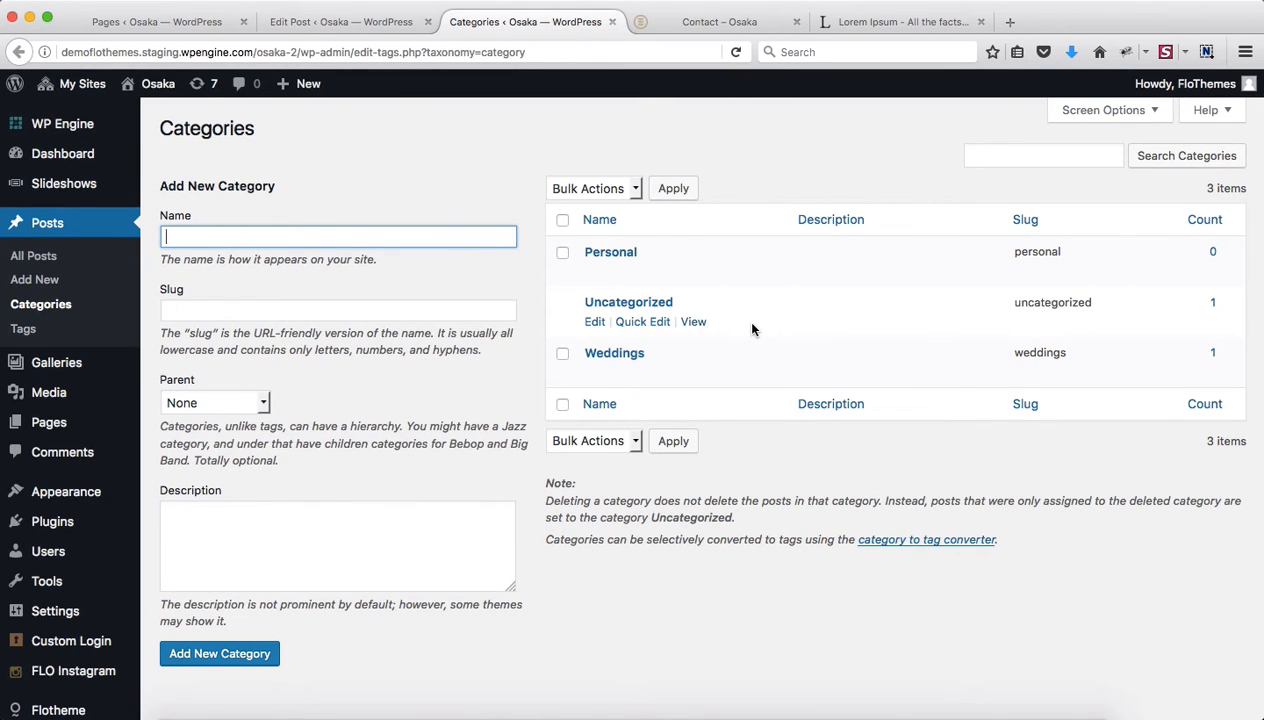
{"action": "key", "text": "ctrl+shift+Tab"}
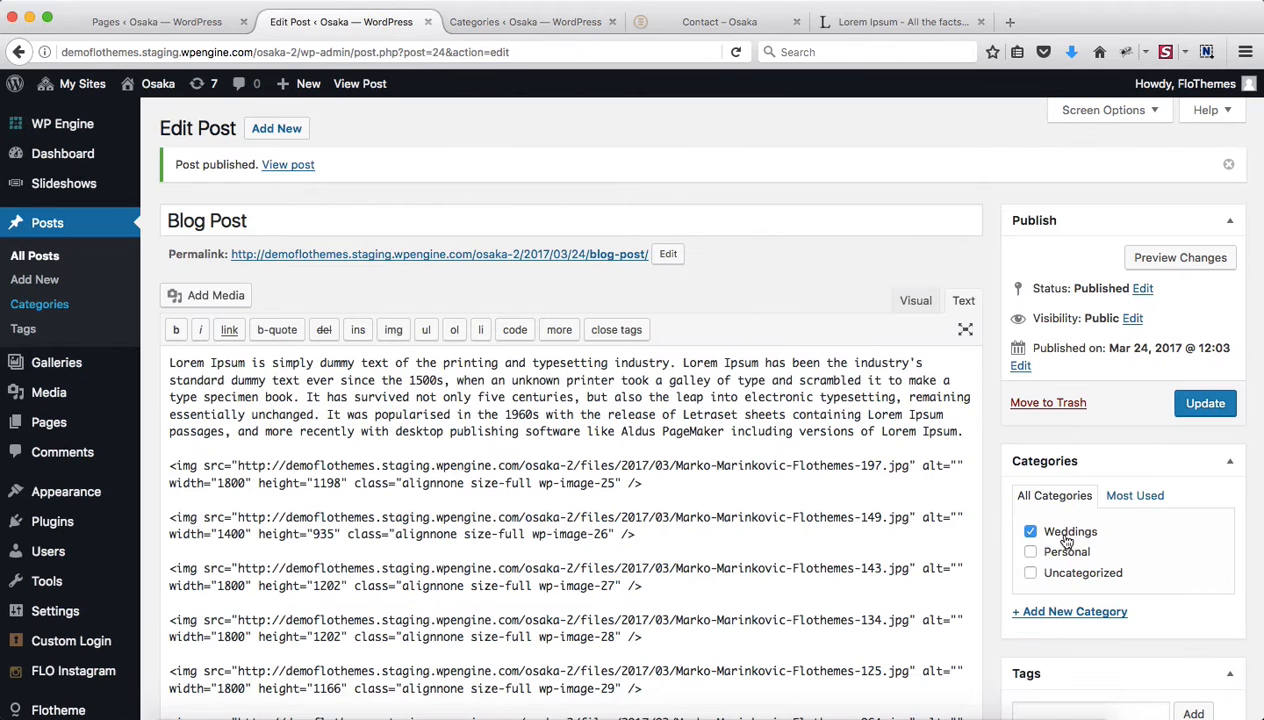
{"action": "key", "text": "ctrl+Tab"}
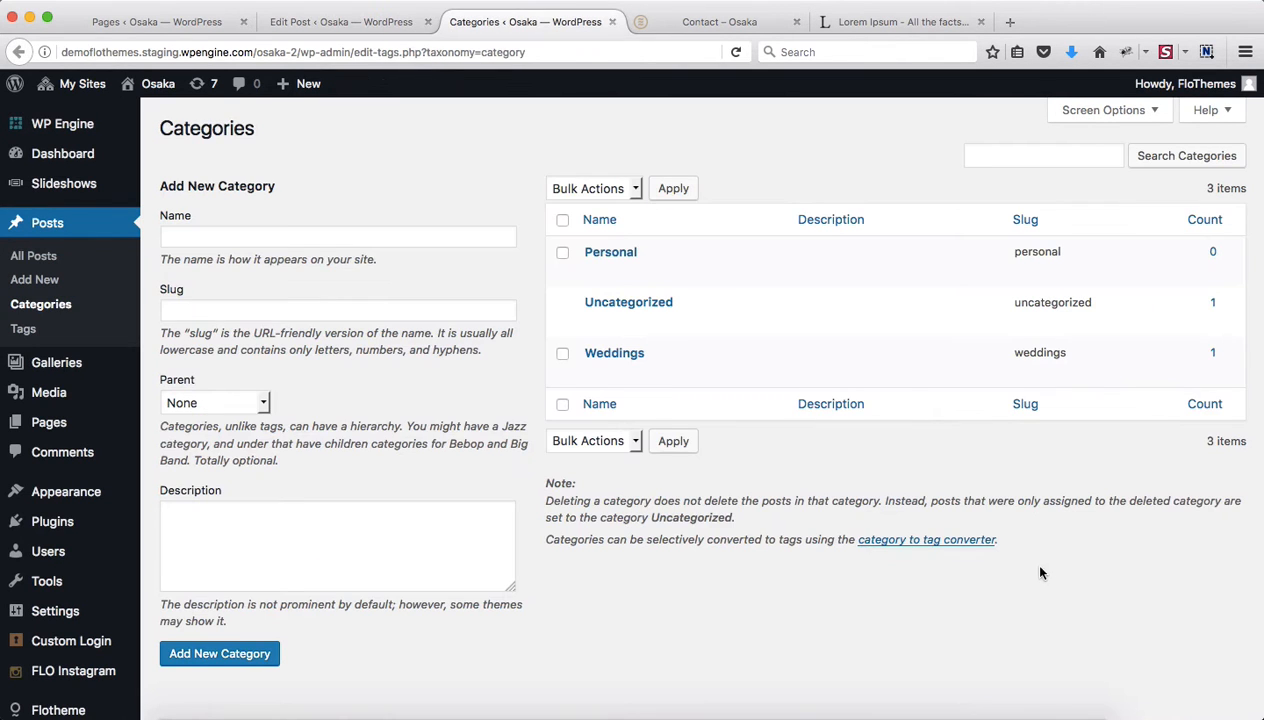
{"action": "mouse_move", "coordinate": [626, 256]}
- Add a category named "Title" on the post categories page
{"action": "left_click", "coordinate": [240, 239]}
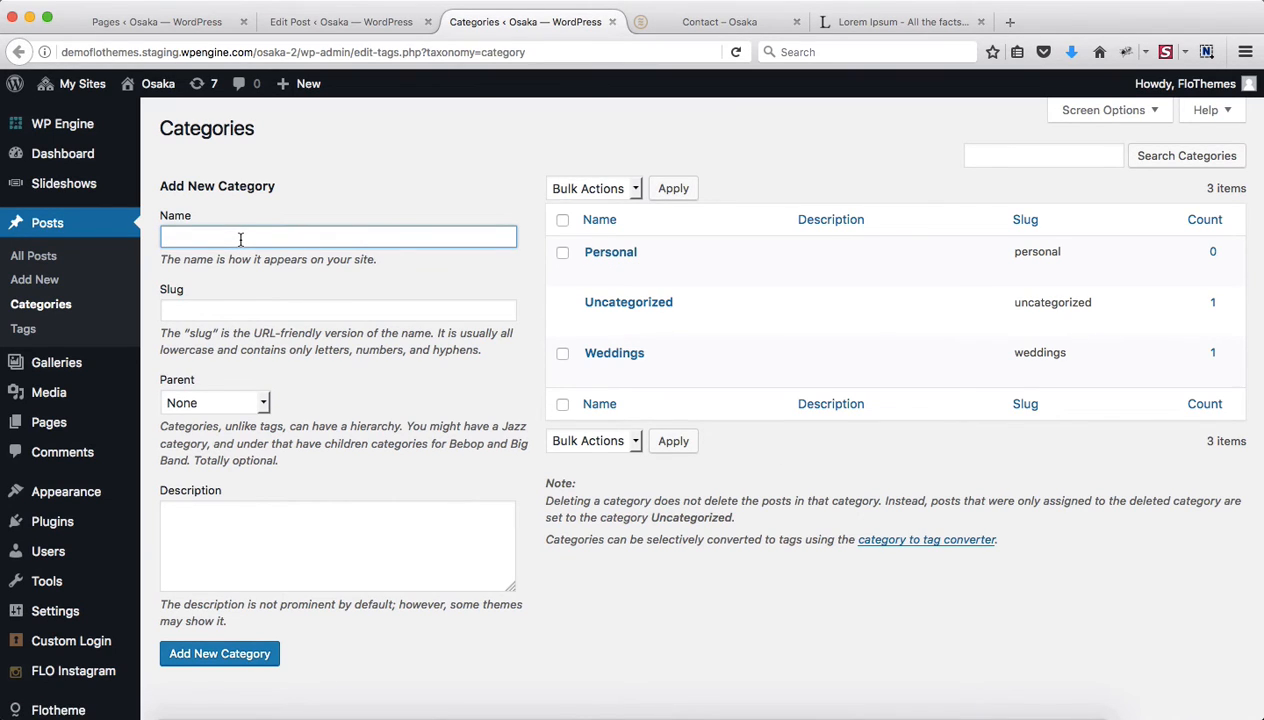
{"action": "type", "text": "Title"}
{"action": "left_click", "coordinate": [189, 657]}
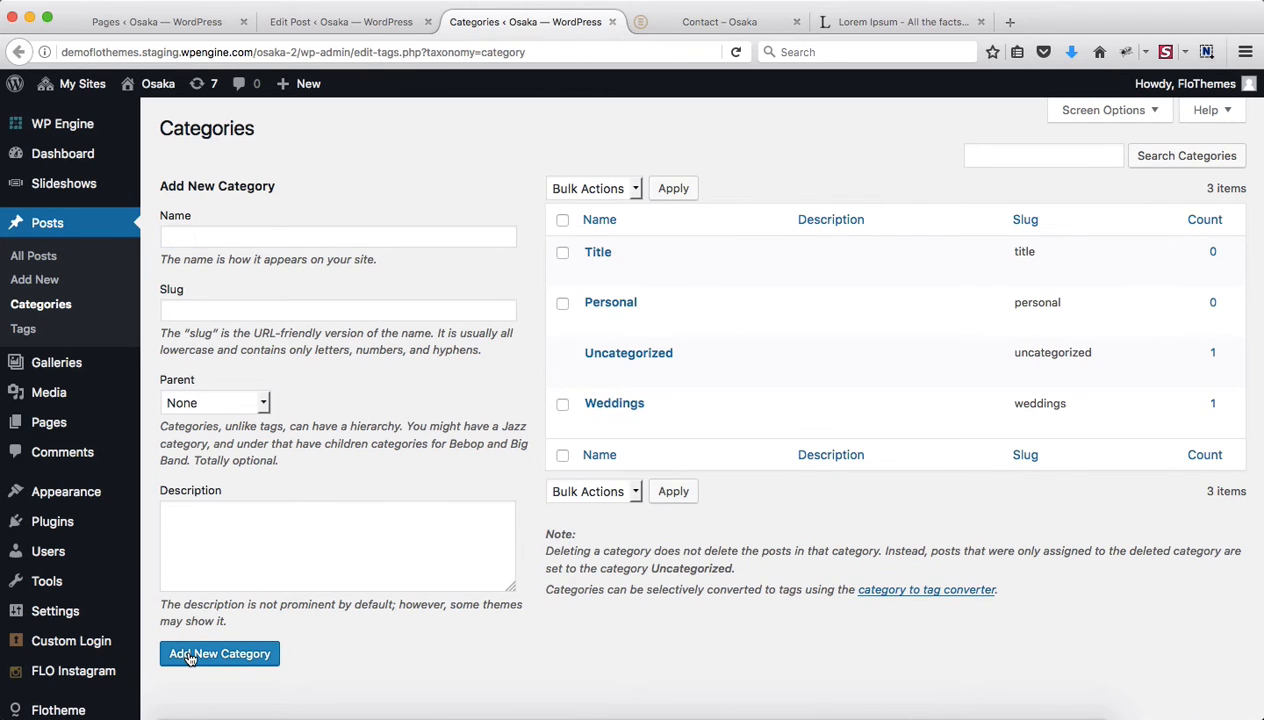
- Look at the slug and parent options for new categories, and close the Categories tab
{"action": "left_click", "coordinate": [220, 309]}
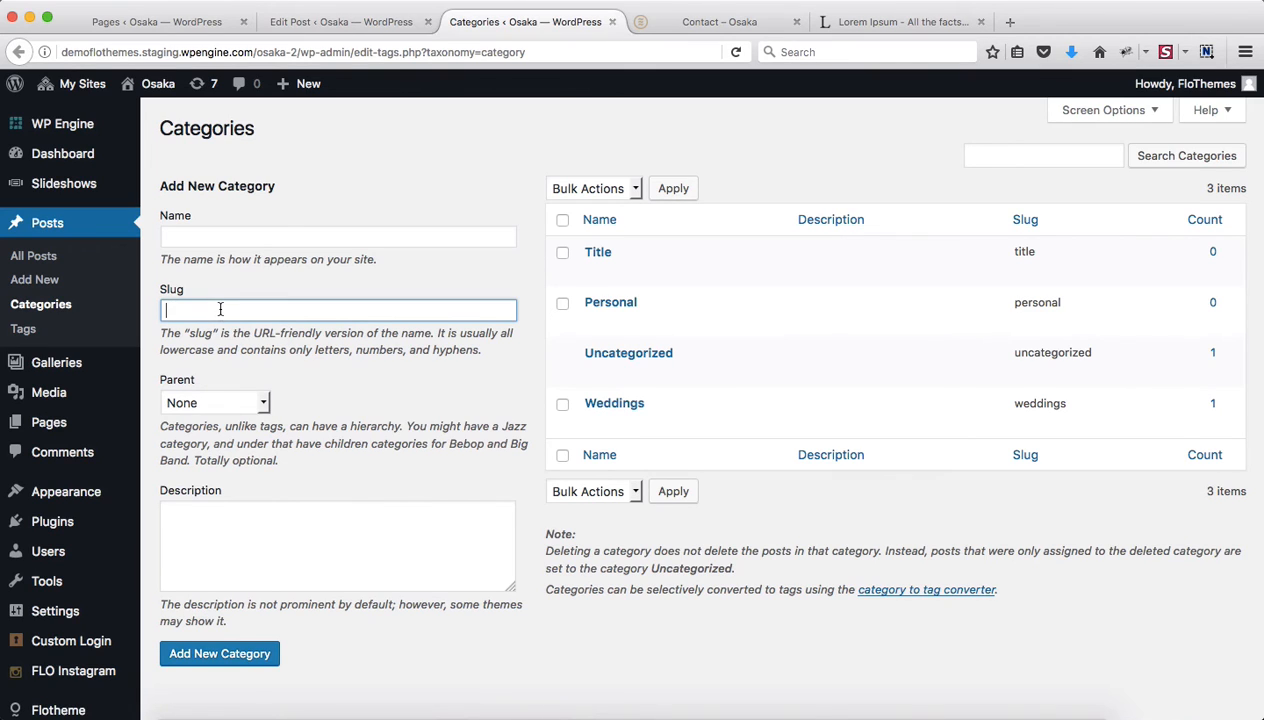
{"action": "left_click", "coordinate": [229, 406]}
{"action": "left_click", "coordinate": [369, 404]}
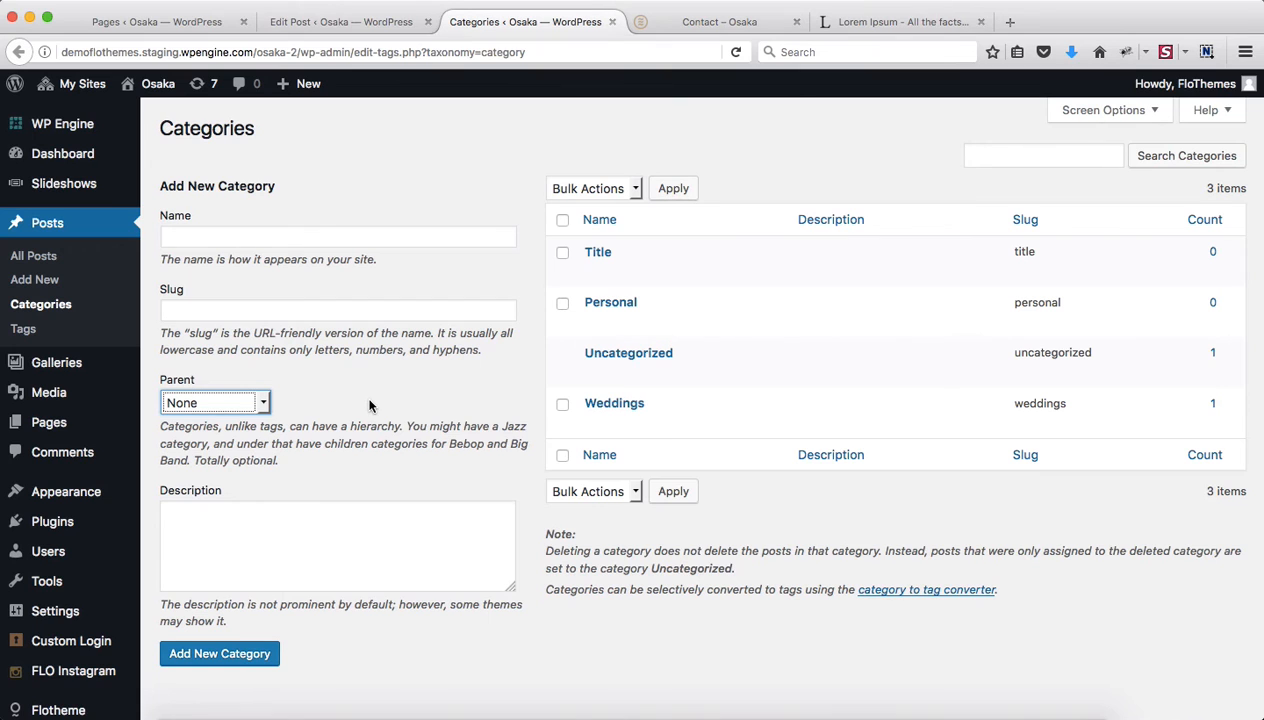
{"action": "key", "text": "super+w"}
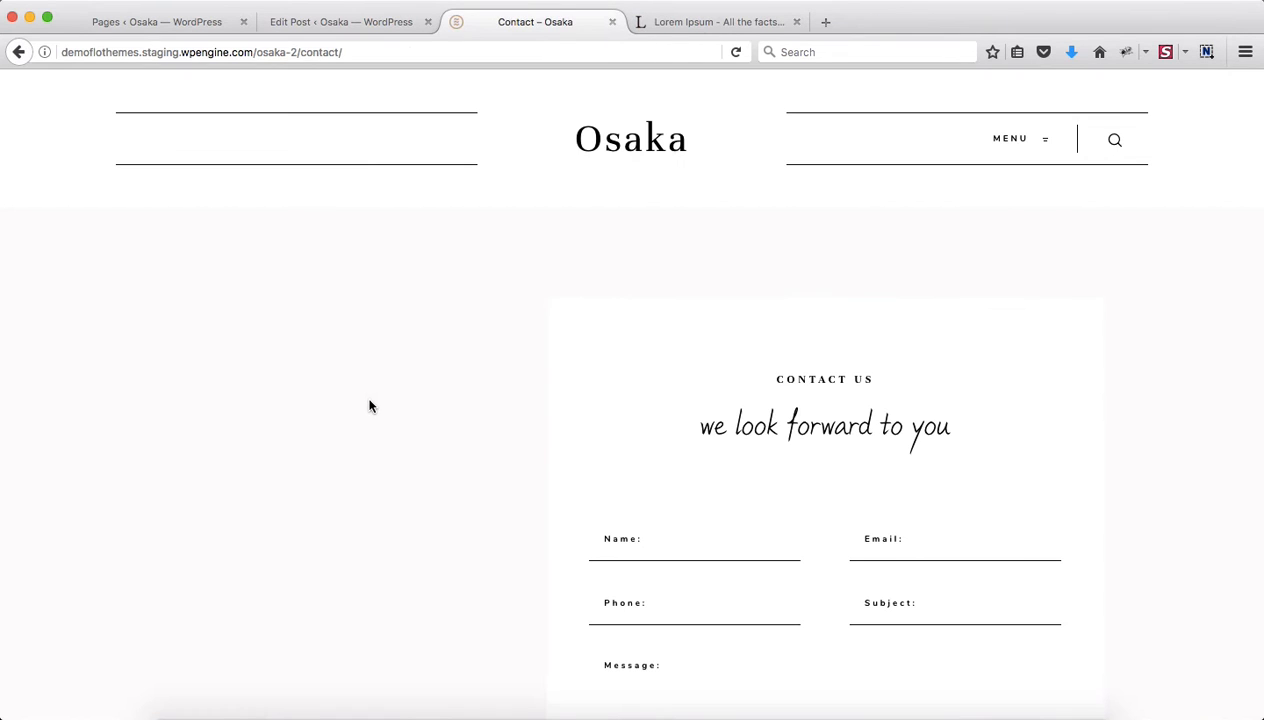
- Open the list of all posts and move the "Hello world!" post to the trash
{"action": "key", "text": "ctrl+shift+Tab"}
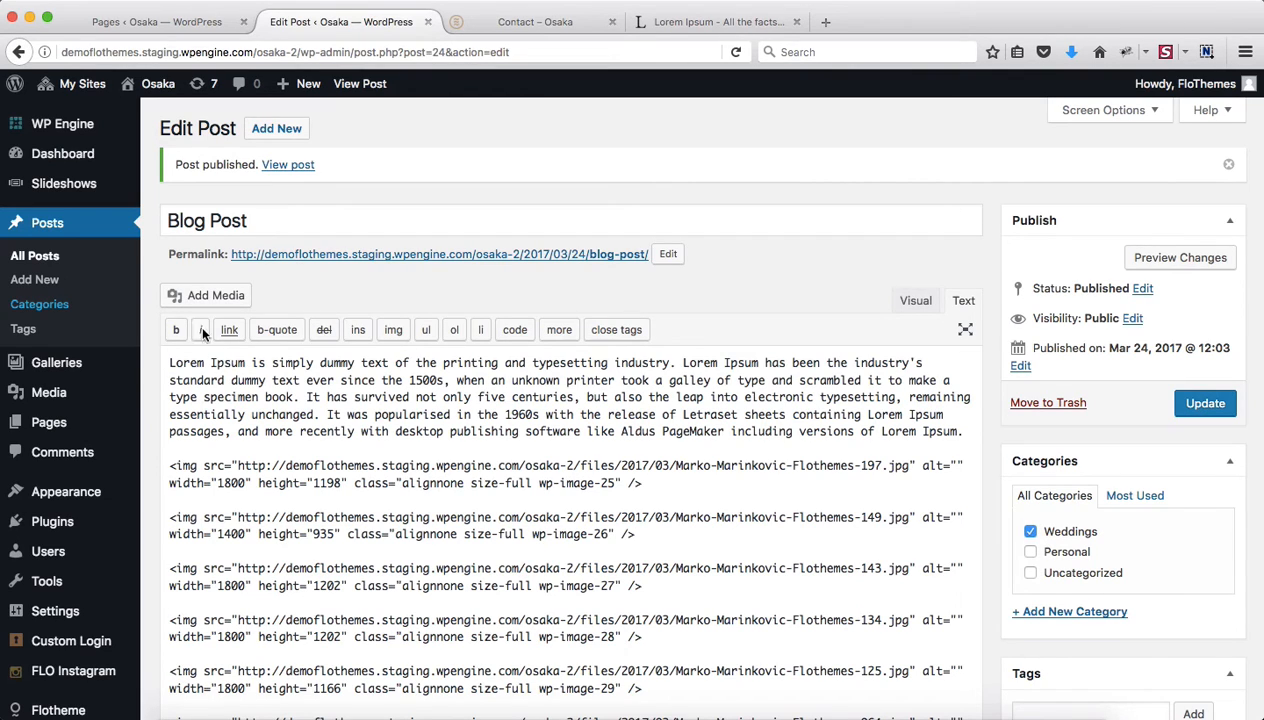
{"action": "left_click", "coordinate": [60, 258]}
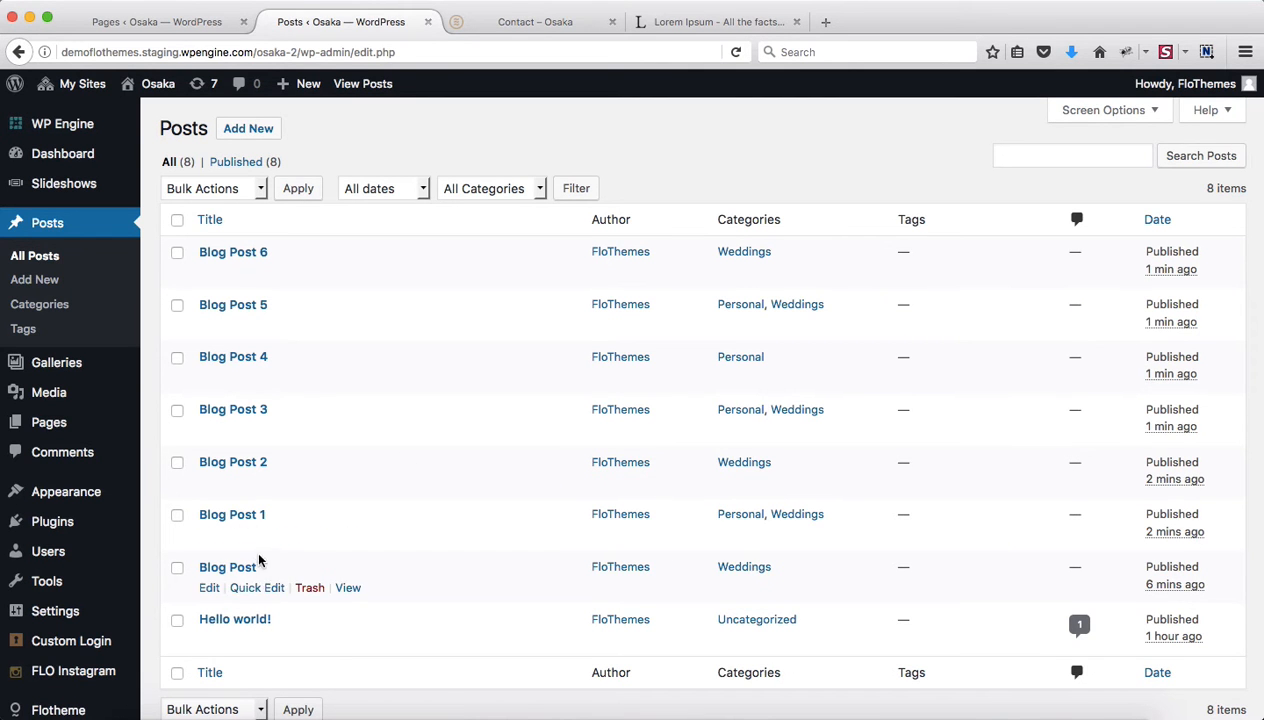
{"action": "mouse_move", "coordinate": [293, 330]}
{"action": "scroll", "coordinate": [291, 330], "scroll_direction": "down", "scroll_amount": 2}
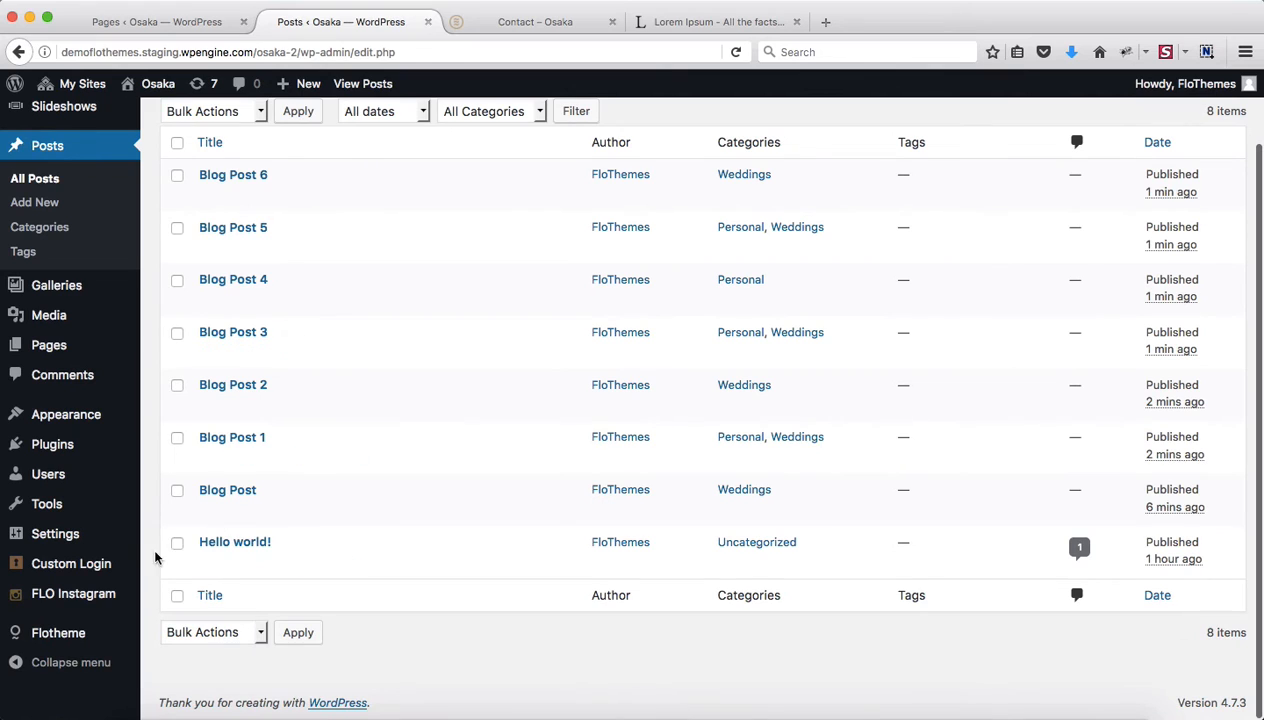
{"action": "mouse_move", "coordinate": [200, 545]}
{"action": "left_click", "coordinate": [309, 565]}
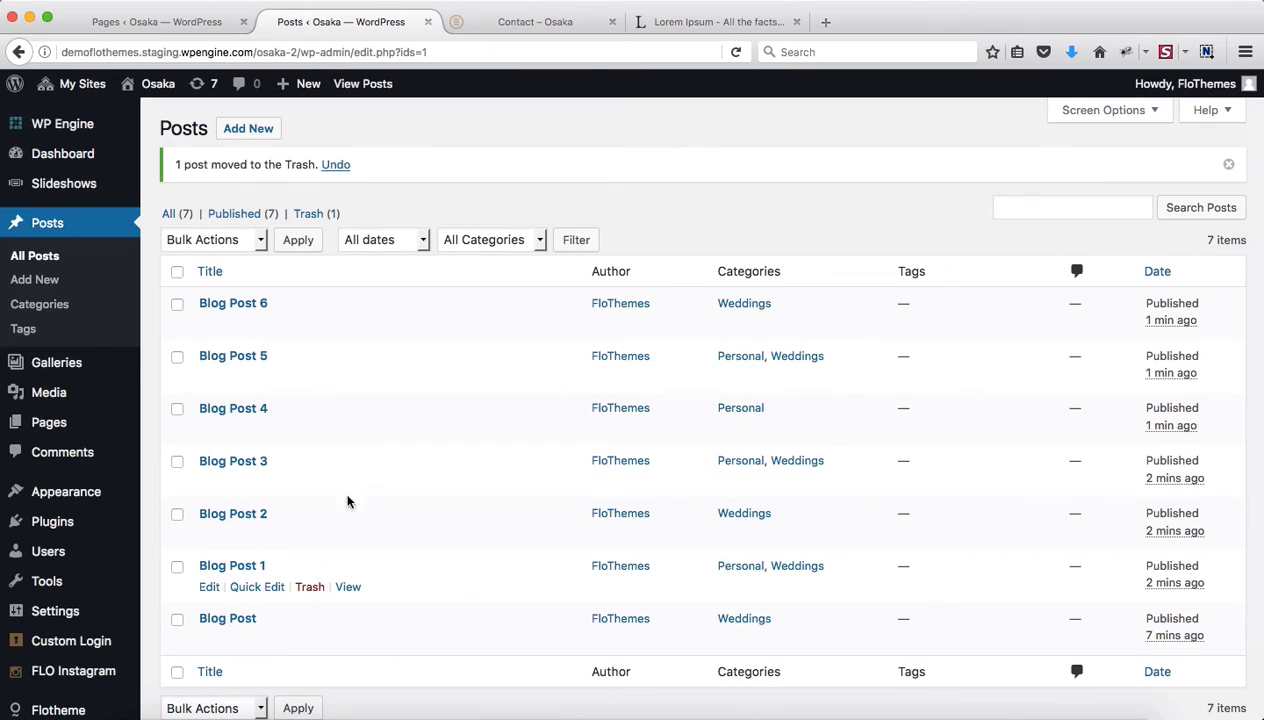
- Review the published posts on the live site's Blog page, and go to its Galleries page
{"action": "left_click", "coordinate": [516, 24]}
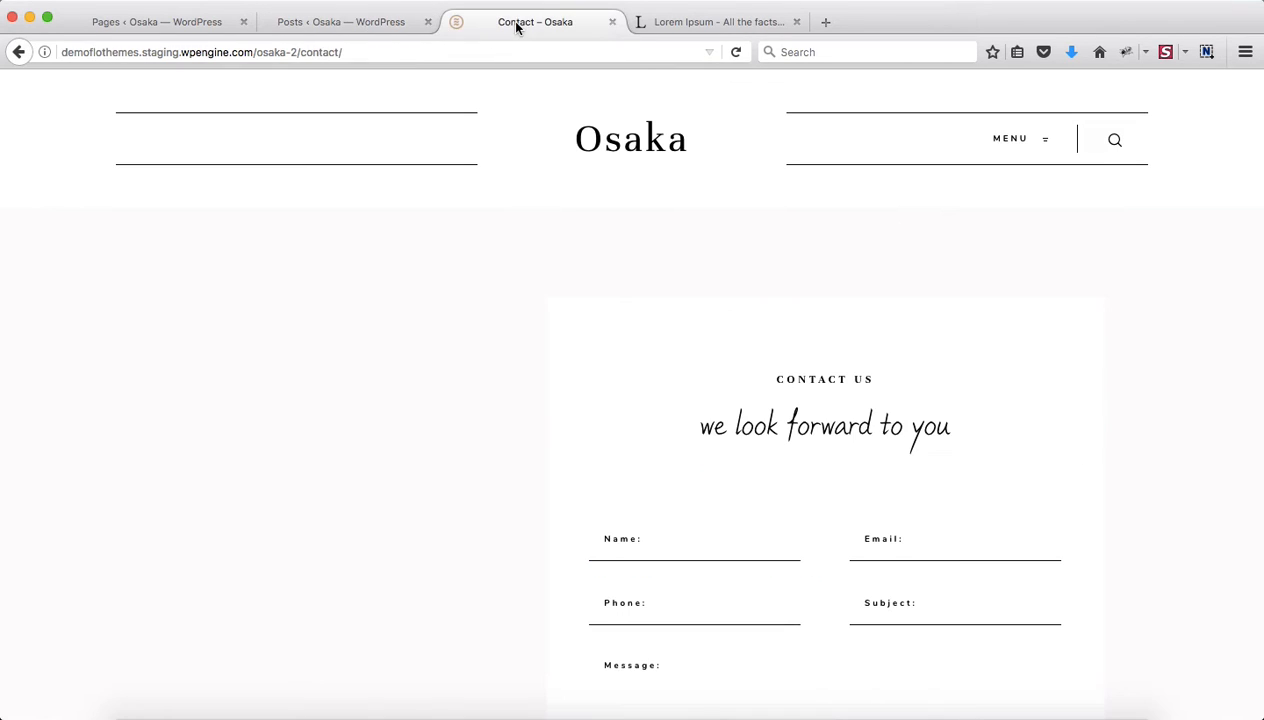
{"action": "left_click", "coordinate": [1030, 149]}
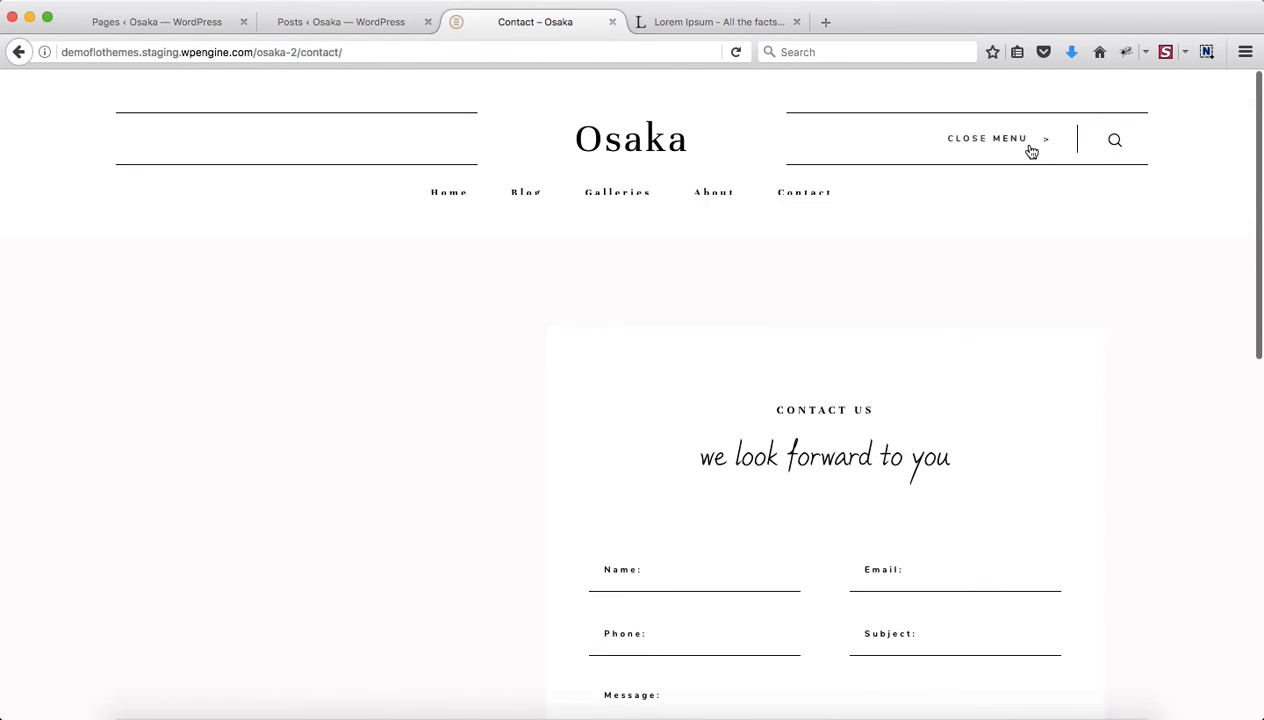
{"action": "left_click", "coordinate": [526, 205]}
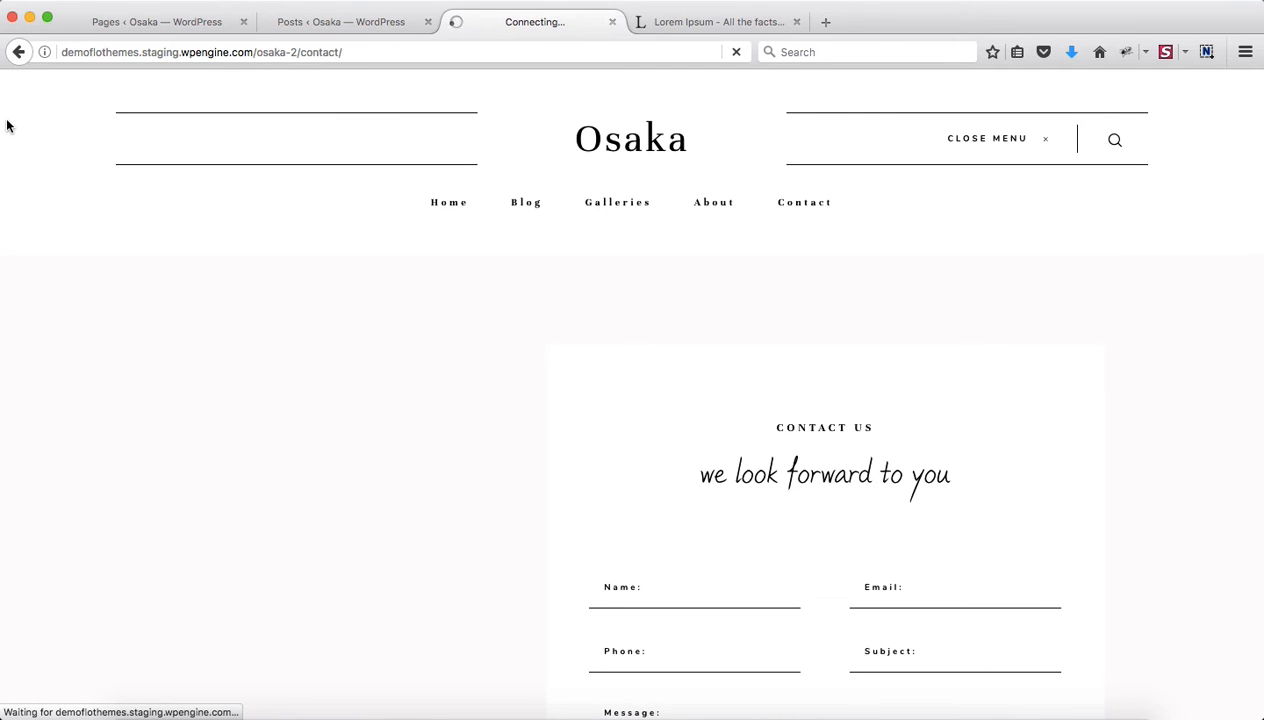
{"action": "scroll", "coordinate": [112, 234], "scroll_direction": "down", "scroll_amount": 5}
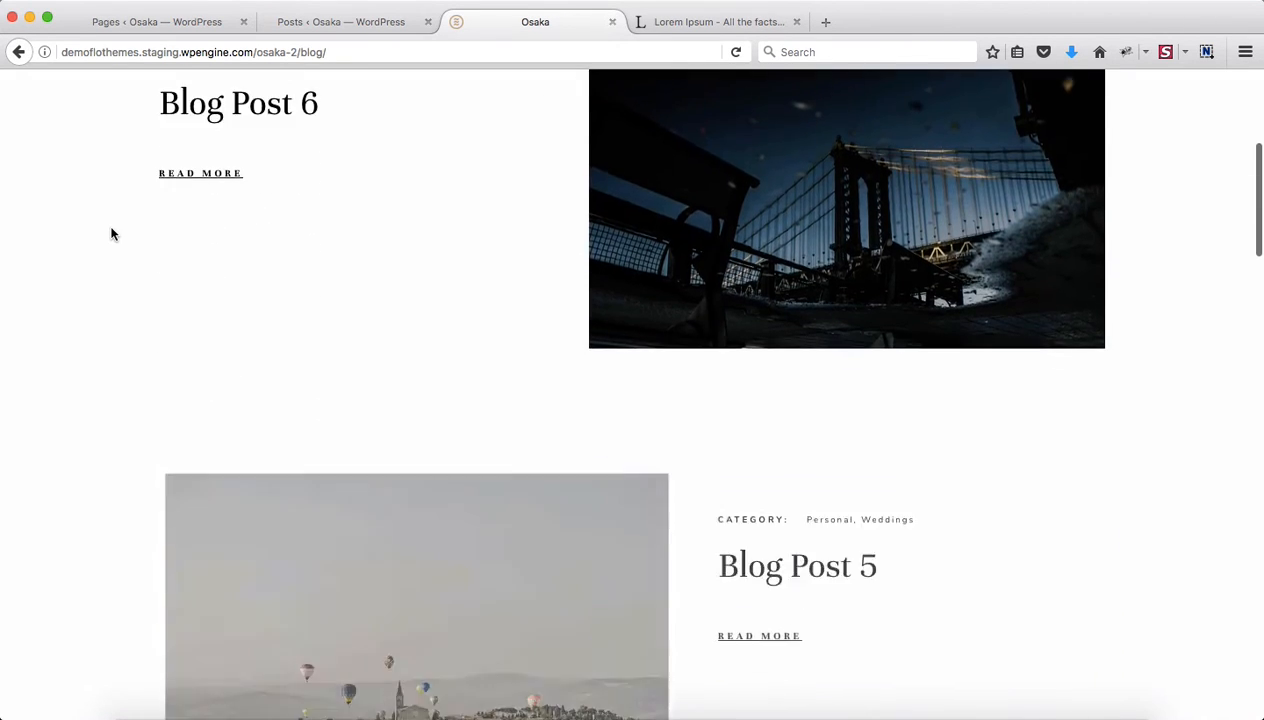
{"action": "scroll", "coordinate": [112, 234], "scroll_direction": "down", "scroll_amount": 12}
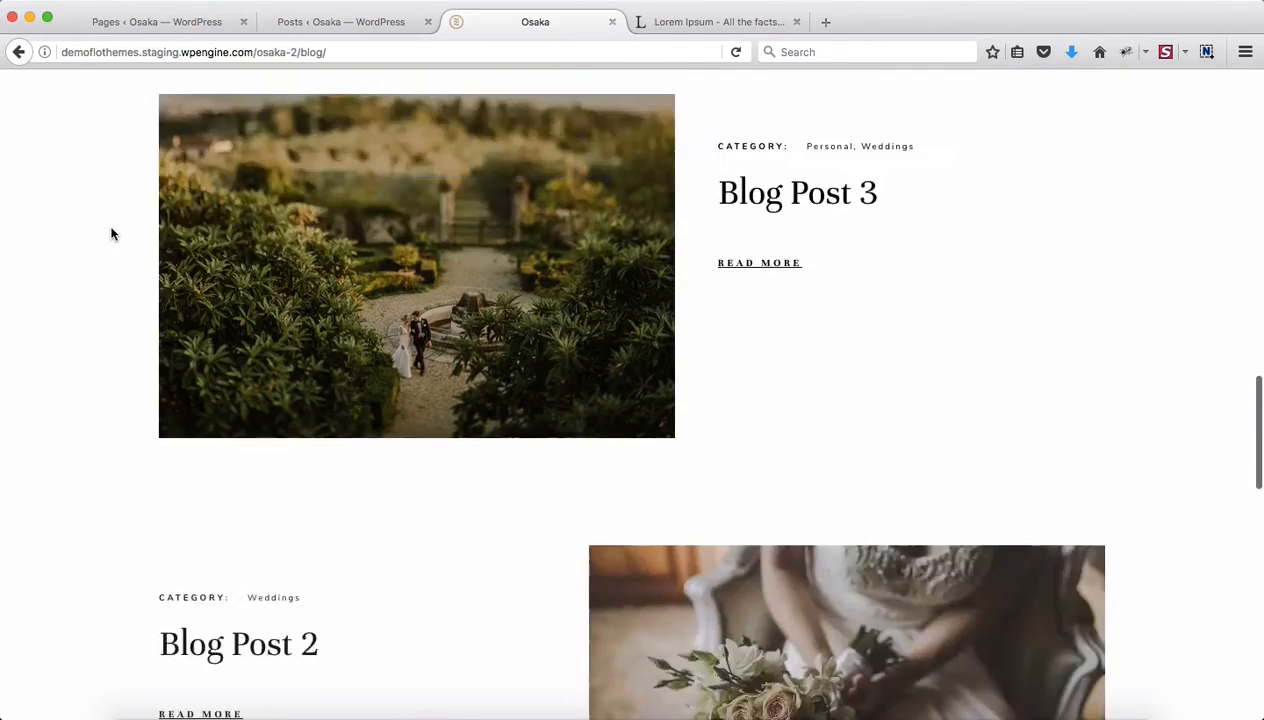
{"action": "scroll", "coordinate": [112, 234], "scroll_direction": "up", "scroll_amount": 15}
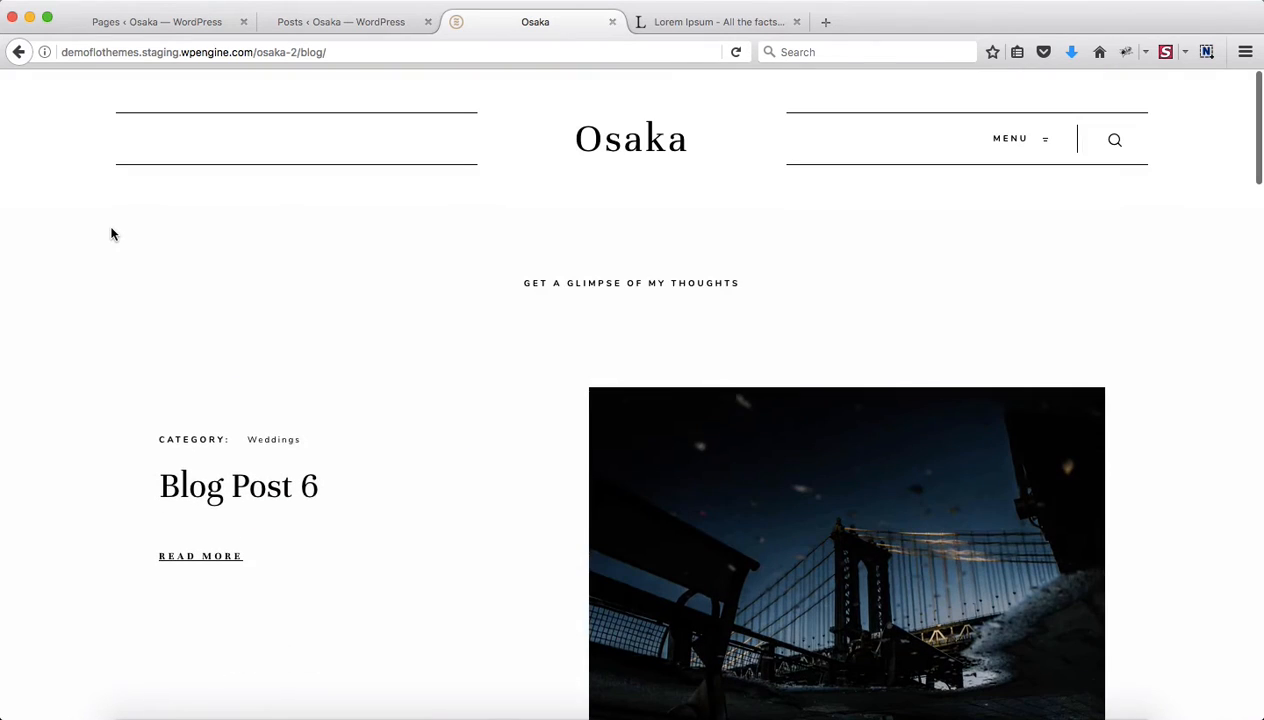
{"action": "left_click", "coordinate": [1032, 142]}
{"action": "left_click", "coordinate": [618, 205]}
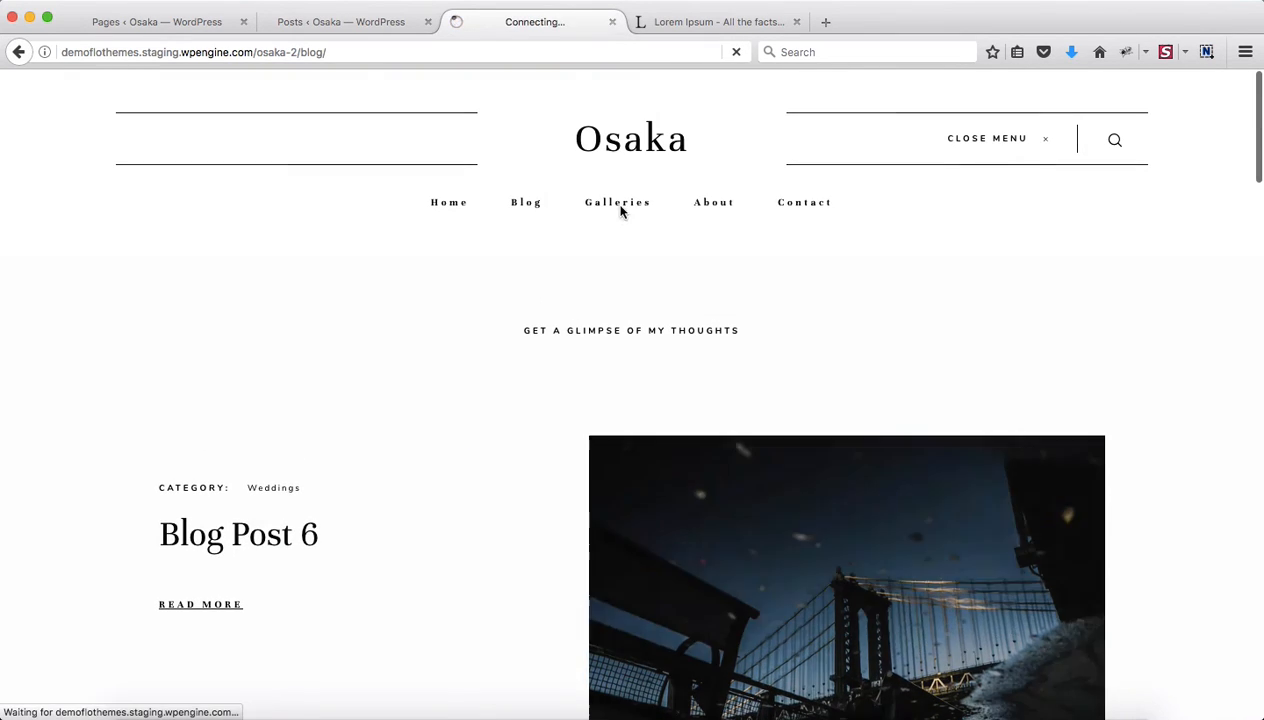
- Return to the admin posts list and open the gallery categories page in a new tab
{"action": "left_click", "coordinate": [304, 20]}
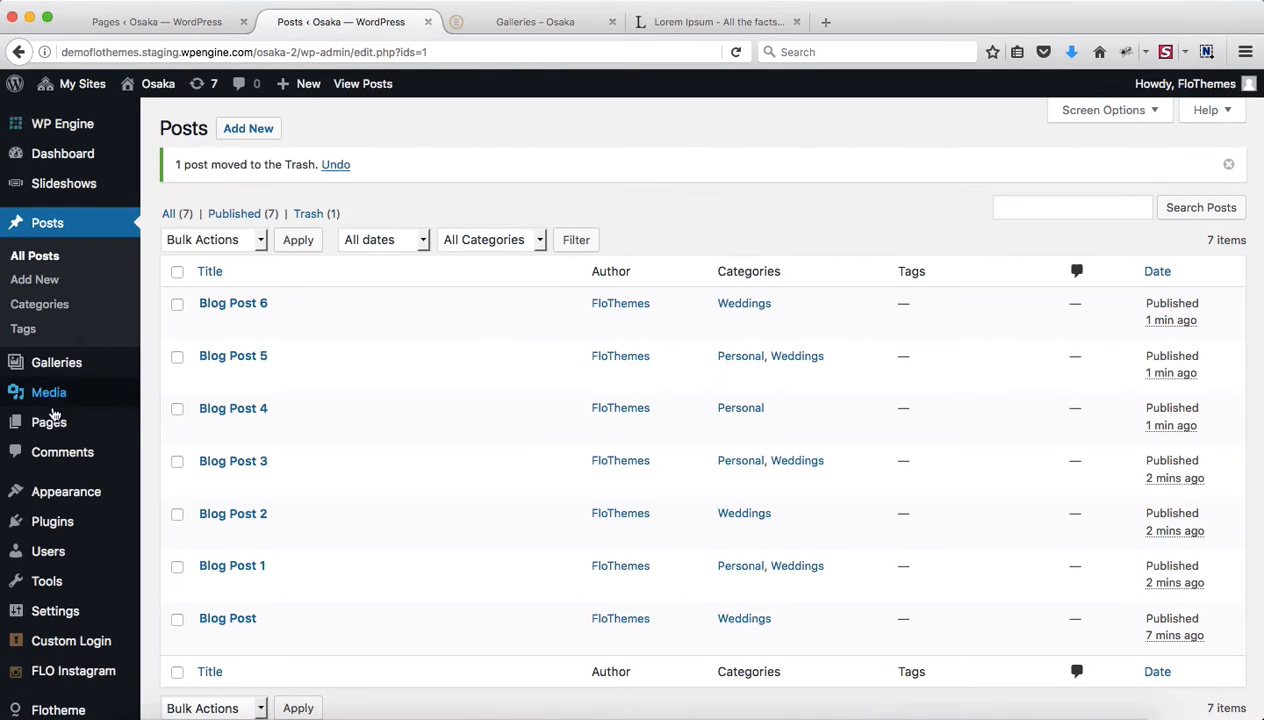
{"action": "mouse_move", "coordinate": [85, 366]}
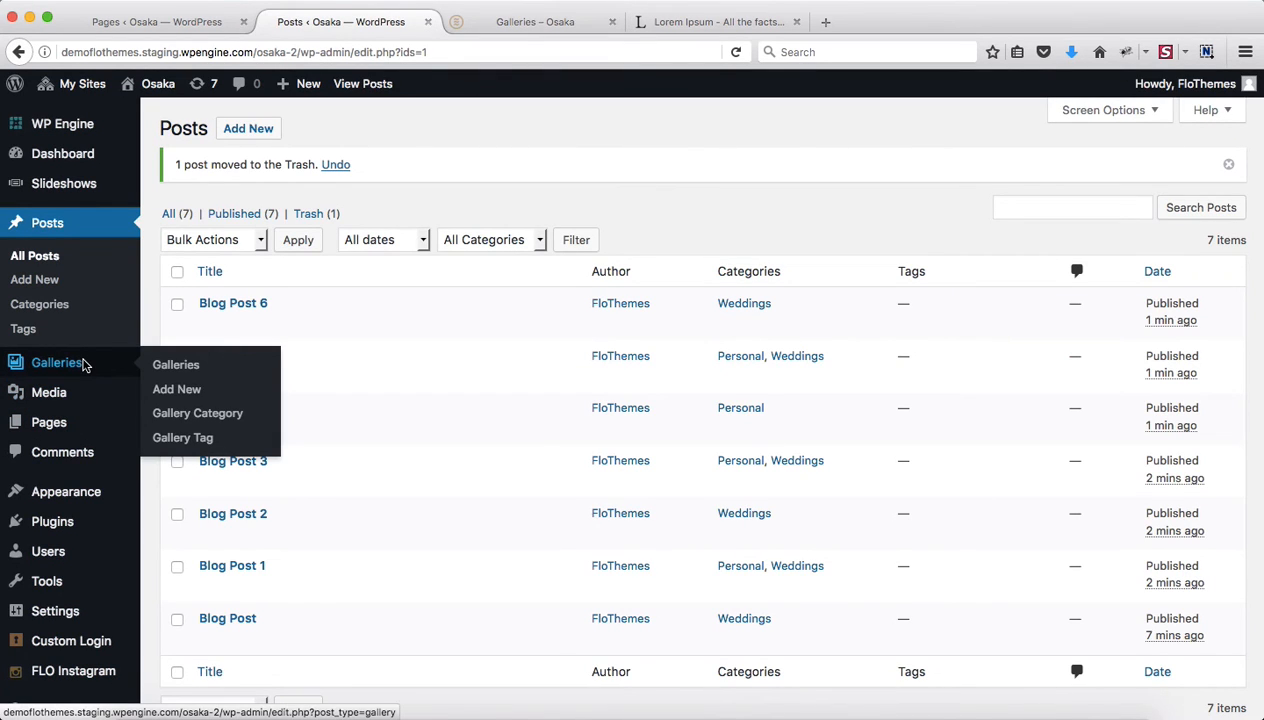
{"action": "left_click", "coordinate": [173, 416], "text": "super"}
{"action": "left_click", "coordinate": [507, 23]}
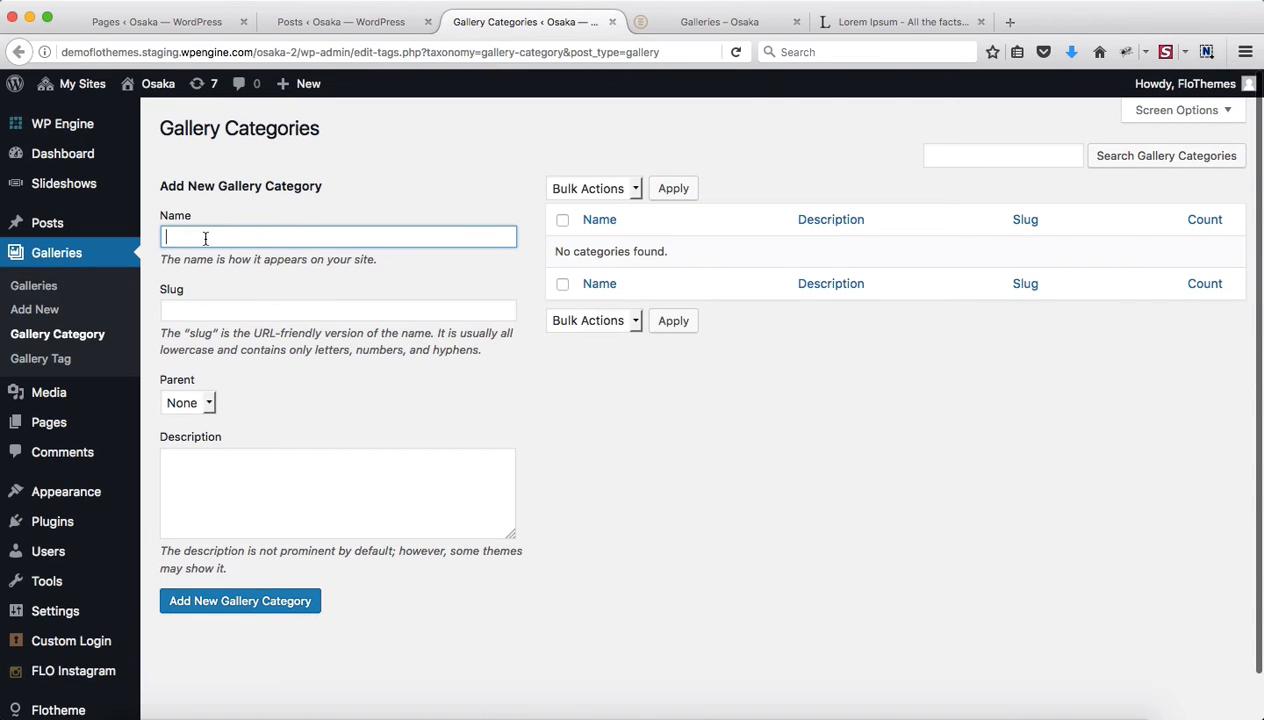
- Open the form for a new gallery and look over its content, category and Portfolio Gallery settings
{"action": "left_click", "coordinate": [334, 23]}
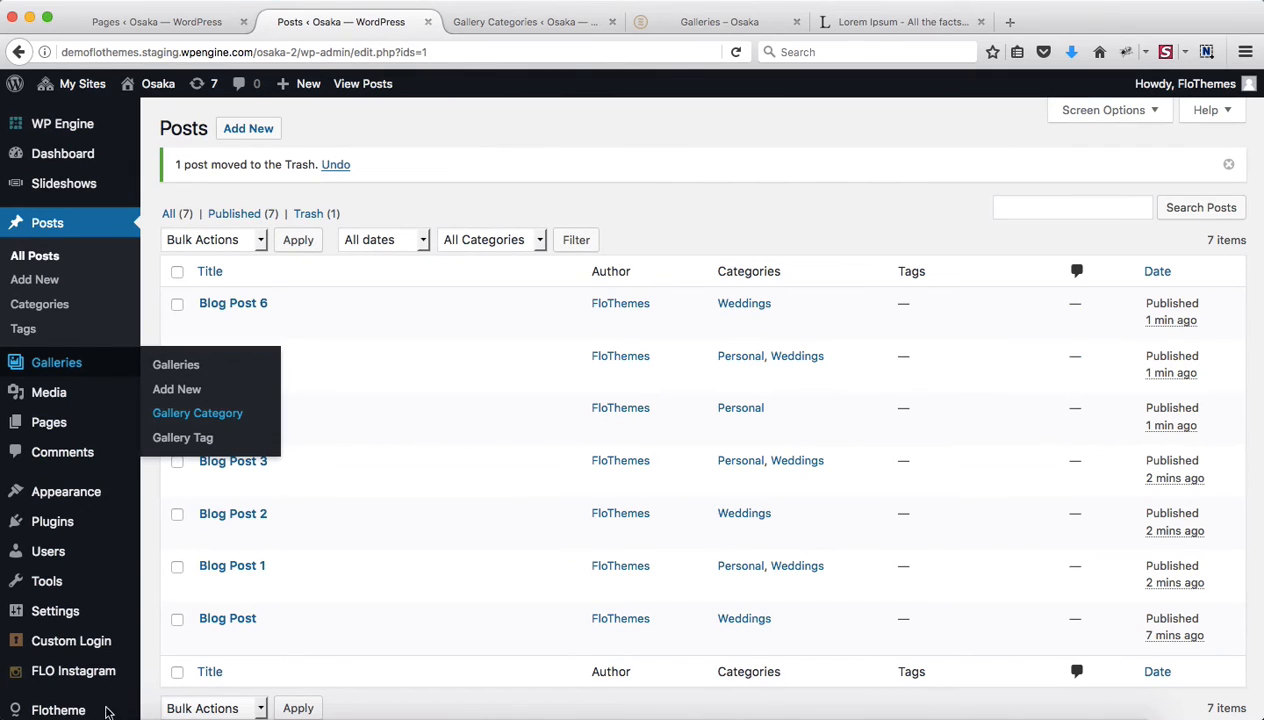
{"action": "left_click", "coordinate": [192, 391]}
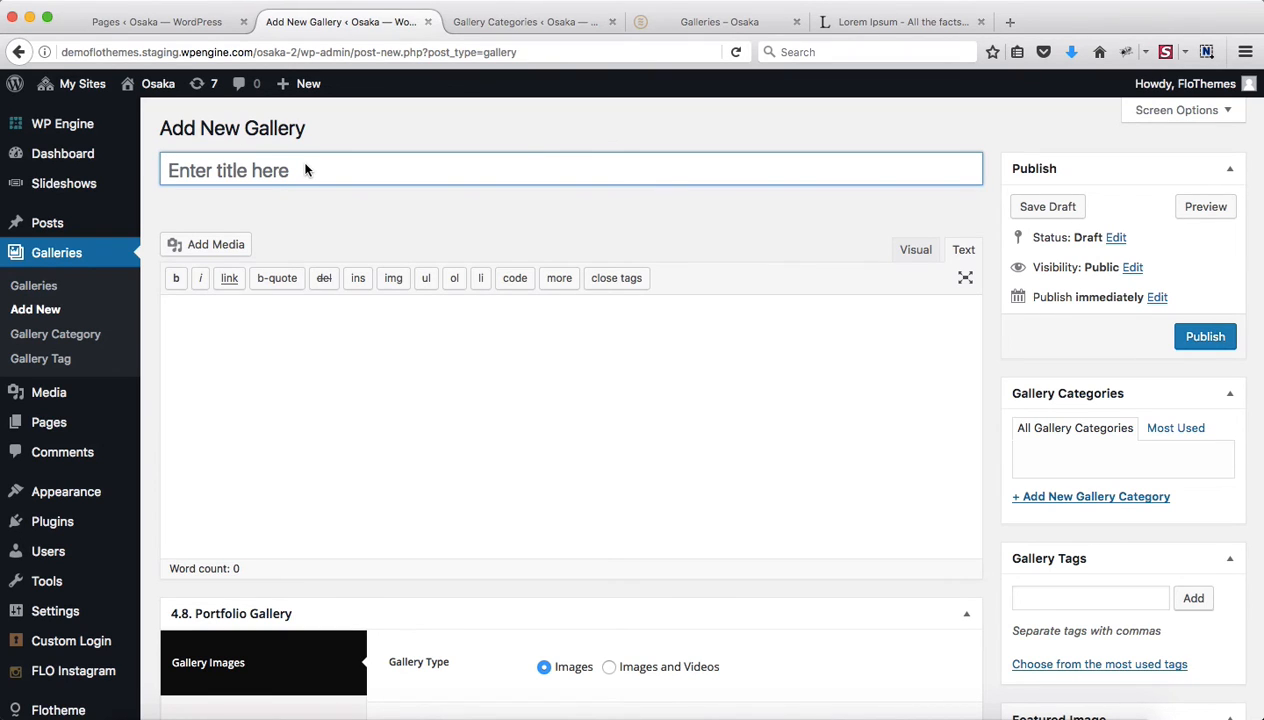
{"action": "scroll", "coordinate": [775, 265], "scroll_direction": "down", "scroll_amount": 2}
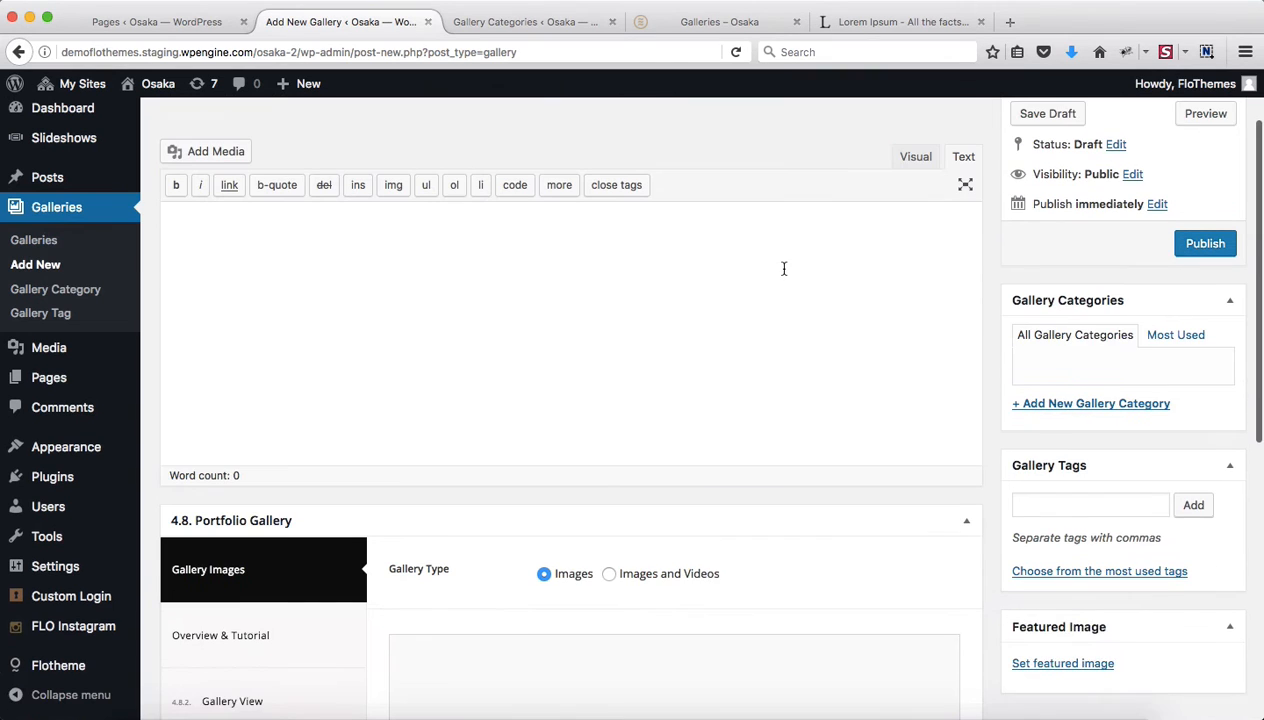
{"action": "scroll", "coordinate": [735, 273], "scroll_direction": "up", "scroll_amount": 2}
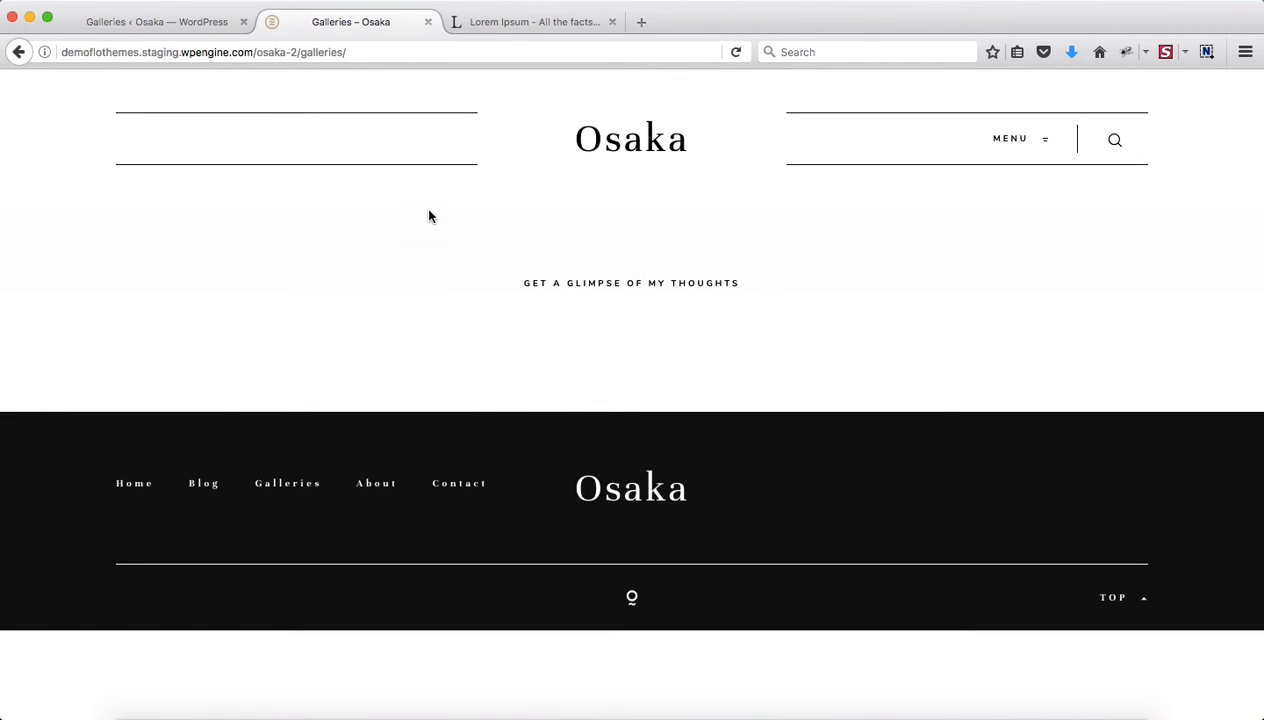
- Reload the live Galleries page and review the published galleries listed on it
{"action": "key", "text": "super+r"}
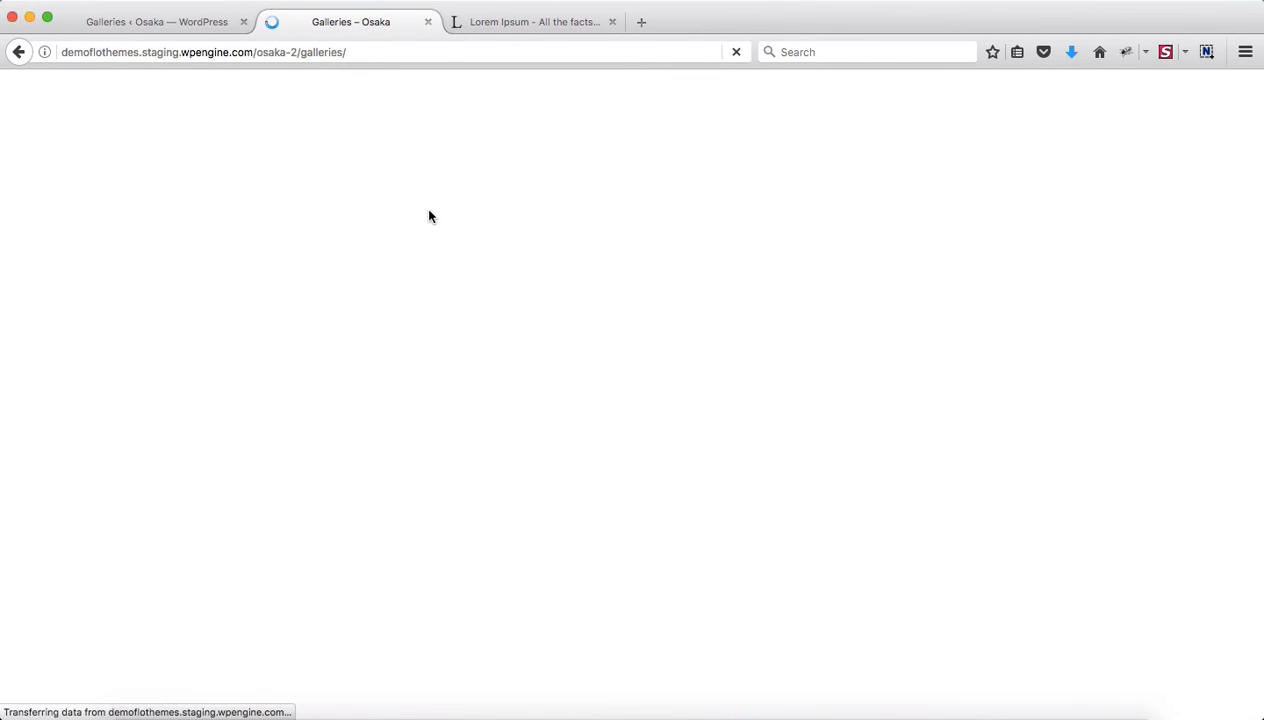
{"action": "scroll", "coordinate": [671, 333], "scroll_direction": "down", "scroll_amount": 5}
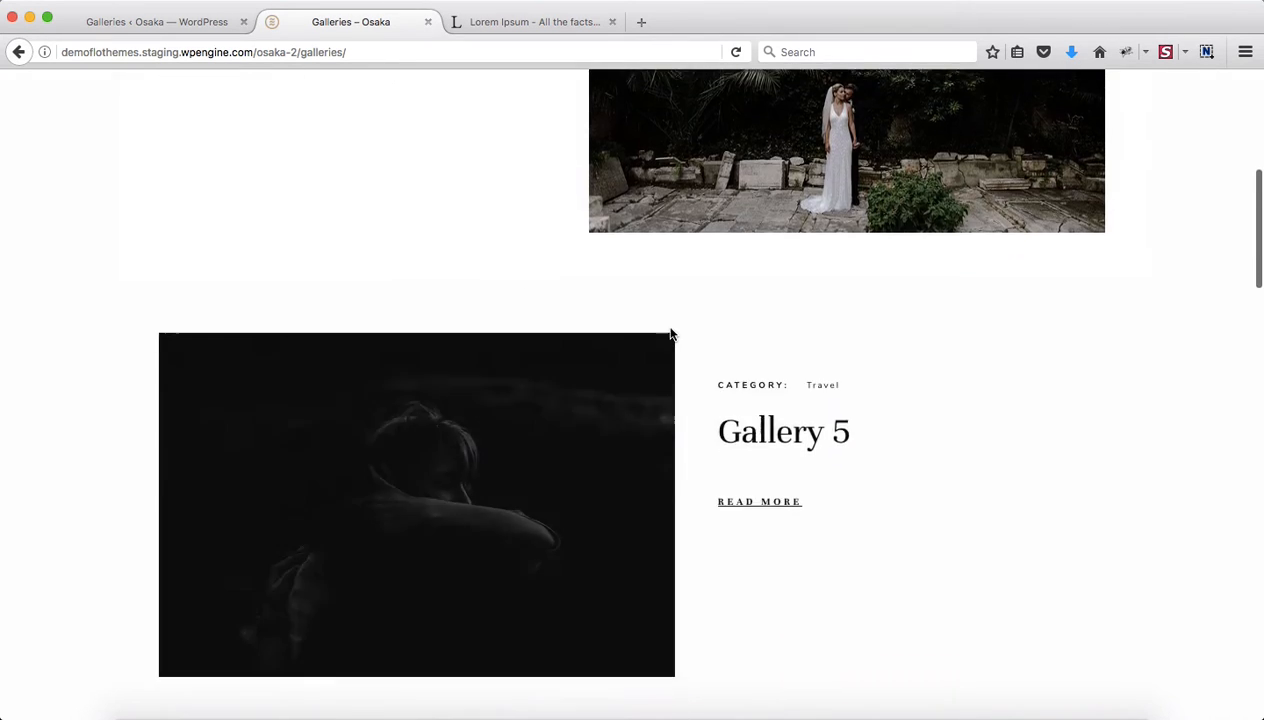
{"action": "scroll", "coordinate": [671, 334], "scroll_direction": "down", "scroll_amount": 5}
{"action": "scroll", "coordinate": [671, 334], "scroll_direction": "up", "scroll_amount": 10}
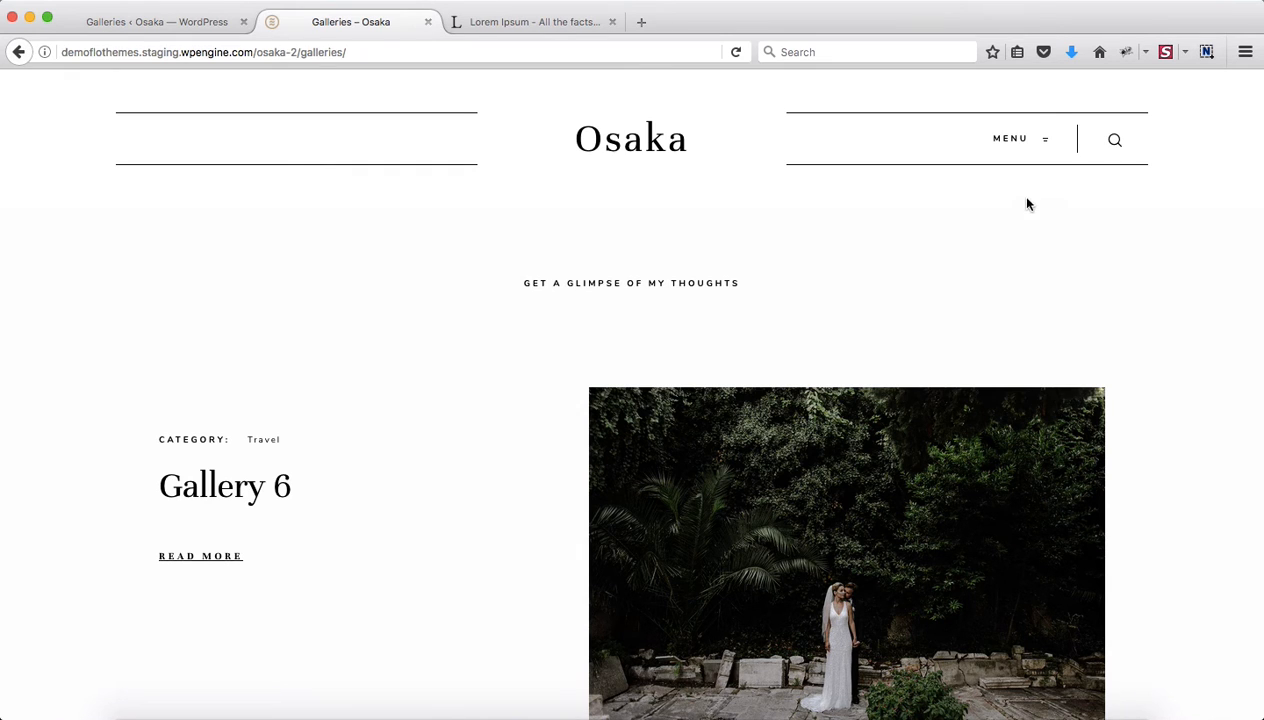
- Go to the live site's Home page and examine its empty header area and the sections below it
{"action": "left_click", "coordinate": [1015, 137]}
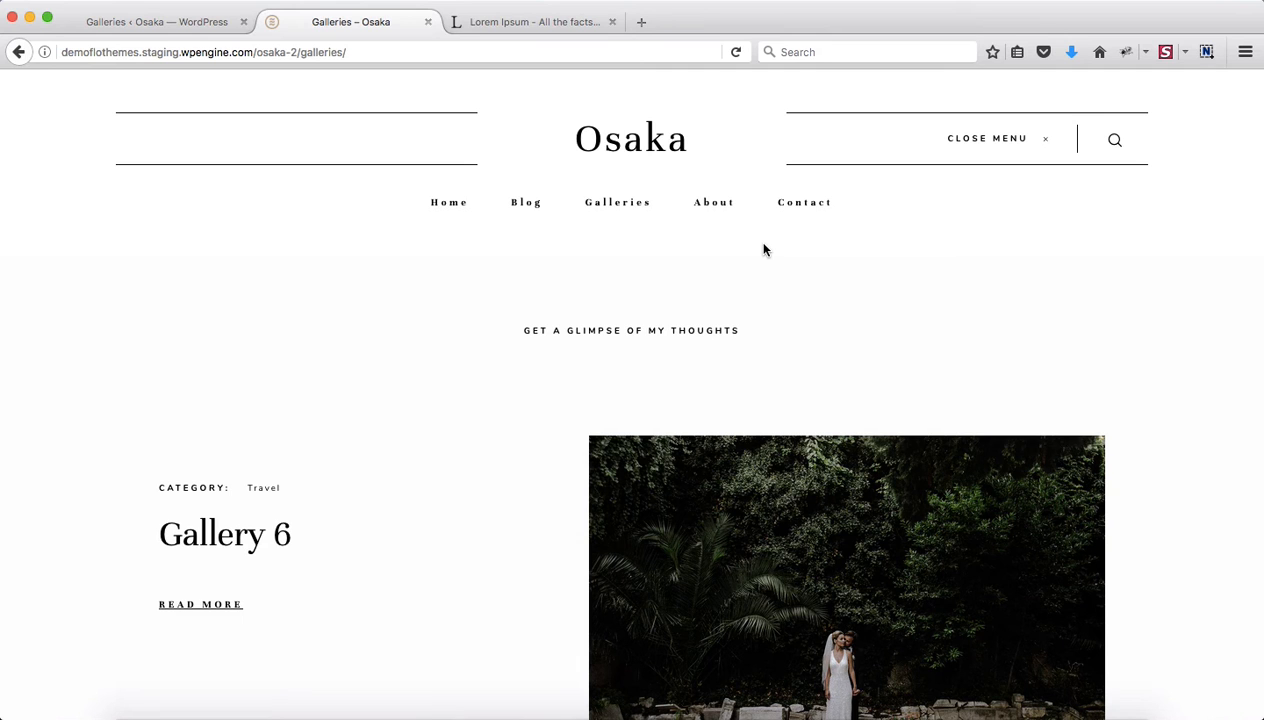
{"action": "left_click", "coordinate": [445, 203]}
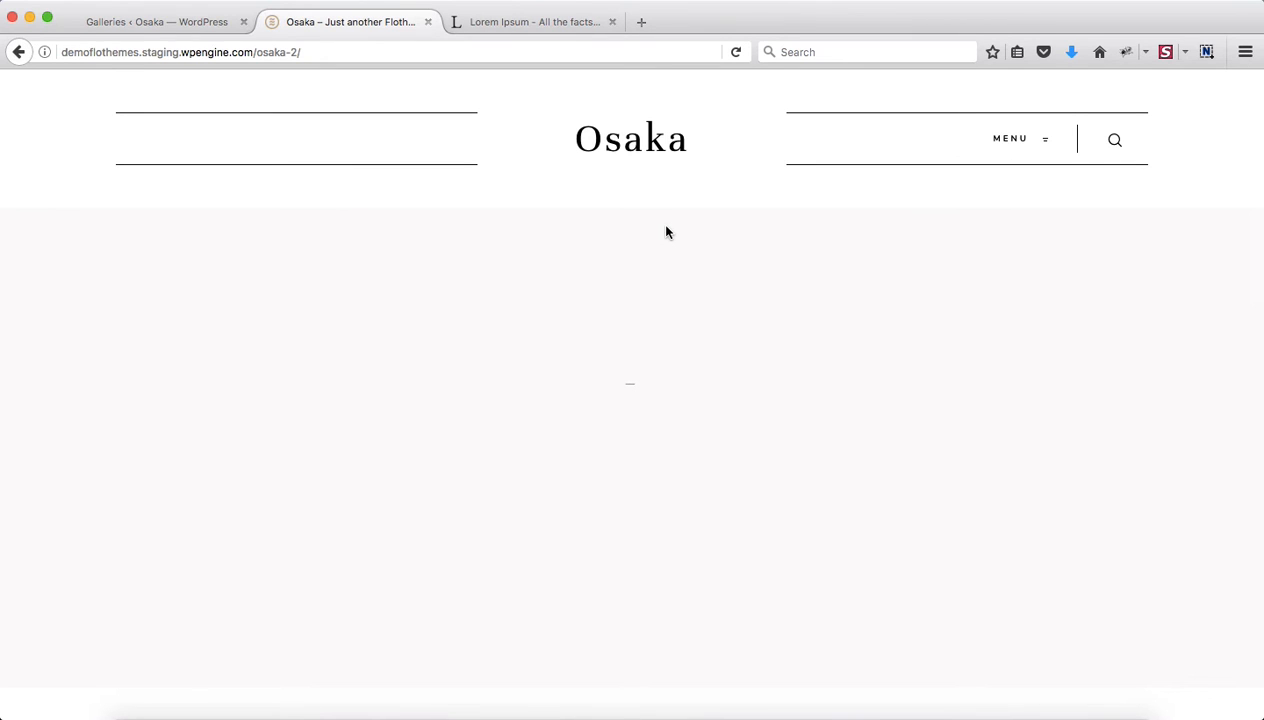
{"action": "left_click", "coordinate": [143, 26]}
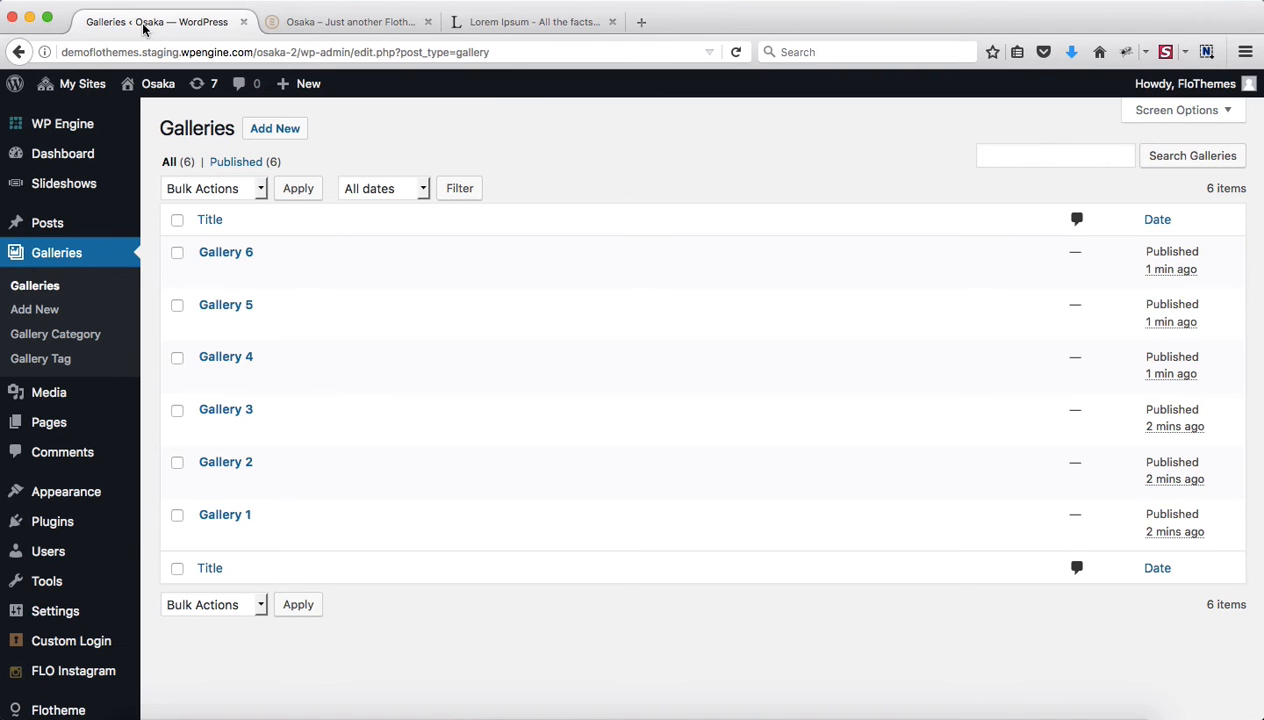
{"action": "left_click", "coordinate": [334, 27]}
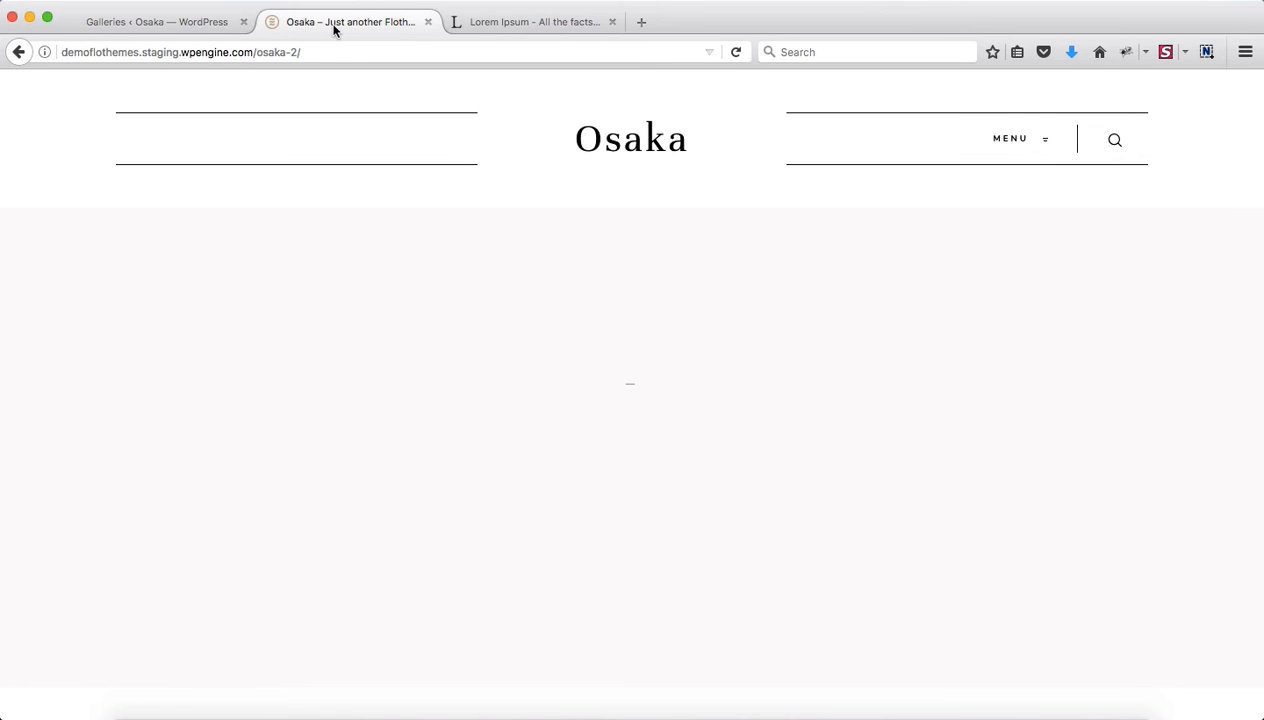
{"action": "scroll", "coordinate": [490, 278], "scroll_direction": "down", "scroll_amount": 3}
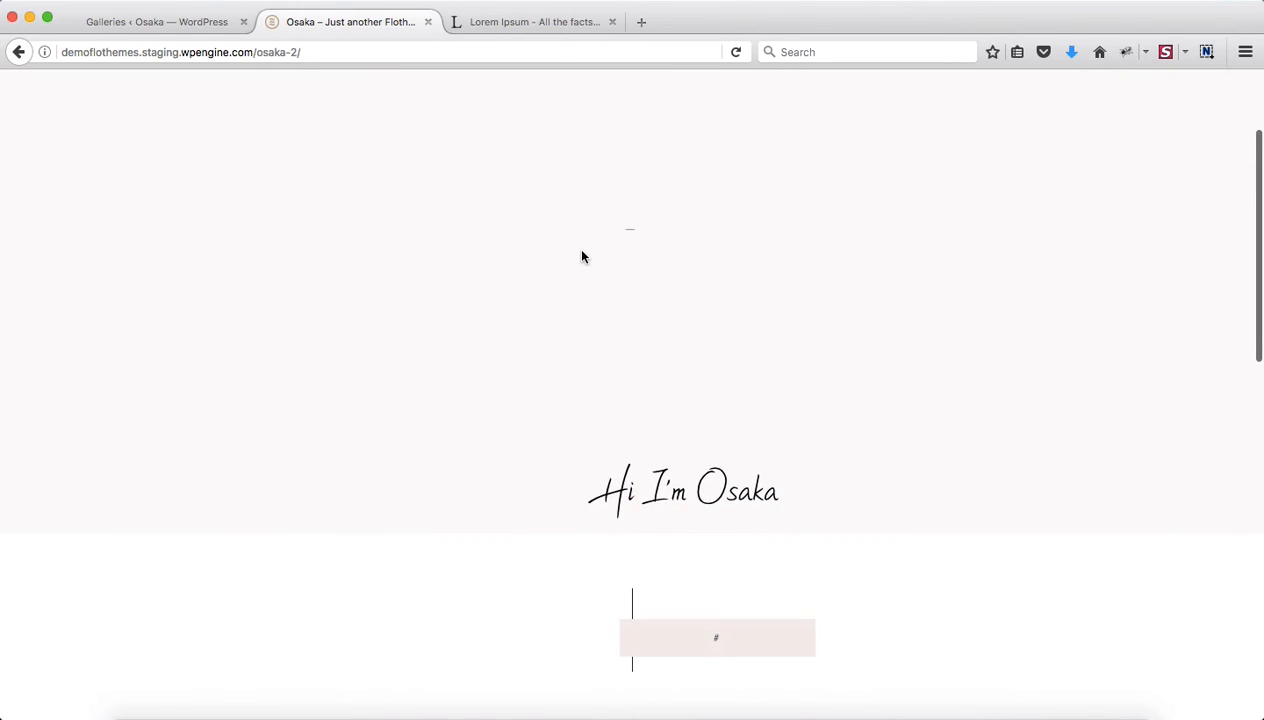
{"action": "scroll", "coordinate": [581, 257], "scroll_direction": "up", "scroll_amount": 3}
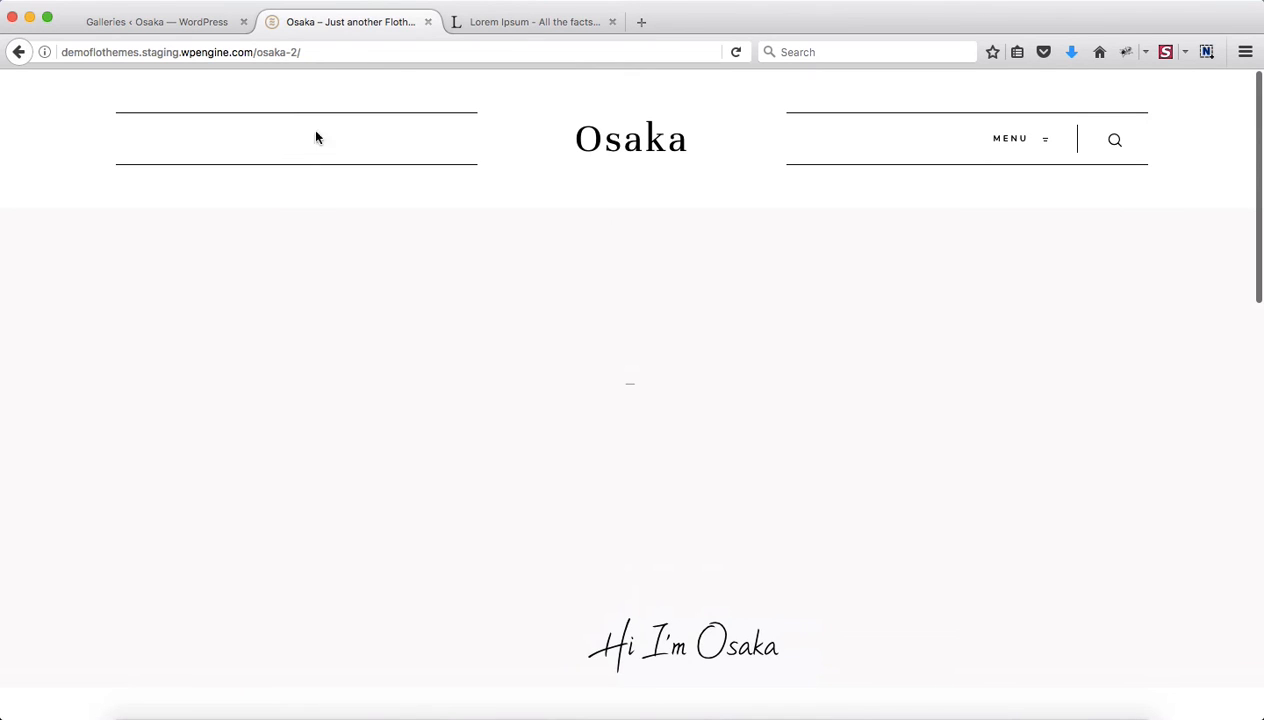
{"action": "scroll", "coordinate": [954, 394], "scroll_direction": "down", "scroll_amount": 5}
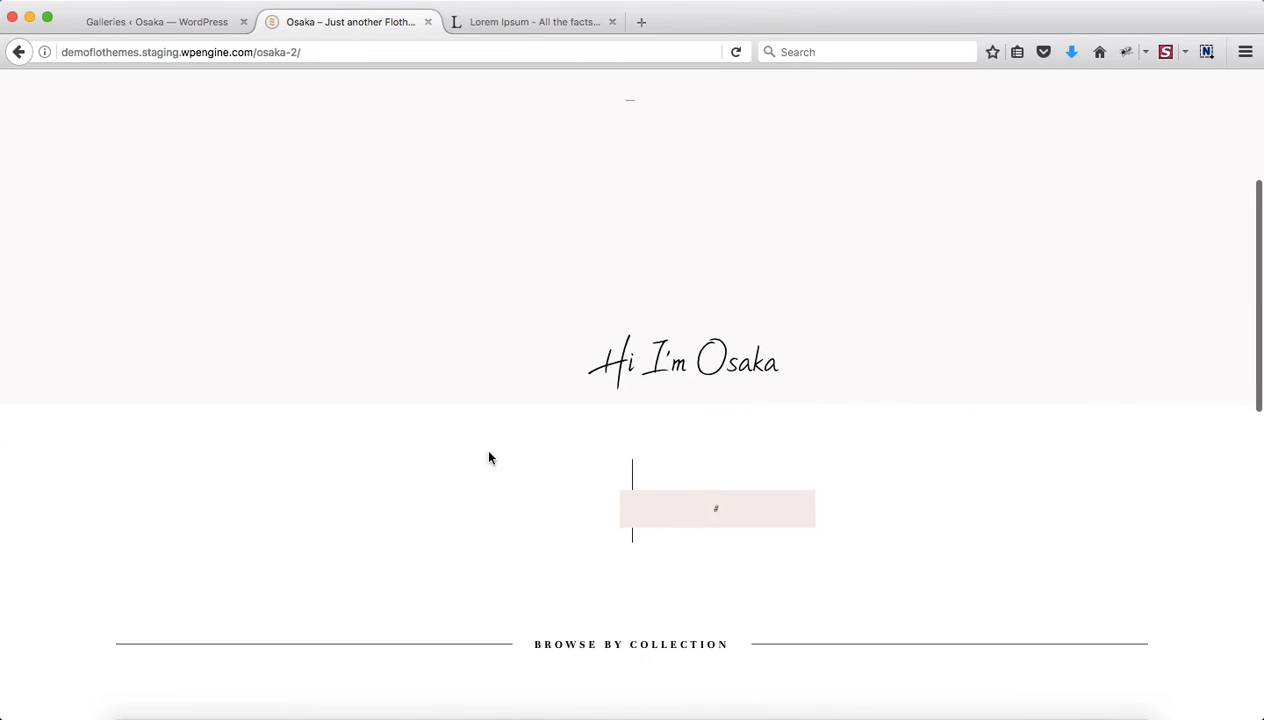
- Return to the admin, open the slideshows list and a new slideshow form, and title the new slideshow "Home Slideshow"
{"action": "key", "text": "ctrl+shift+Tab"}
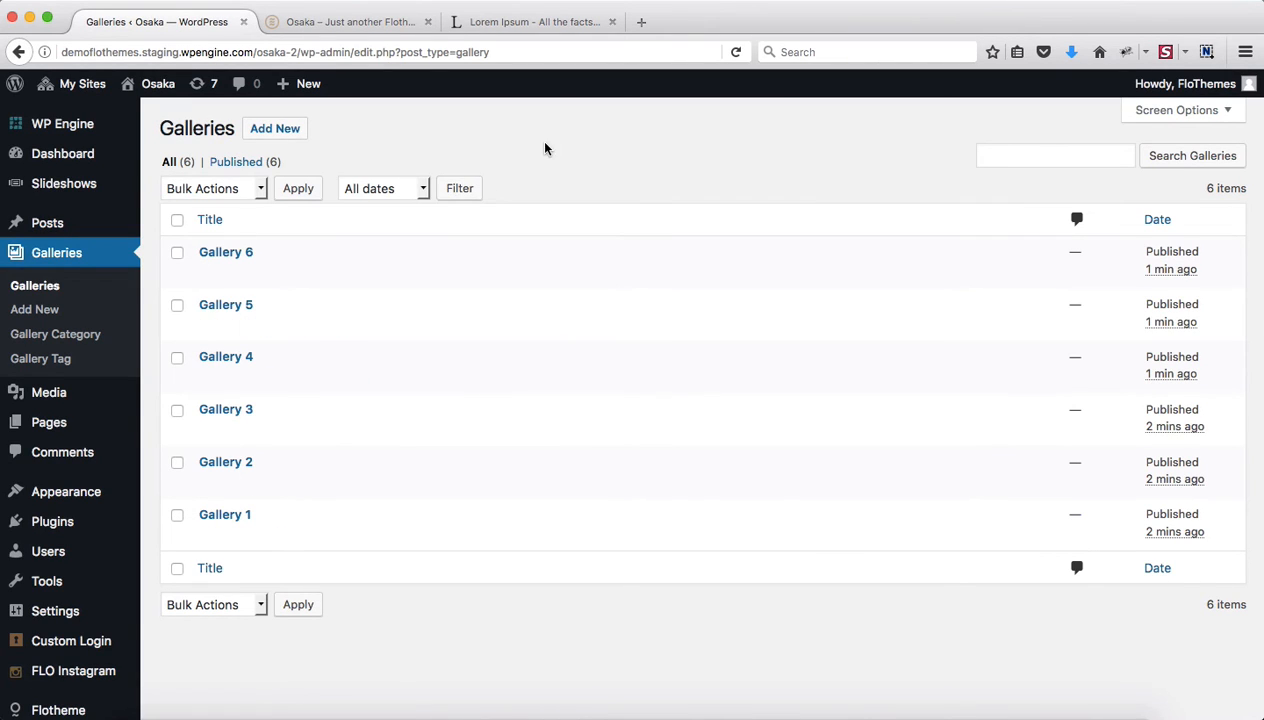
{"action": "mouse_move", "coordinate": [86, 190]}
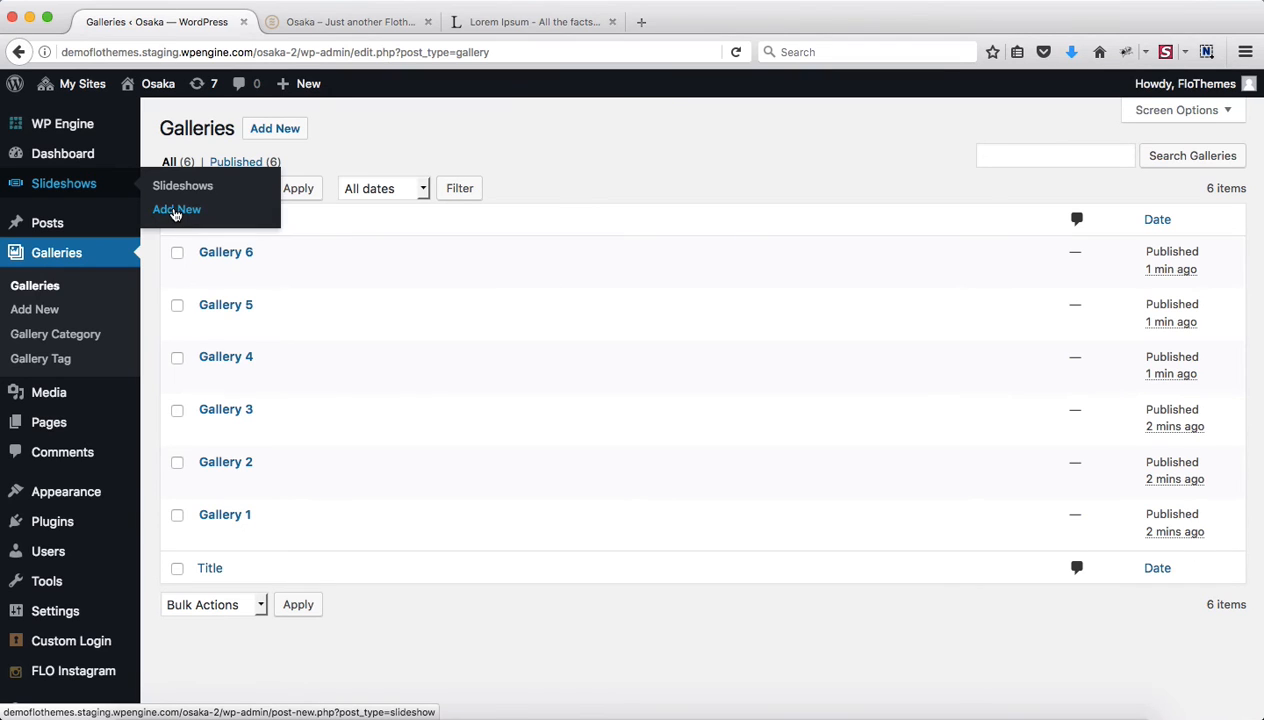
{"action": "left_click", "coordinate": [176, 211], "text": "super"}
{"action": "left_click", "coordinate": [185, 187]}
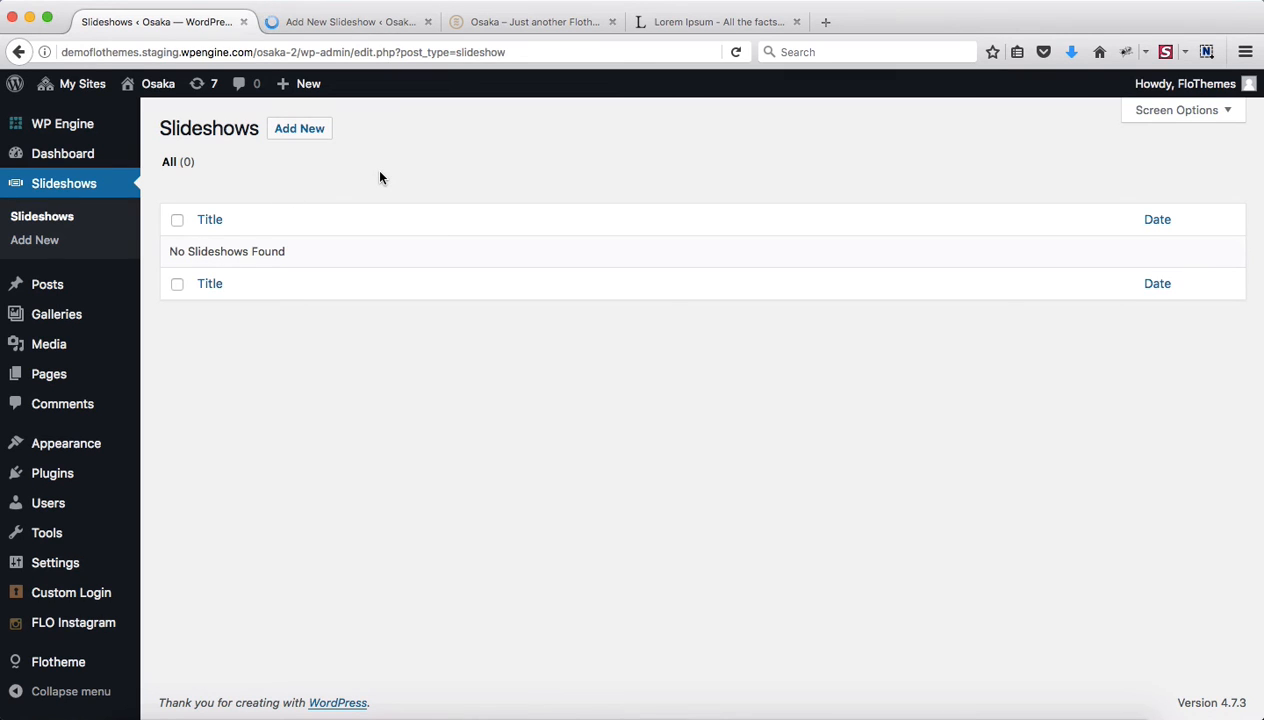
{"action": "left_click", "coordinate": [297, 22]}
{"action": "type", "text": "Home"}
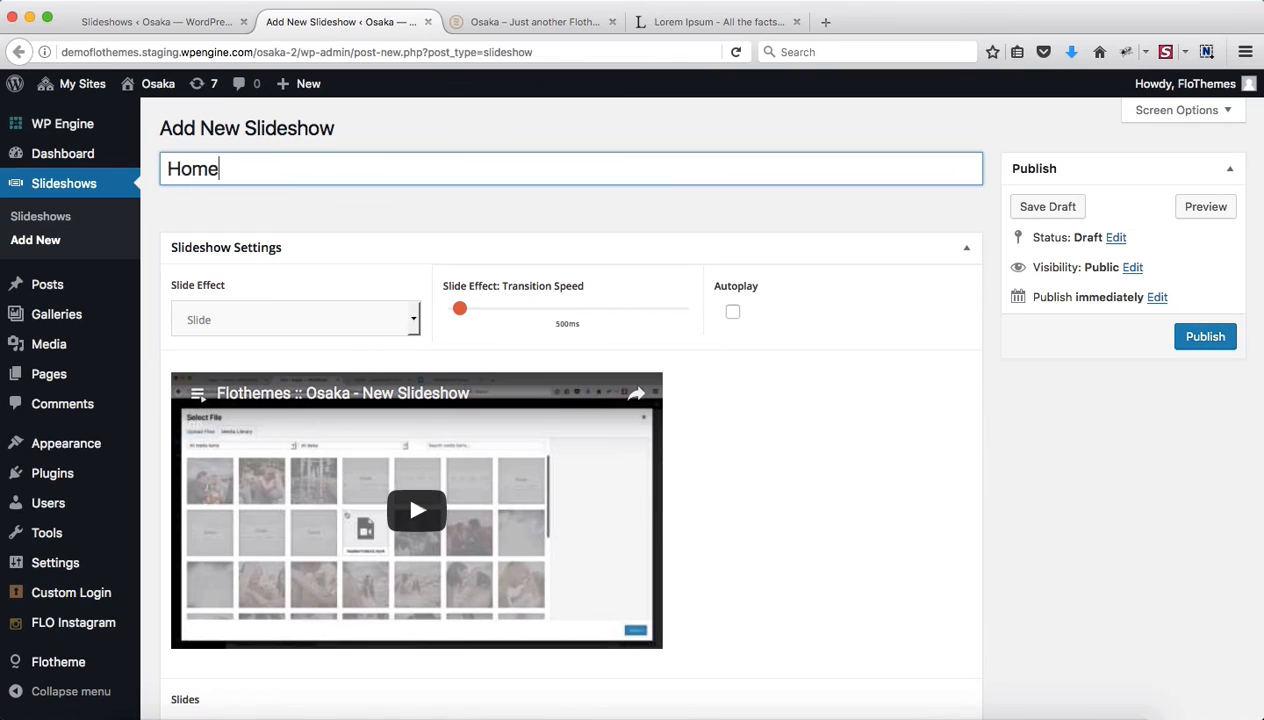
{"action": "type", "text": " Slideshow"}
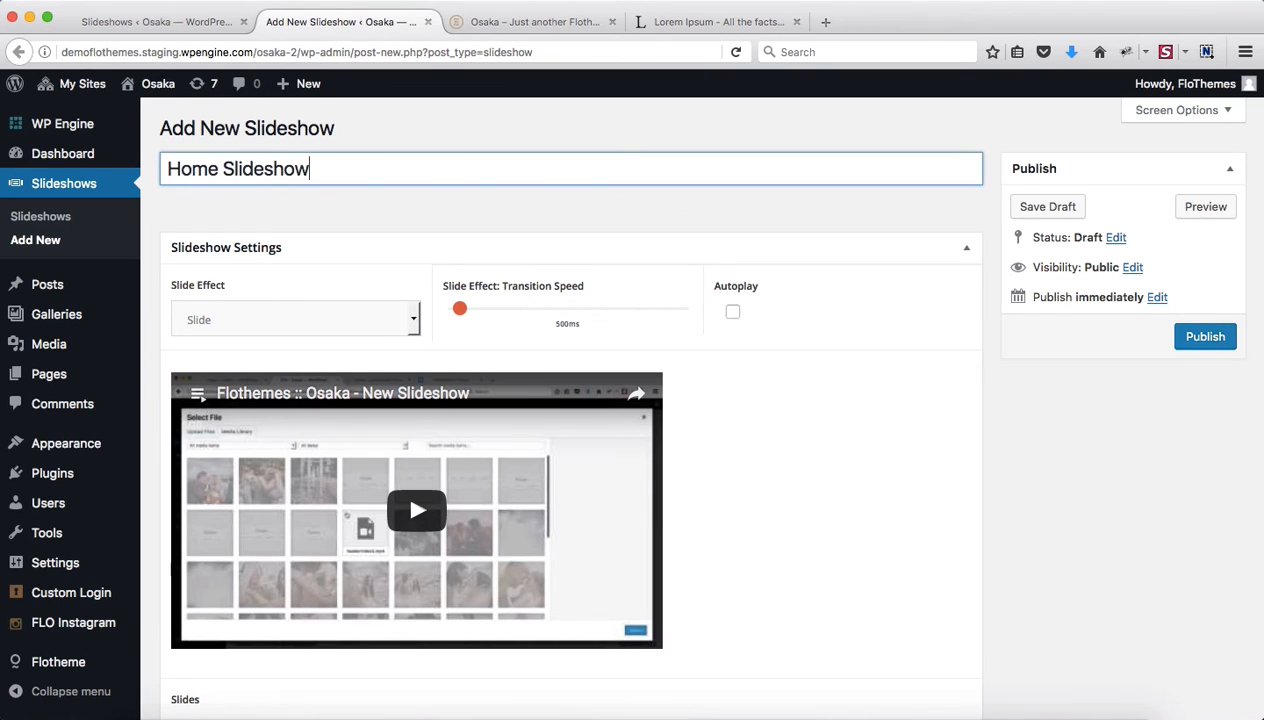
- Add a first slide to the slideshow and open the media library to choose its image
{"action": "scroll", "coordinate": [813, 390], "scroll_direction": "down", "scroll_amount": 3}
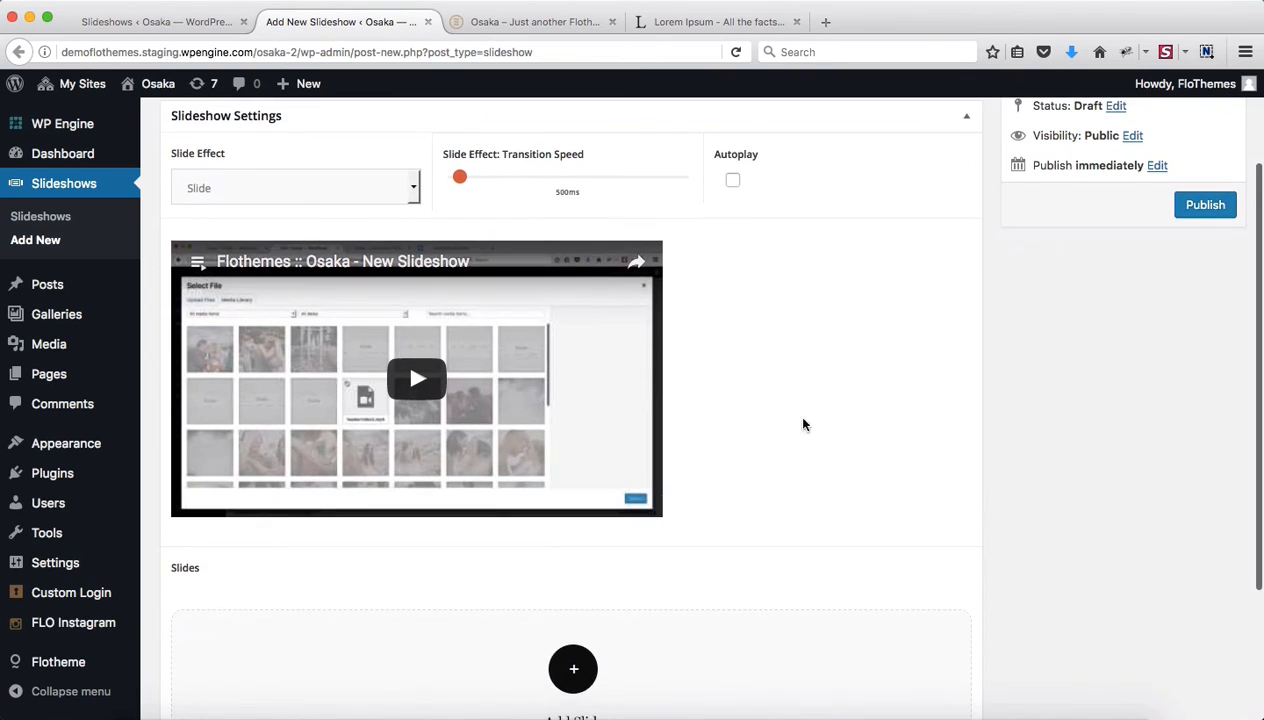
{"action": "scroll", "coordinate": [802, 425], "scroll_direction": "down", "scroll_amount": 4}
{"action": "left_click", "coordinate": [570, 500]}
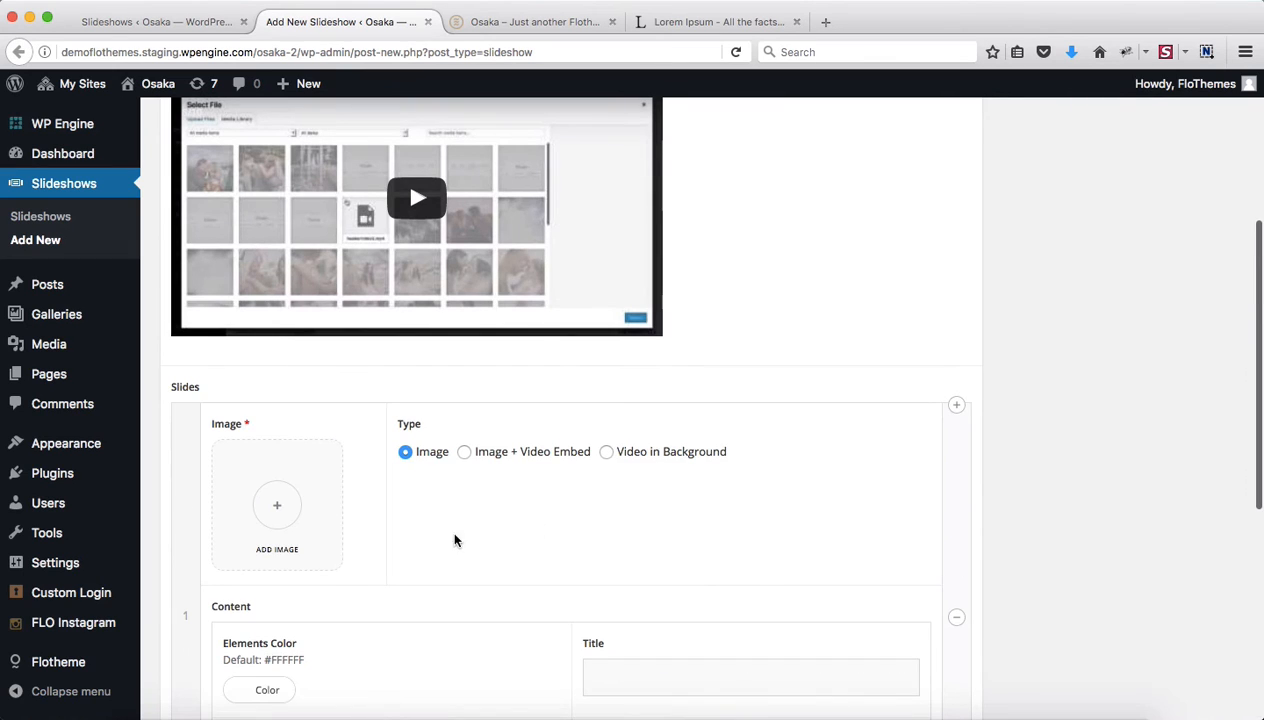
{"action": "left_click", "coordinate": [277, 507]}
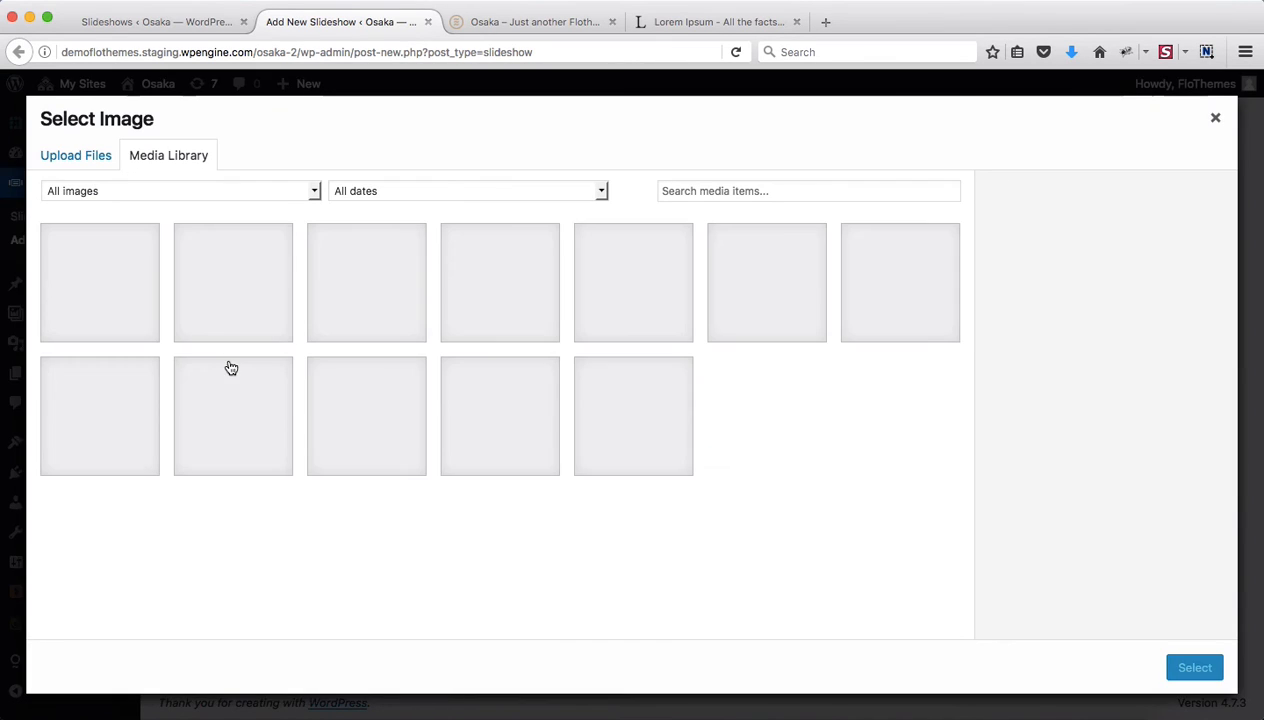
- Insert the first four images of each media library row as slides, leaving out the dark portrait
{"action": "left_click", "coordinate": [100, 282]}
{"action": "left_click", "coordinate": [134, 411]}
{"action": "left_click", "coordinate": [255, 370]}
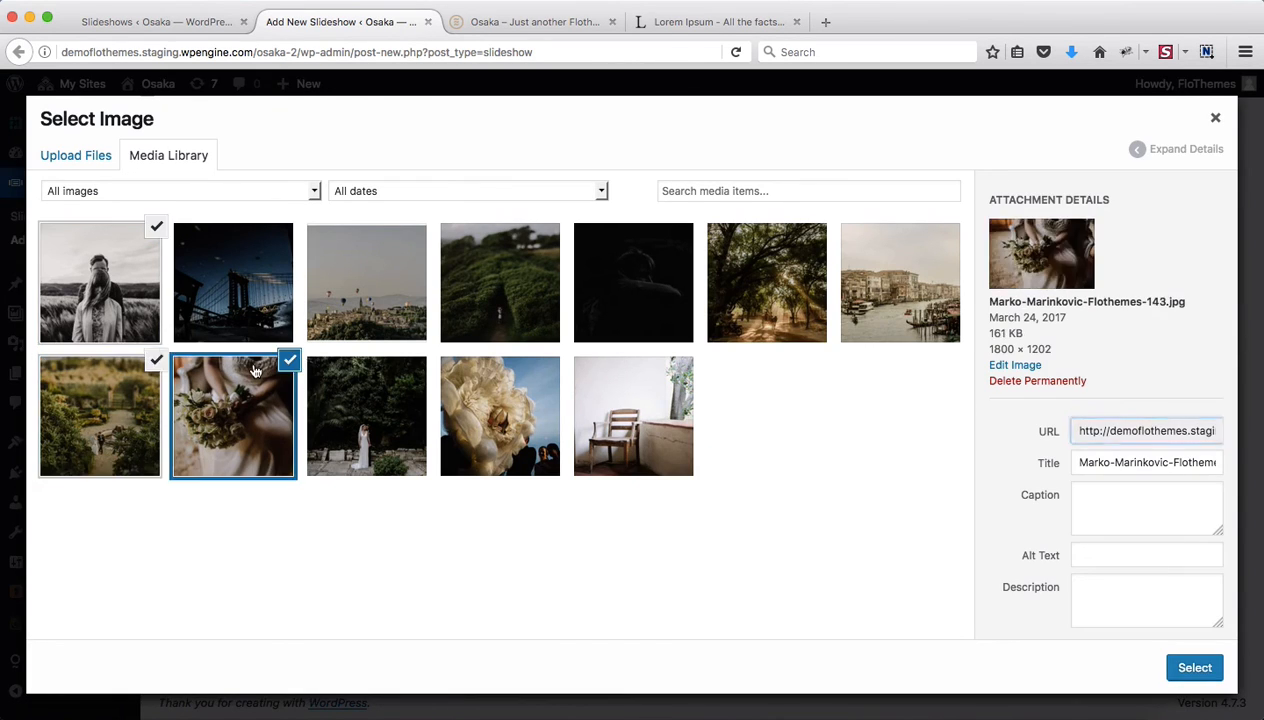
{"action": "left_click", "coordinate": [235, 290]}
{"action": "left_click", "coordinate": [368, 290]}
{"action": "left_click", "coordinate": [368, 410]}
{"action": "left_click", "coordinate": [511, 361]}
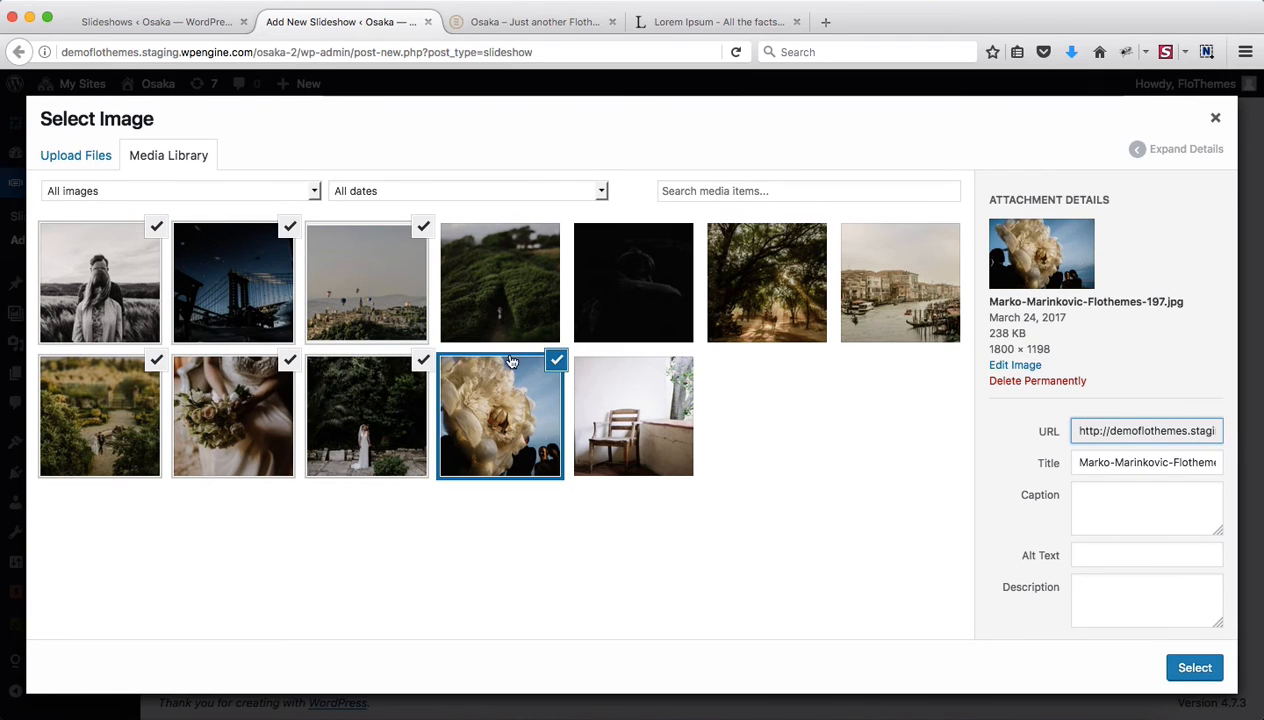
{"action": "left_click", "coordinate": [545, 300]}
{"action": "left_click", "coordinate": [632, 292]}
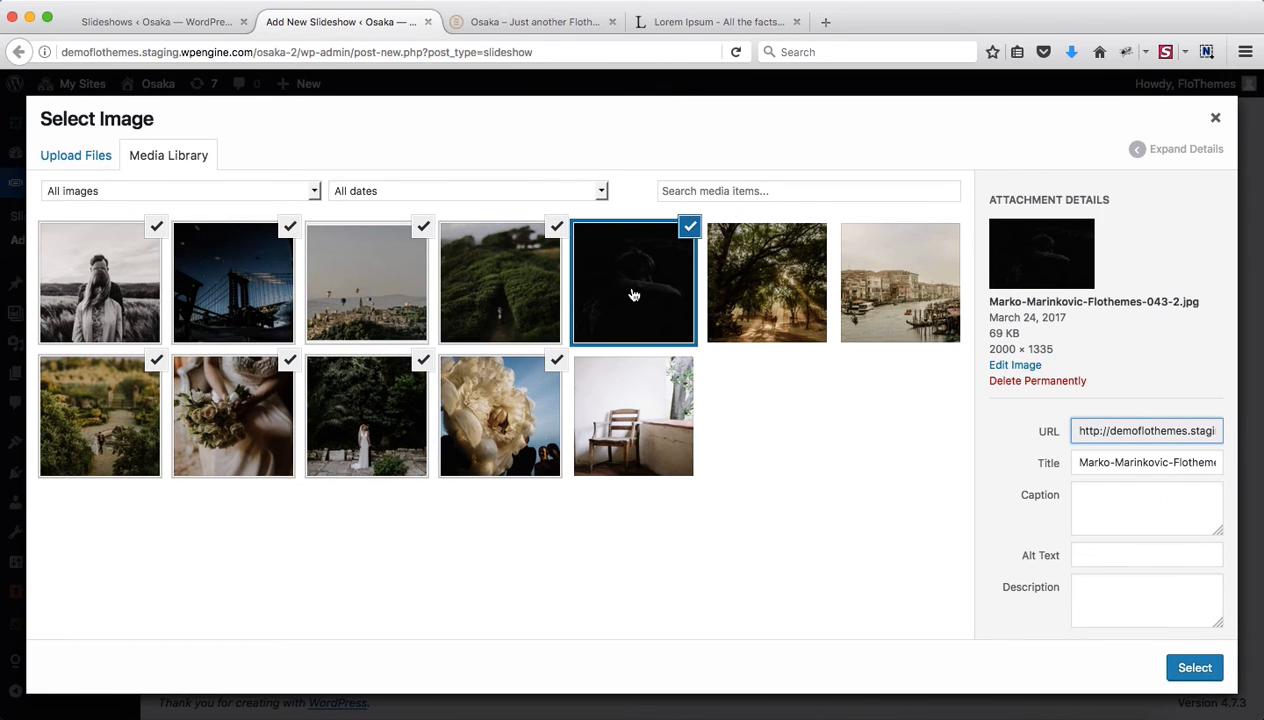
{"action": "left_click", "coordinate": [633, 293]}
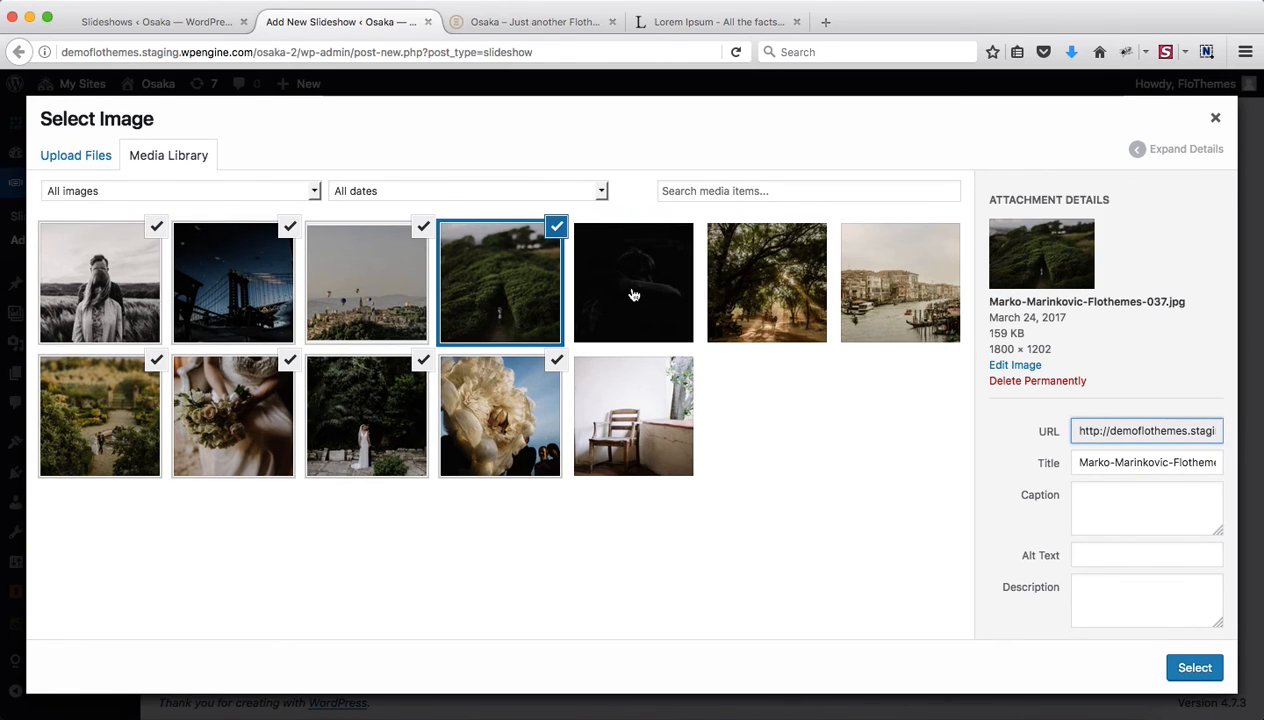
{"action": "left_click", "coordinate": [1193, 667]}
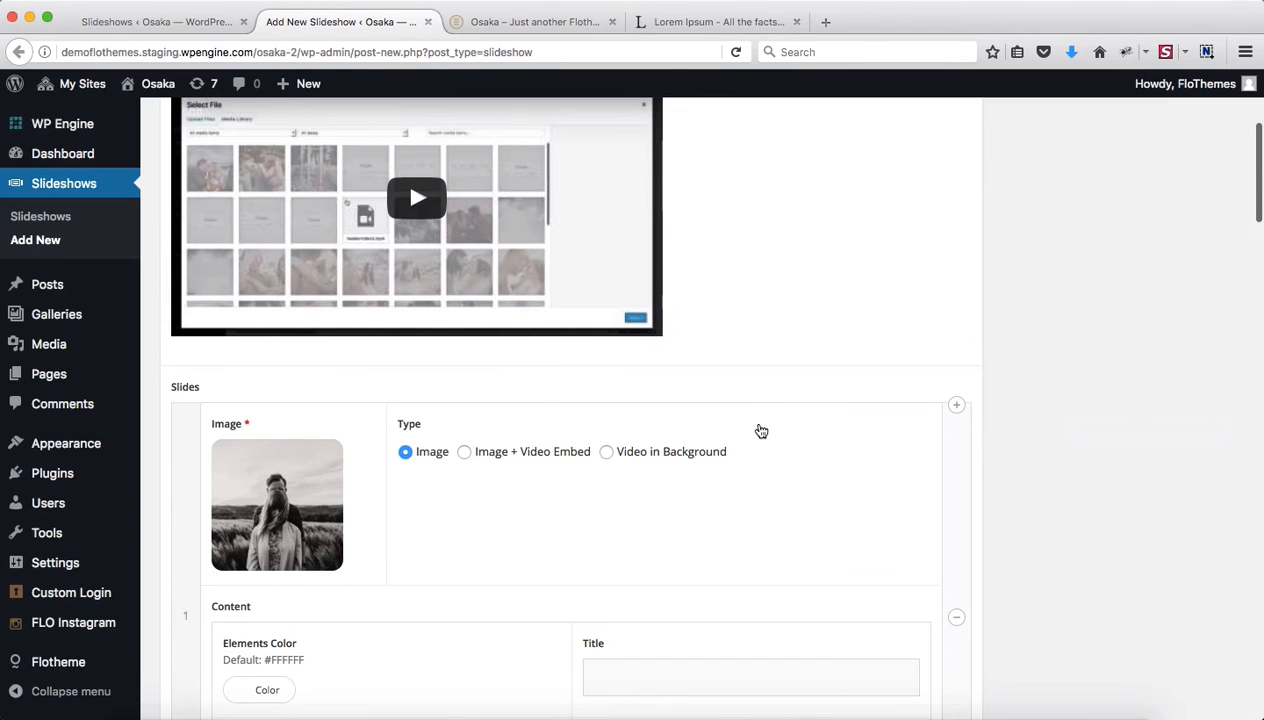
- Look through the slides of the Home Slideshow and publish it
{"action": "scroll", "coordinate": [760, 430], "scroll_direction": "down", "scroll_amount": 10}
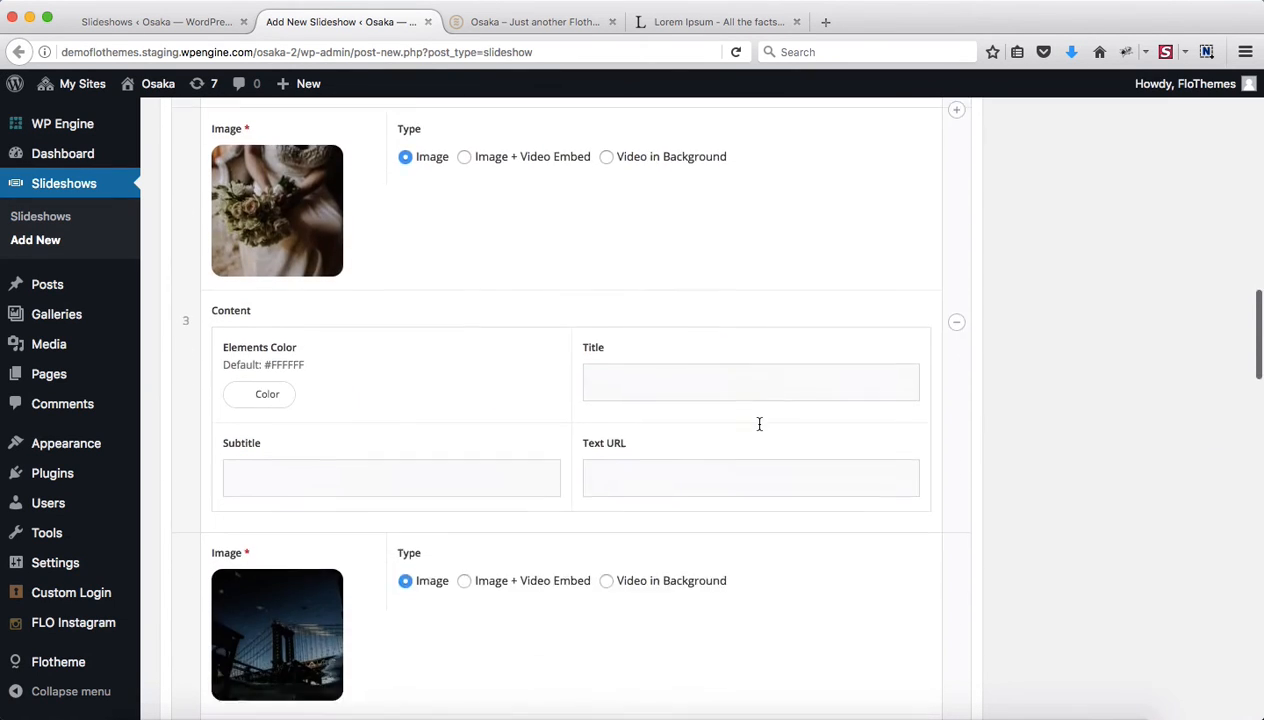
{"action": "scroll", "coordinate": [760, 428], "scroll_direction": "down", "scroll_amount": 8}
{"action": "scroll", "coordinate": [760, 429], "scroll_direction": "up", "scroll_amount": 20}
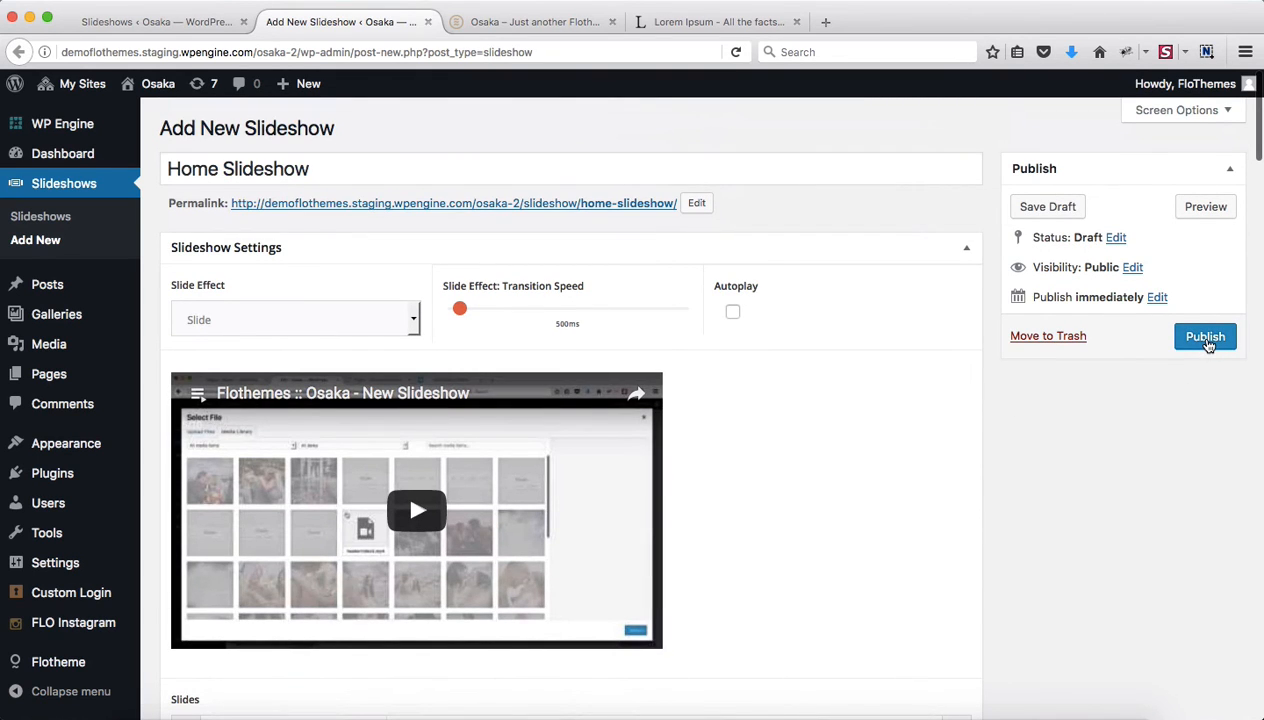
{"action": "left_click", "coordinate": [1206, 338]}
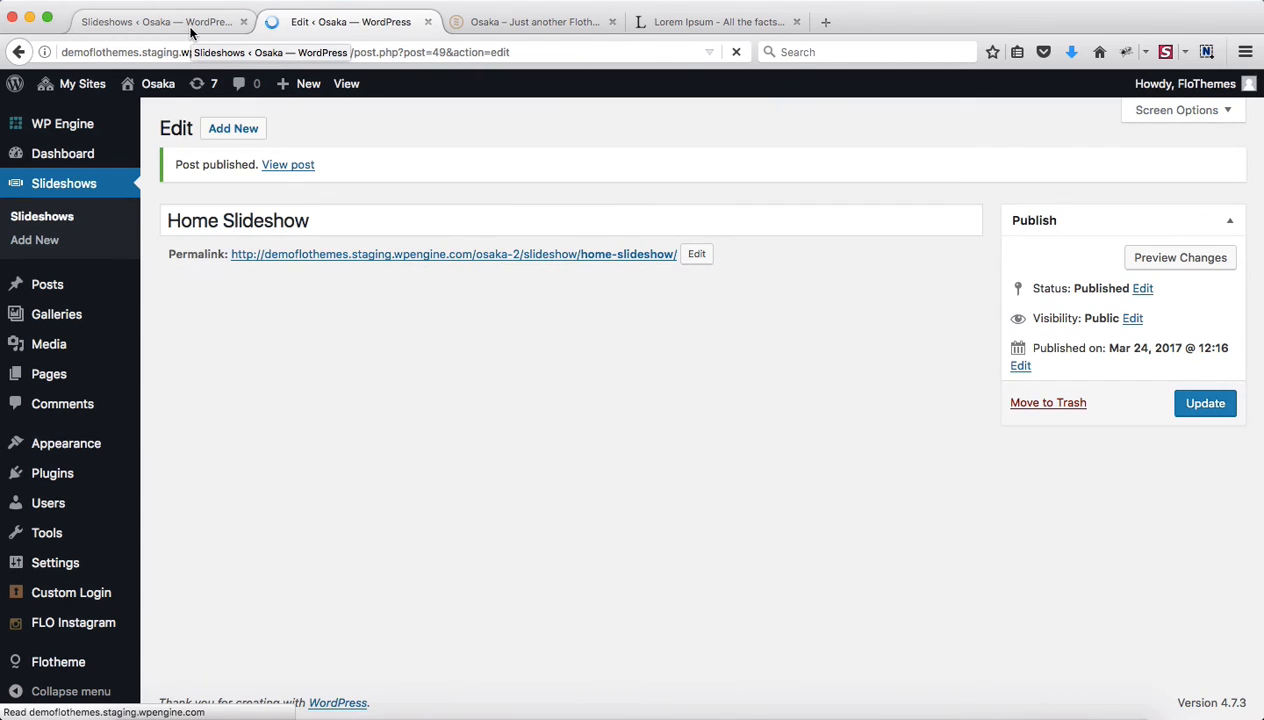
- Open the Home page for editing and show the Custom Header settings of its Home Page Template
{"action": "mouse_move", "coordinate": [45, 375]}
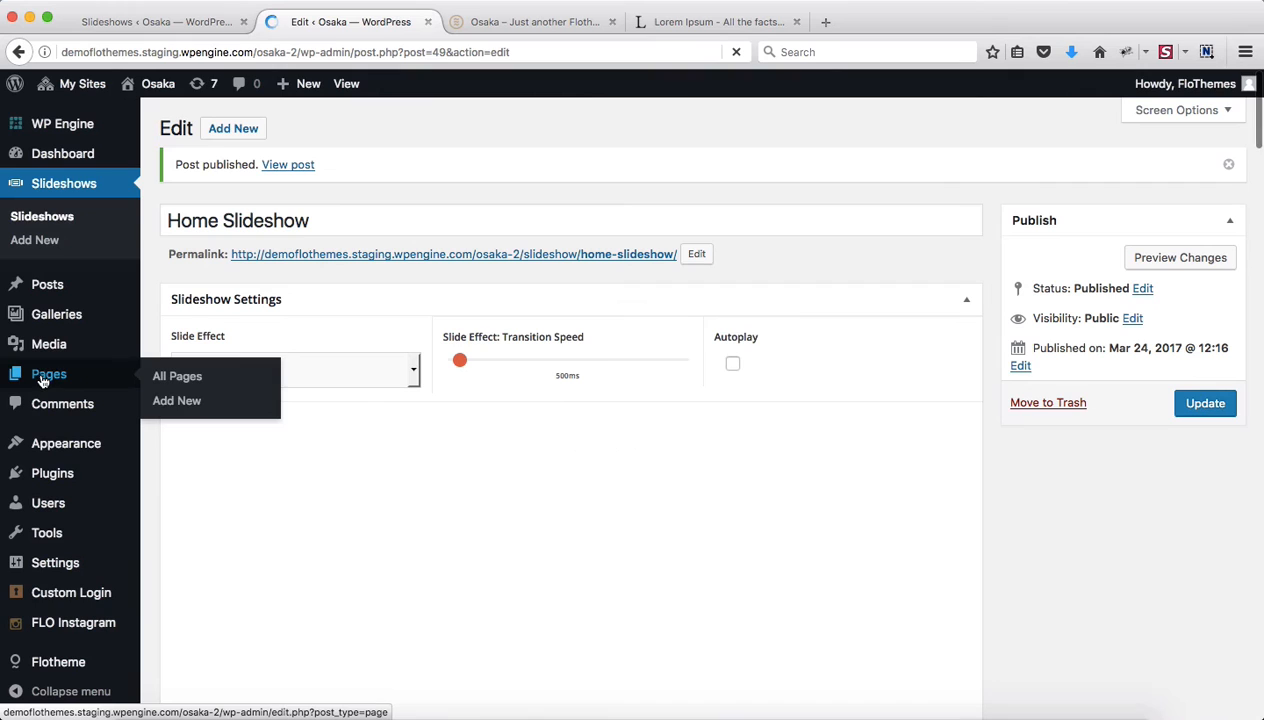
{"action": "left_click", "coordinate": [184, 381]}
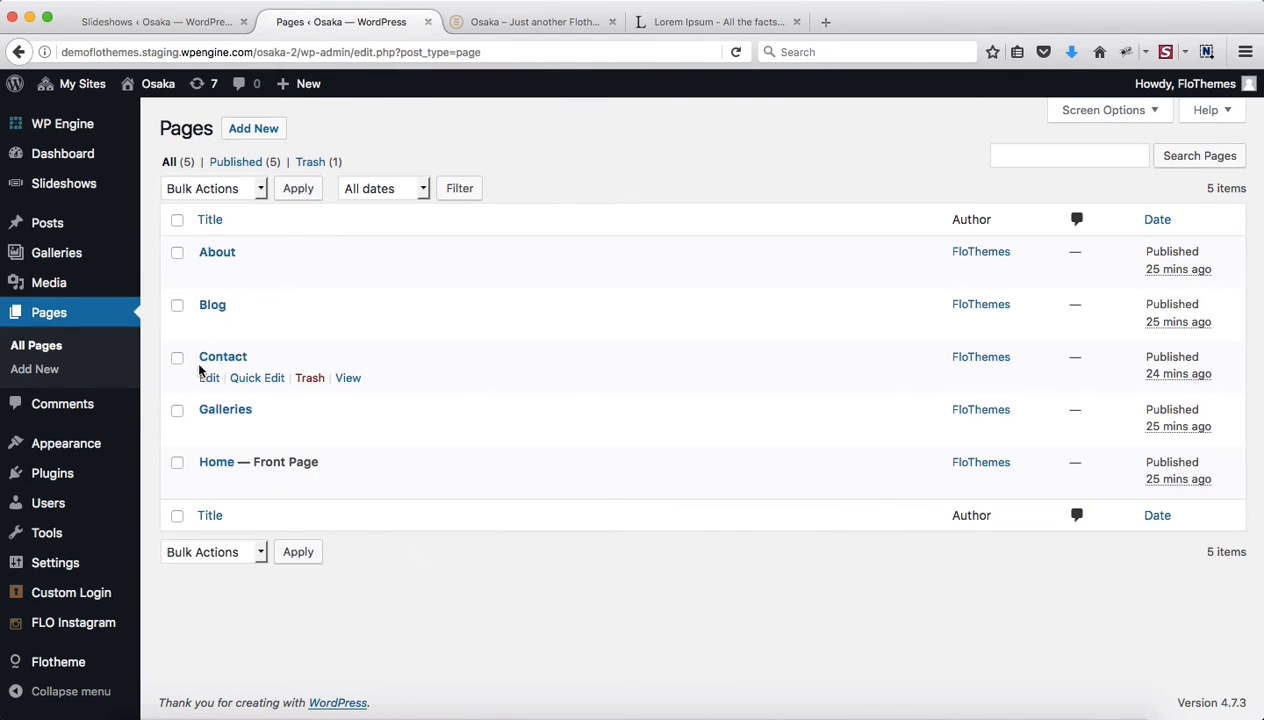
{"action": "left_click", "coordinate": [220, 463]}
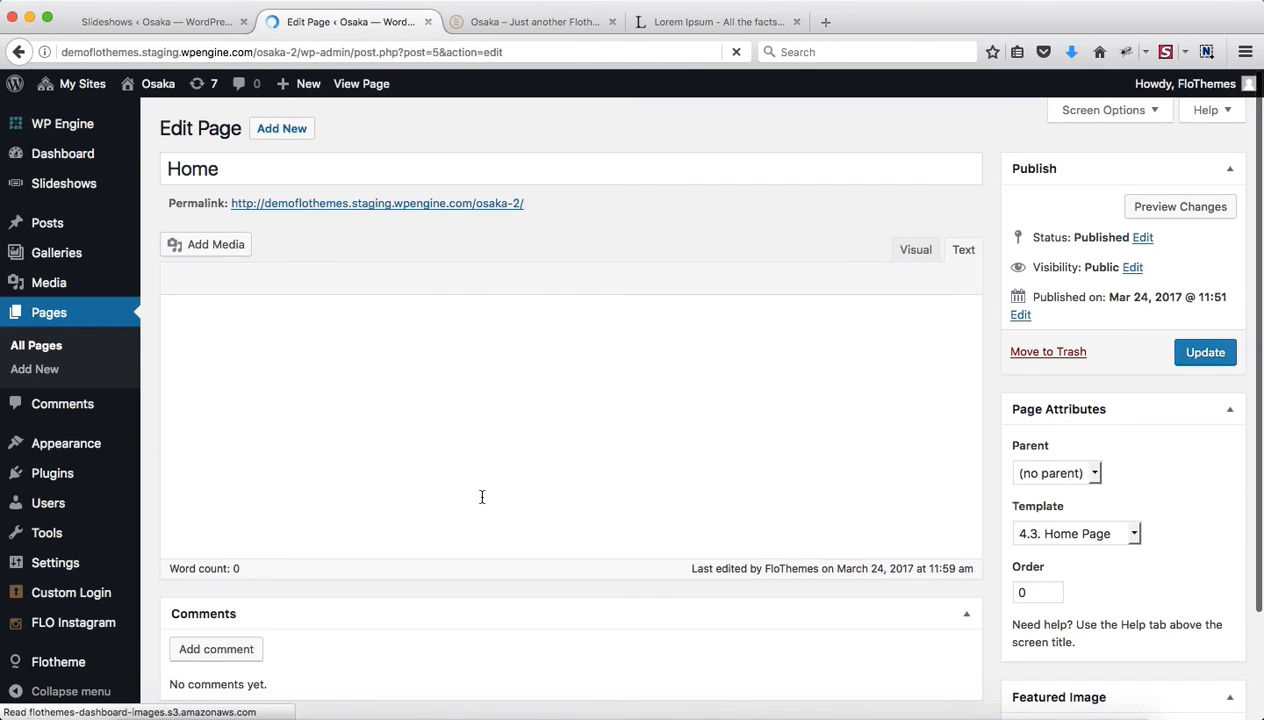
{"action": "scroll", "coordinate": [481, 497], "scroll_direction": "down", "scroll_amount": 5}
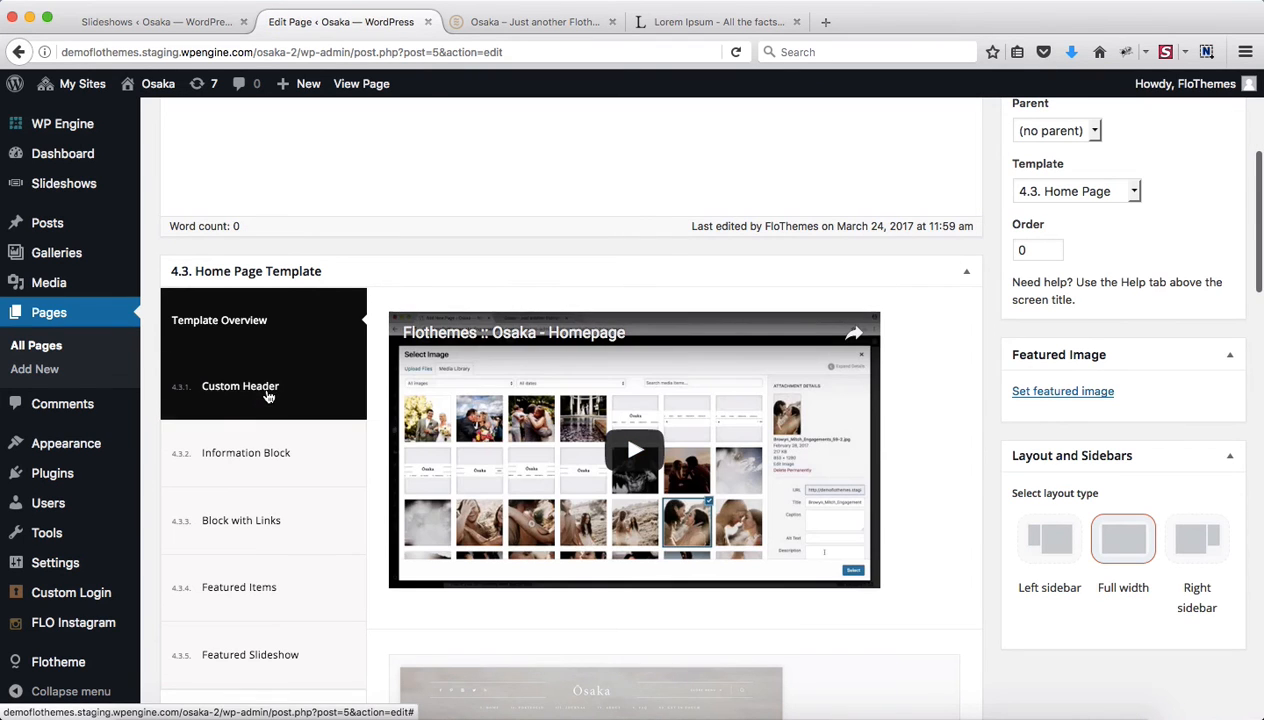
{"action": "left_click", "coordinate": [268, 397]}
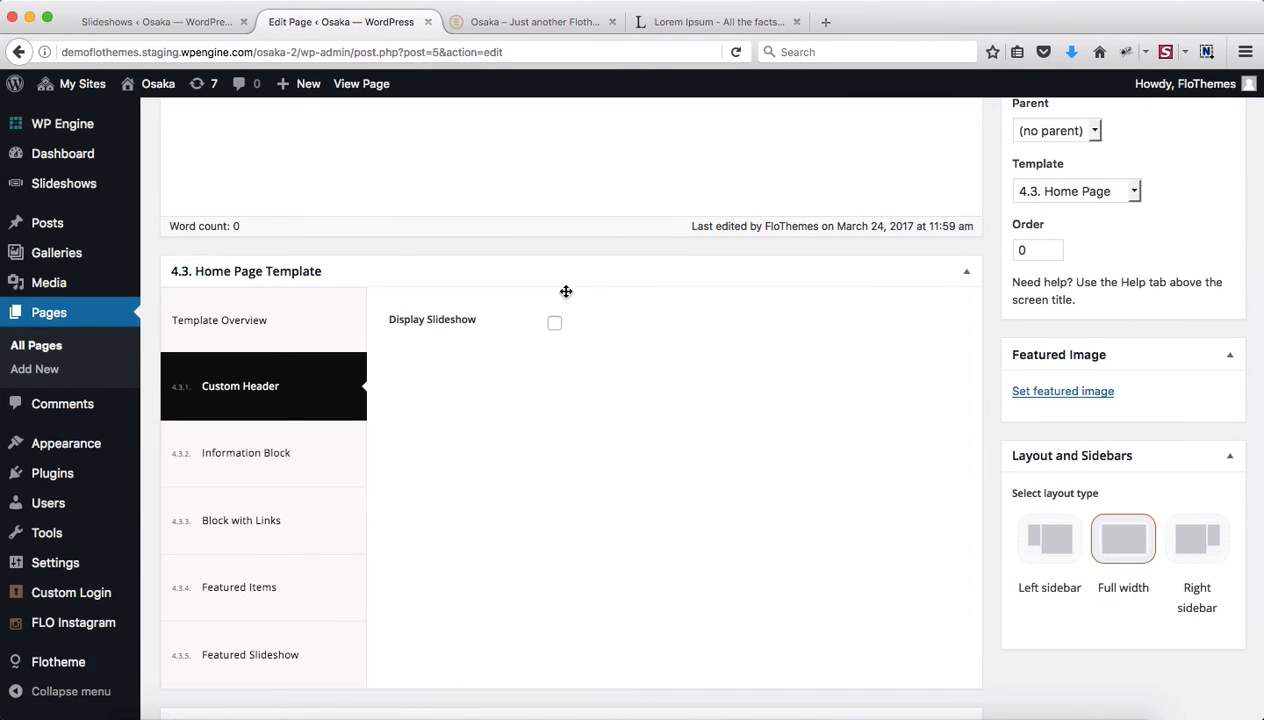
- Enable the slideshow display in the Custom Header and choose Home Slideshow as its slideshow
{"action": "left_click", "coordinate": [555, 323]}
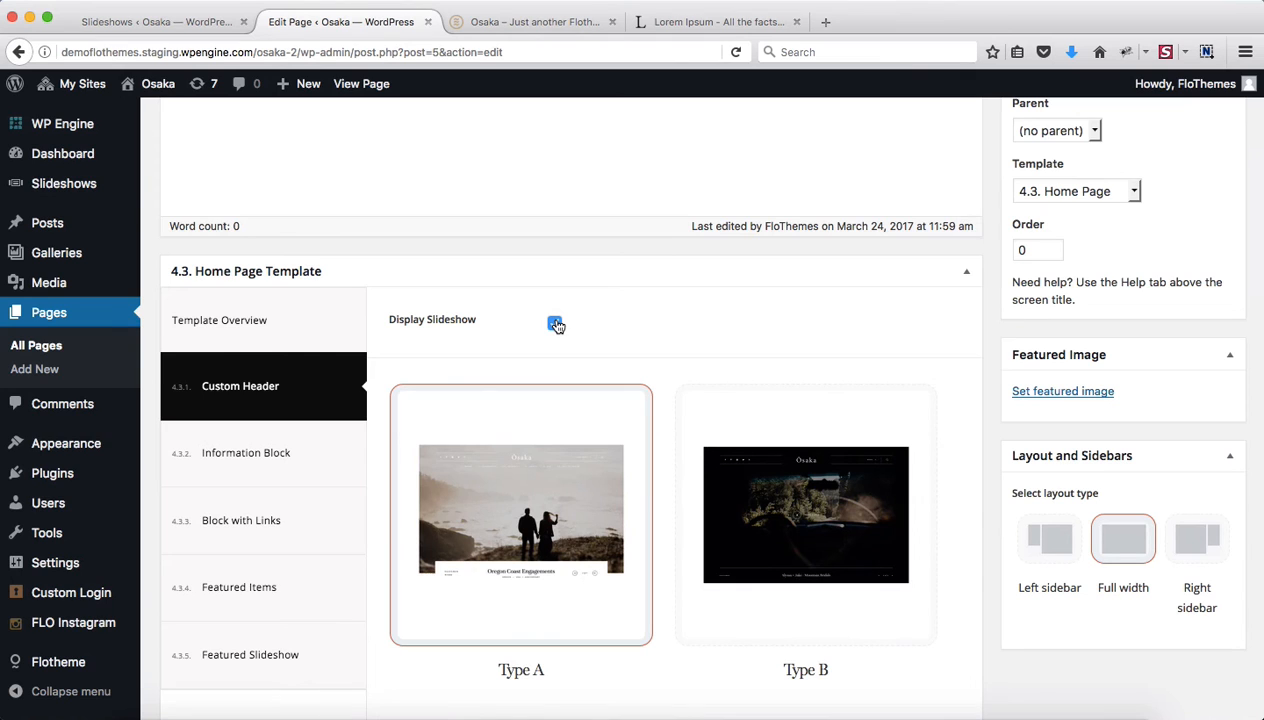
{"action": "scroll", "coordinate": [553, 322], "scroll_direction": "down", "scroll_amount": 2}
{"action": "scroll", "coordinate": [551, 318], "scroll_direction": "down", "scroll_amount": 6}
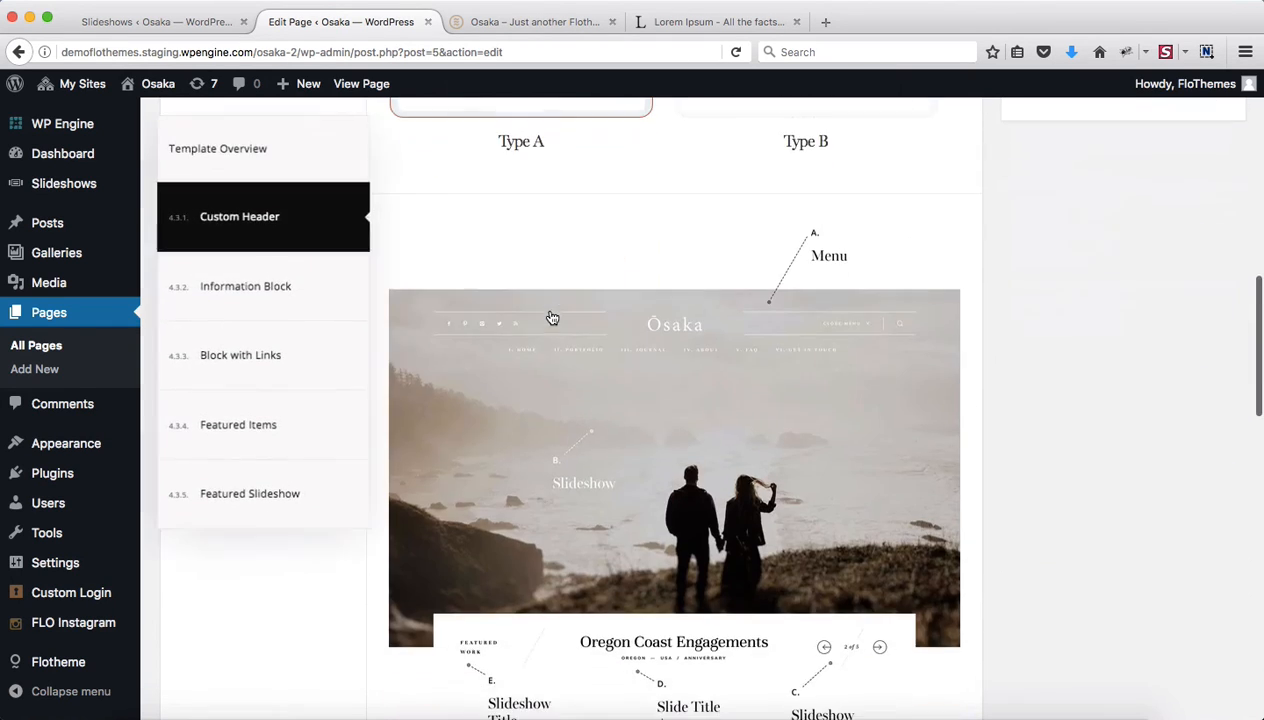
{"action": "scroll", "coordinate": [550, 316], "scroll_direction": "down", "scroll_amount": 6}
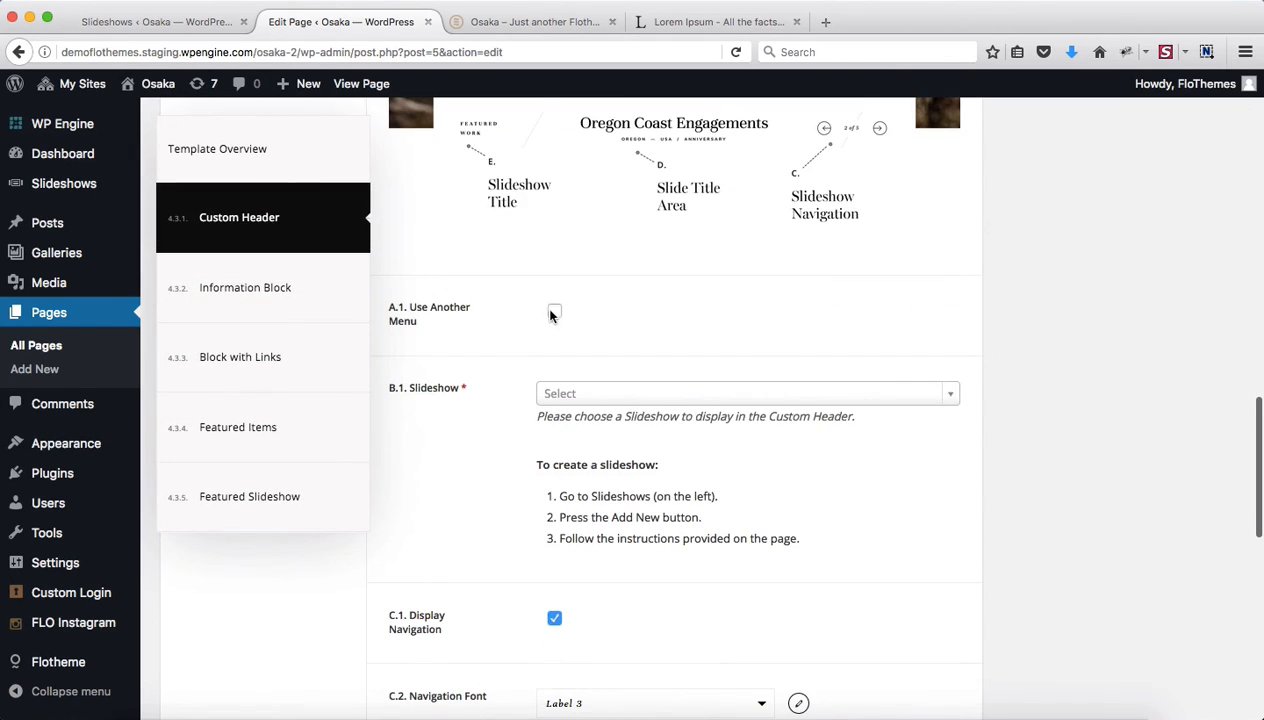
{"action": "left_click", "coordinate": [604, 396]}
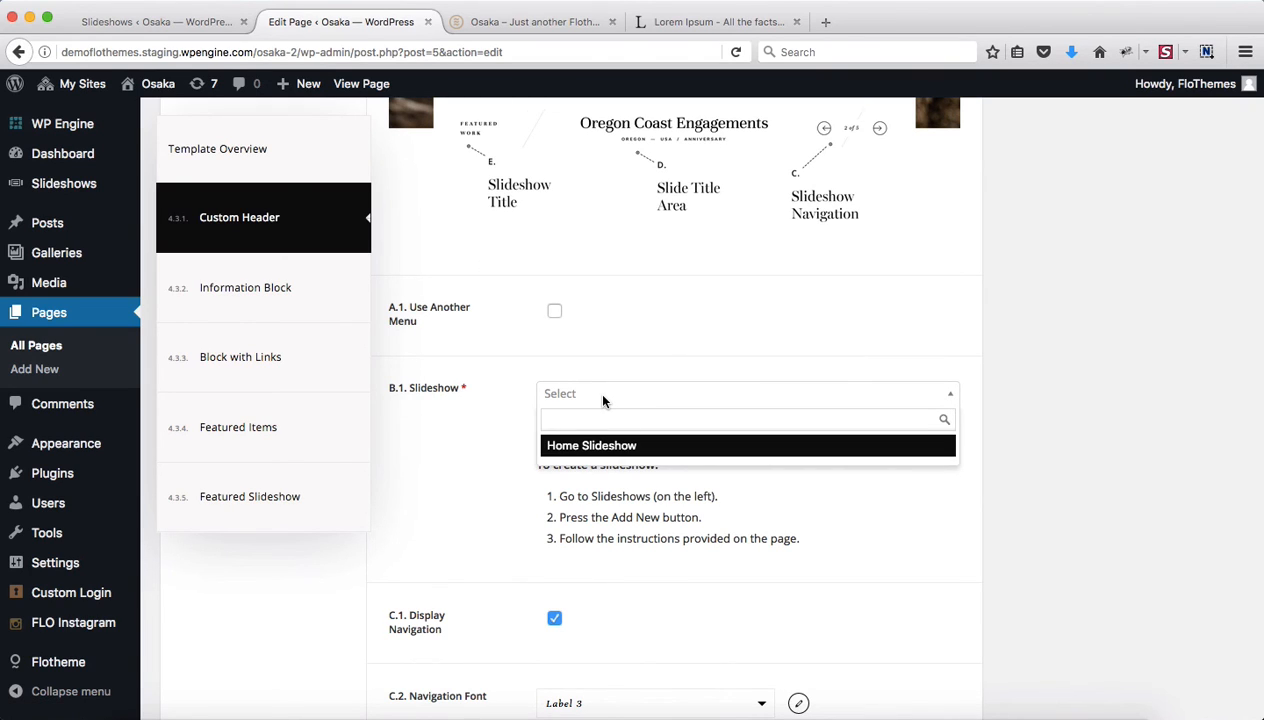
{"action": "left_click", "coordinate": [566, 446]}
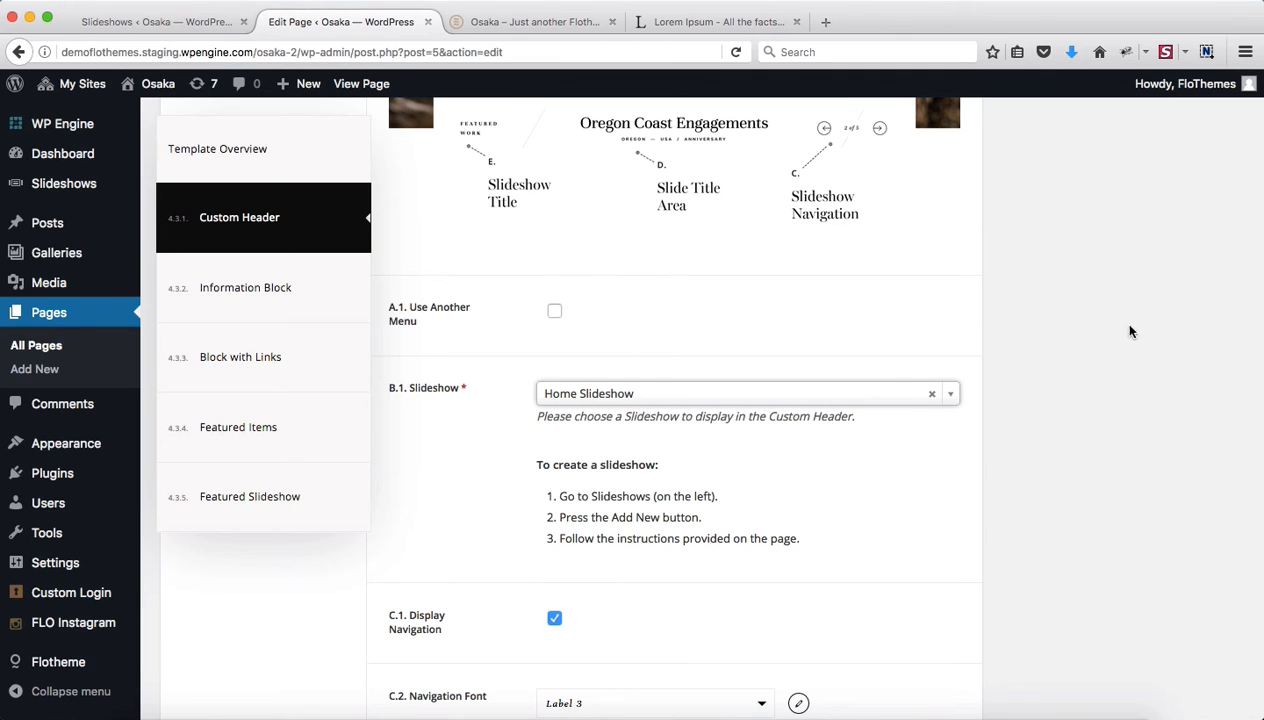
- Update the Home page and reload the live site to check the header slideshow
{"action": "scroll", "coordinate": [1125, 412], "scroll_direction": "up", "scroll_amount": 10}
{"action": "scroll", "coordinate": [1125, 410], "scroll_direction": "up", "scroll_amount": 10}
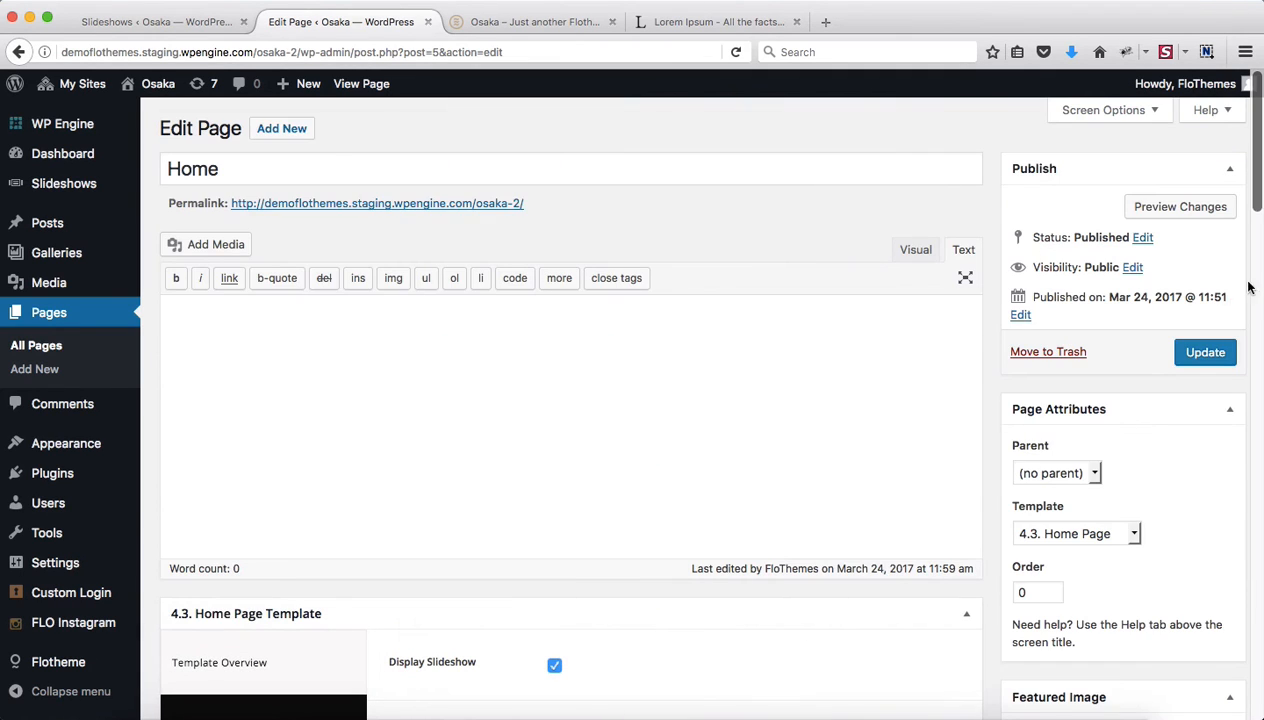
{"action": "left_click", "coordinate": [1205, 351]}
{"action": "left_click", "coordinate": [506, 20]}
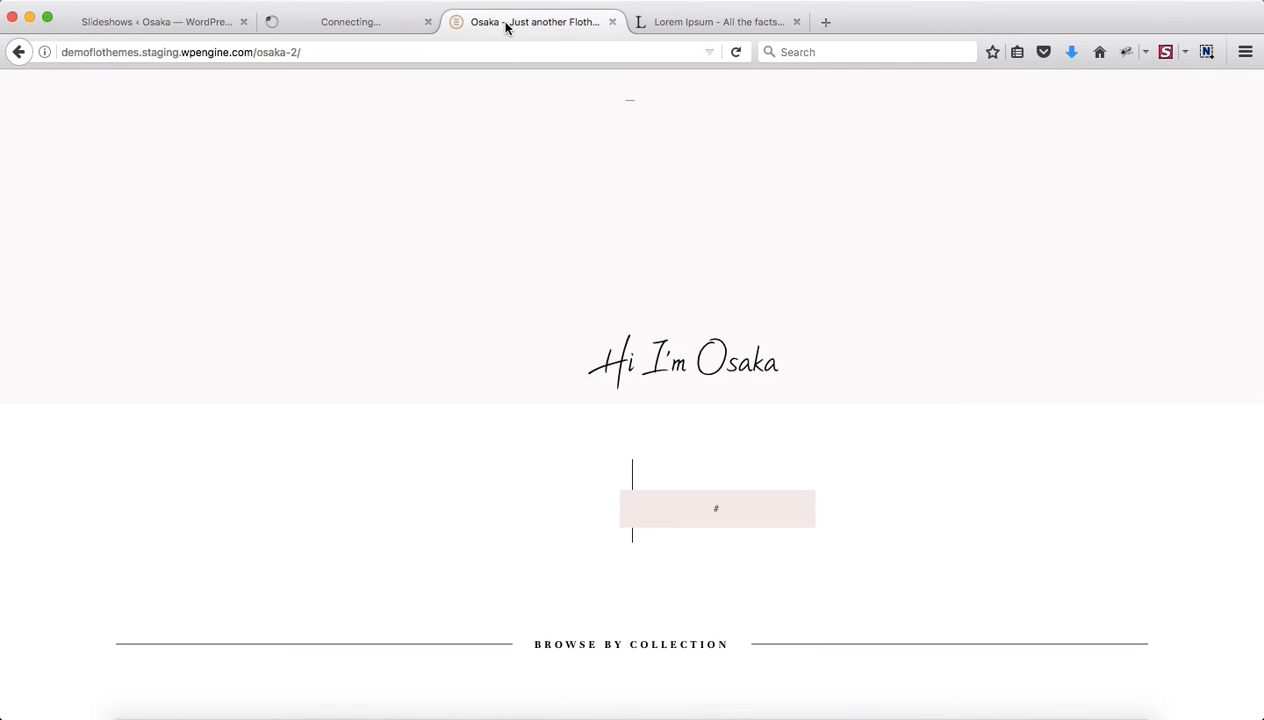
{"action": "key", "text": "super+r"}
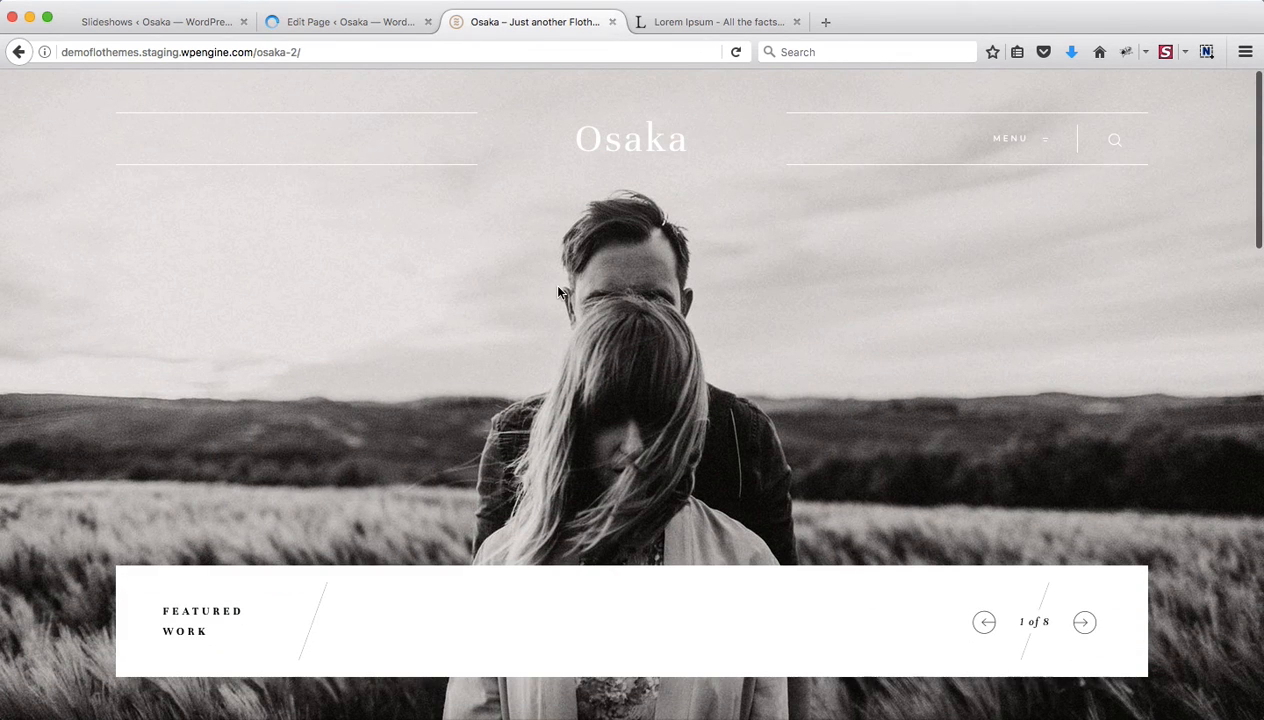
{"action": "scroll", "coordinate": [558, 291], "scroll_direction": "down", "scroll_amount": 8}
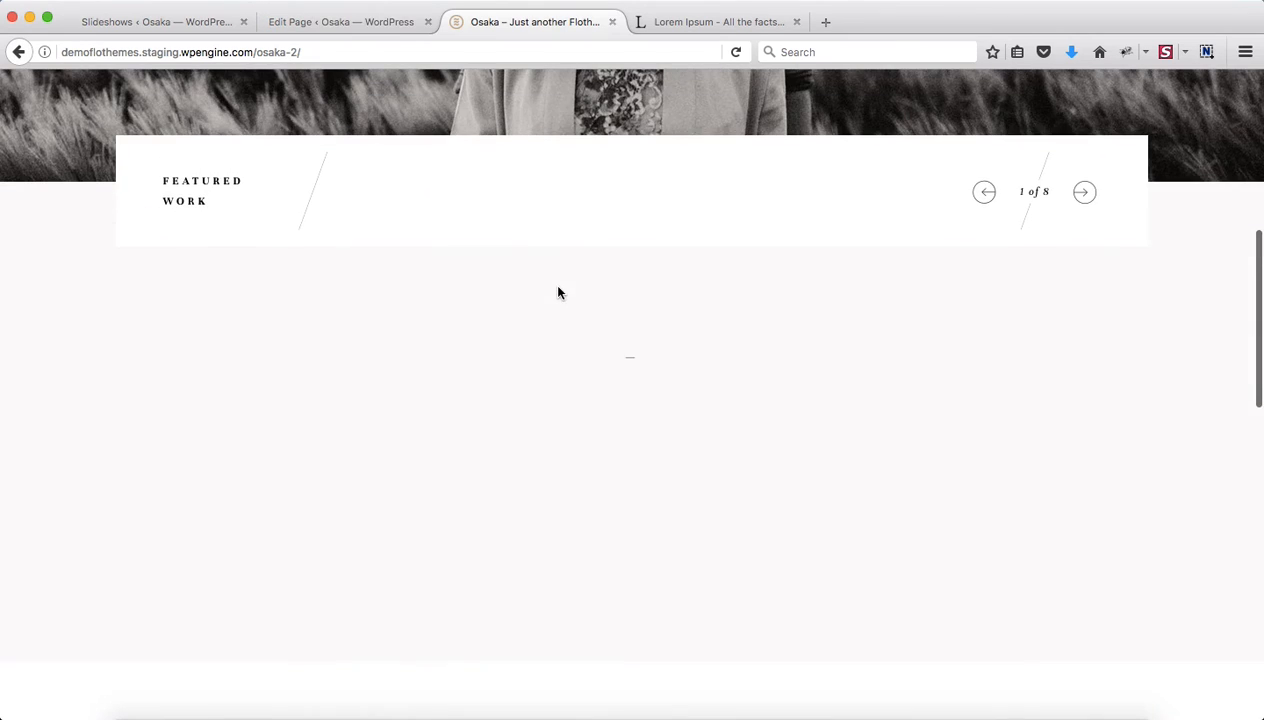
- Return to the Home page editor and show the Information Block settings for background colour and introduction text
{"action": "key", "text": "ctrl+shift+Tab"}
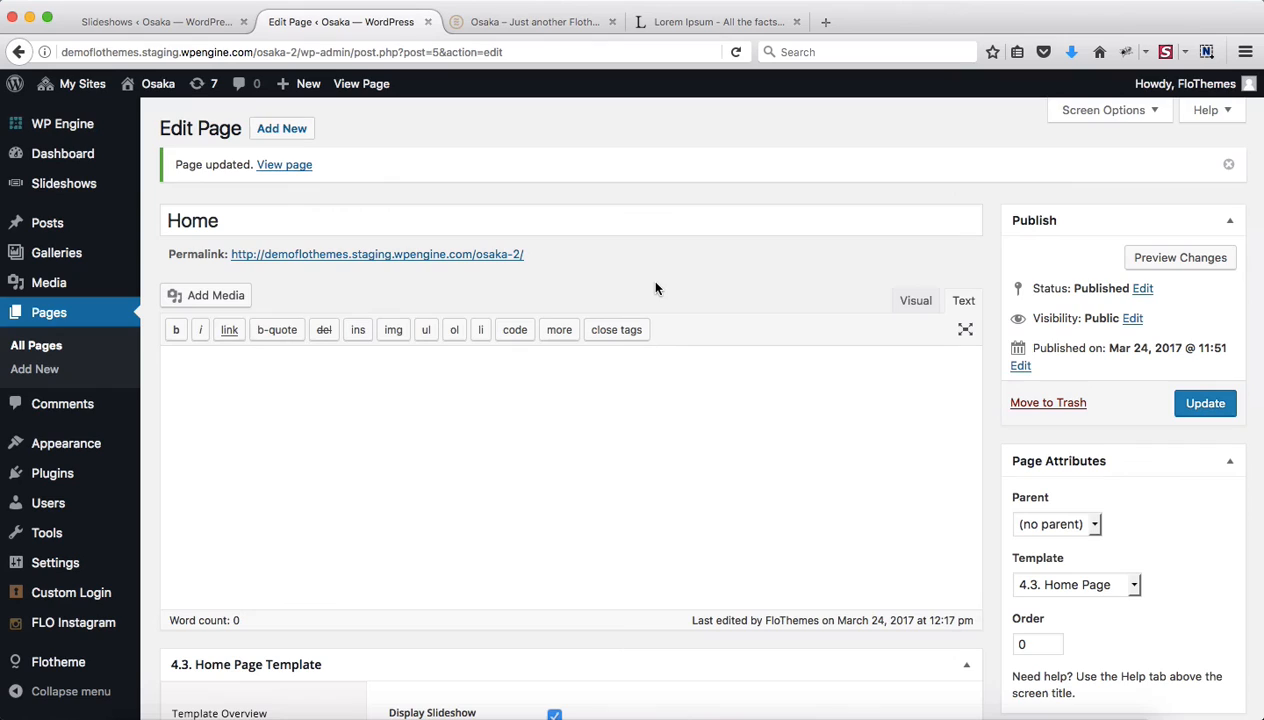
{"action": "scroll", "coordinate": [1099, 450], "scroll_direction": "down", "scroll_amount": 7}
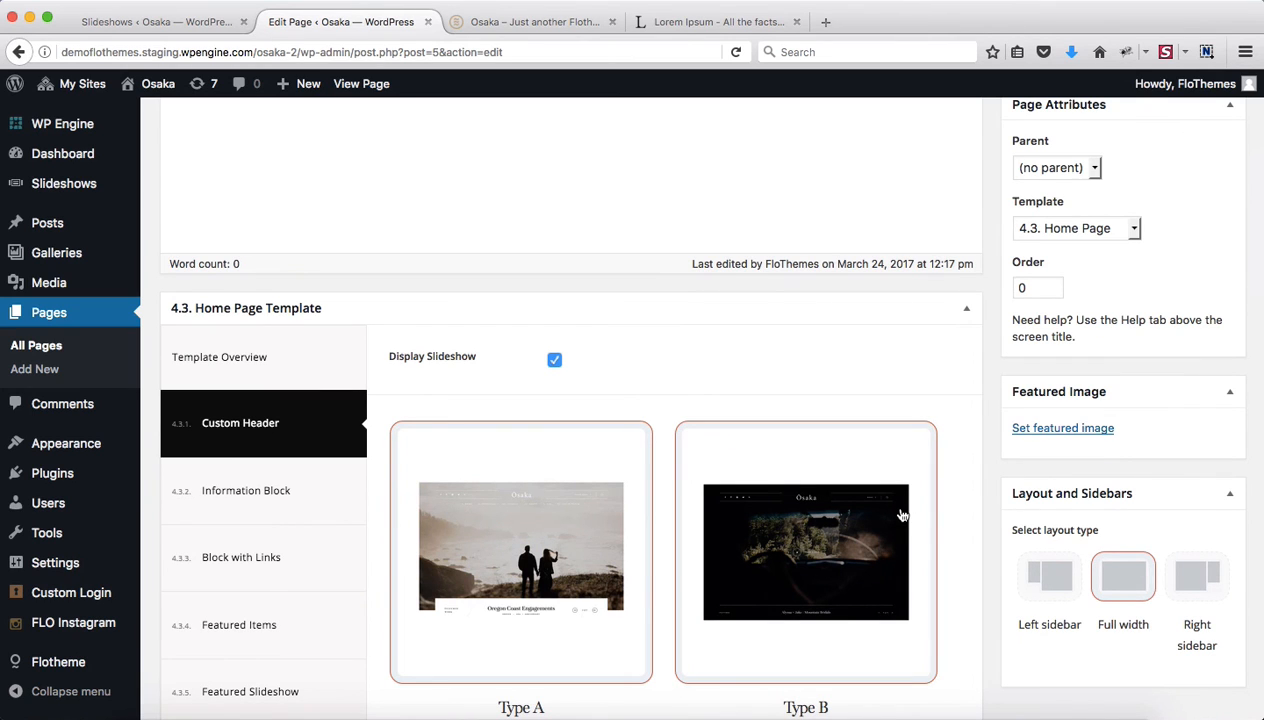
{"action": "scroll", "coordinate": [660, 516], "scroll_direction": "down", "scroll_amount": 3}
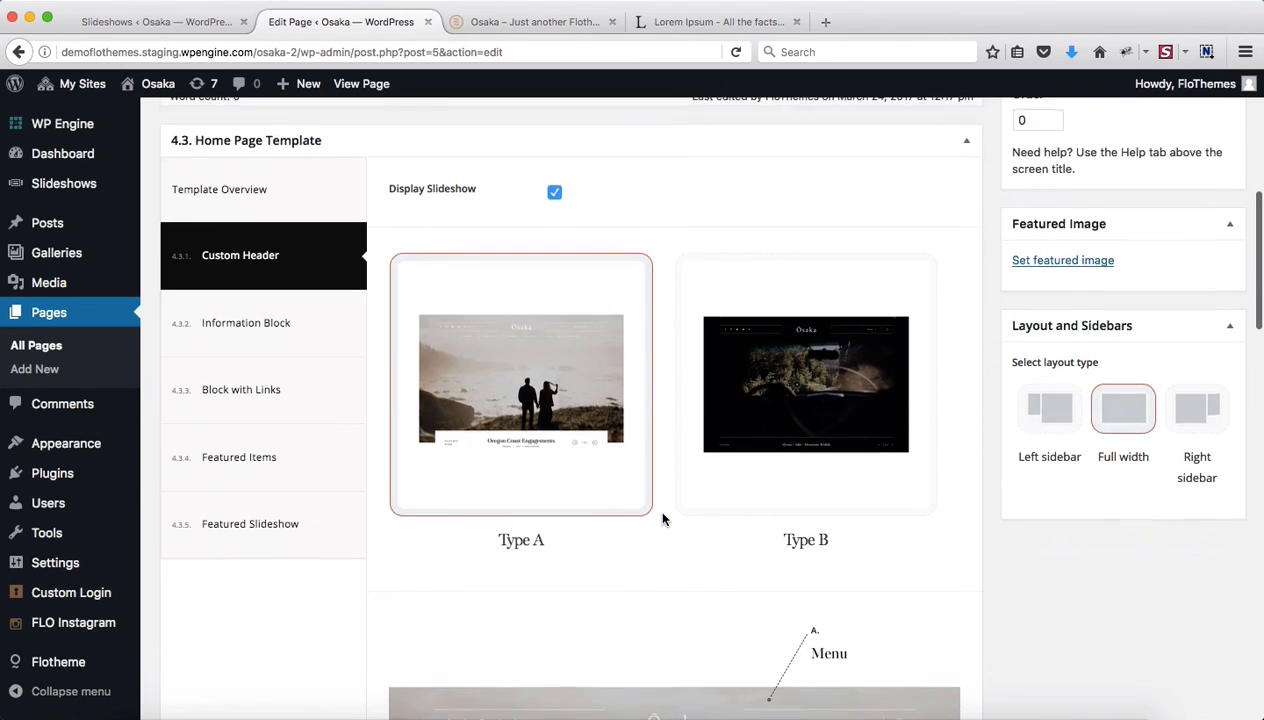
{"action": "left_click", "coordinate": [253, 338]}
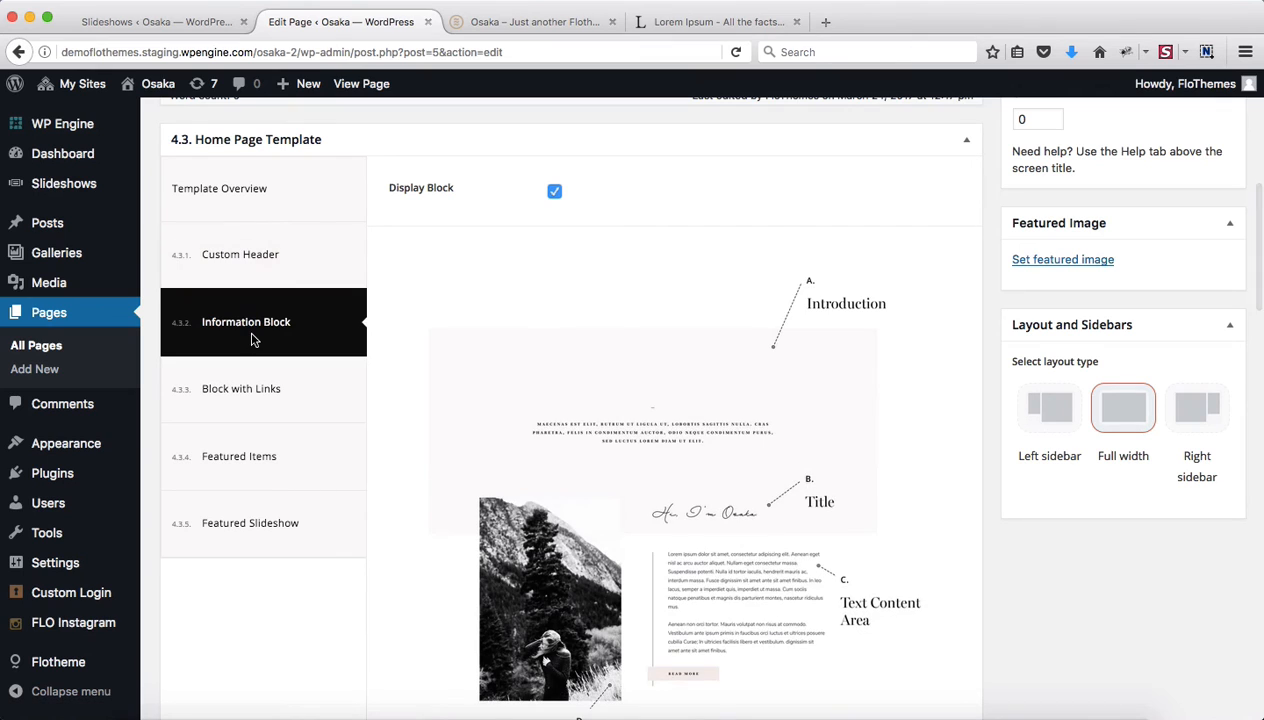
{"action": "scroll", "coordinate": [790, 400], "scroll_direction": "down", "scroll_amount": 7}
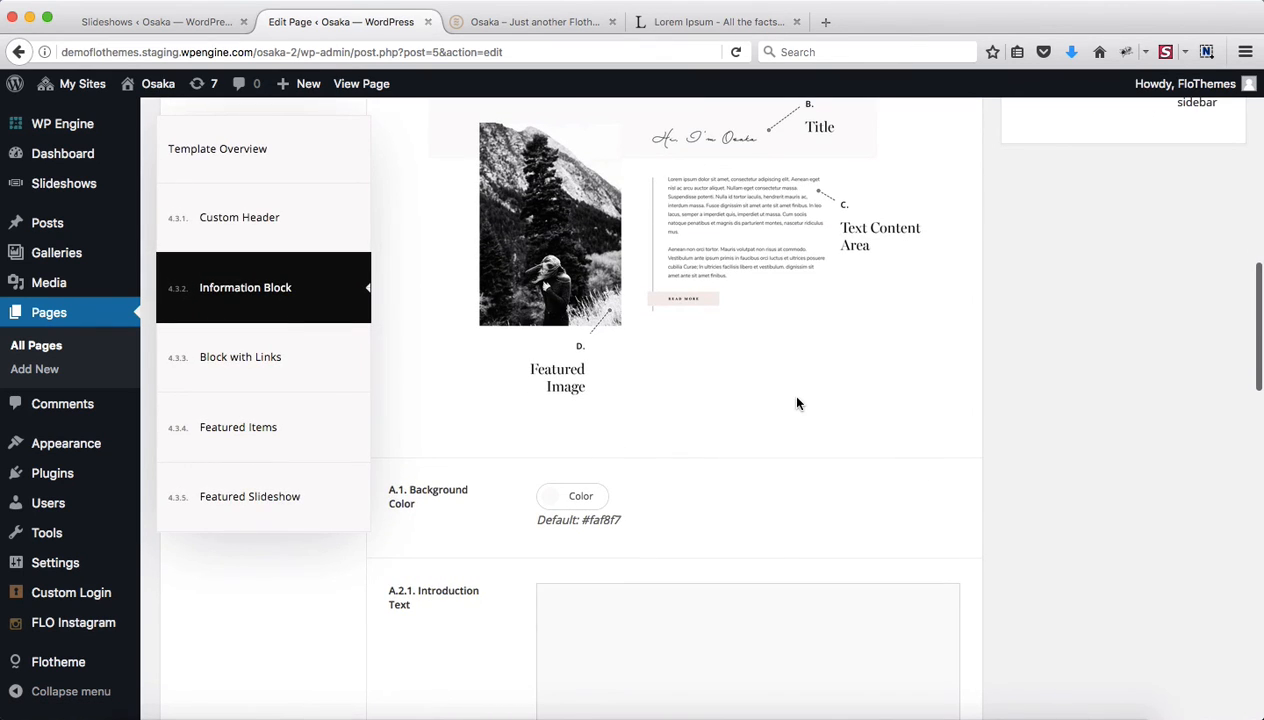
{"action": "scroll", "coordinate": [540, 388], "scroll_direction": "down", "scroll_amount": 1}
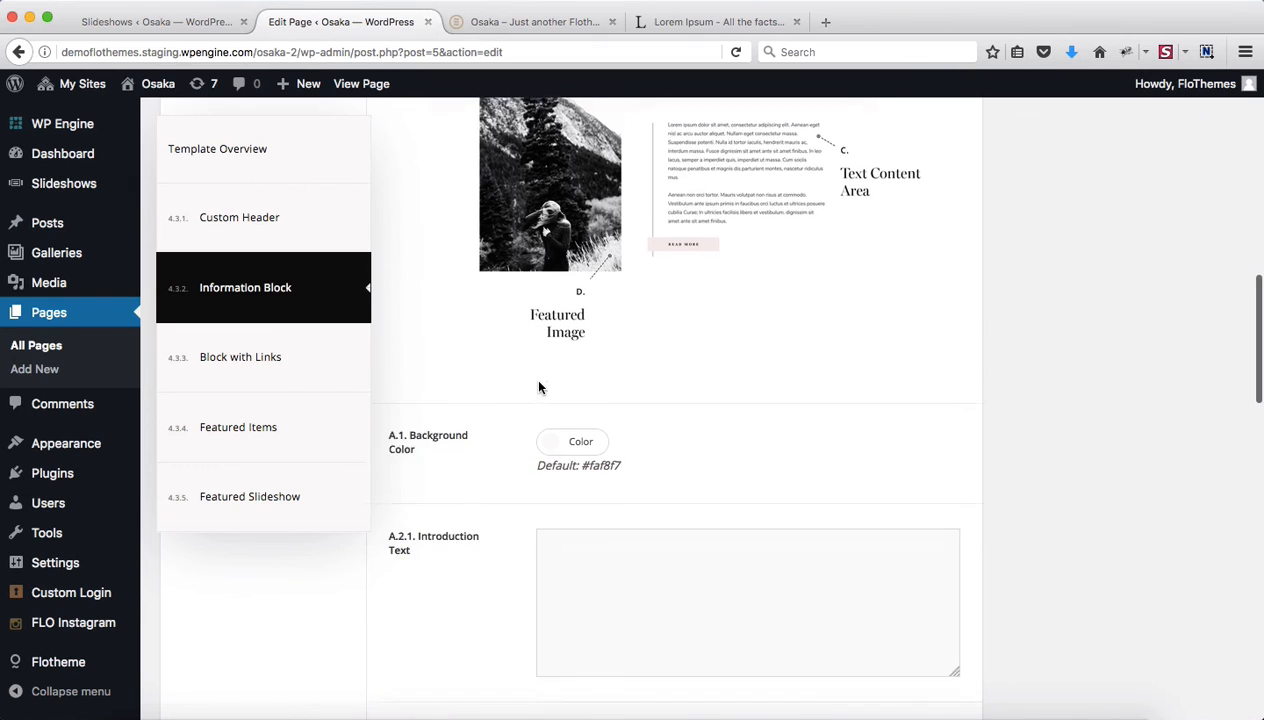
{"action": "scroll", "coordinate": [540, 388], "scroll_direction": "down", "scroll_amount": 2}
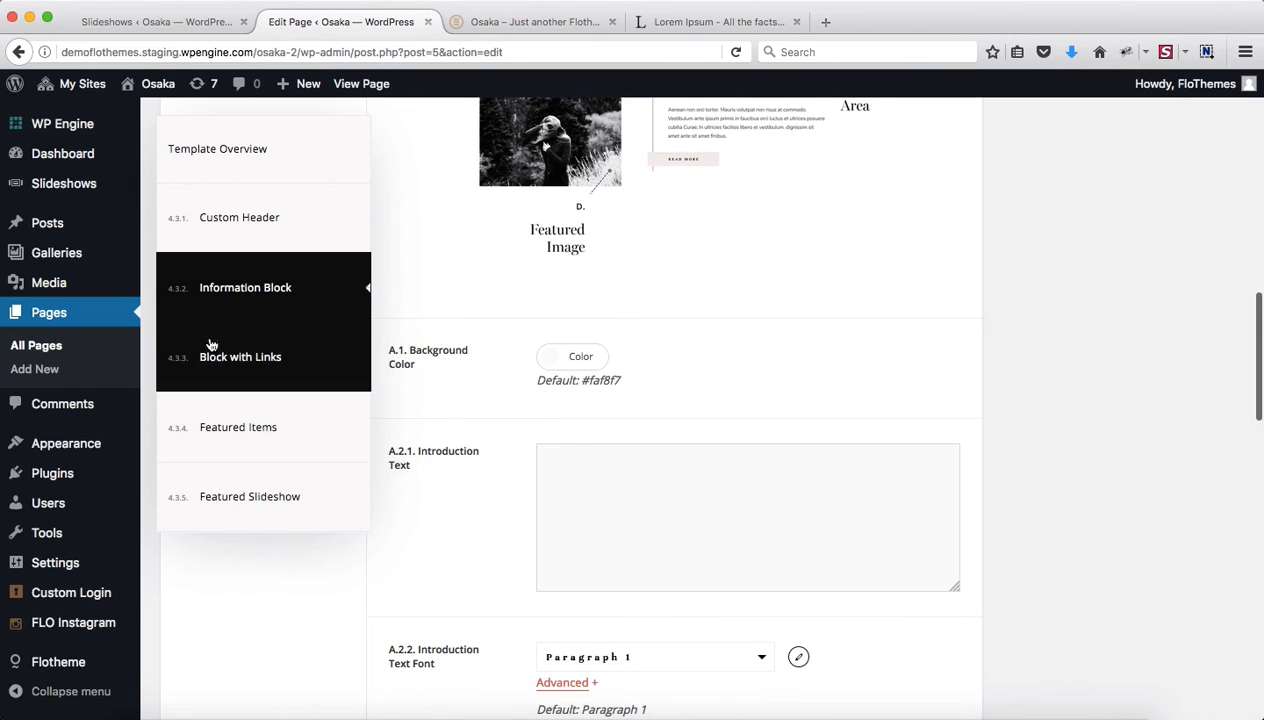
- Compare the header and introduction area of the live Home page with the Information Block settings
{"action": "left_click", "coordinate": [533, 21]}
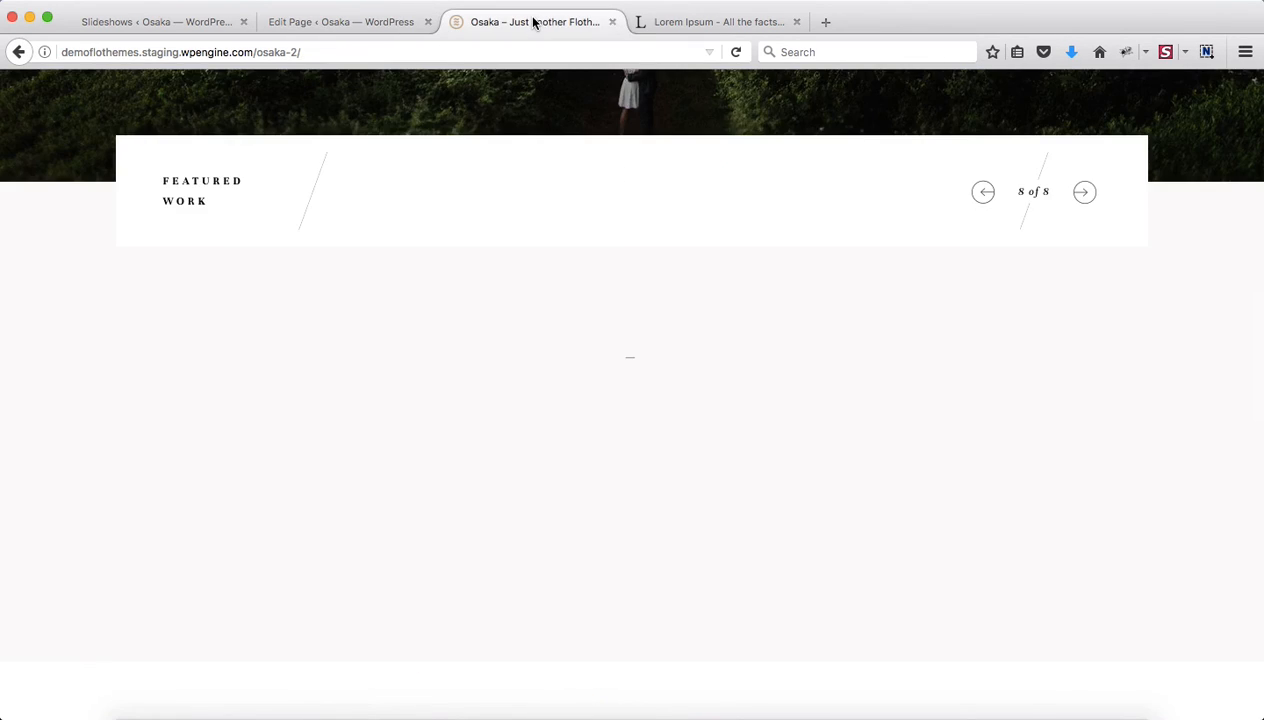
{"action": "left_click", "coordinate": [330, 21]}
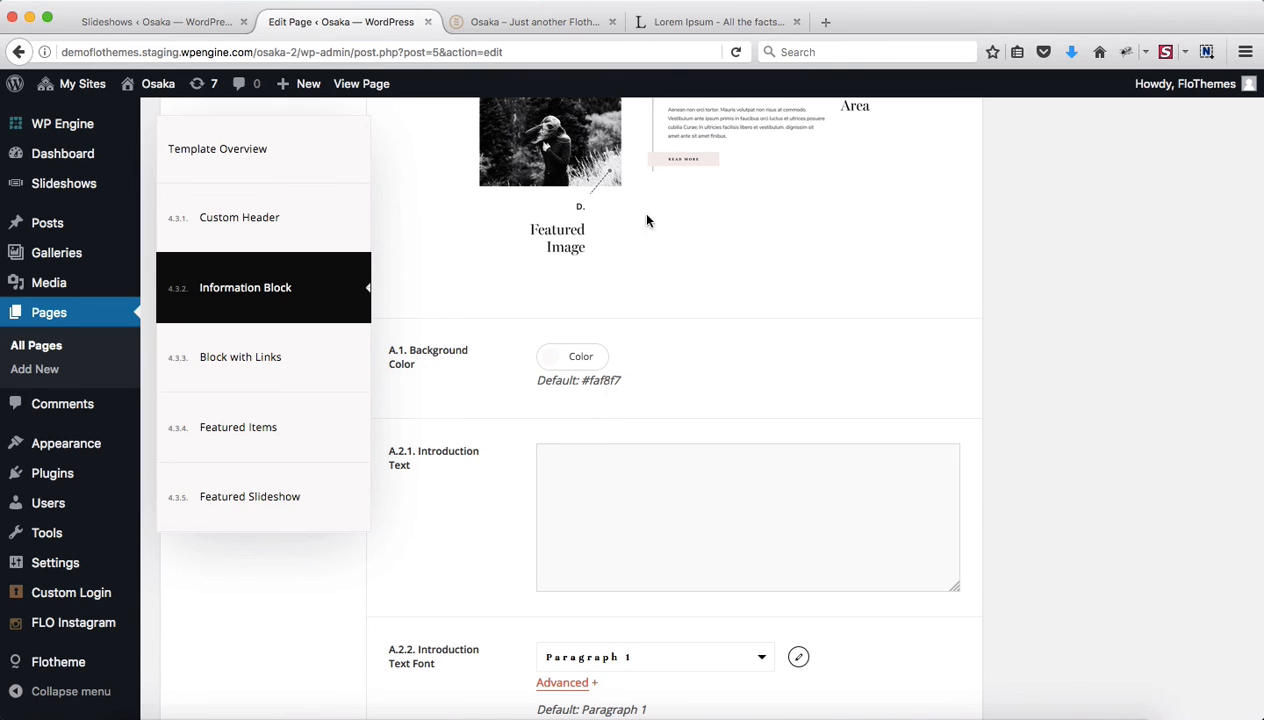
{"action": "left_click", "coordinate": [536, 22]}
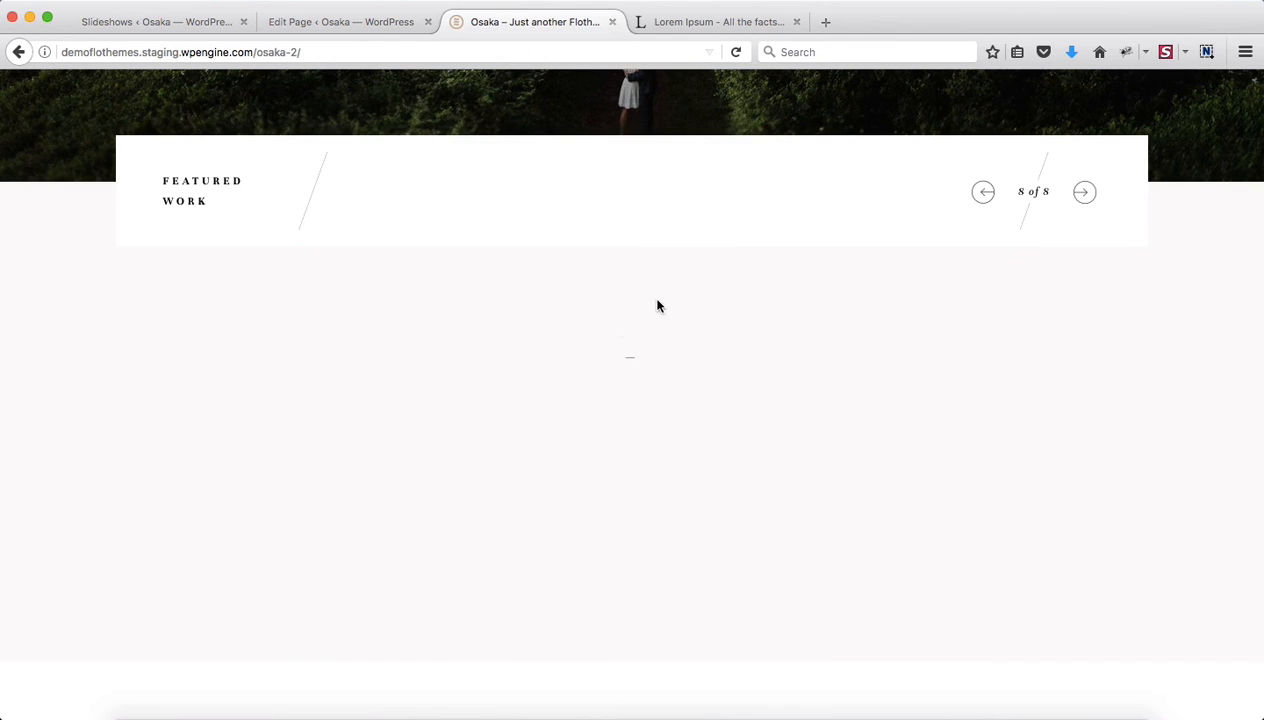
{"action": "scroll", "coordinate": [666, 325], "scroll_direction": "up", "scroll_amount": 5}
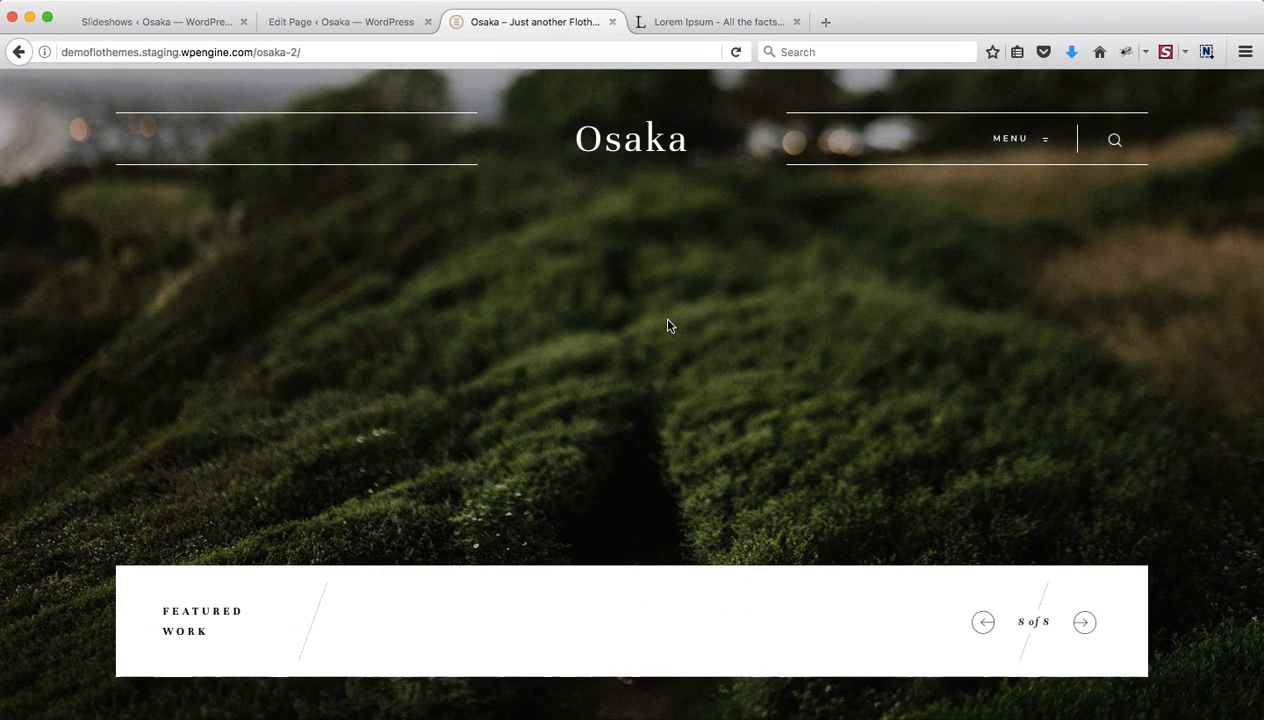
{"action": "left_click", "coordinate": [305, 21]}
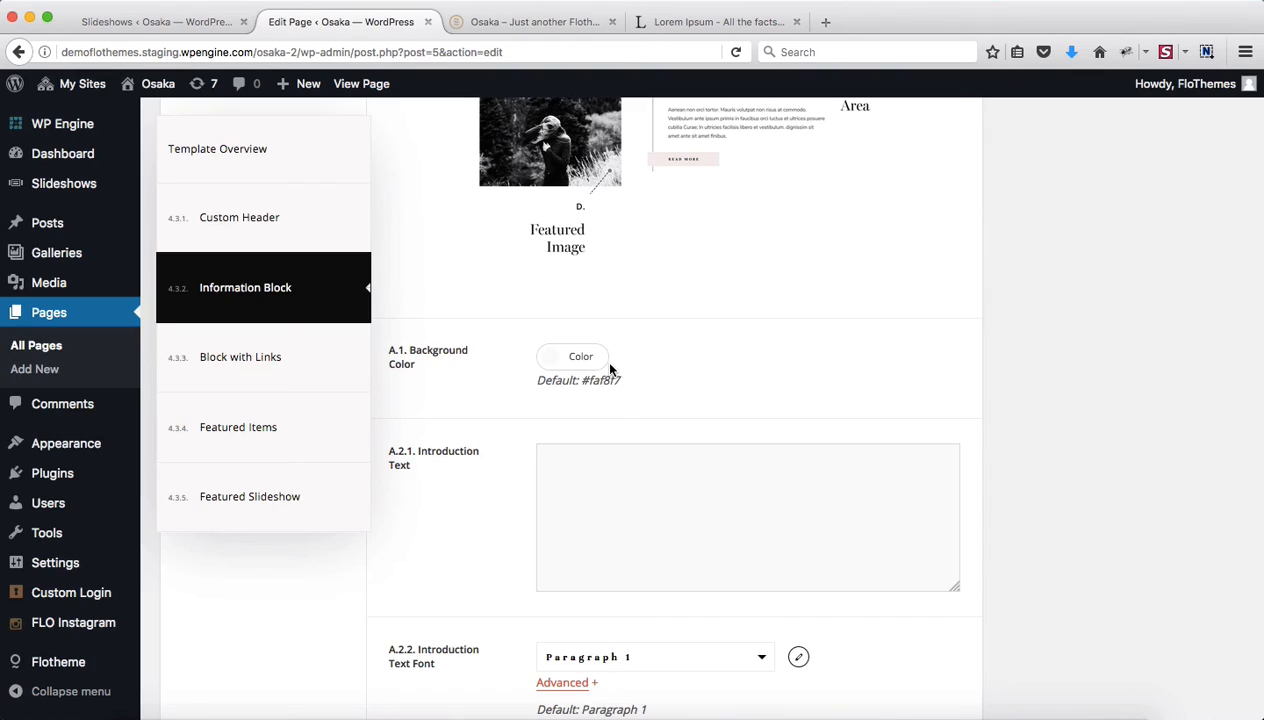
- Update the Home page and reload the live site to check the introduction text, featured image and text content
{"action": "scroll", "coordinate": [610, 370], "scroll_direction": "up", "scroll_amount": 3}
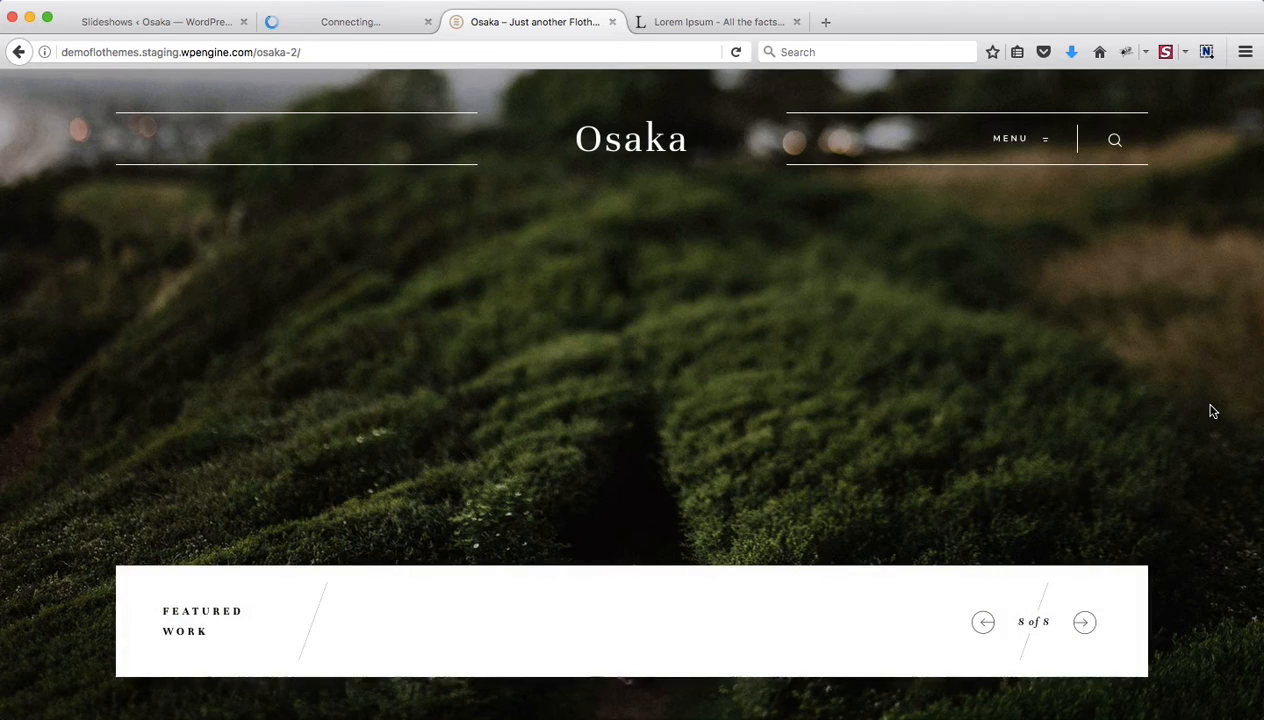
{"action": "key", "text": "super+r"}
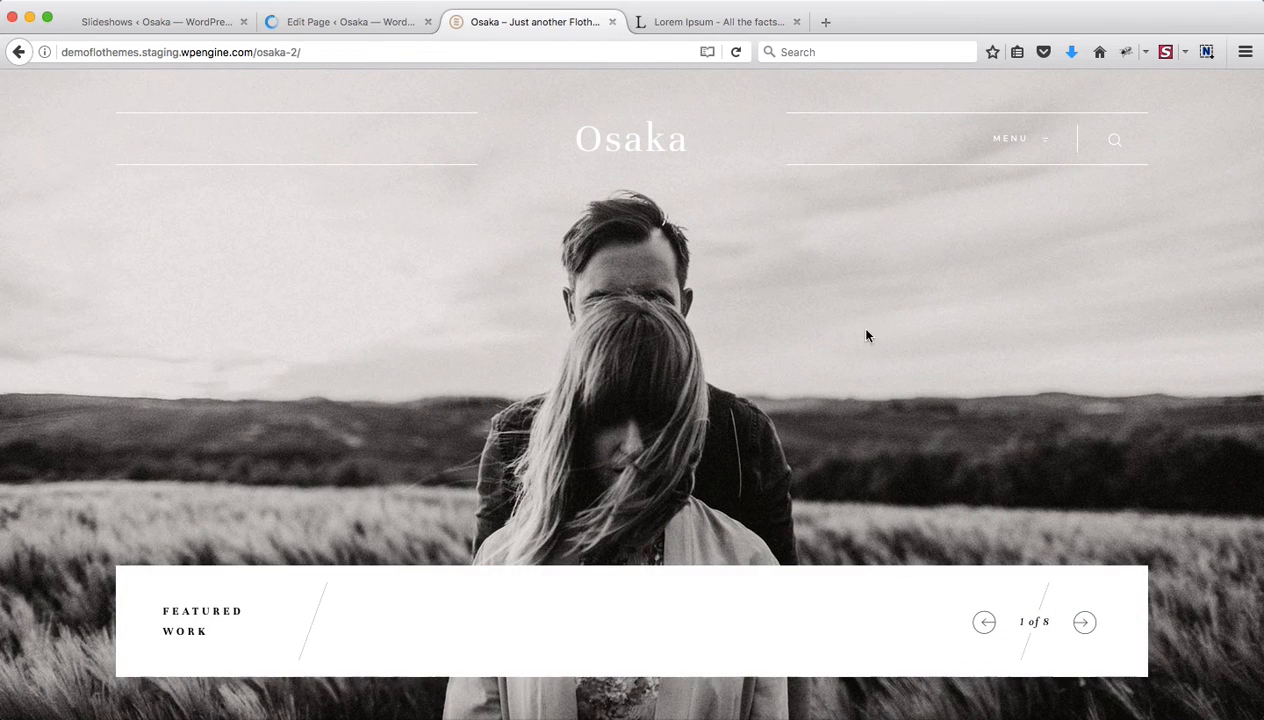
{"action": "scroll", "coordinate": [637, 270], "scroll_direction": "down", "scroll_amount": 5}
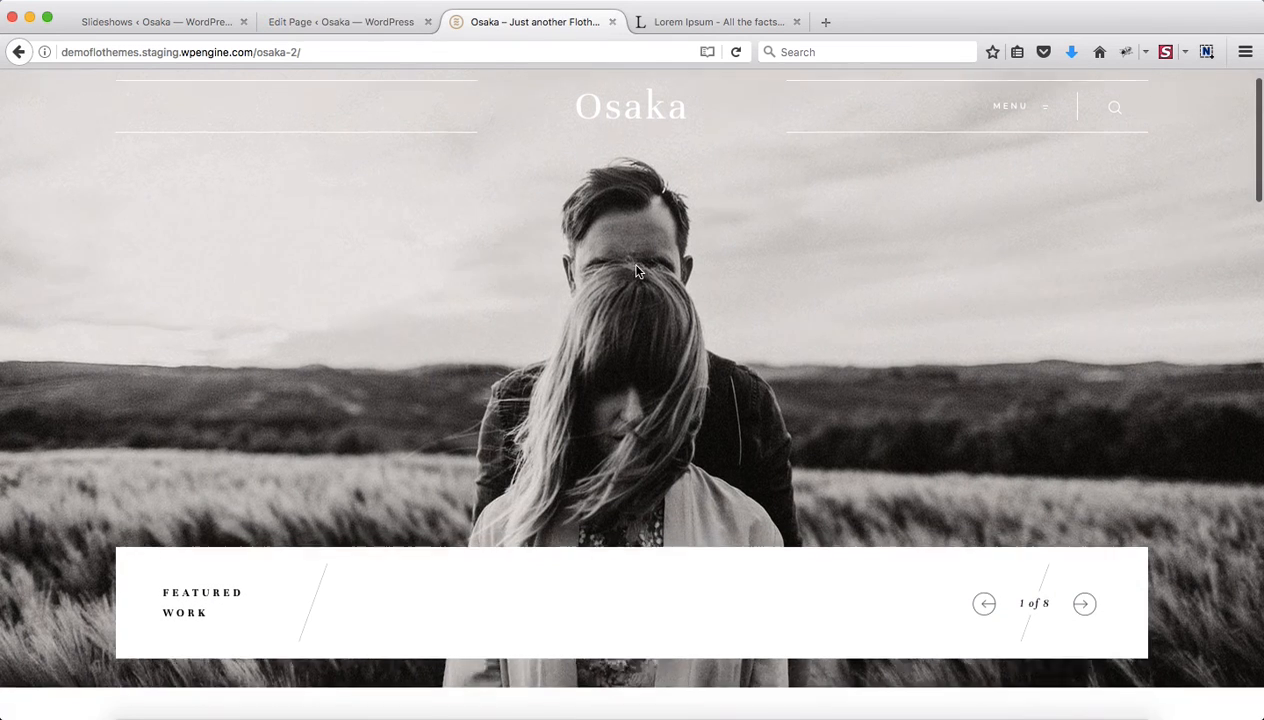
{"action": "scroll", "coordinate": [615, 230], "scroll_direction": "down", "scroll_amount": 4}
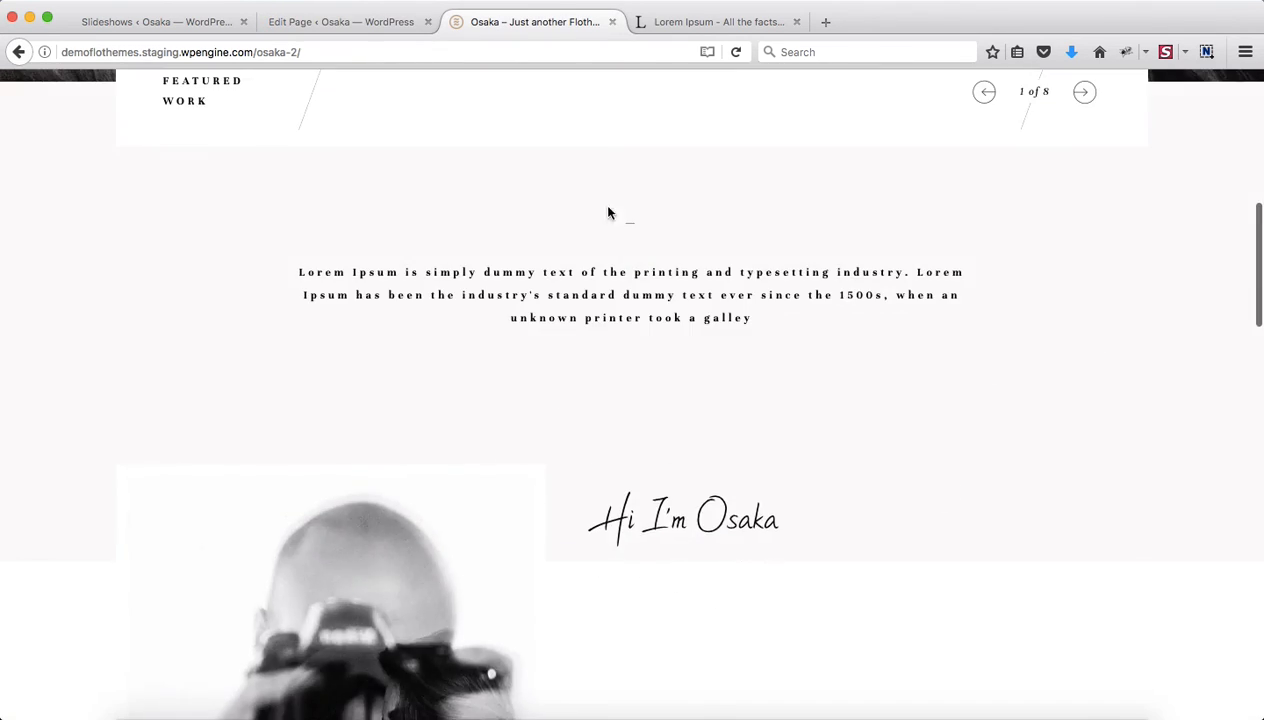
{"action": "scroll", "coordinate": [615, 270], "scroll_direction": "down", "scroll_amount": 4}
{"action": "scroll", "coordinate": [605, 293], "scroll_direction": "down", "scroll_amount": 2}
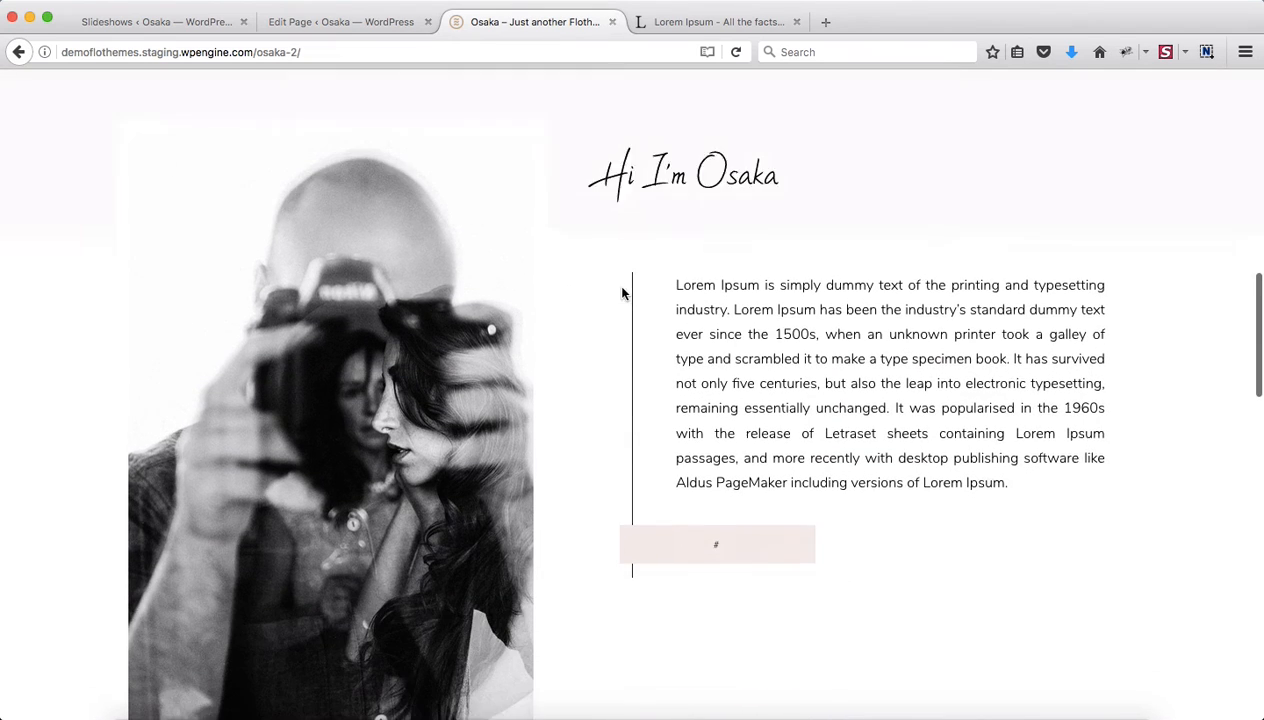
- Review the Browse by Collection and Latest Blog Posts sections of the live Home page
{"action": "scroll", "coordinate": [858, 463], "scroll_direction": "down", "scroll_amount": 4}
{"action": "scroll", "coordinate": [870, 477], "scroll_direction": "down", "scroll_amount": 5}
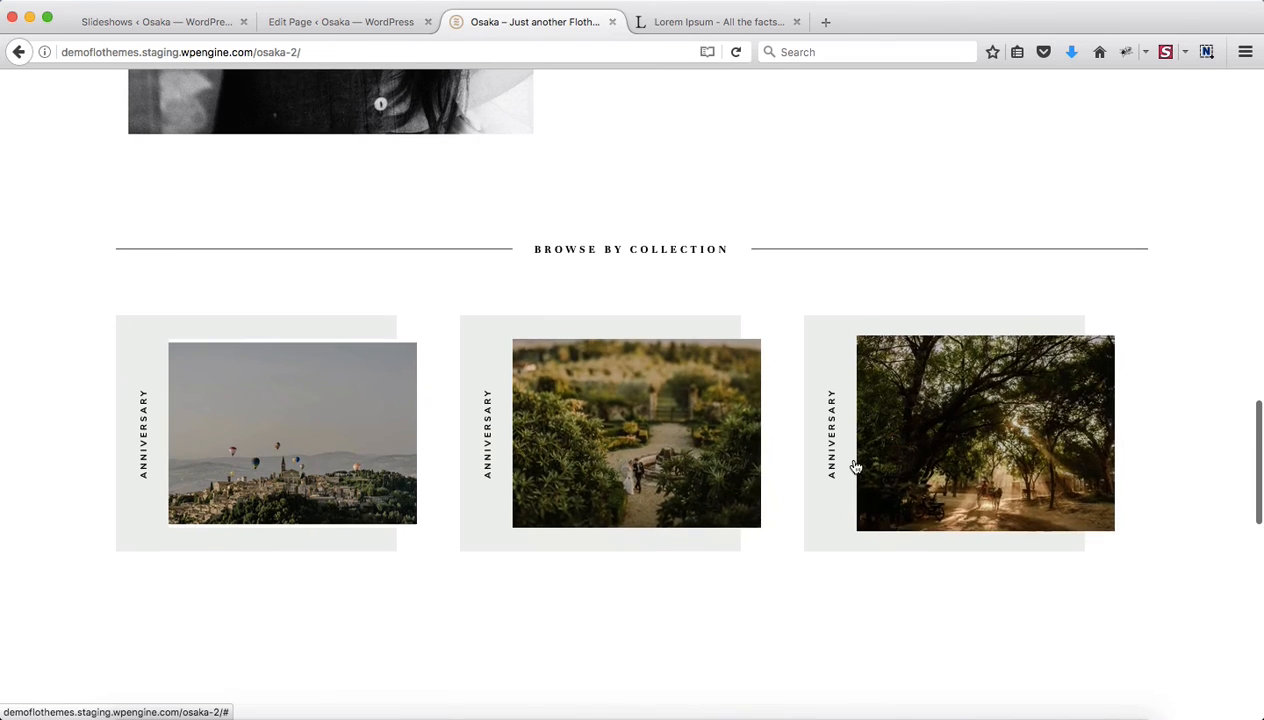
{"action": "scroll", "coordinate": [855, 466], "scroll_direction": "down", "scroll_amount": 2}
{"action": "scroll", "coordinate": [855, 465], "scroll_direction": "down", "scroll_amount": 3}
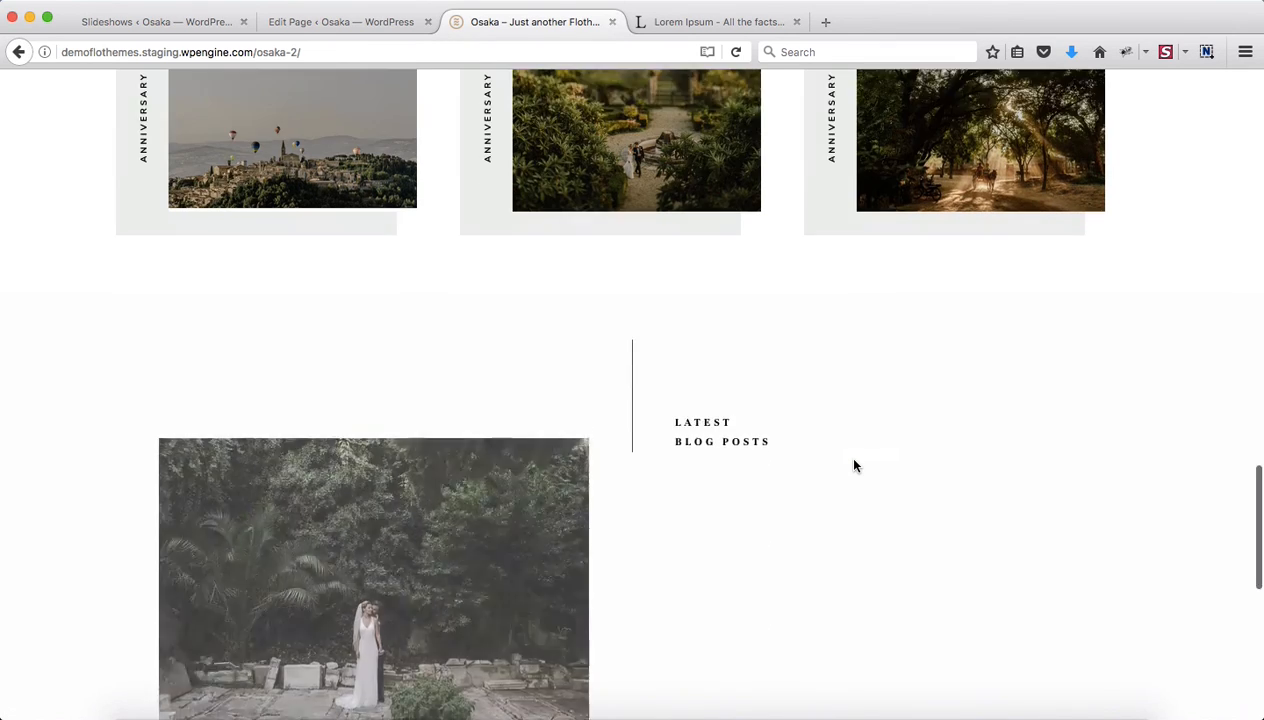
{"action": "scroll", "coordinate": [560, 440], "scroll_direction": "down", "scroll_amount": 3}
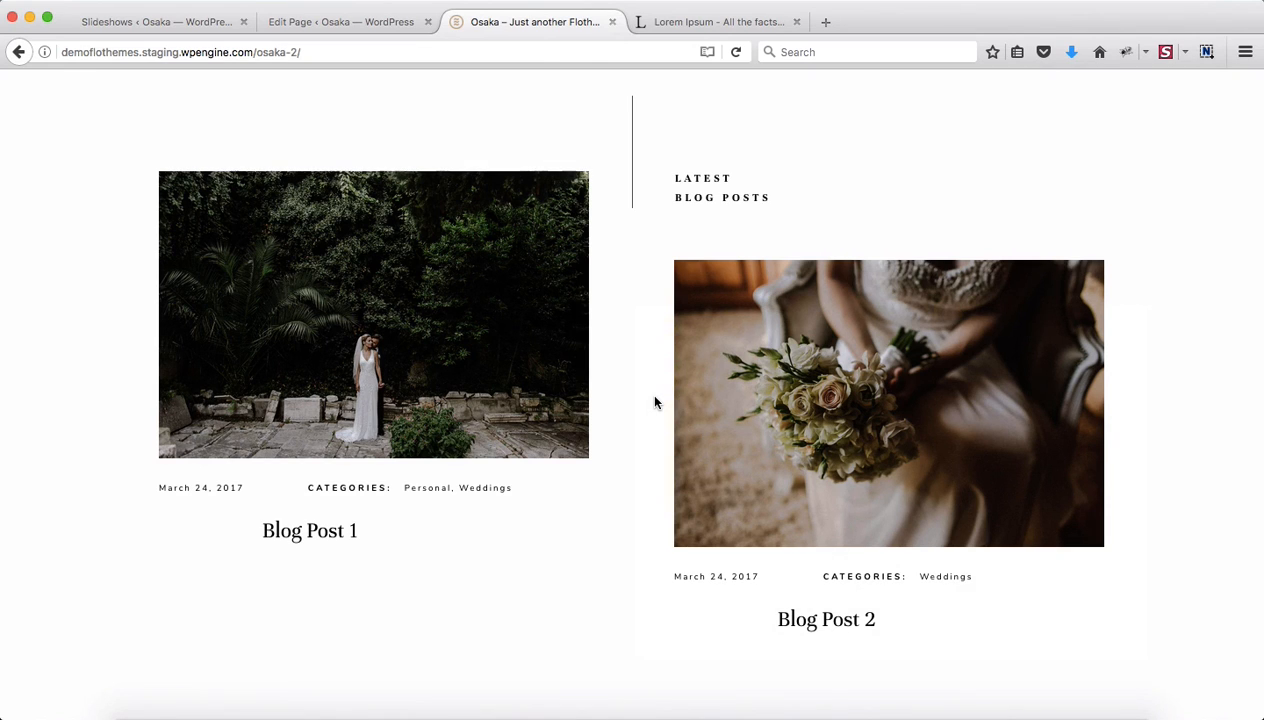
{"action": "scroll", "coordinate": [656, 402], "scroll_direction": "down", "scroll_amount": 1}
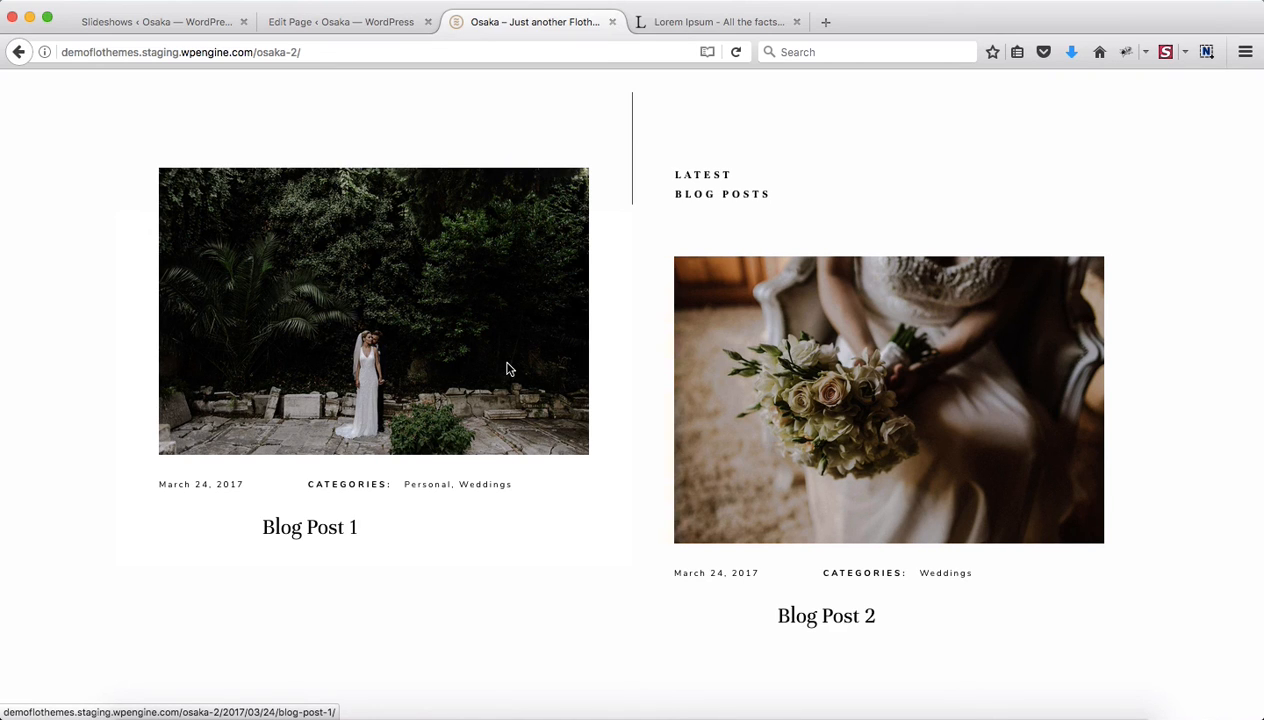
{"action": "scroll", "coordinate": [669, 364], "scroll_direction": "down", "scroll_amount": 4}
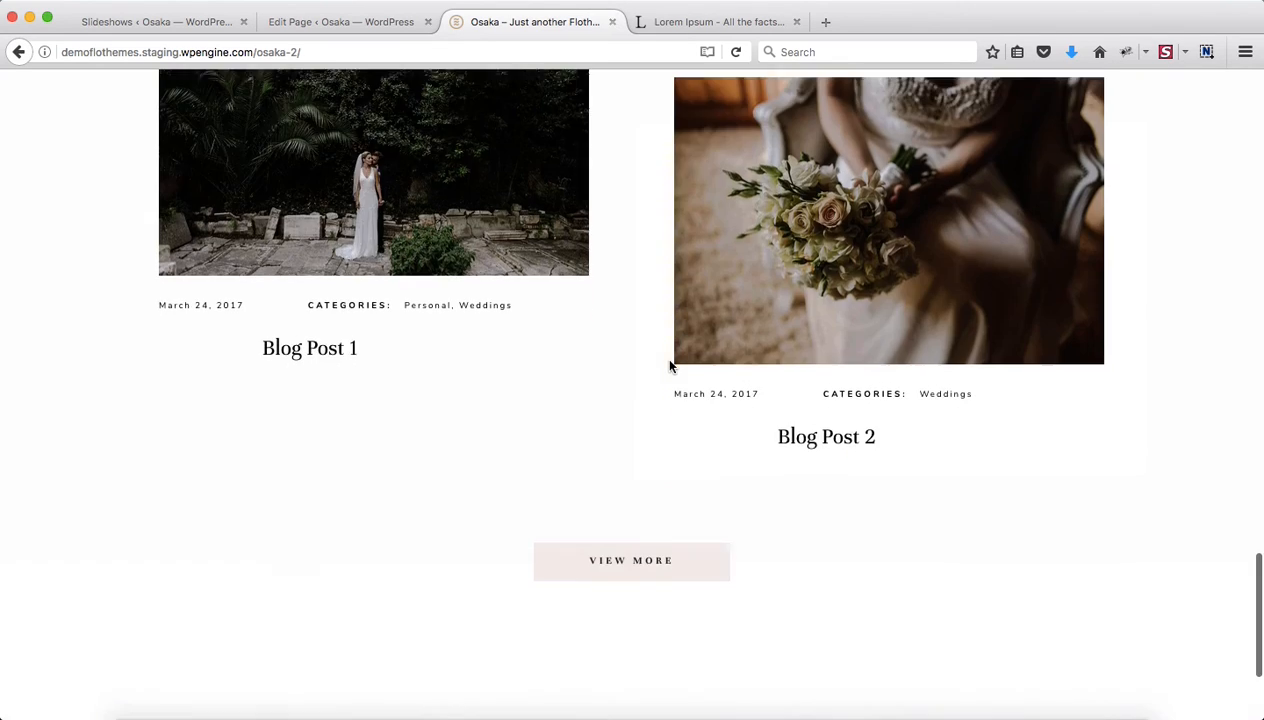
{"action": "scroll", "coordinate": [670, 366], "scroll_direction": "up", "scroll_amount": 2}
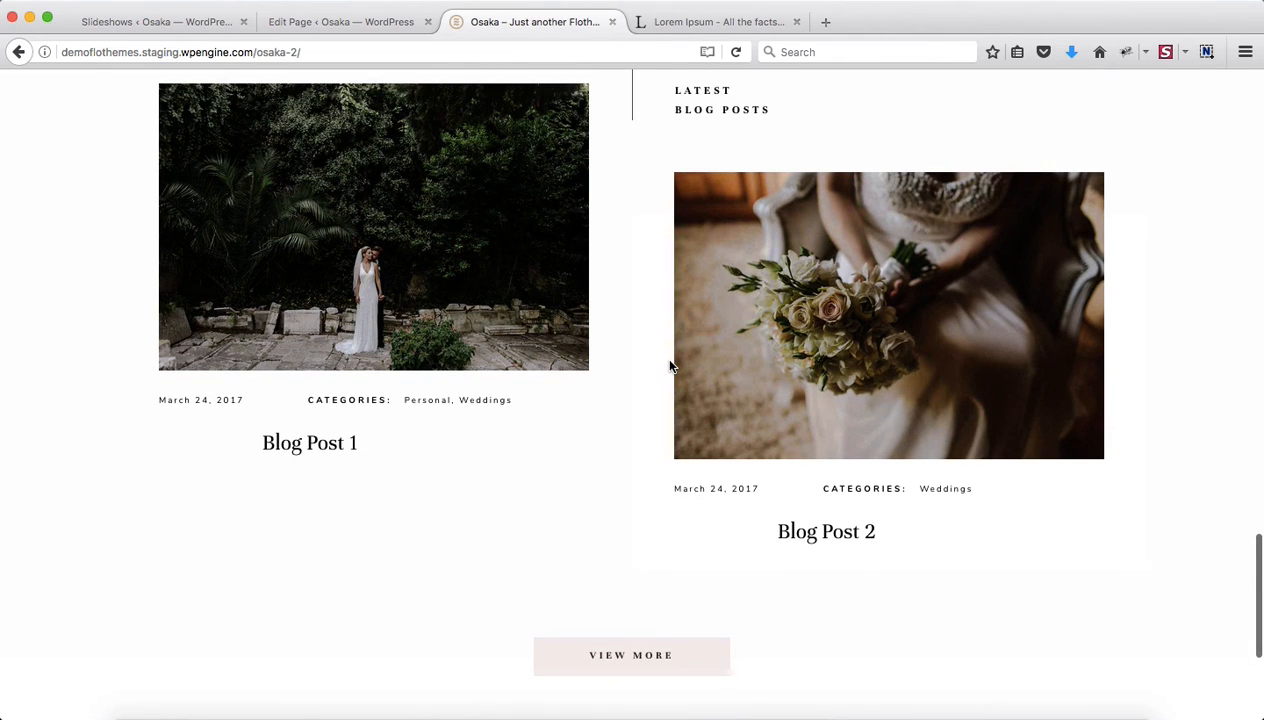
{"action": "scroll", "coordinate": [670, 366], "scroll_direction": "up", "scroll_amount": 15}
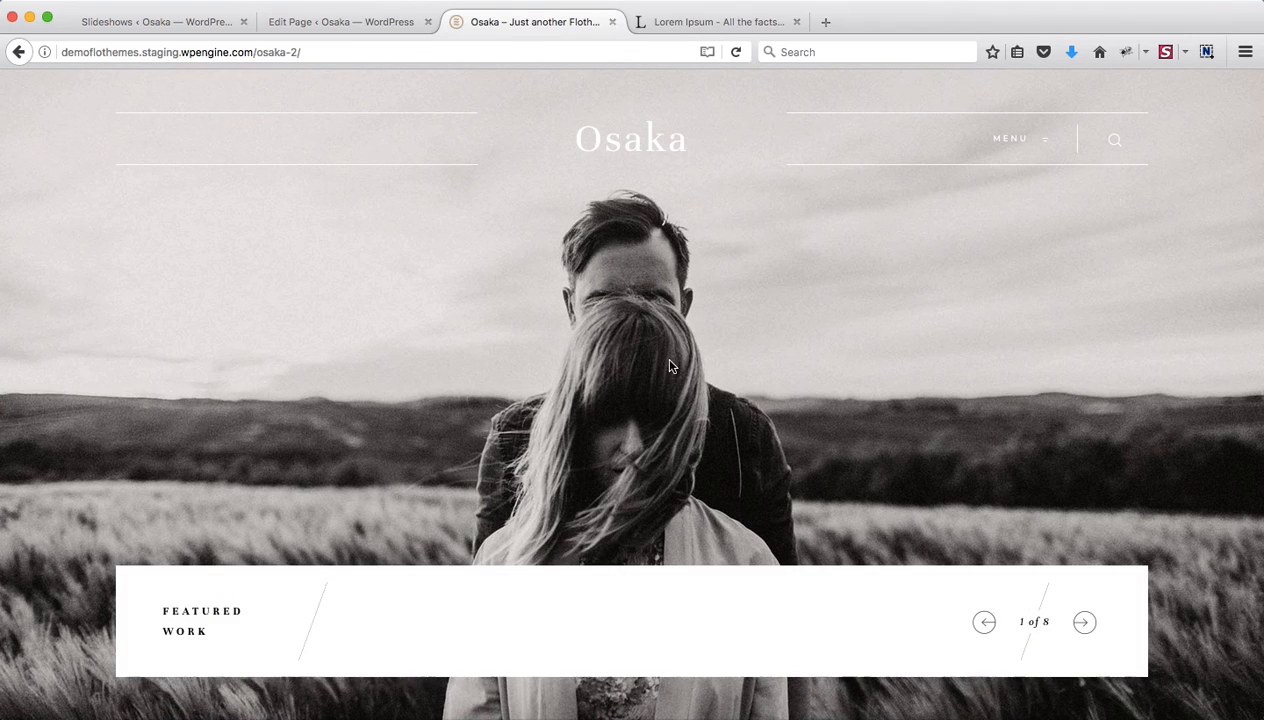
- Expand the site menu on the live Home page and look over the header and information block again
{"action": "left_click", "coordinate": [1014, 142]}
{"action": "scroll", "coordinate": [1009, 304], "scroll_direction": "down", "scroll_amount": 10}
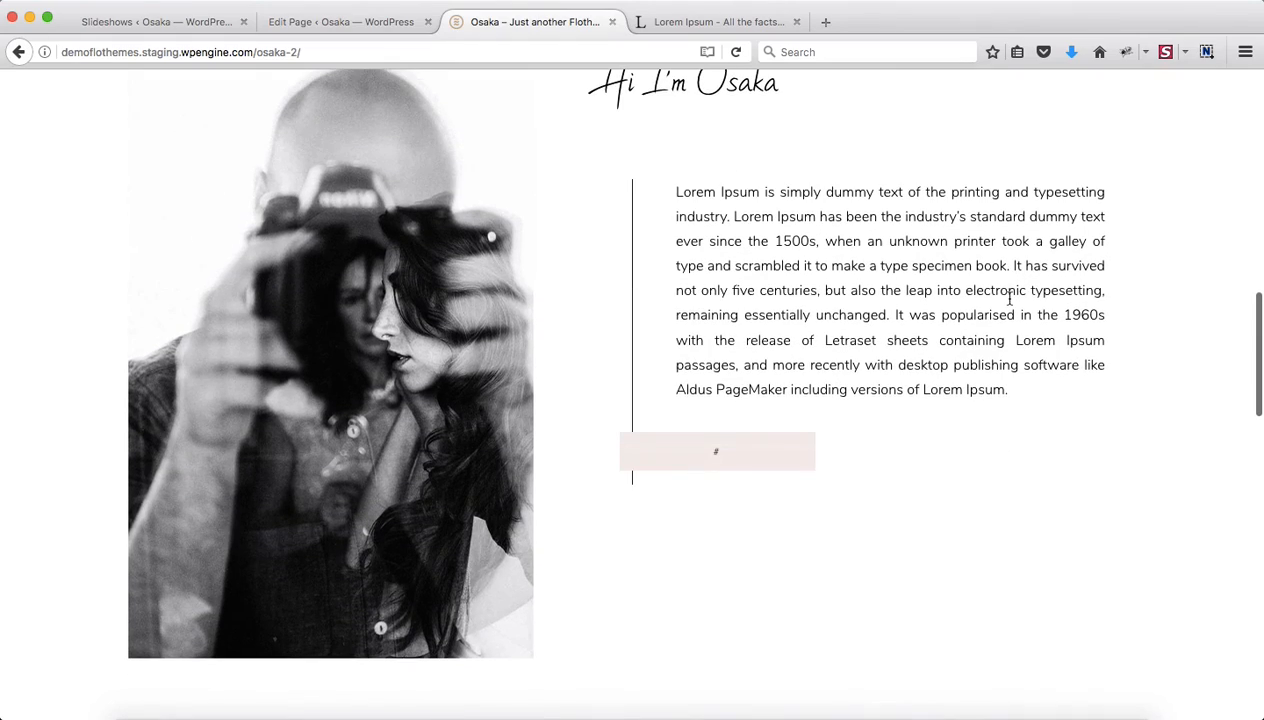
{"action": "scroll", "coordinate": [1009, 298], "scroll_direction": "down", "scroll_amount": 5}
{"action": "scroll", "coordinate": [1010, 296], "scroll_direction": "up", "scroll_amount": 15}
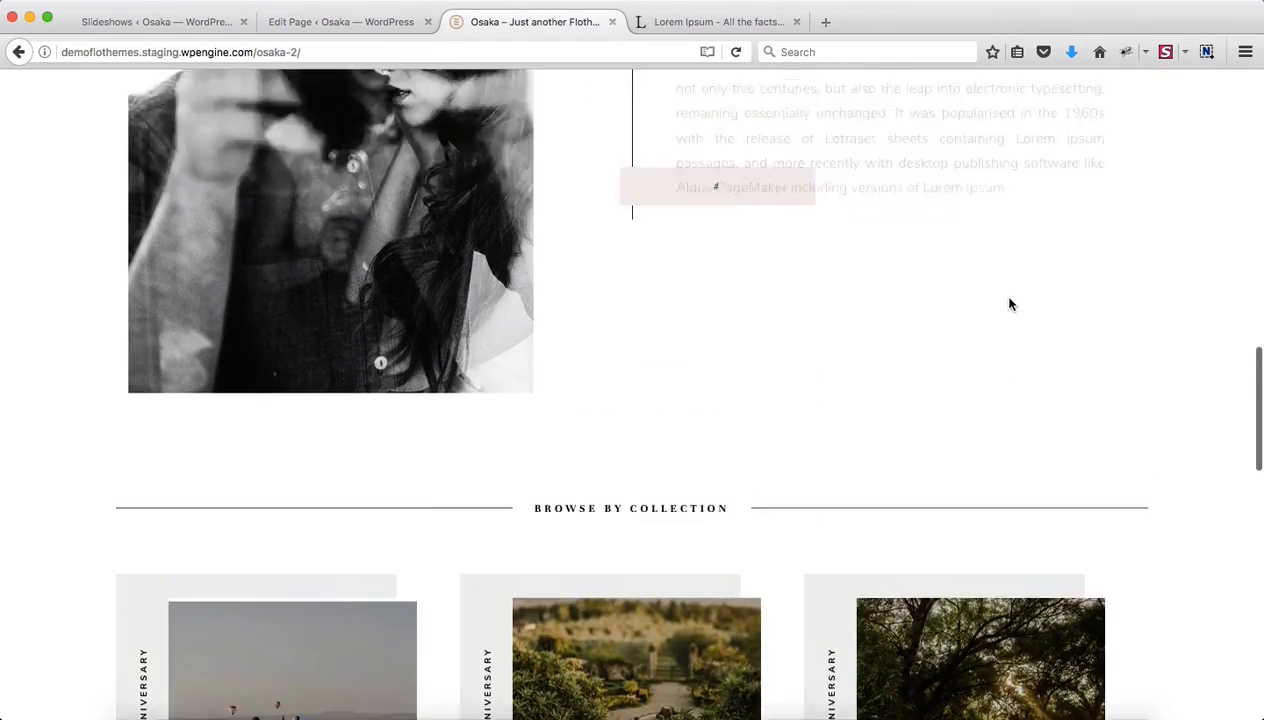
{"action": "scroll", "coordinate": [1009, 304], "scroll_direction": "up", "scroll_amount": 1}
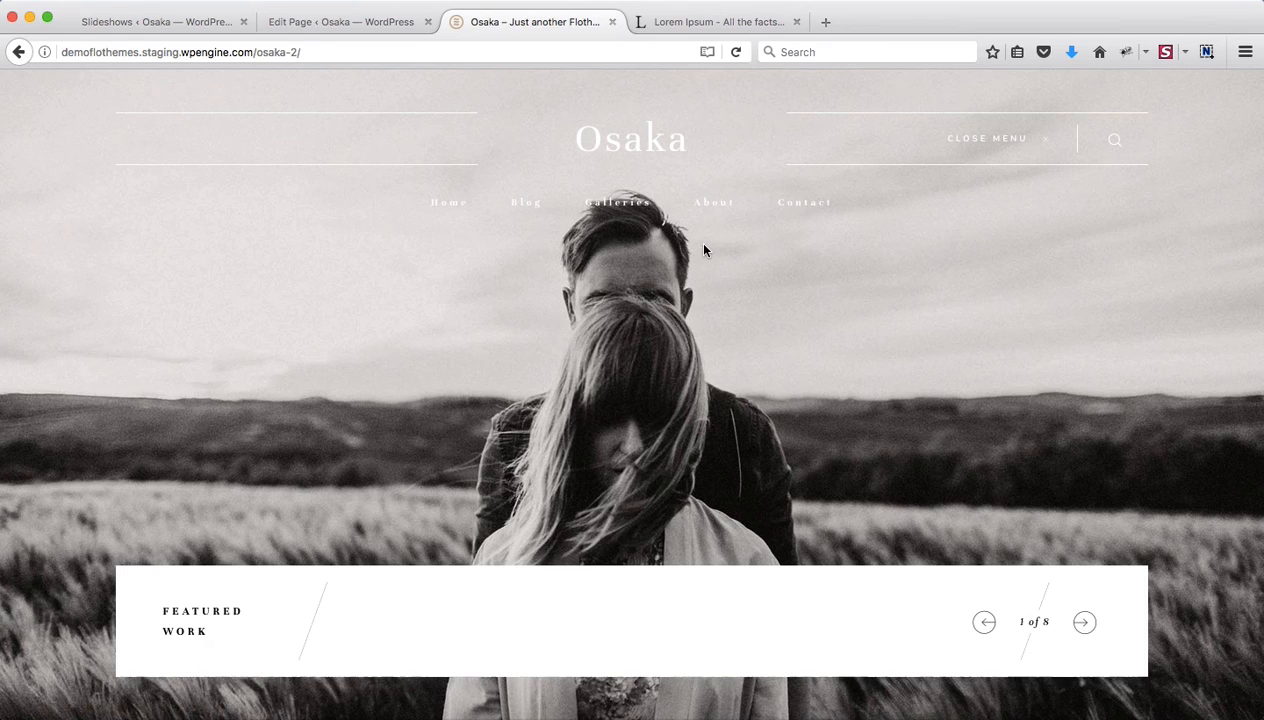
{"action": "scroll", "coordinate": [703, 250], "scroll_direction": "down", "scroll_amount": 5}
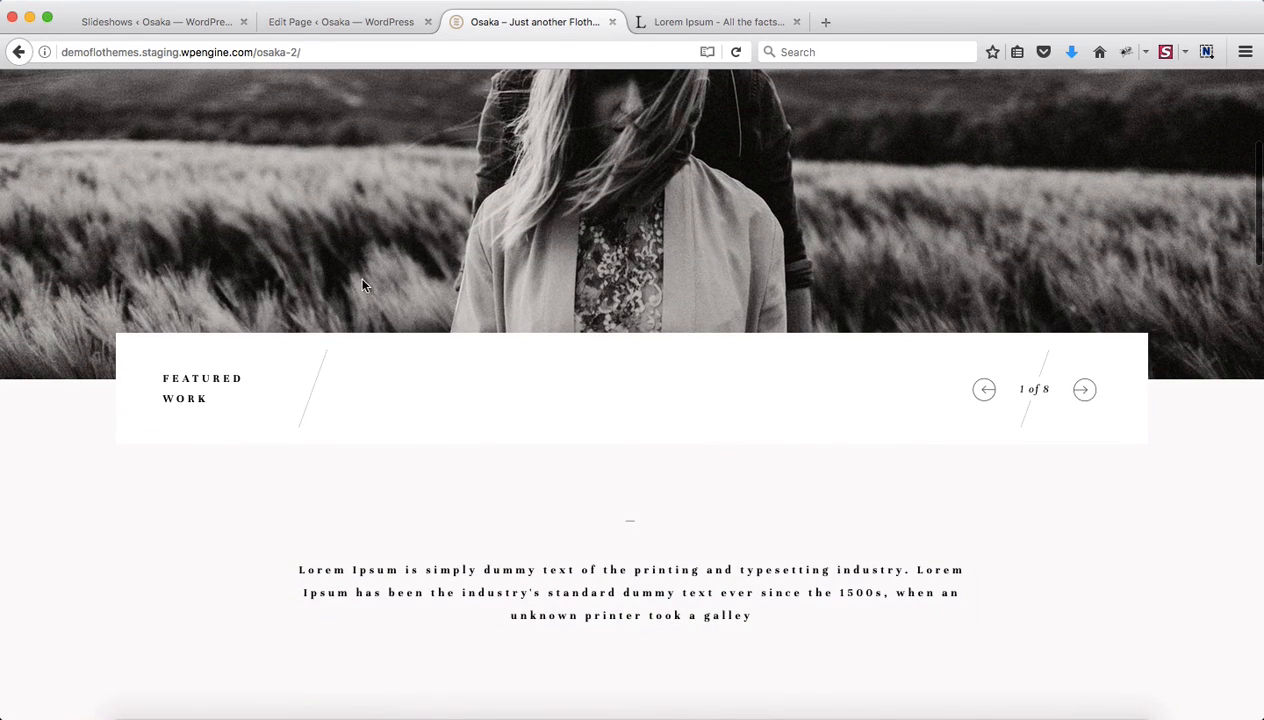
{"action": "scroll", "coordinate": [426, 460], "scroll_direction": "down", "scroll_amount": 7}
{"action": "scroll", "coordinate": [426, 461], "scroll_direction": "down", "scroll_amount": 5}
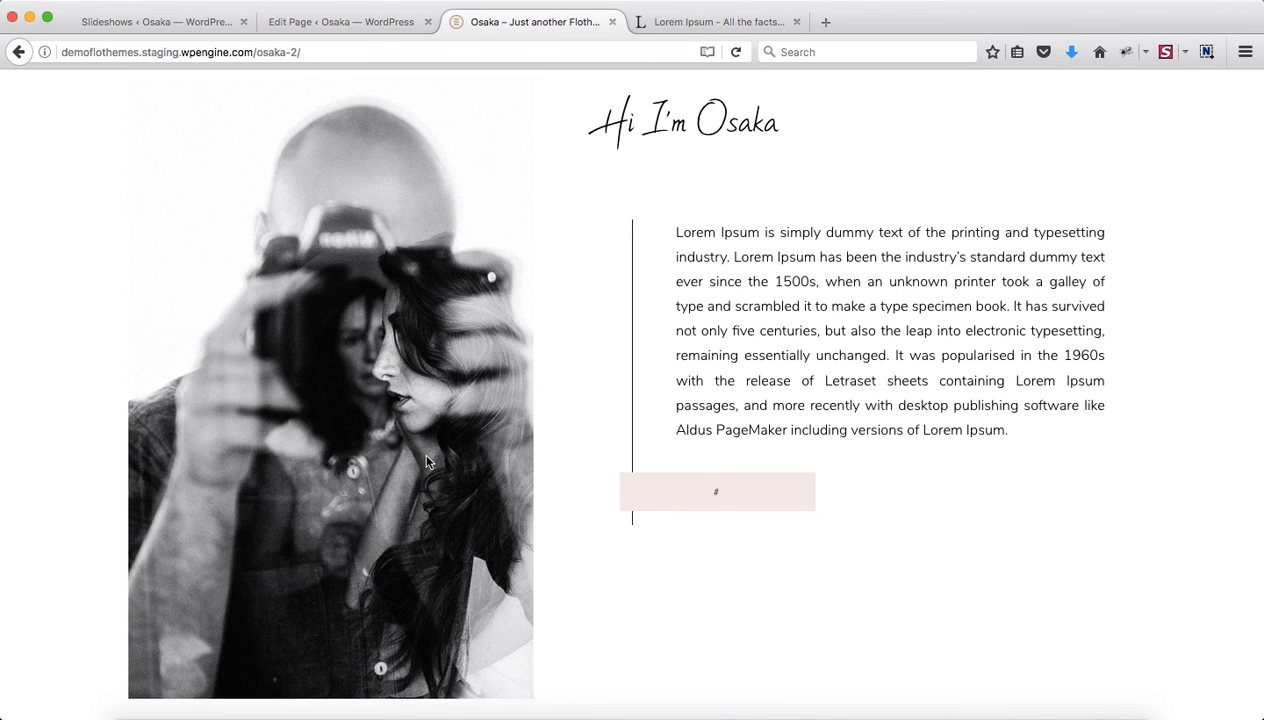
{"action": "scroll", "coordinate": [828, 330], "scroll_direction": "up", "scroll_amount": 2}
{"action": "scroll", "coordinate": [828, 330], "scroll_direction": "up", "scroll_amount": 15}
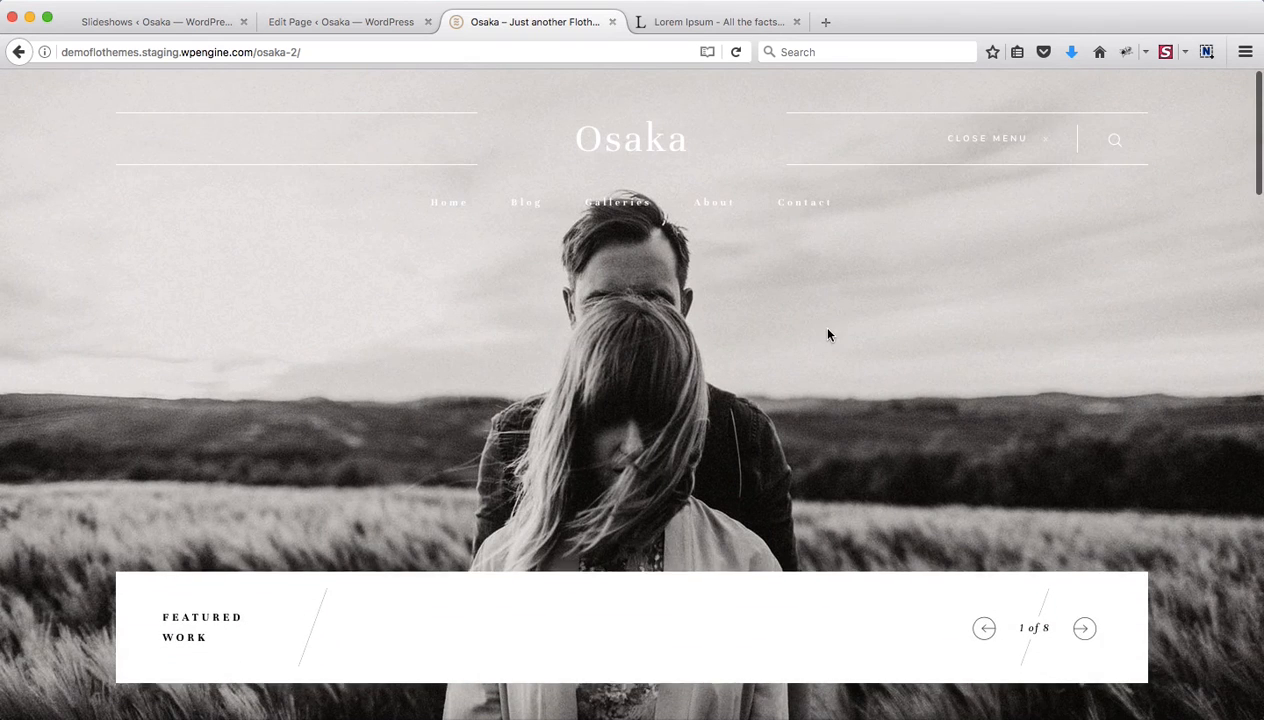